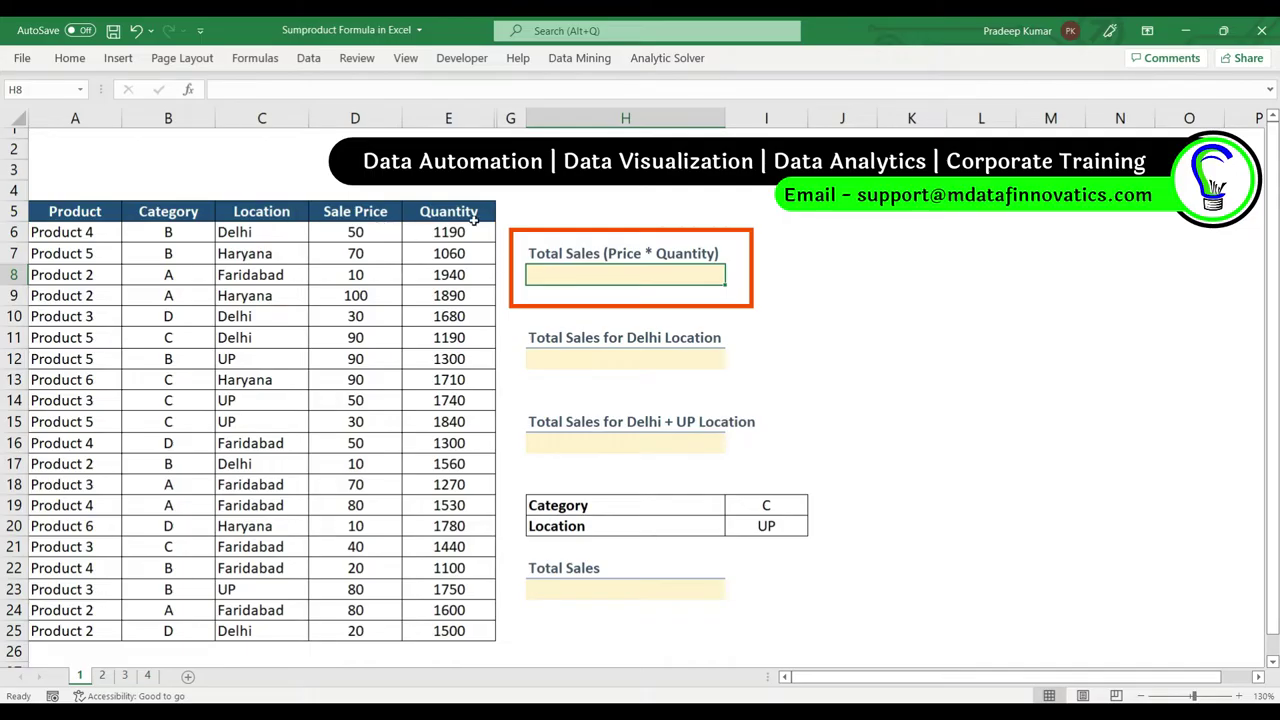
- Unhide the hidden Sales column F
{"action": "left_click_drag", "start_coordinate": [460, 118], "coordinate": [510, 118]}
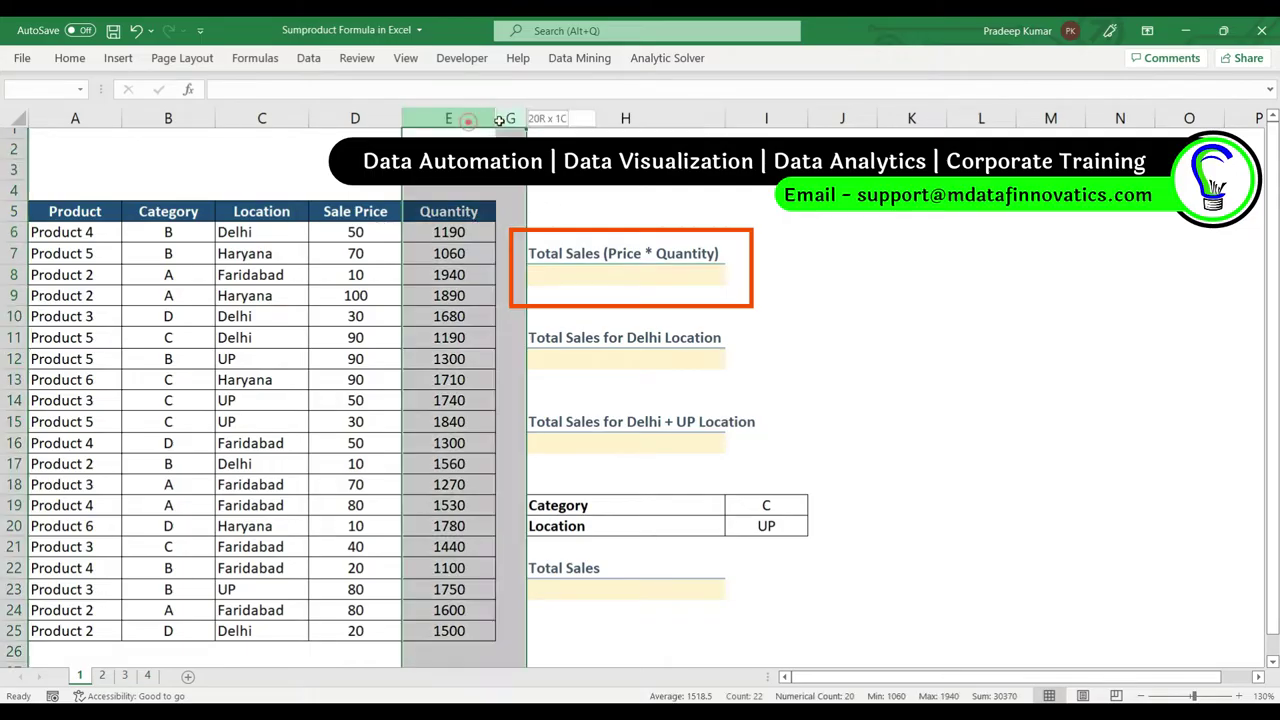
{"action": "right_click", "coordinate": [512, 118]}
{"action": "left_click", "coordinate": [562, 406]}
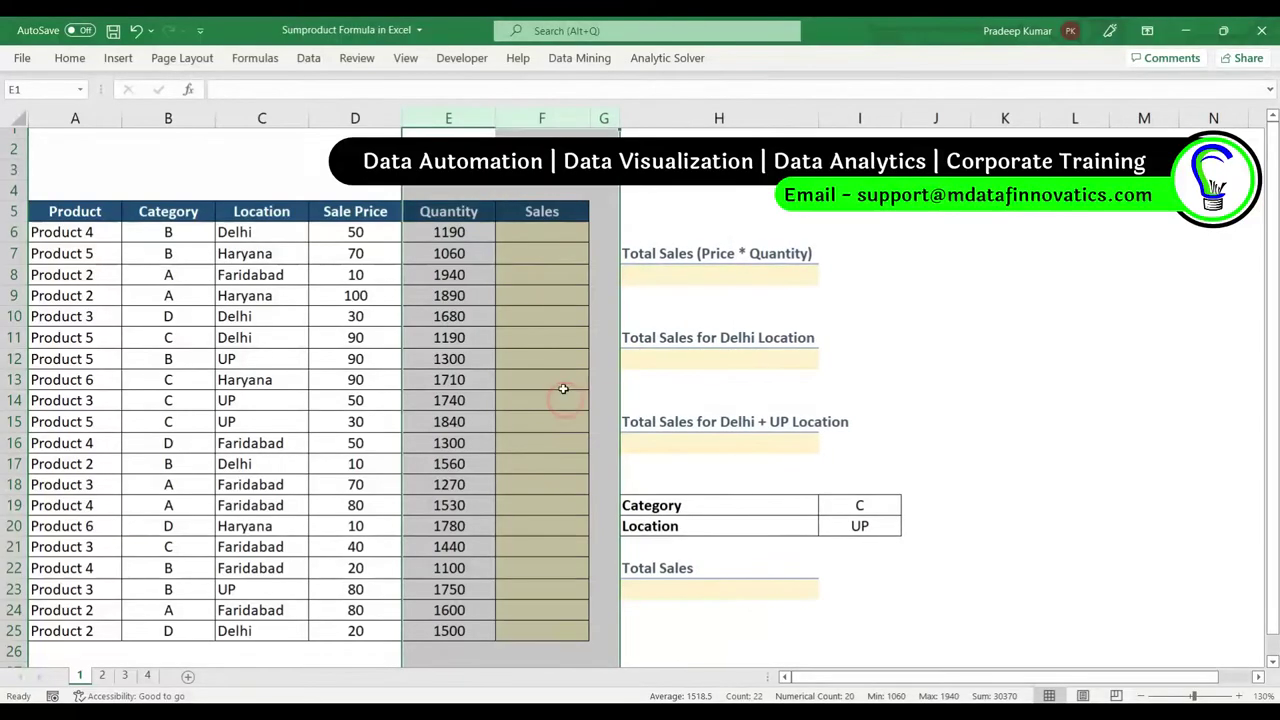
- Enter =D6*E6 in F6 and fill it down to F25
{"action": "double_click", "coordinate": [536, 235]}
{"action": "type", "text": "="}
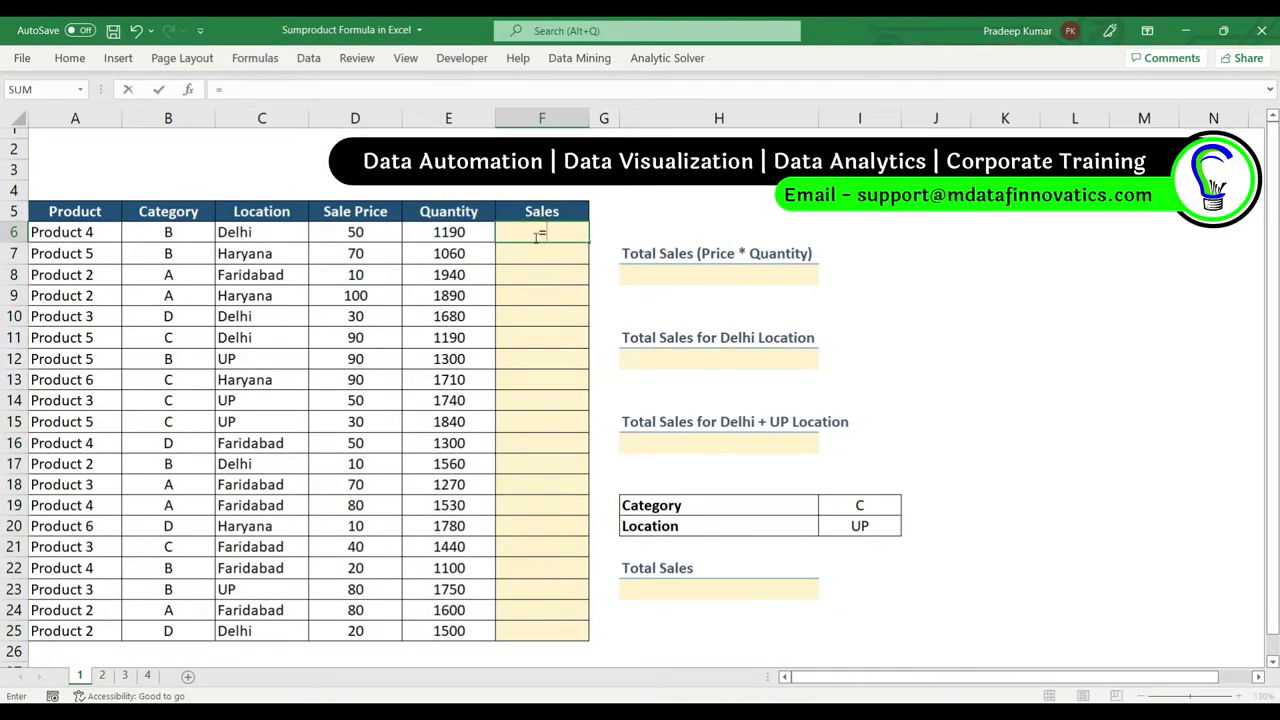
{"action": "left_click", "coordinate": [370, 232]}
{"action": "type", "text": "*"}
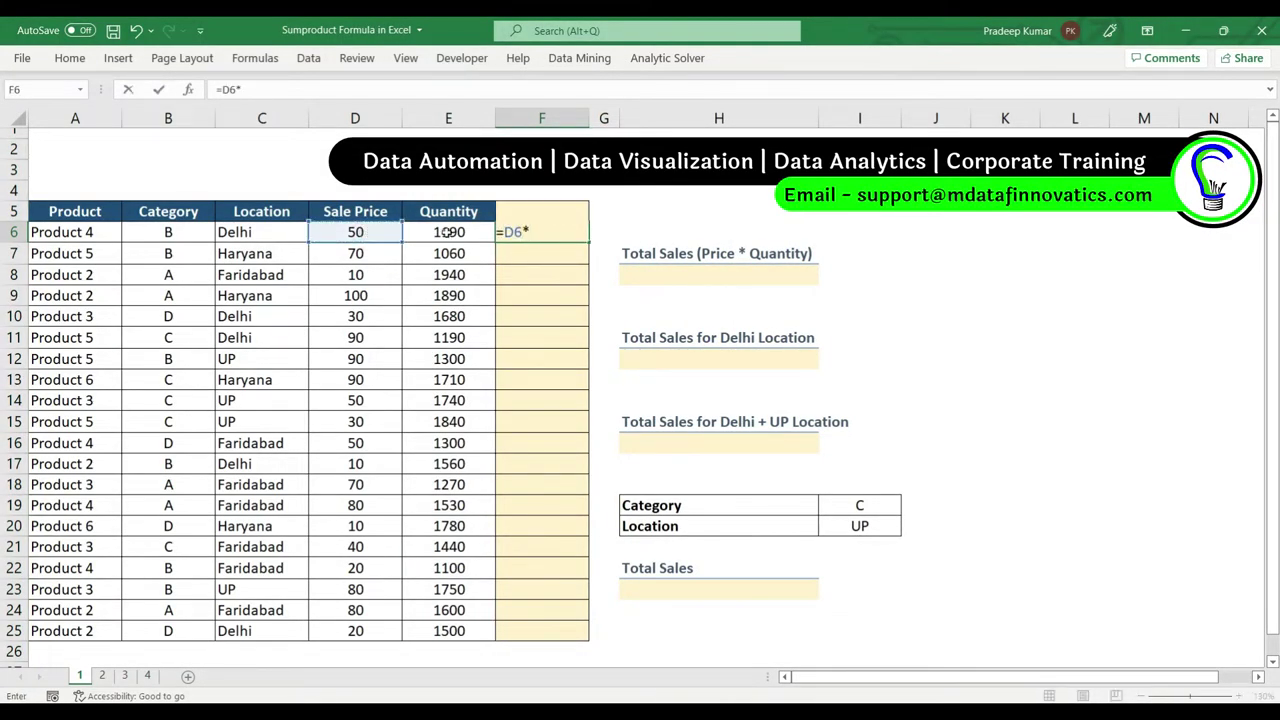
{"action": "left_click", "coordinate": [458, 232]}
{"action": "key", "text": "Return"}
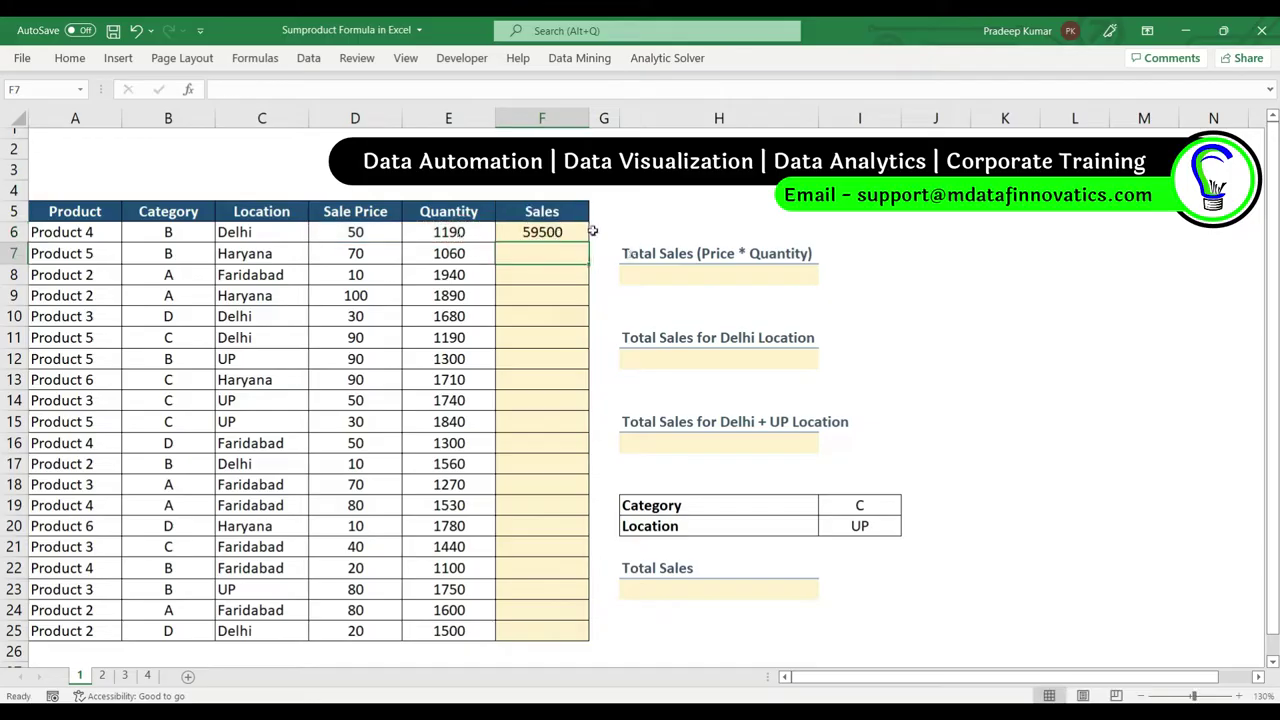
{"action": "left_click", "coordinate": [570, 232]}
{"action": "double_click", "coordinate": [589, 242]}
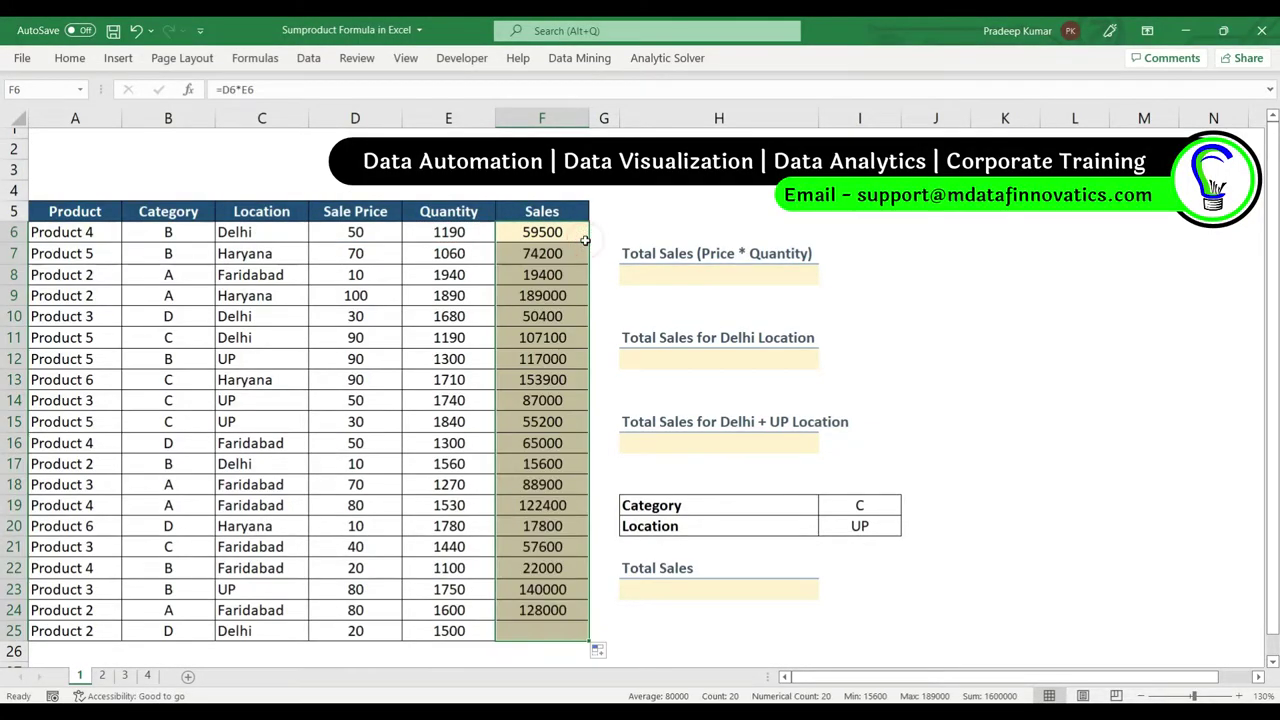
- Total the Sales column in H8 with =SUM(F6:F25), giving 1600000
{"action": "left_click", "coordinate": [655, 276]}
{"action": "type", "text": "=sum"}
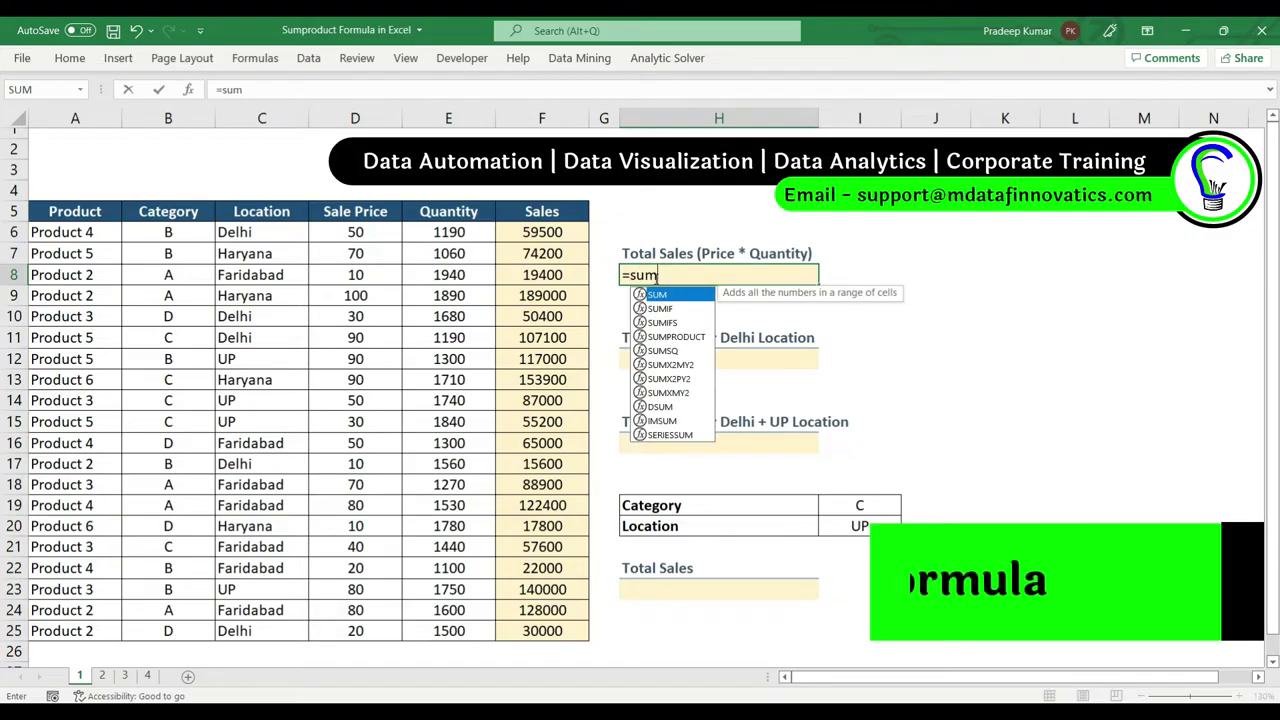
{"action": "type", "text": "("}
{"action": "left_click", "coordinate": [558, 232]}
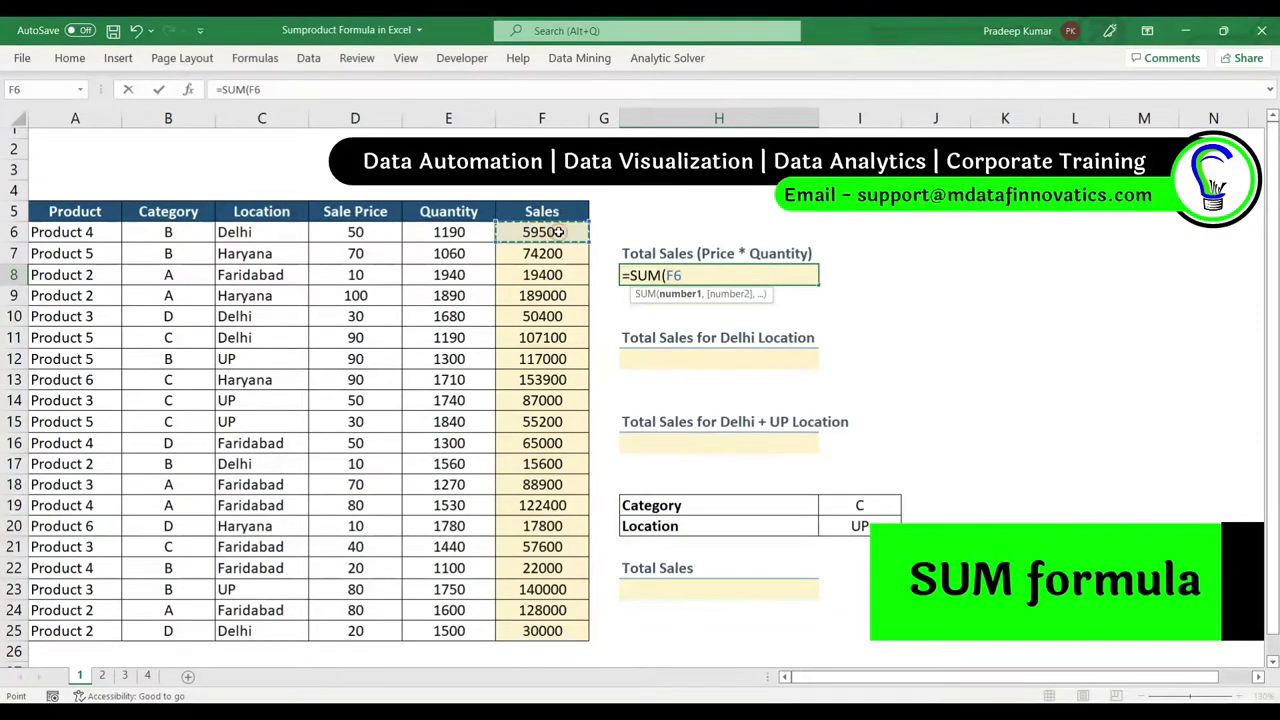
{"action": "left_click_drag", "start_coordinate": [558, 232], "coordinate": [531, 630]}
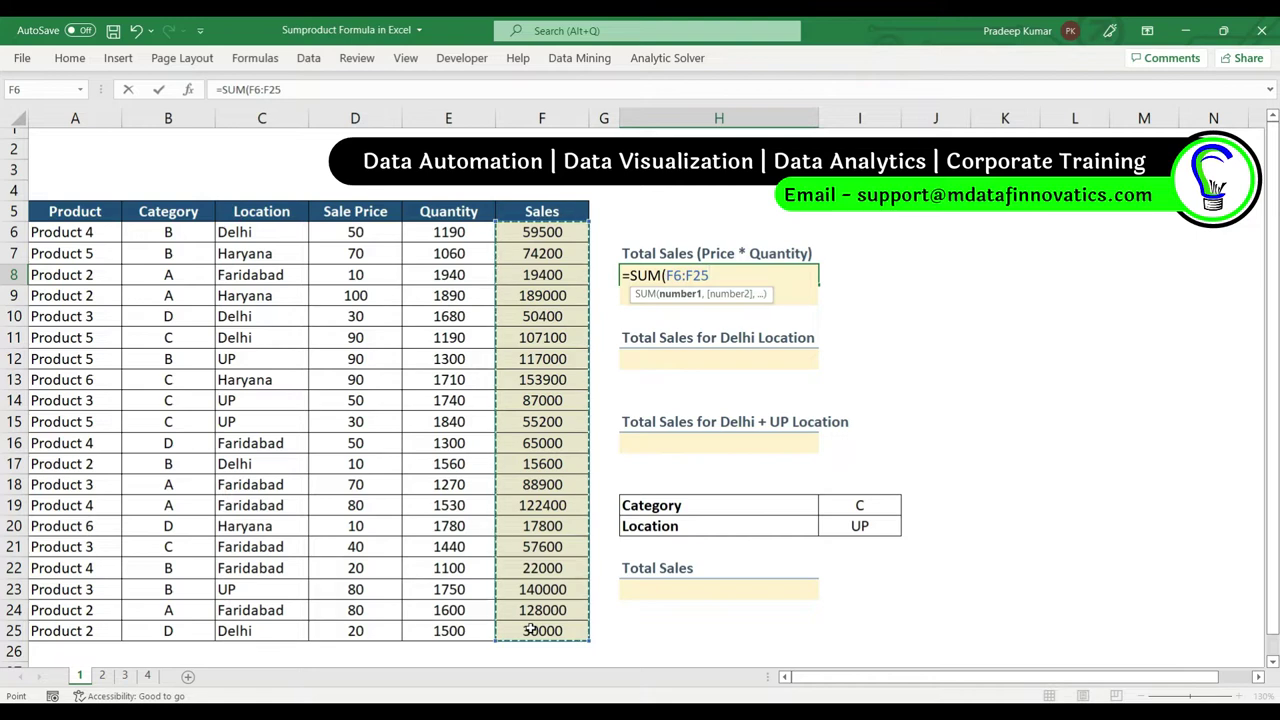
{"action": "key", "text": "Return"}
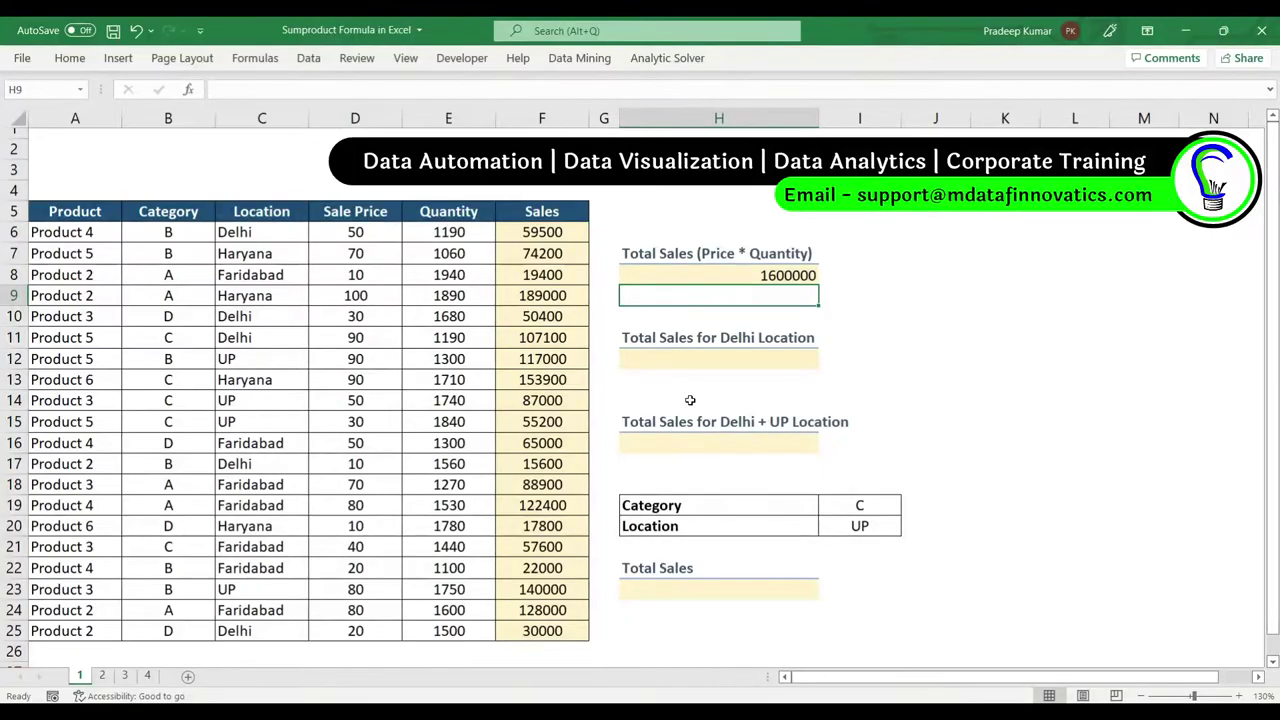
- Enter =SUMPRODUCT(D6:D25,E6:E25) in H9 and confirm it matches H8's 1600000
{"action": "left_click", "coordinate": [542, 118]}
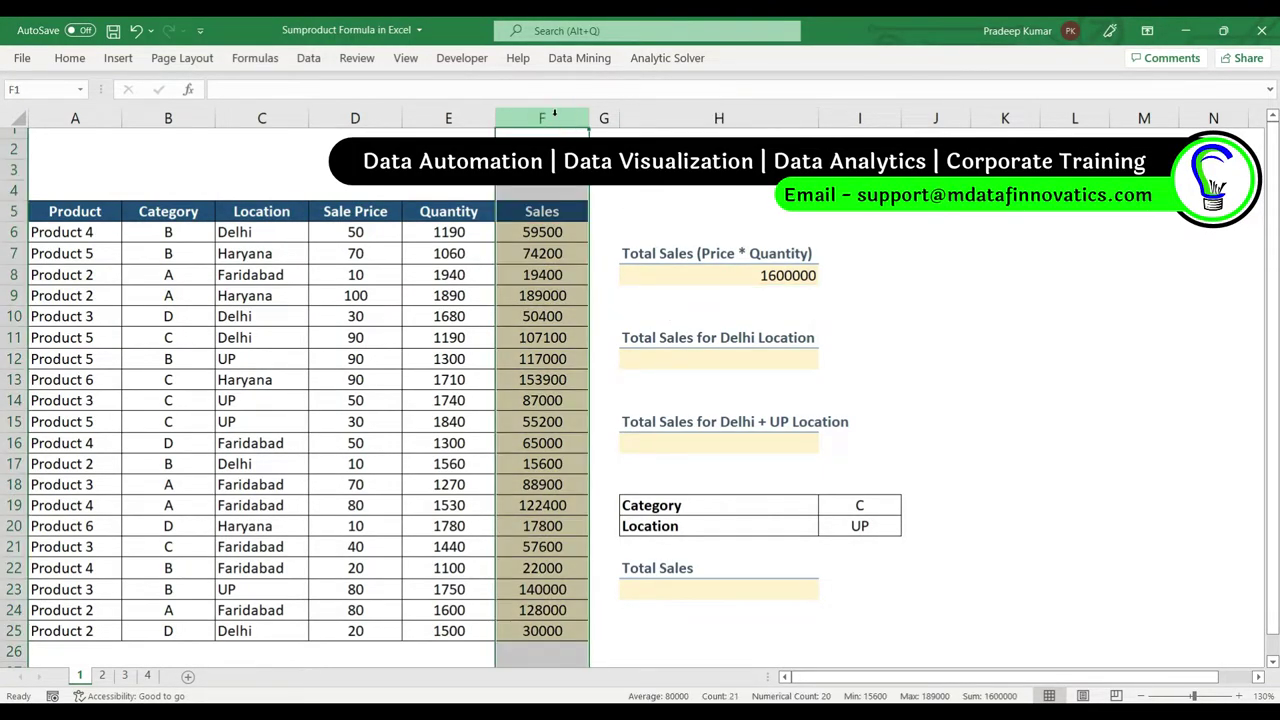
{"action": "left_click", "coordinate": [700, 292]}
{"action": "type", "text": "="}
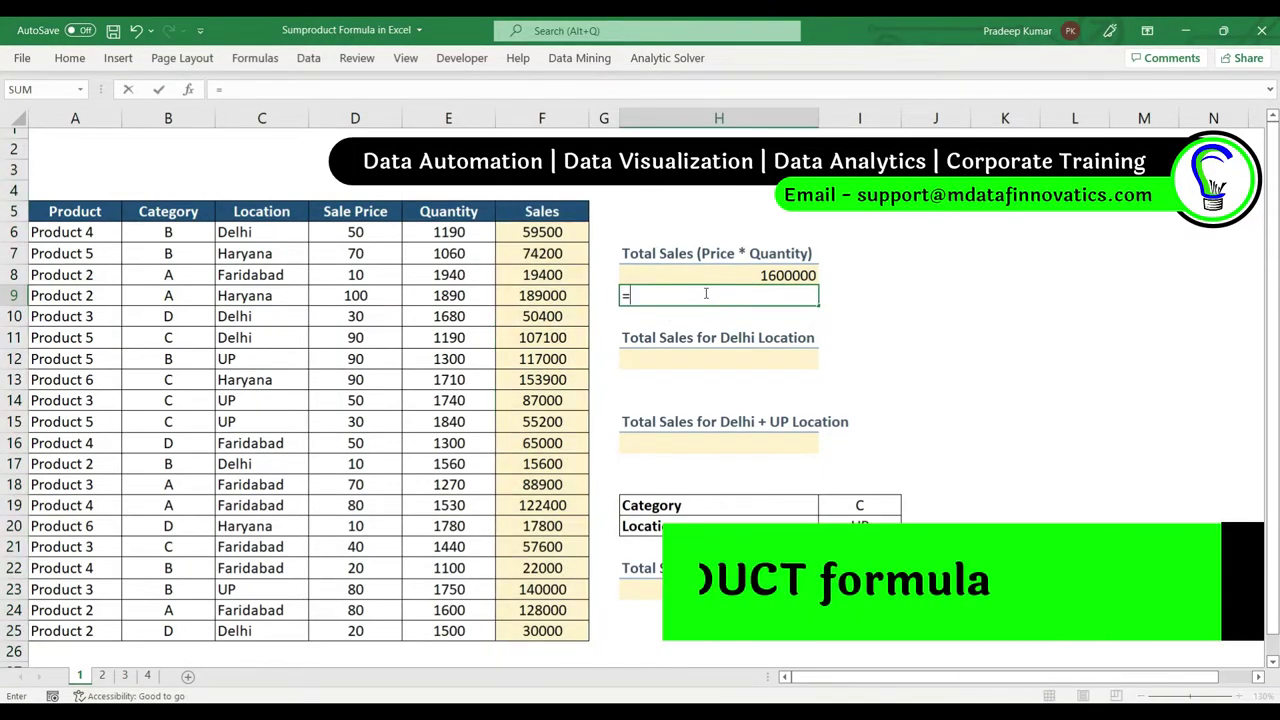
{"action": "type", "text": "sumpr"}
{"action": "key", "text": "Tab"}
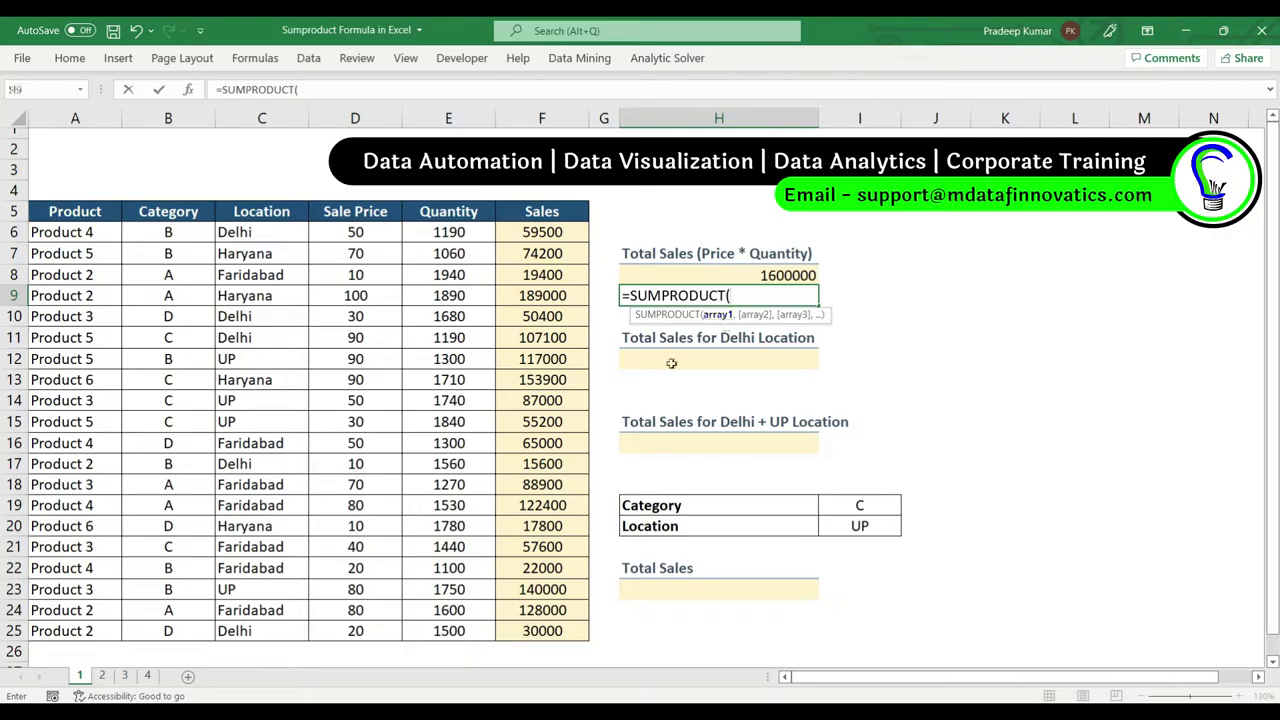
{"action": "left_click_drag", "start_coordinate": [368, 233], "coordinate": [370, 630]}
{"action": "type", "text": ","}
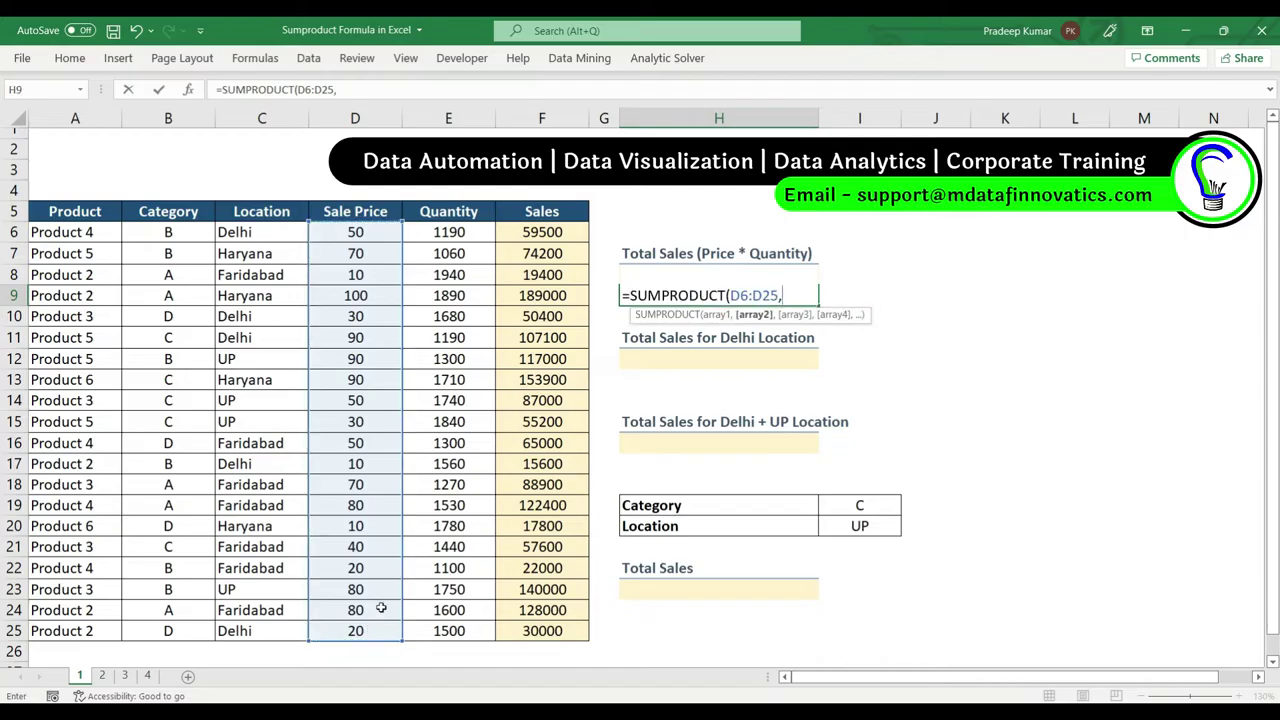
{"action": "left_click_drag", "start_coordinate": [455, 232], "coordinate": [450, 632]}
{"action": "type", "text": ")"}
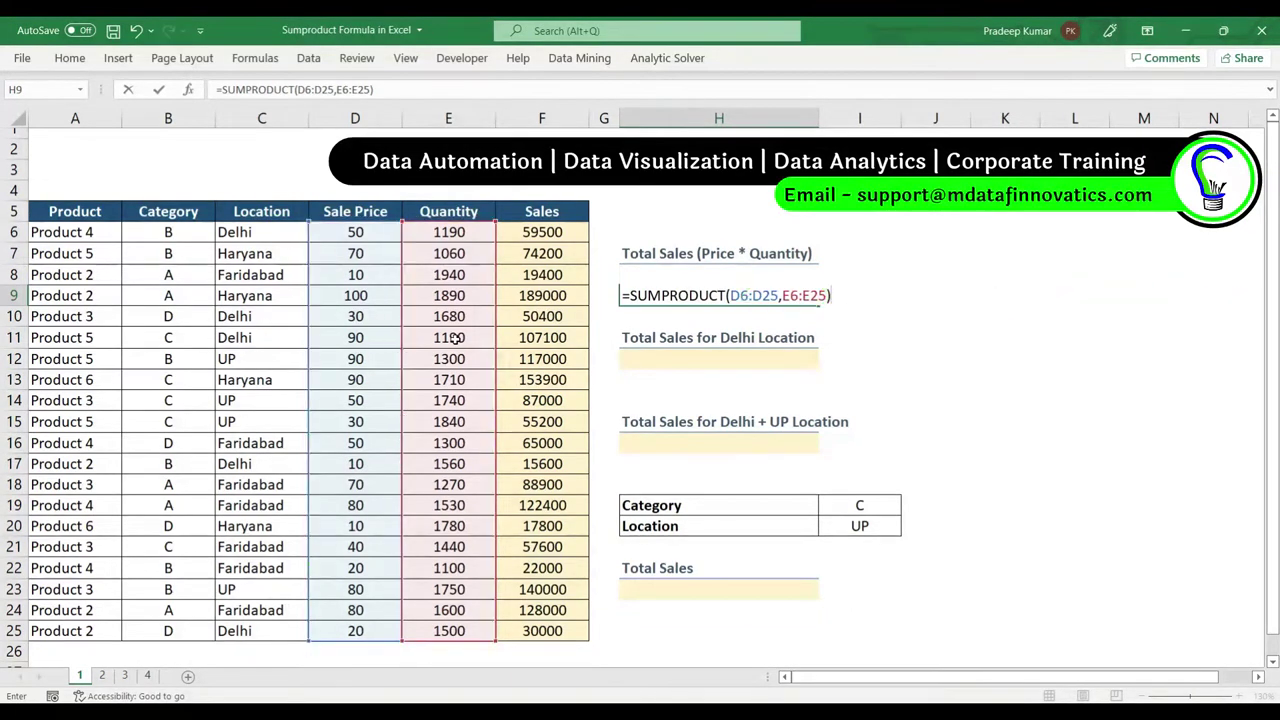
{"action": "key", "text": "Return"}
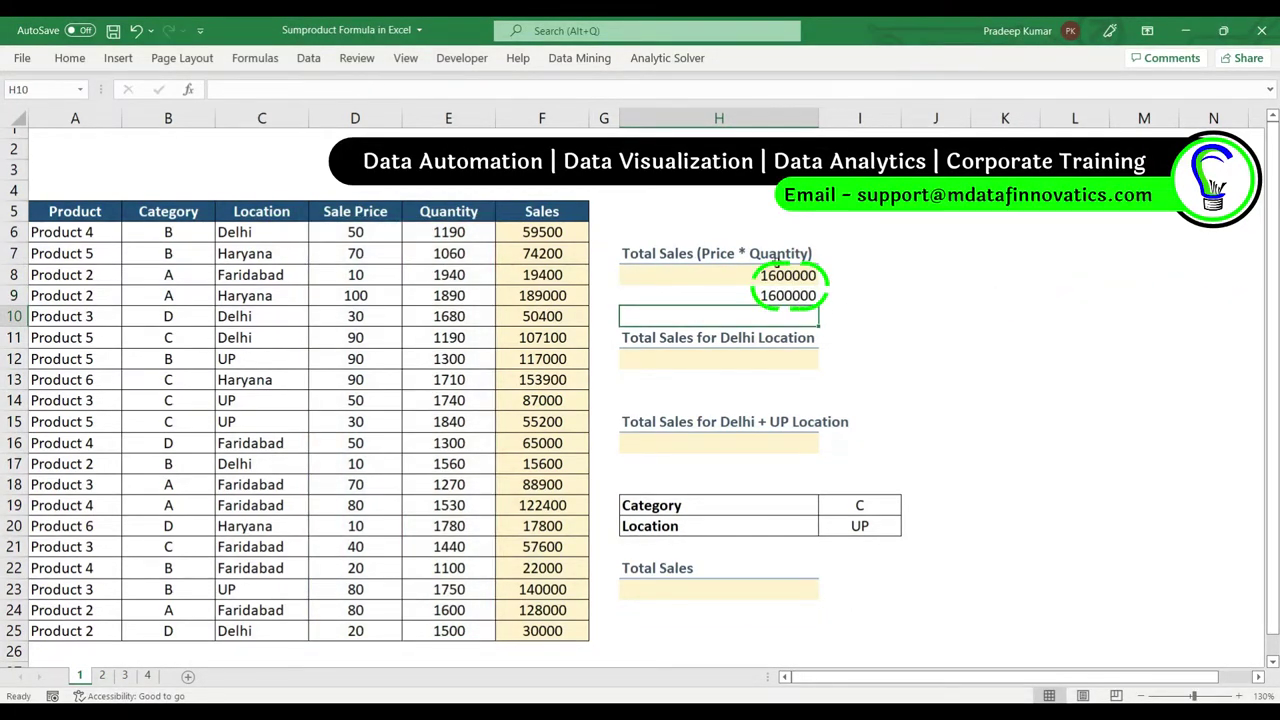
{"action": "left_click_drag", "start_coordinate": [776, 273], "coordinate": [778, 295]}
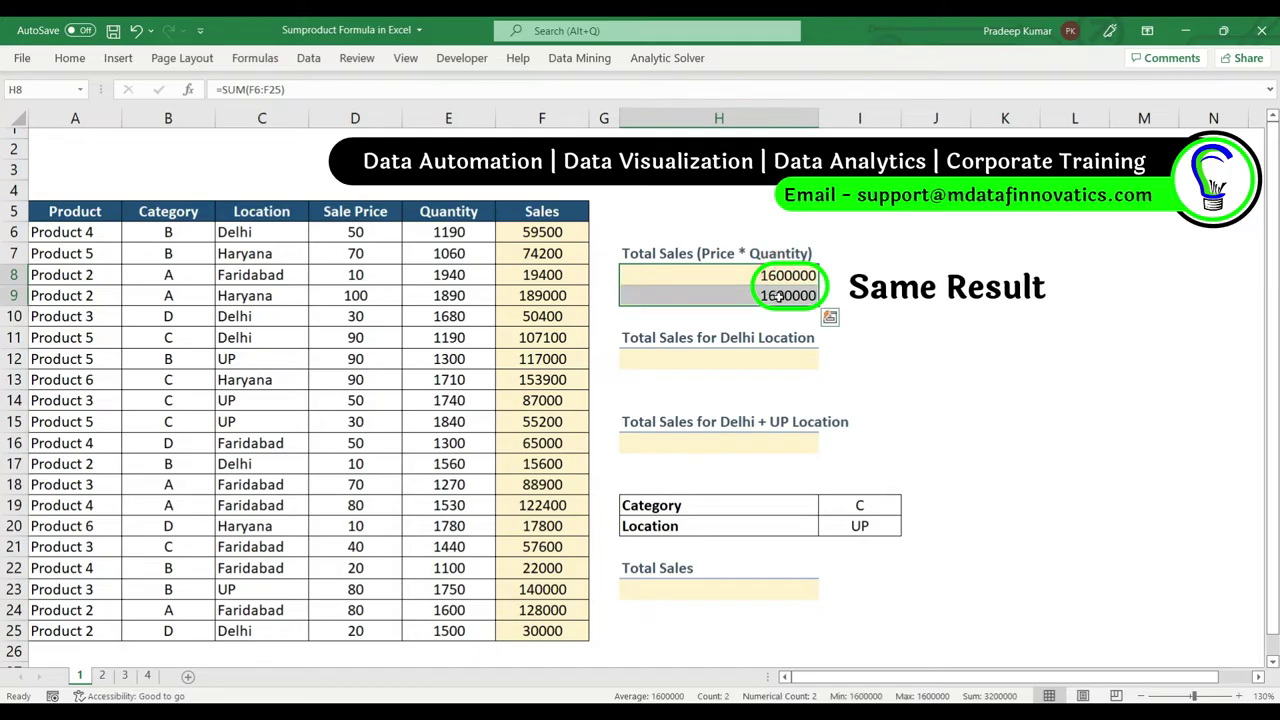
{"action": "left_click", "coordinate": [710, 357]}
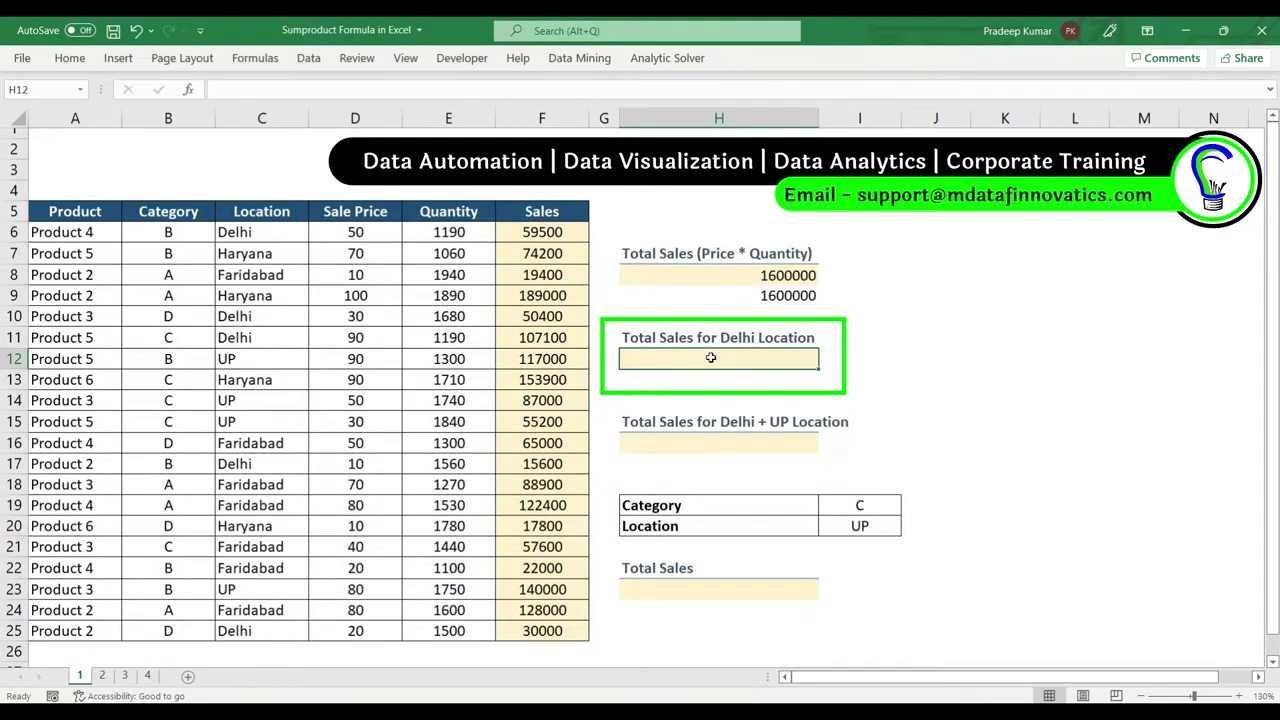
- In H12 start =SUMPRODUCT(D6:D25,E6:E25,C6:C25="Delhi" using the selected ranges
{"action": "type", "text": "=sum"}
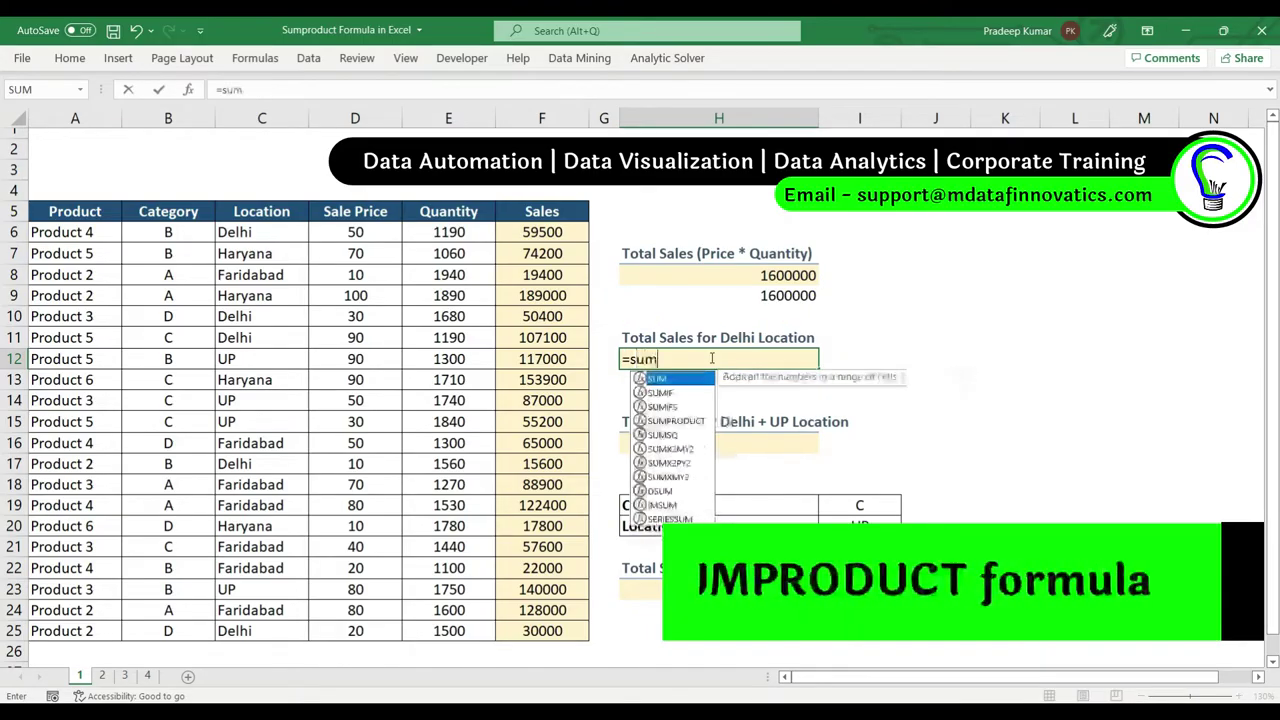
{"action": "type", "text": "pro"}
{"action": "key", "text": "Tab"}
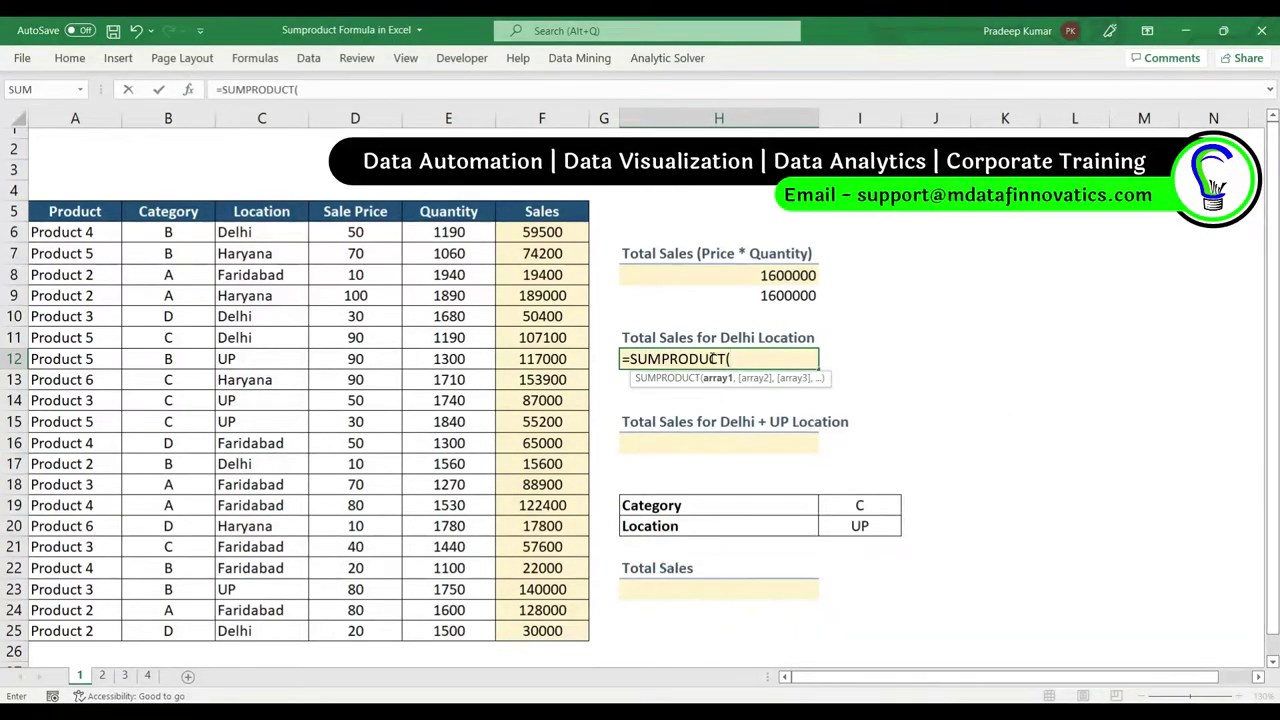
{"action": "left_click_drag", "start_coordinate": [355, 232], "coordinate": [336, 630]}
{"action": "type", "text": ","}
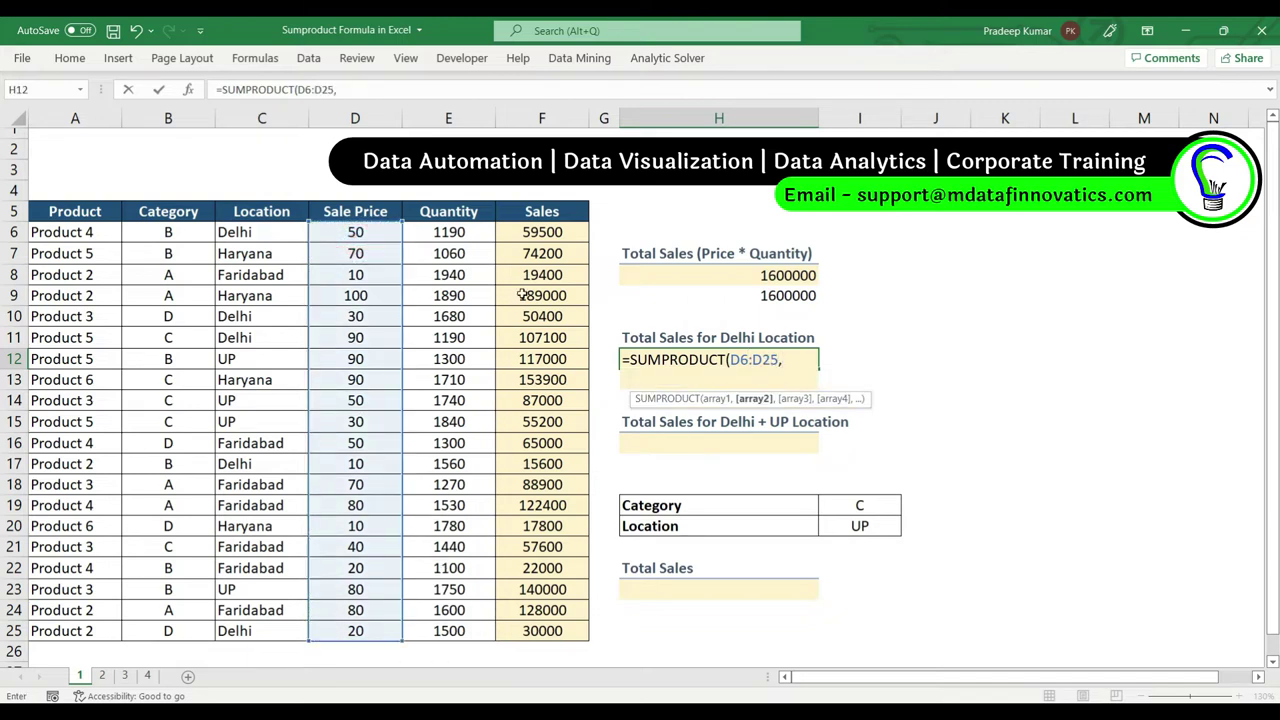
{"action": "left_click_drag", "start_coordinate": [465, 234], "coordinate": [455, 630]}
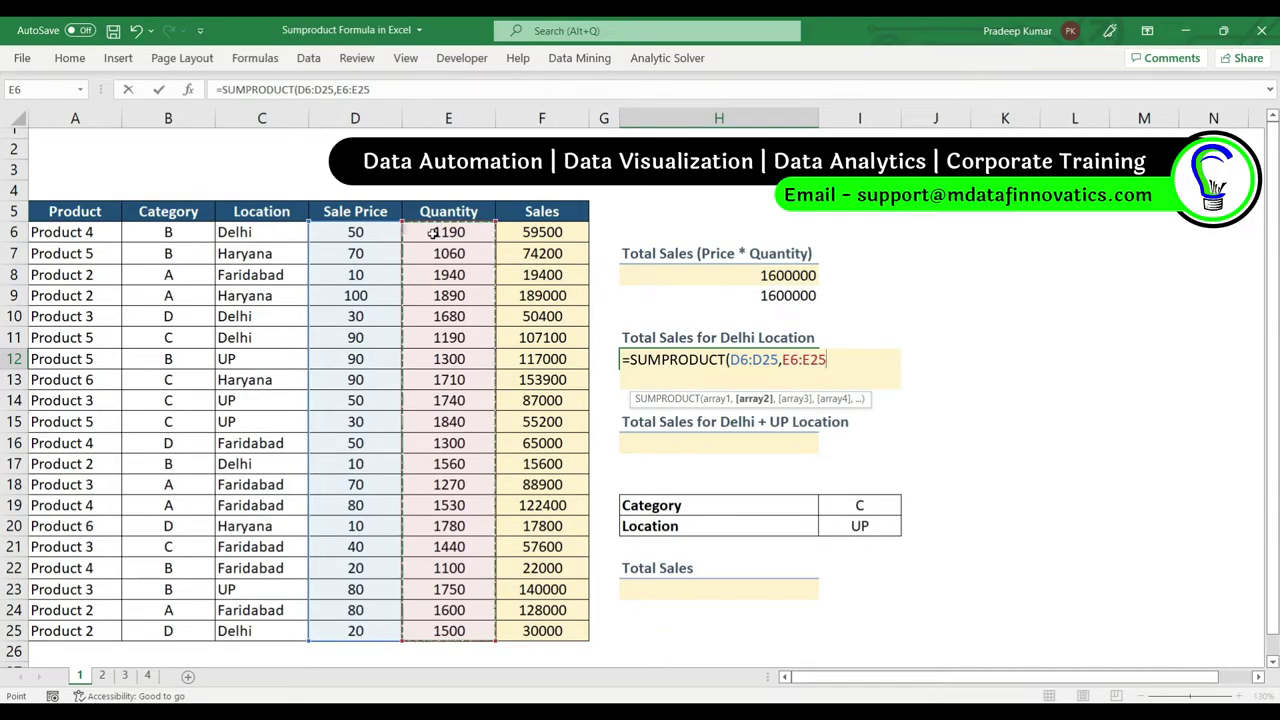
{"action": "type", "text": ","}
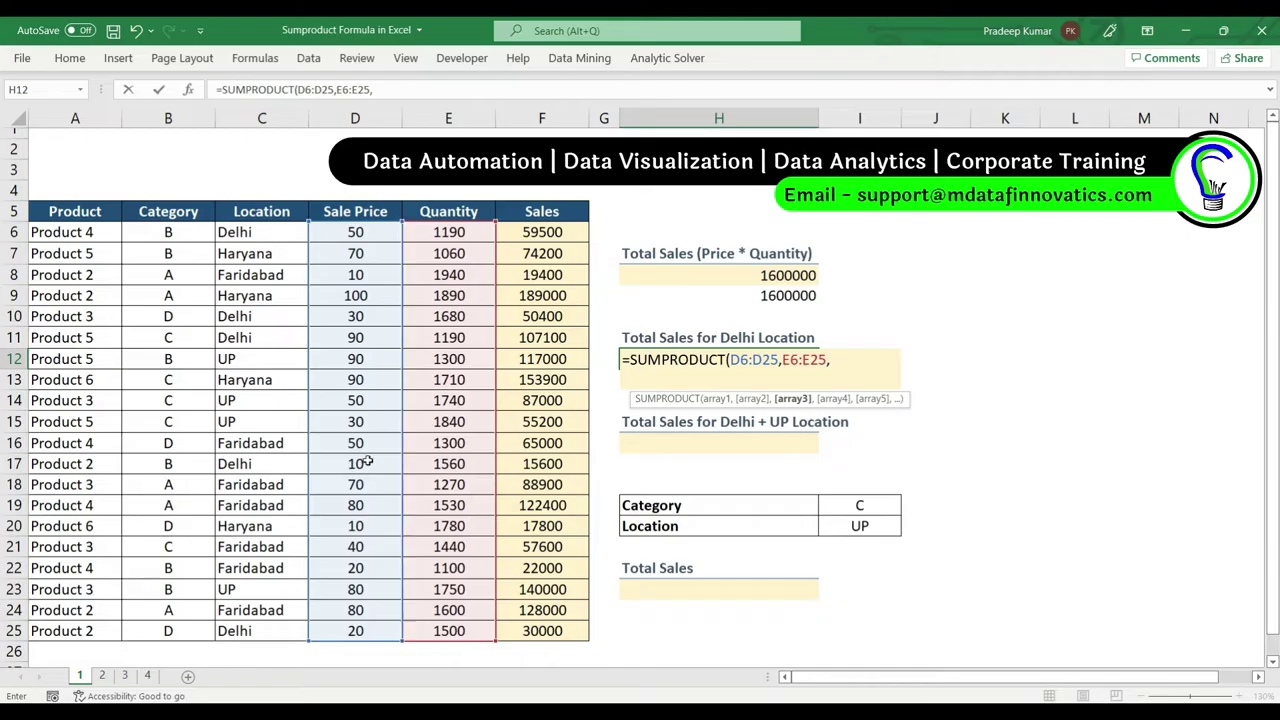
{"action": "left_click_drag", "start_coordinate": [263, 232], "coordinate": [271, 628]}
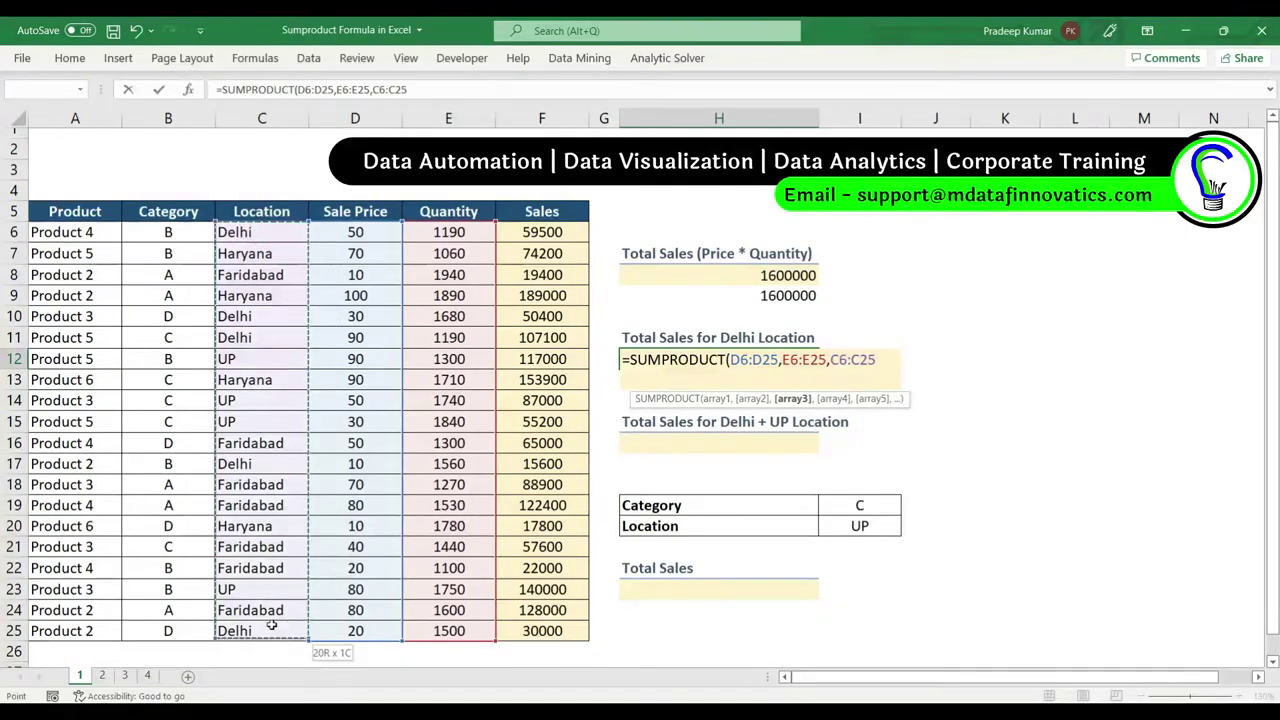
{"action": "type", "text": "=\""}
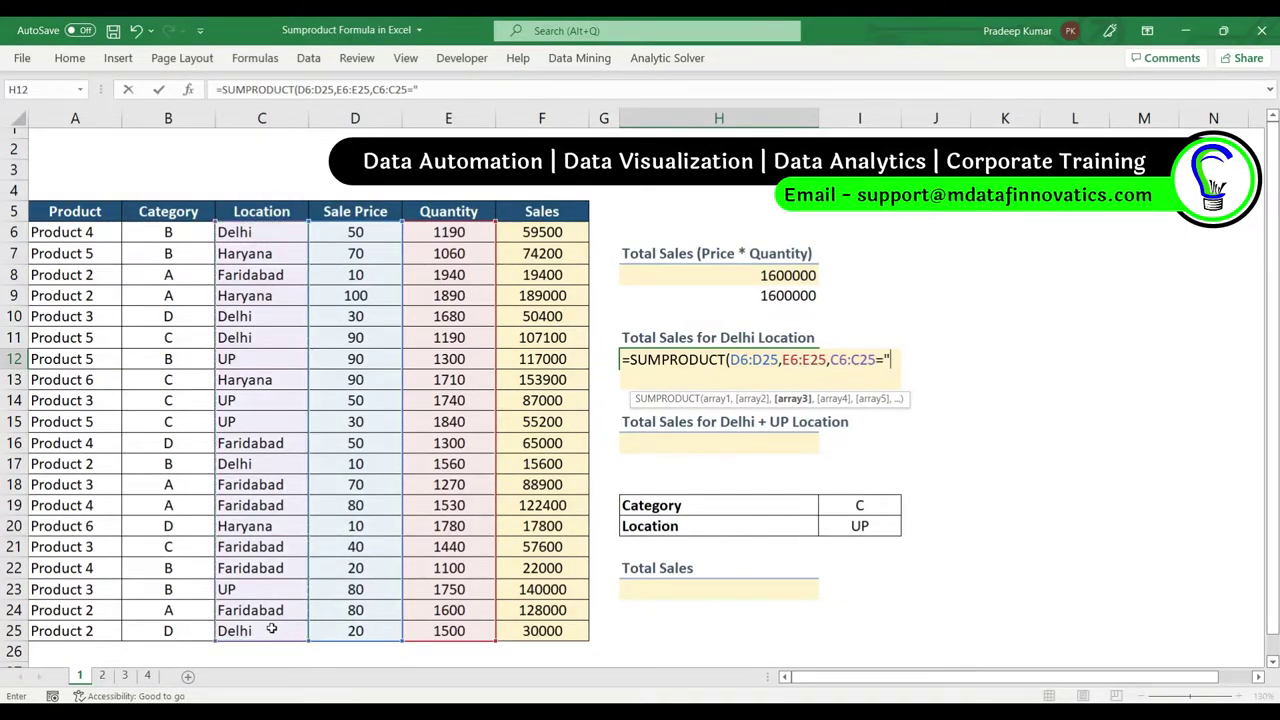
{"action": "type", "text": "Delhi\""}
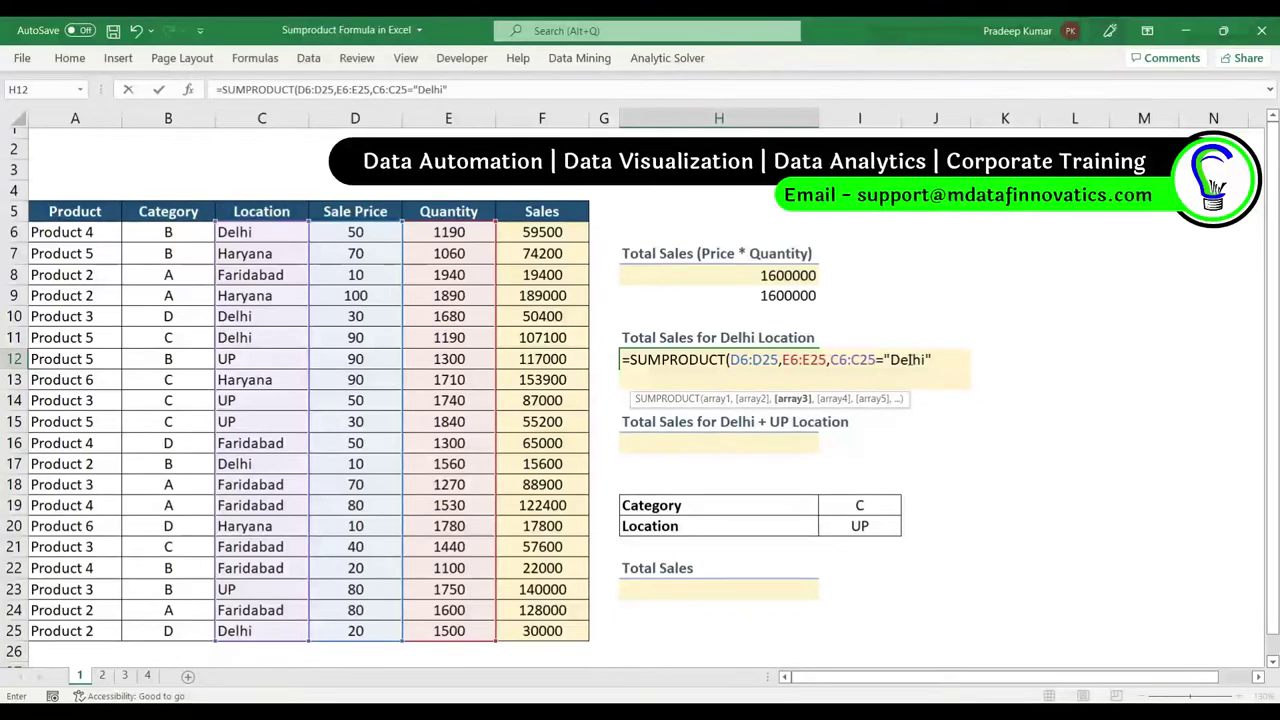
- Bracket the Delhi condition as (C6:C25="Delhi"), commit the formula, and reopen H12 for editing
{"action": "left_click", "coordinate": [832, 359]}
{"action": "type", "text": "("}
{"action": "left_click", "coordinate": [939, 359]}
{"action": "type", "text": ")"}
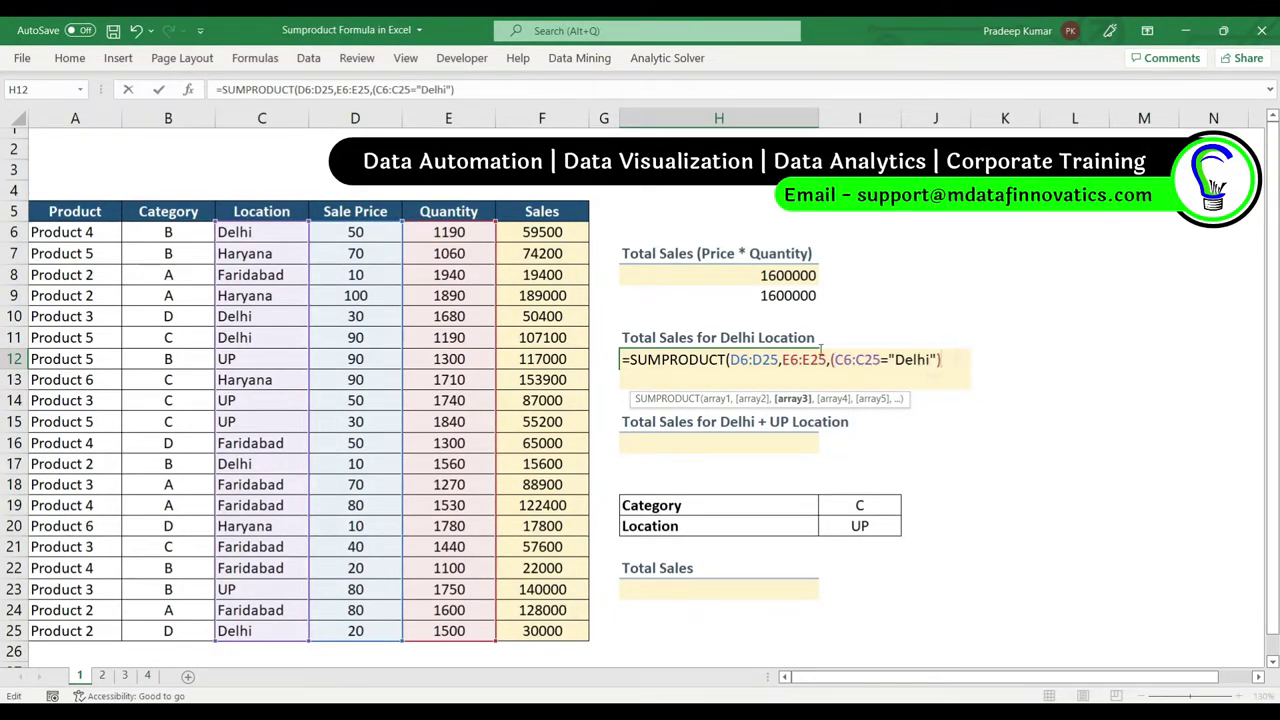
{"action": "left_click", "coordinate": [762, 362]}
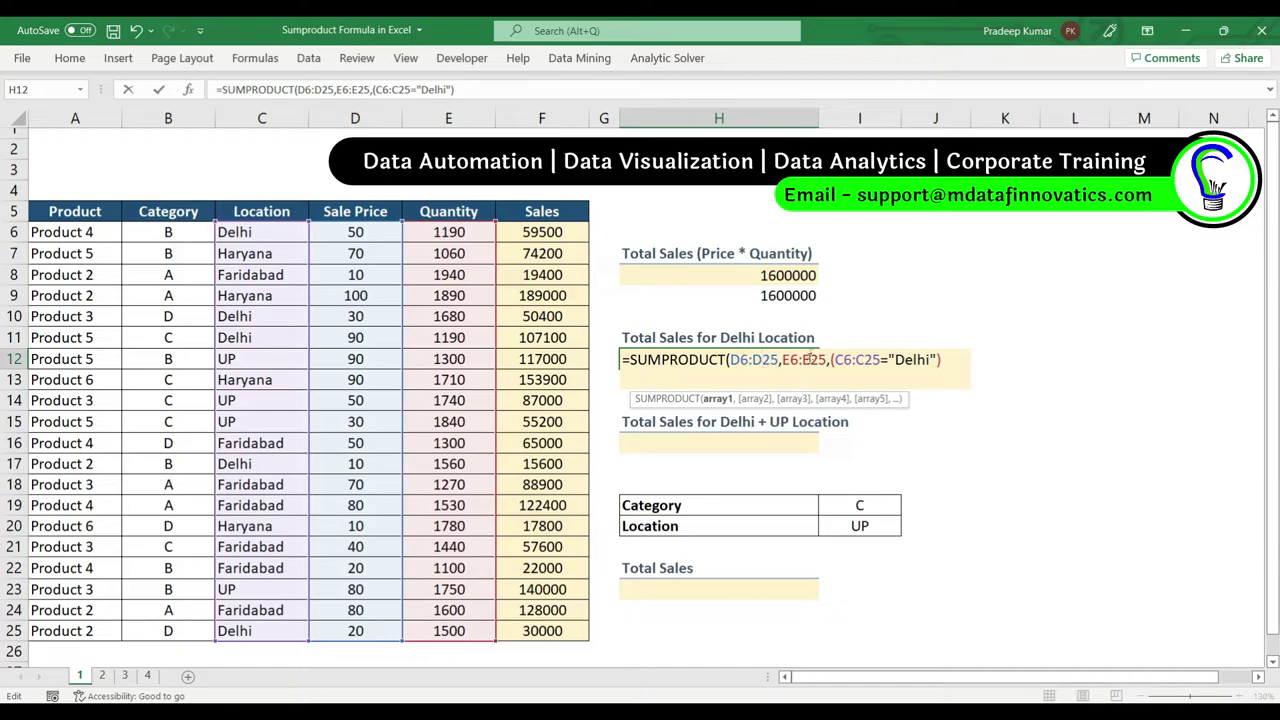
{"action": "left_click", "coordinate": [809, 359]}
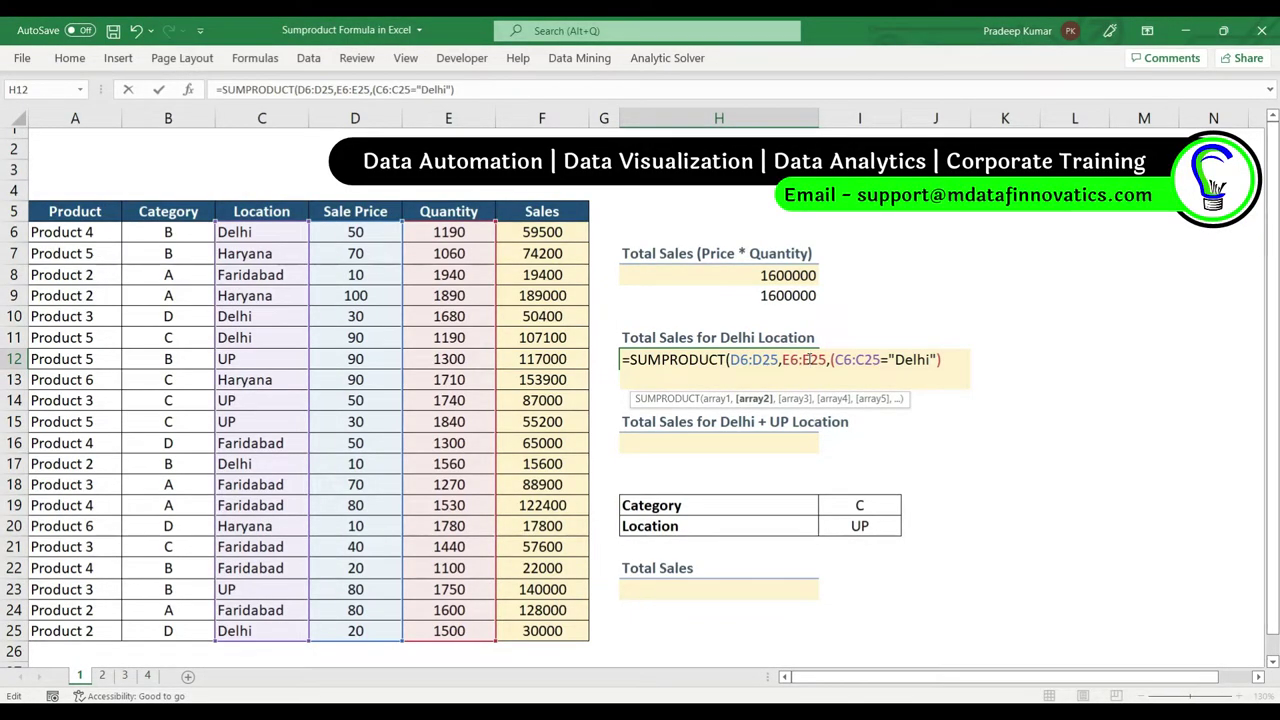
{"action": "left_click", "coordinate": [945, 359]}
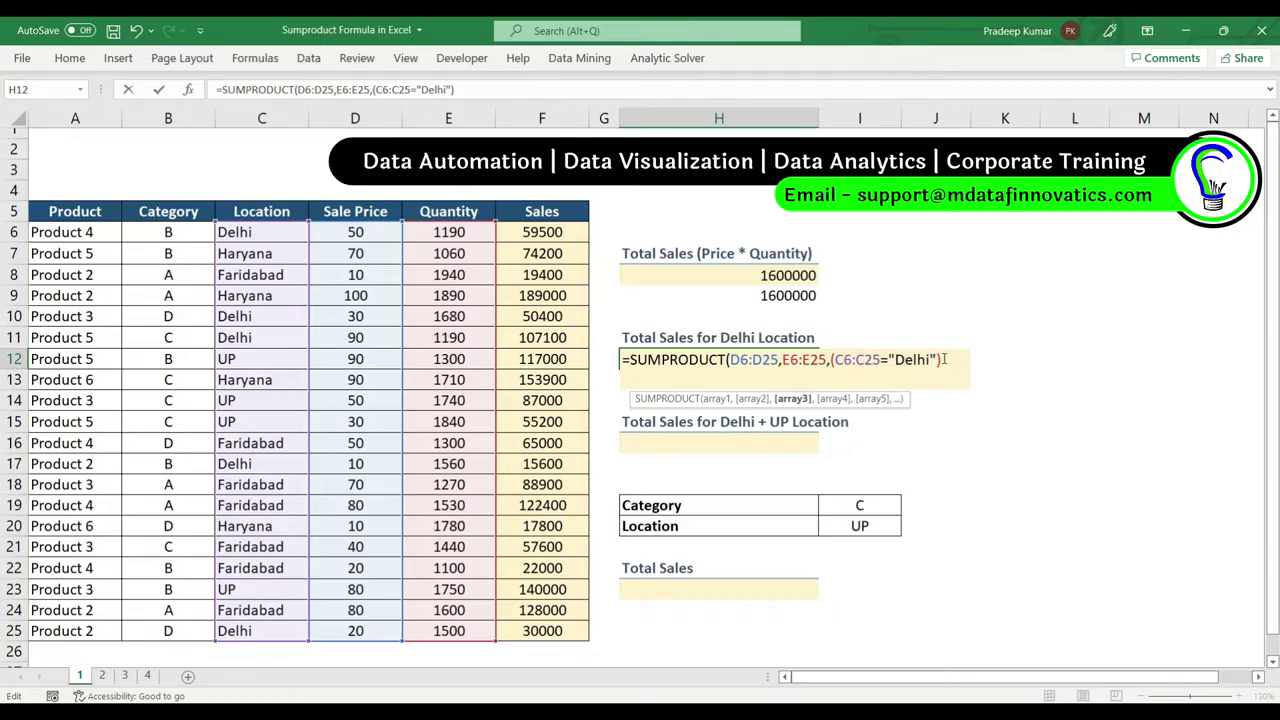
{"action": "key", "text": "Left"}
{"action": "left_click", "coordinate": [944, 359]}
{"action": "key", "text": "Right"}
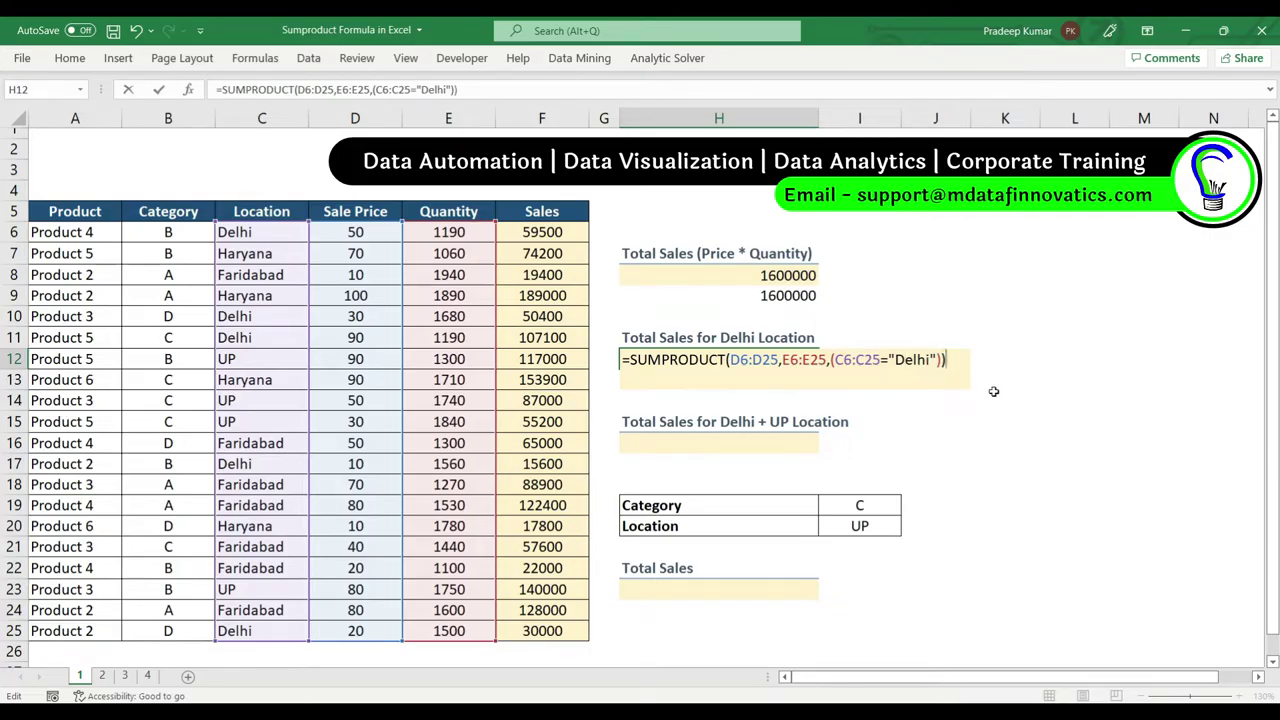
{"action": "key", "text": "Return"}
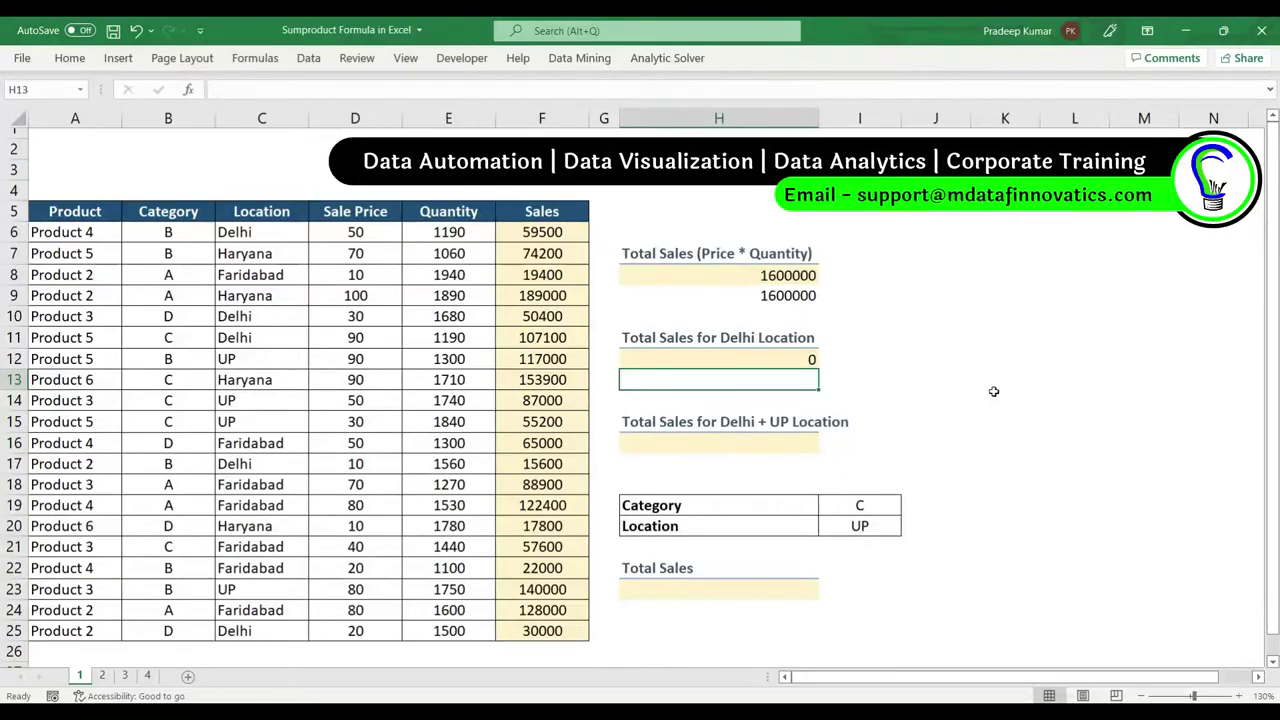
{"action": "key", "text": "Up"}
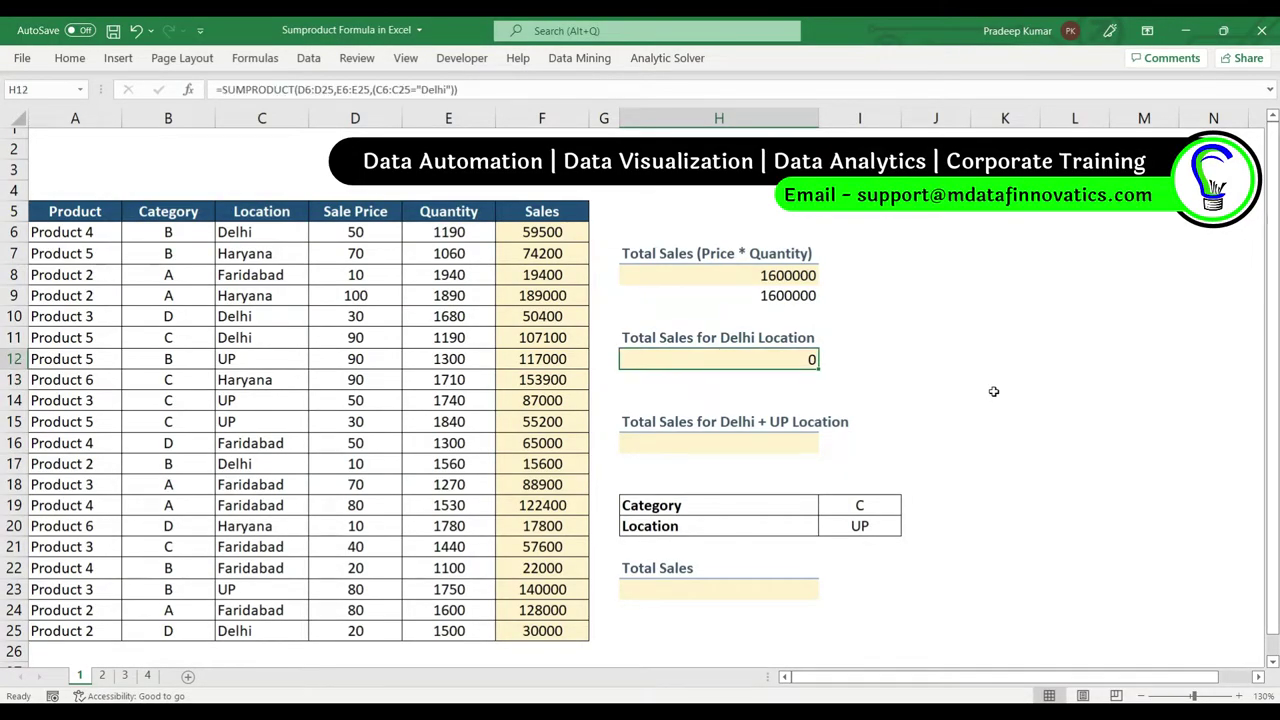
{"action": "key", "text": "F2"}
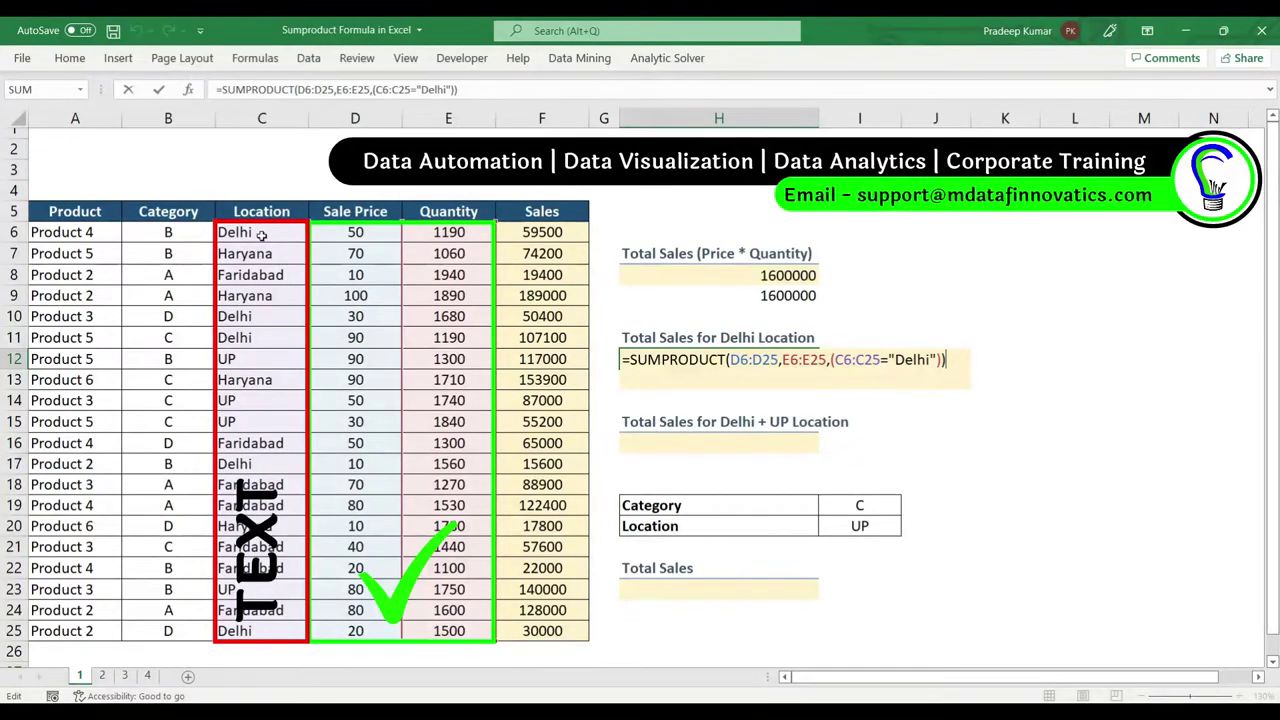
{"action": "left_click_drag", "start_coordinate": [831, 359], "coordinate": [937, 359]}
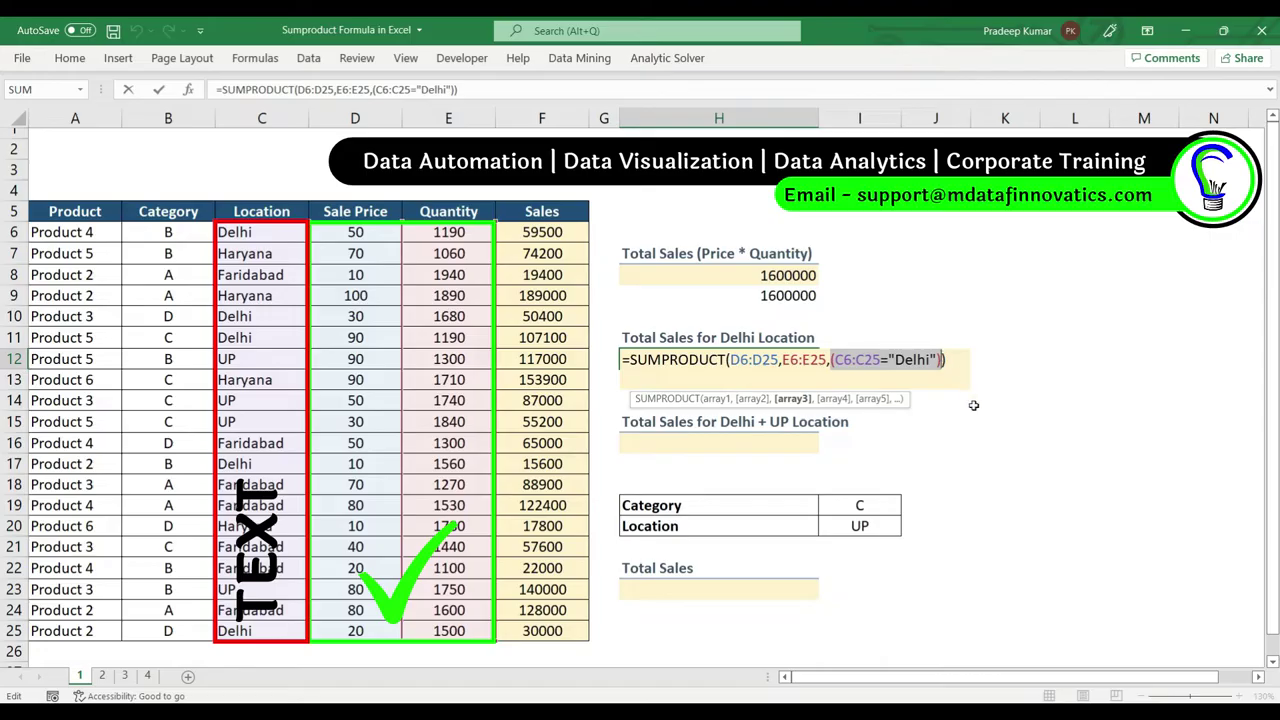
{"action": "key", "text": "F9"}
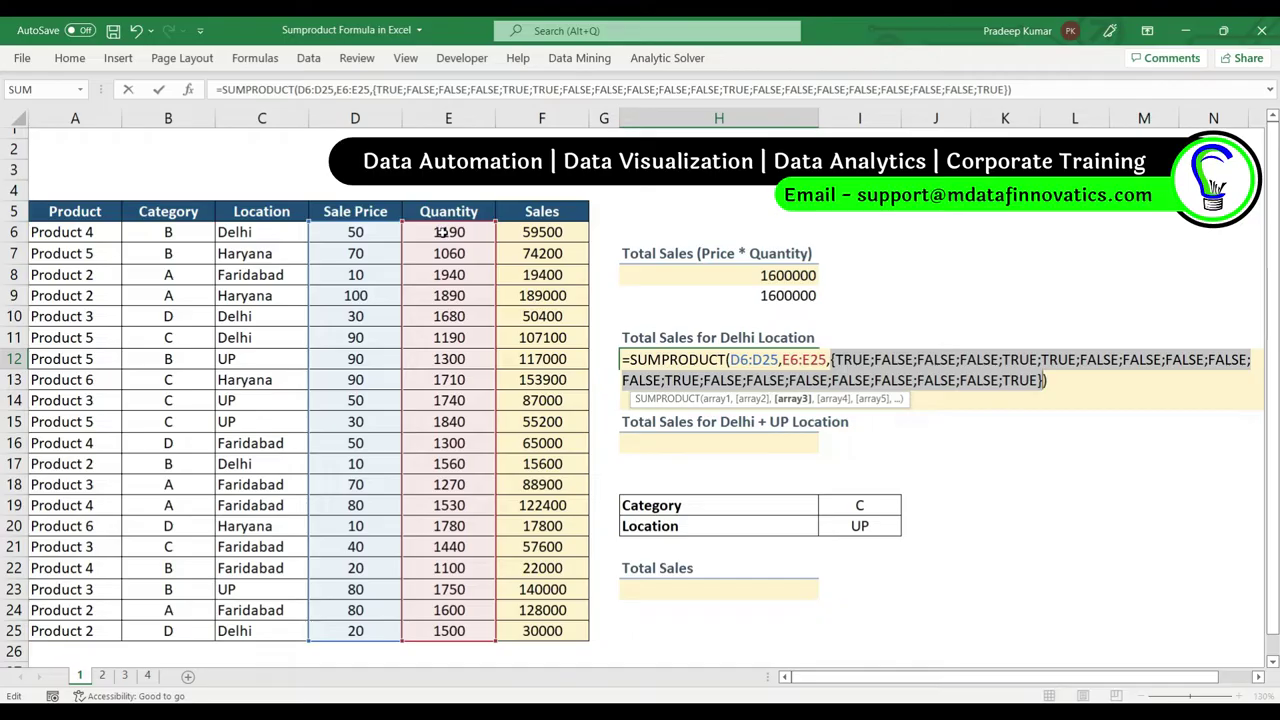
{"action": "key", "text": "ctrl+z"}
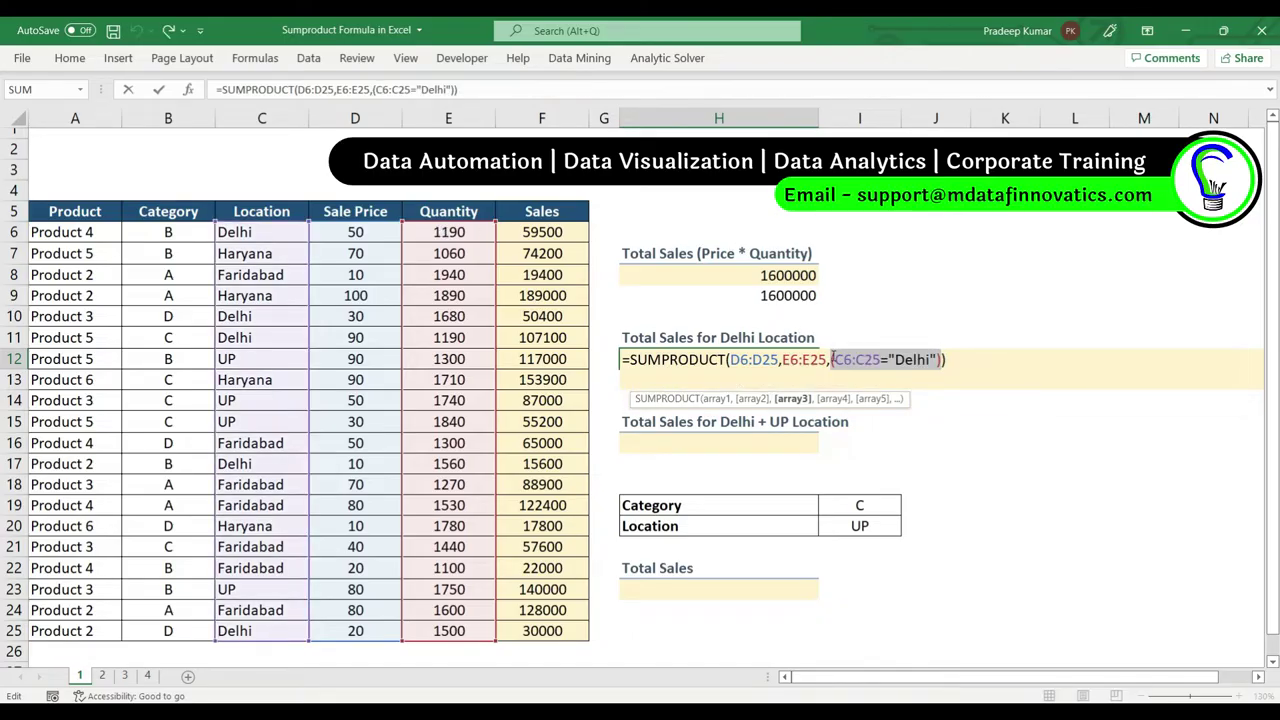
{"action": "left_click", "coordinate": [831, 359]}
- Prefix the Delhi condition with --, preview its 1s and 0s, and commit so H12 shows 262600
{"action": "type", "text": "--"}
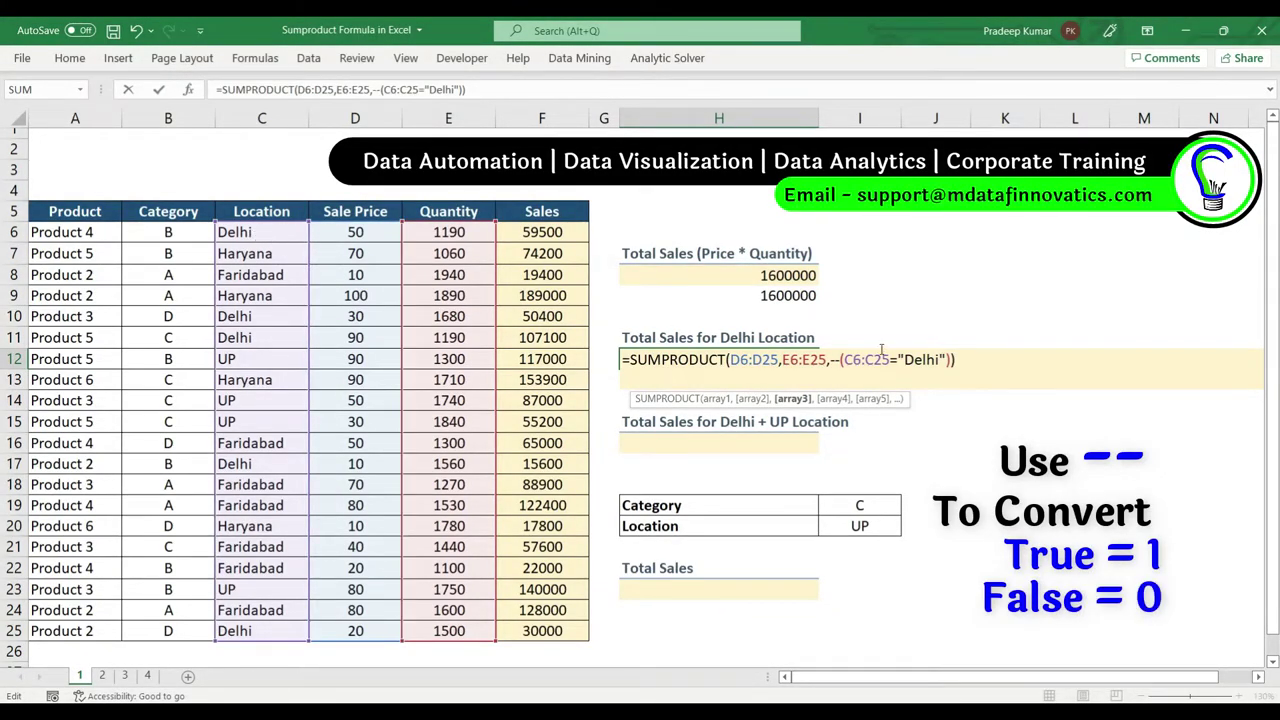
{"action": "left_click_drag", "start_coordinate": [830, 360], "coordinate": [947, 360]}
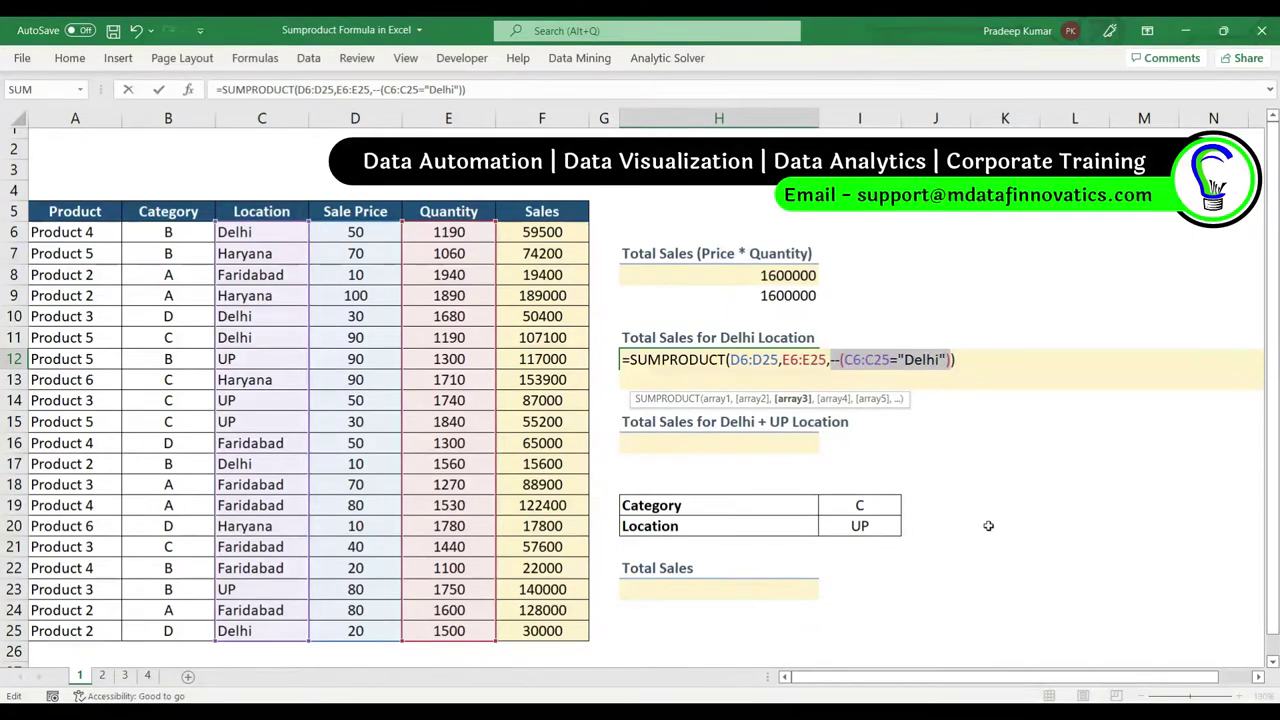
{"action": "key", "text": "F9"}
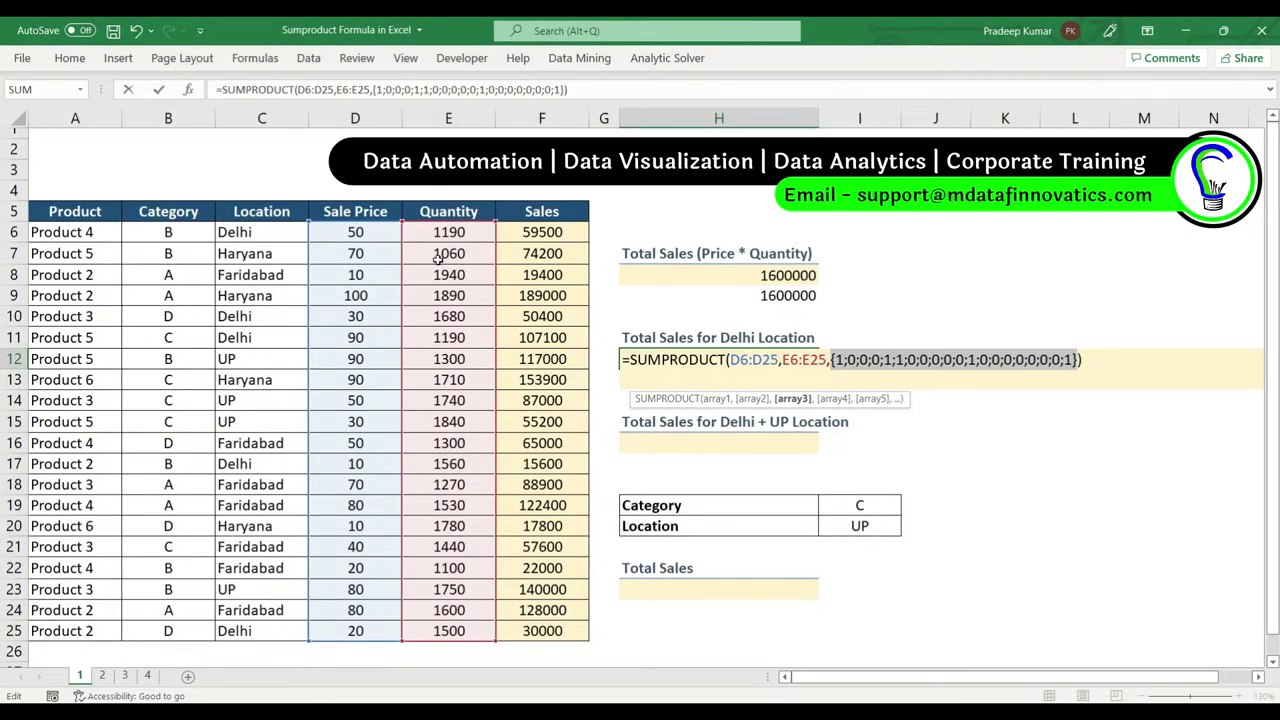
{"action": "key", "text": "ctrl+z"}
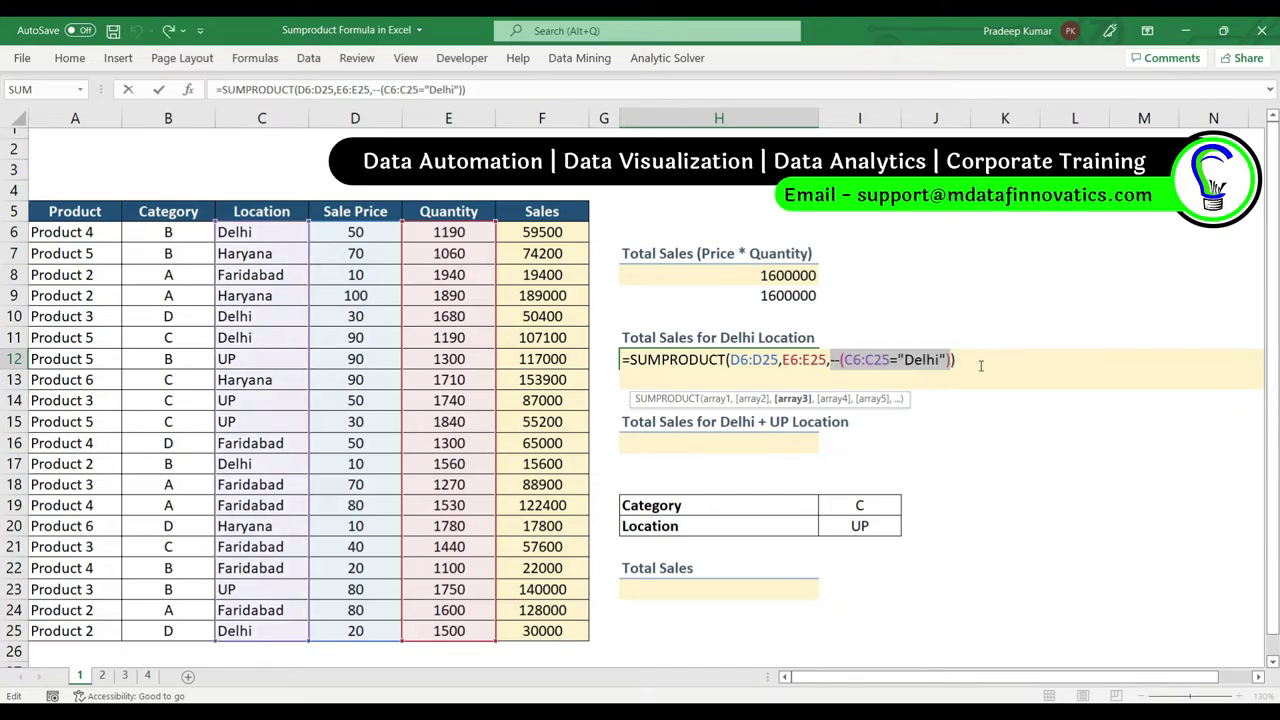
{"action": "key", "text": "Return"}
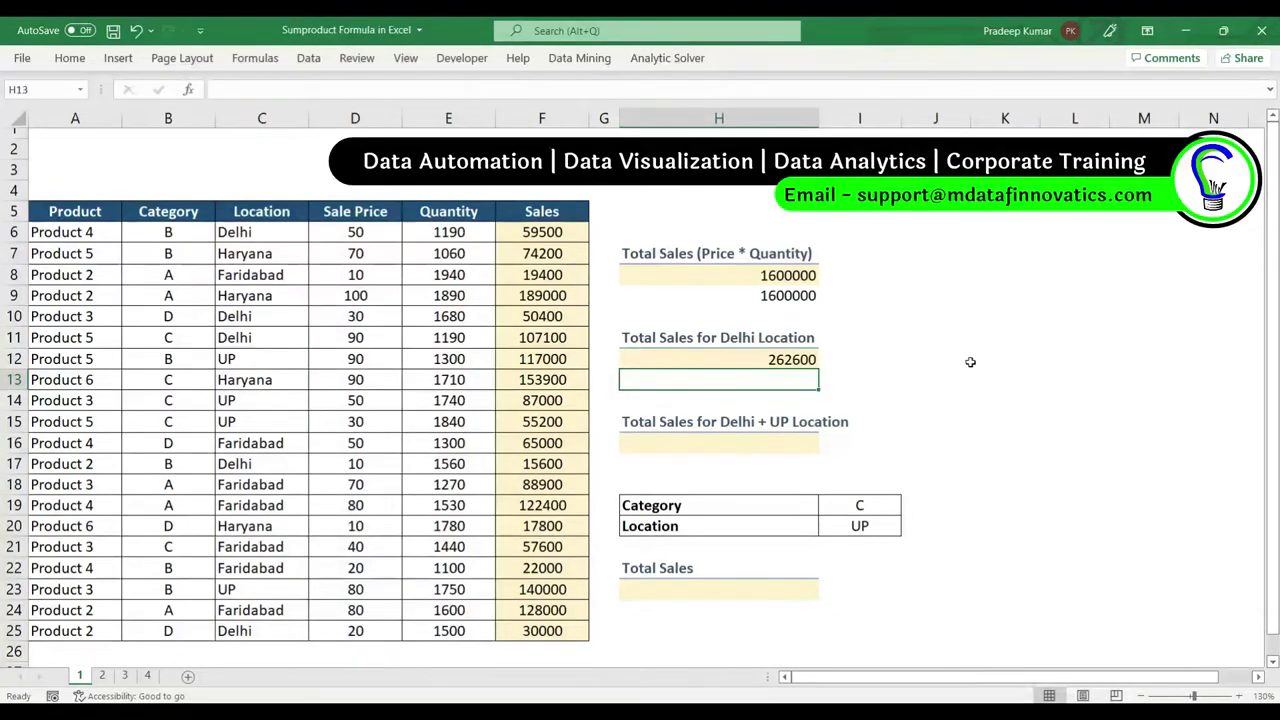
{"action": "left_click", "coordinate": [75, 211]}
{"action": "key", "text": "ctrl+shift+l"}
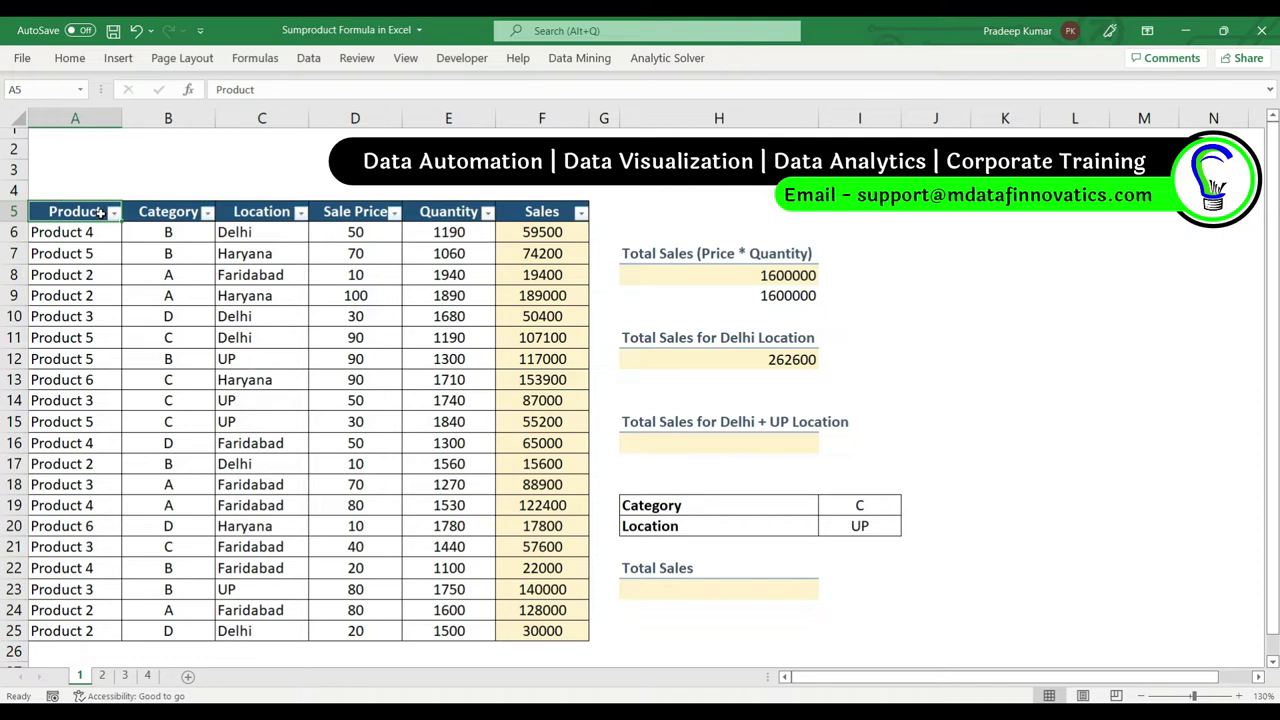
{"action": "key", "text": "Right"}
{"action": "key", "text": "Right"}
{"action": "key", "text": "alt+Down"}
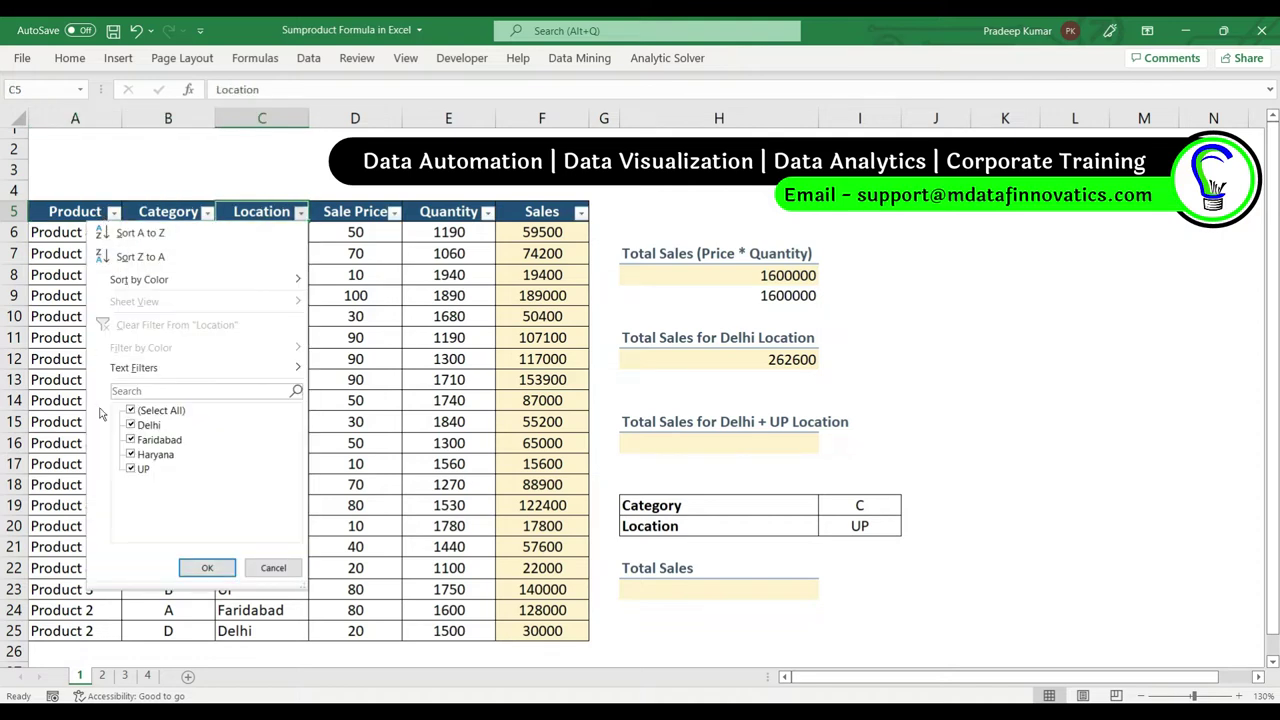
{"action": "left_click", "coordinate": [131, 410]}
{"action": "left_click", "coordinate": [130, 424]}
{"action": "left_click", "coordinate": [207, 567]}
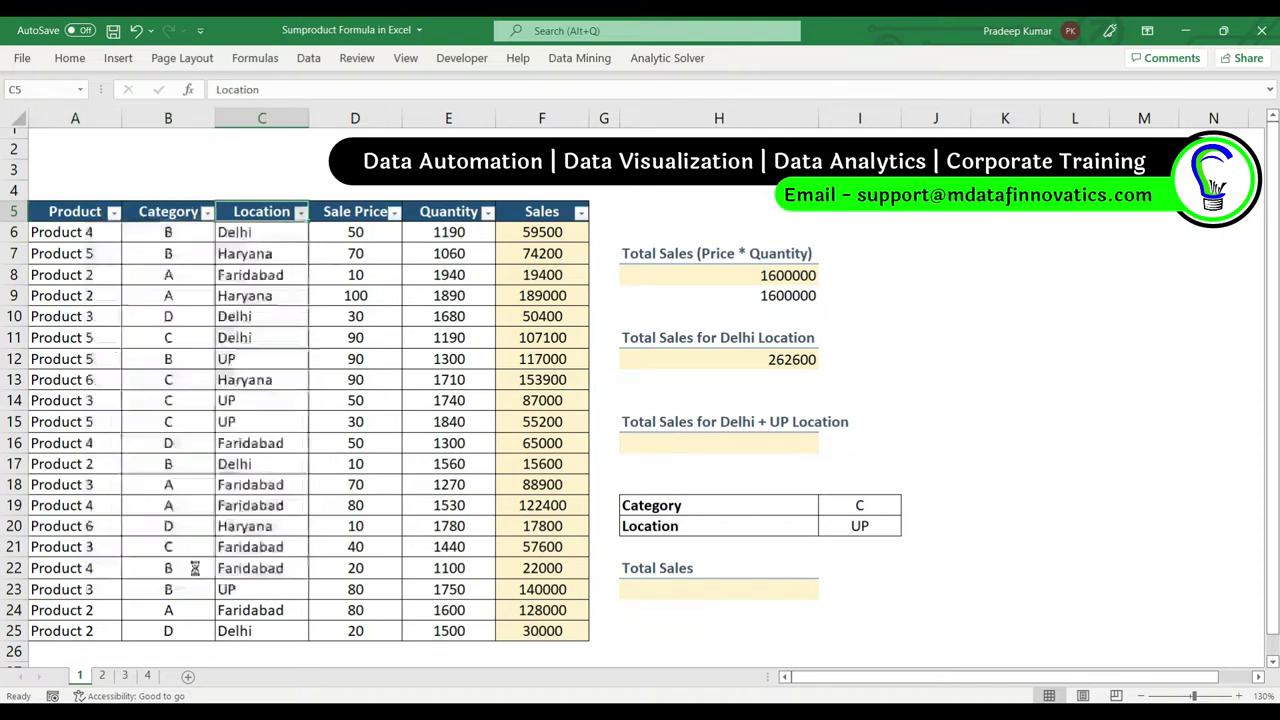
{"action": "left_click_drag", "start_coordinate": [542, 232], "coordinate": [542, 316]}
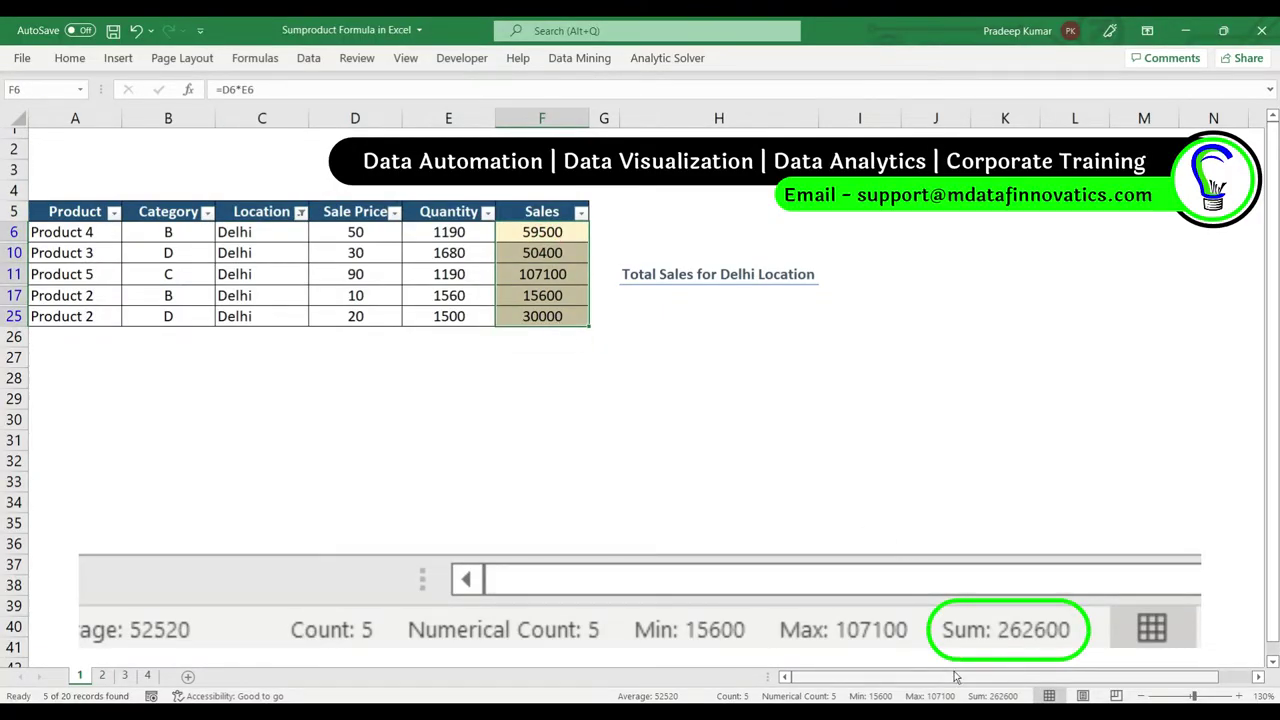
{"action": "left_click", "coordinate": [546, 211]}
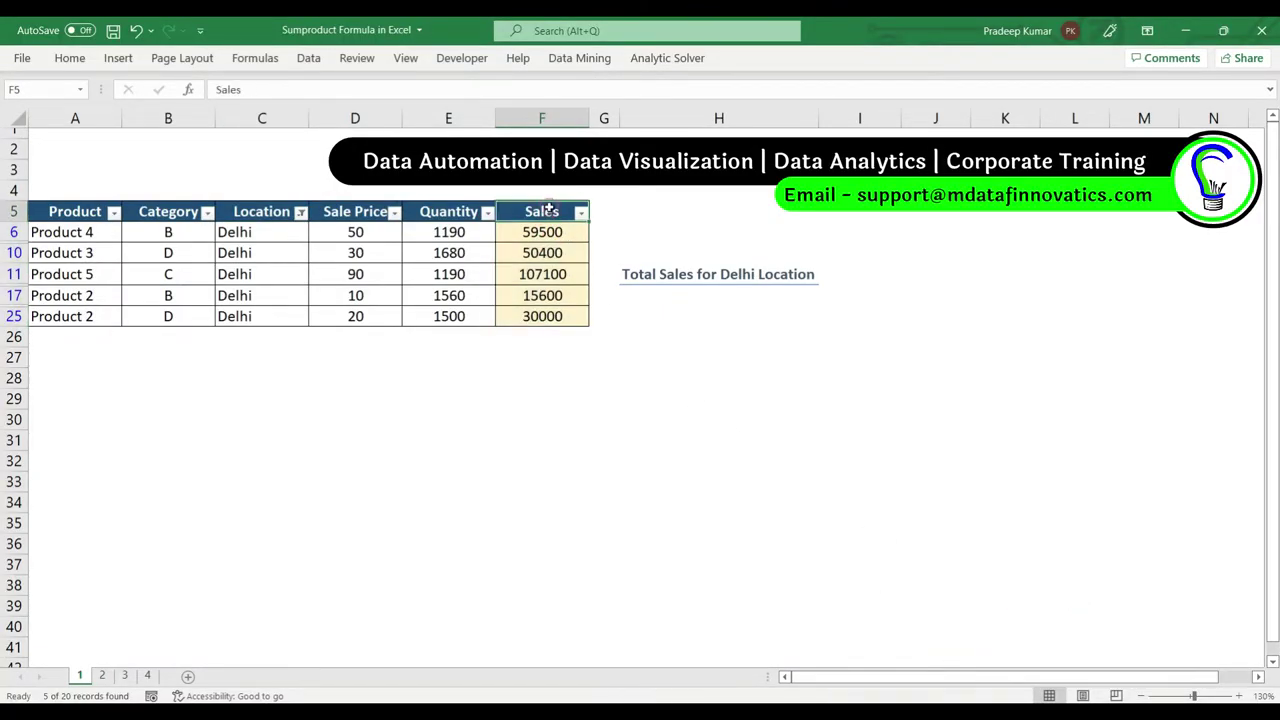
{"action": "key", "text": "ctrl+shift+l"}
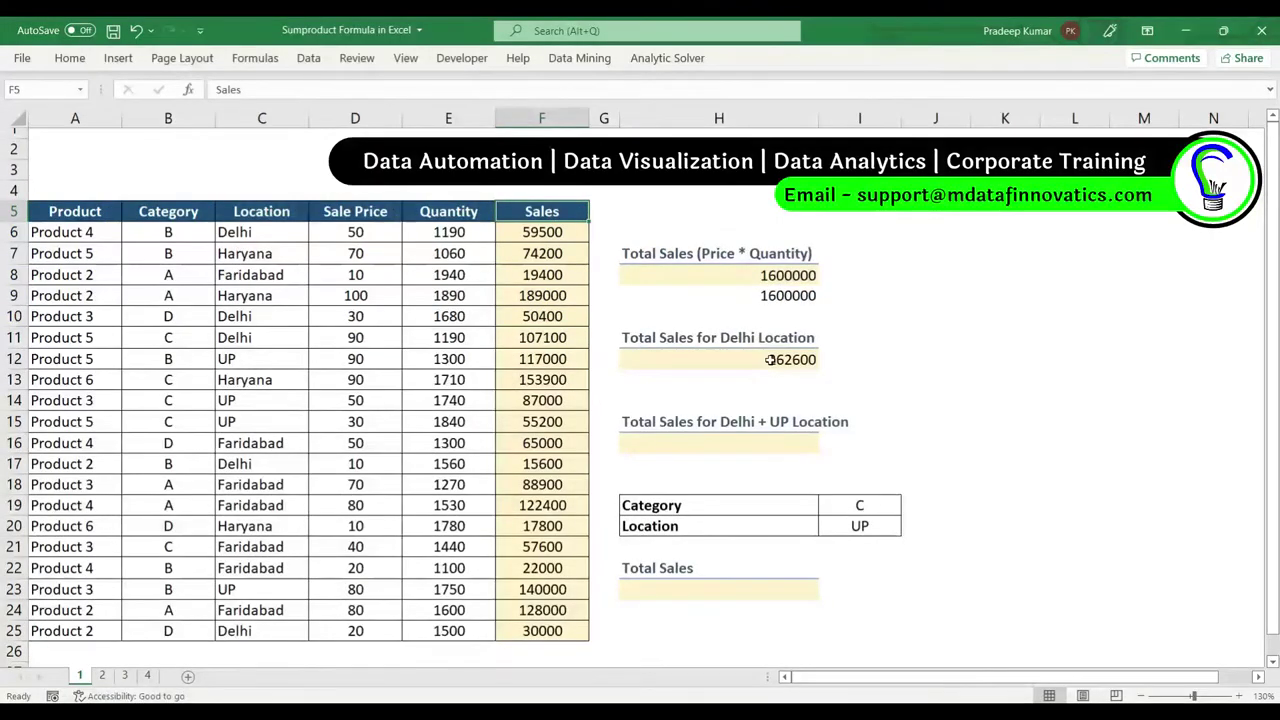
{"action": "left_click", "coordinate": [770, 360]}
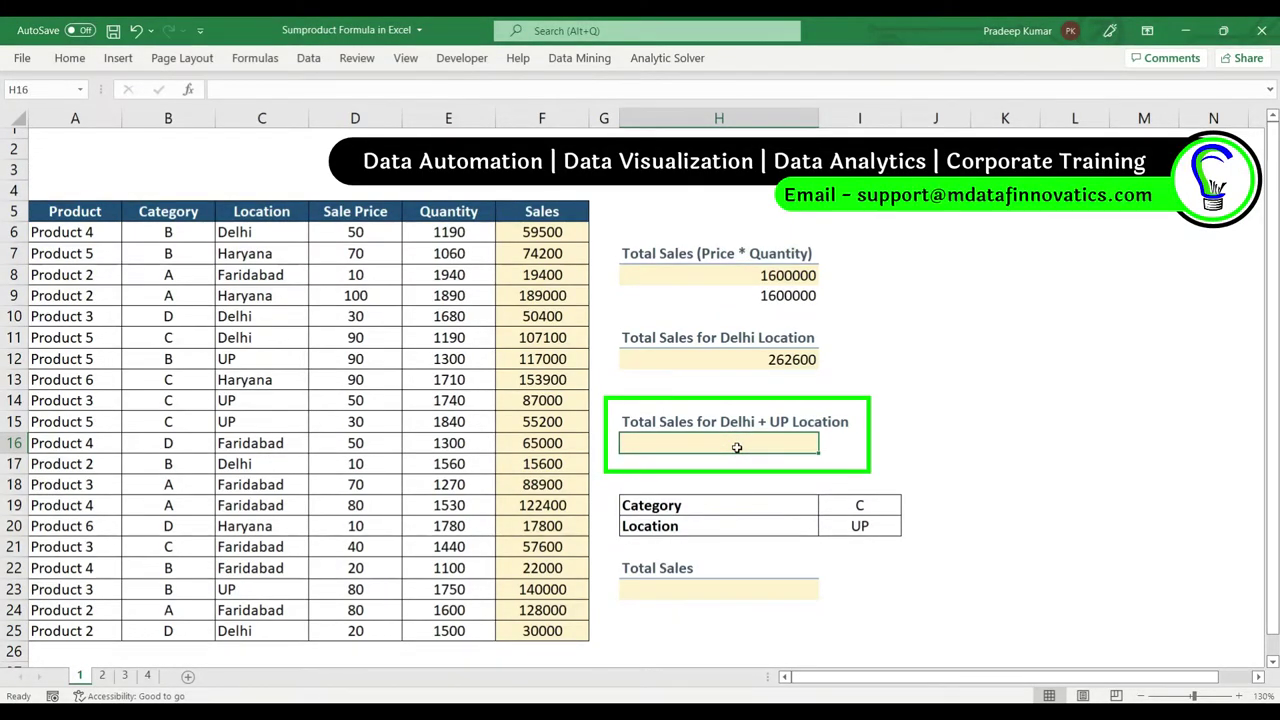
- Start =SUMPRODUCT(D6:D25,E6:E25, in H16 with the Sale Price and Quantity ranges
{"action": "left_click_drag", "start_coordinate": [275, 211], "coordinate": [274, 627]}
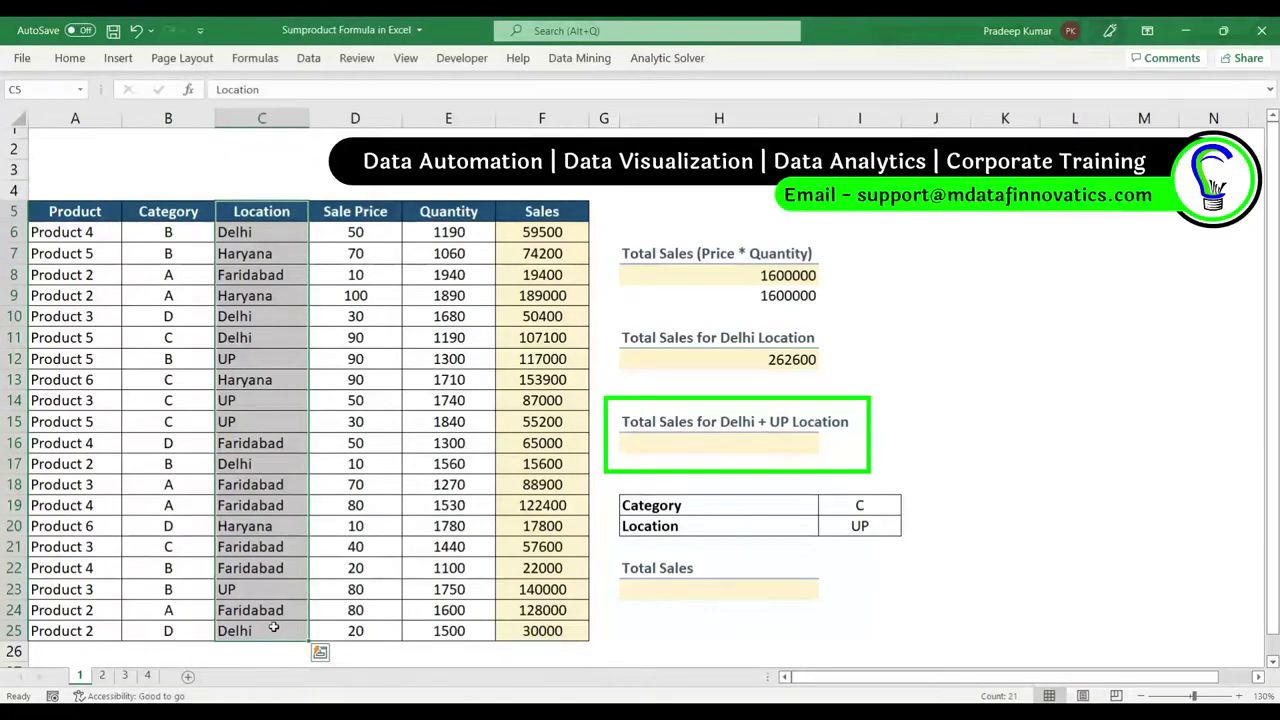
{"action": "left_click", "coordinate": [712, 442]}
{"action": "type", "text": "=sumpro"}
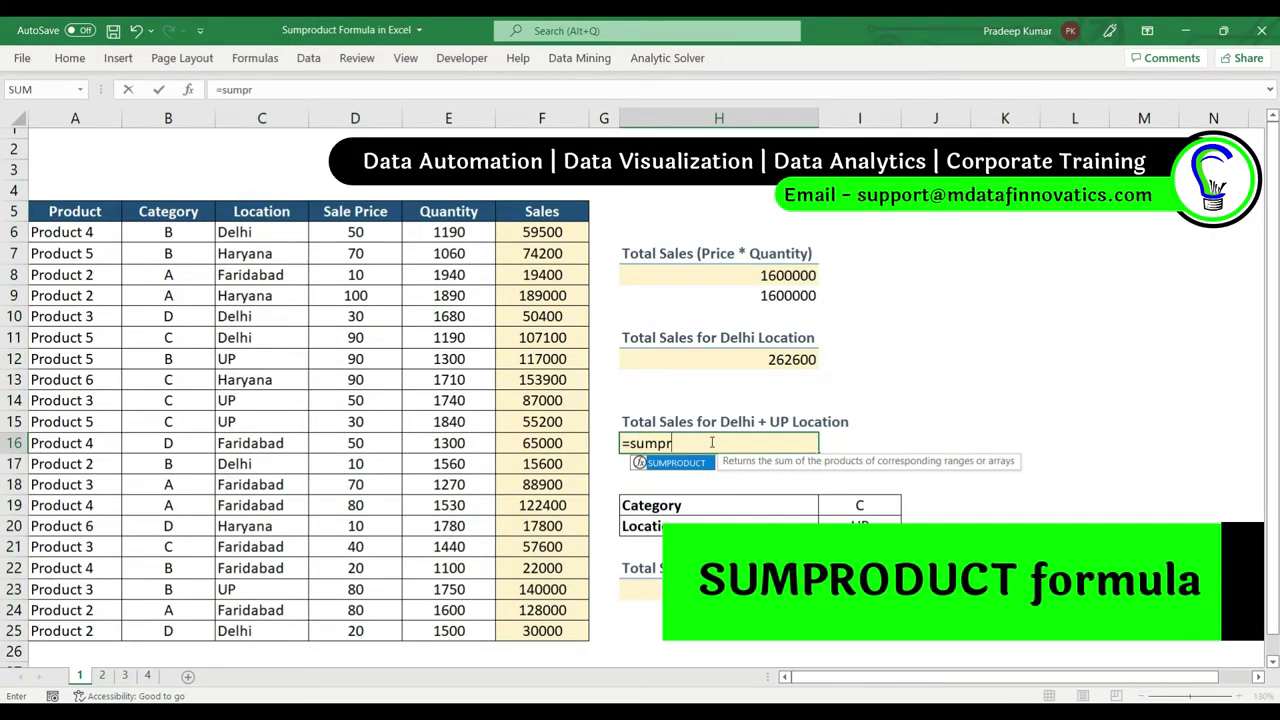
{"action": "type", "text": "d"}
{"action": "key", "text": "Tab"}
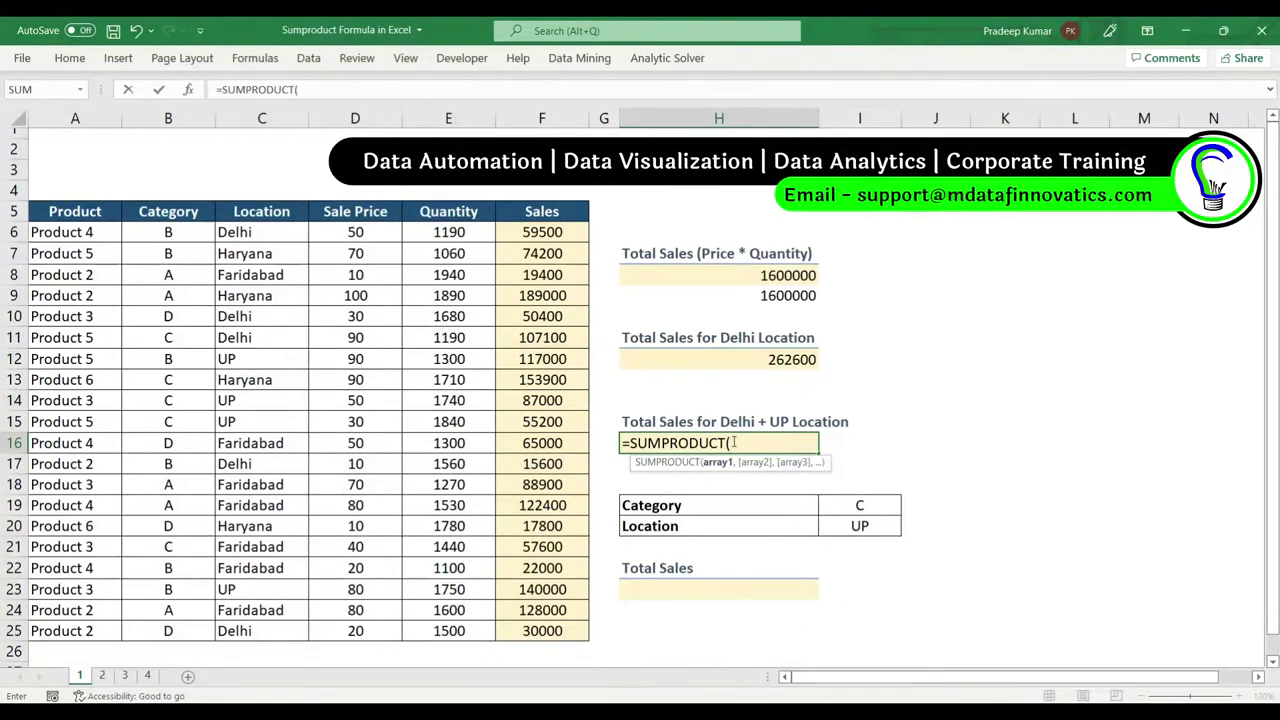
{"action": "left_click_drag", "start_coordinate": [364, 230], "coordinate": [356, 632]}
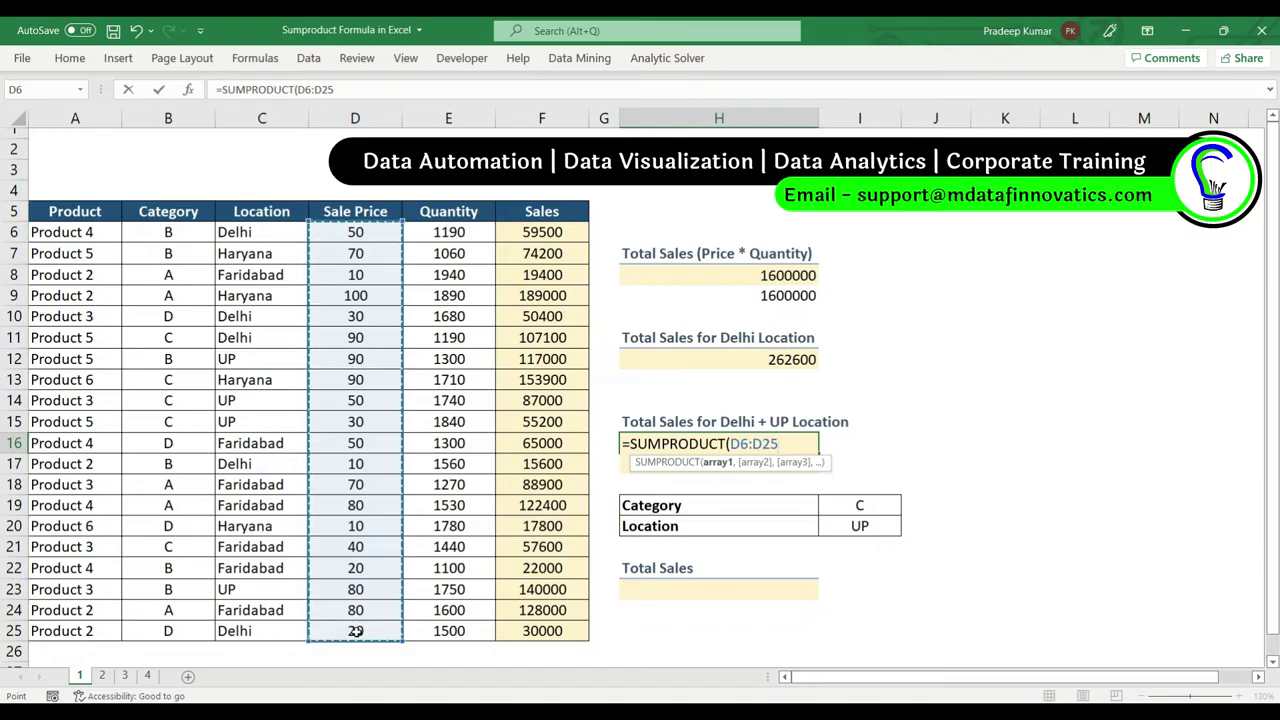
{"action": "type", "text": ","}
{"action": "left_click_drag", "start_coordinate": [448, 231], "coordinate": [440, 628]}
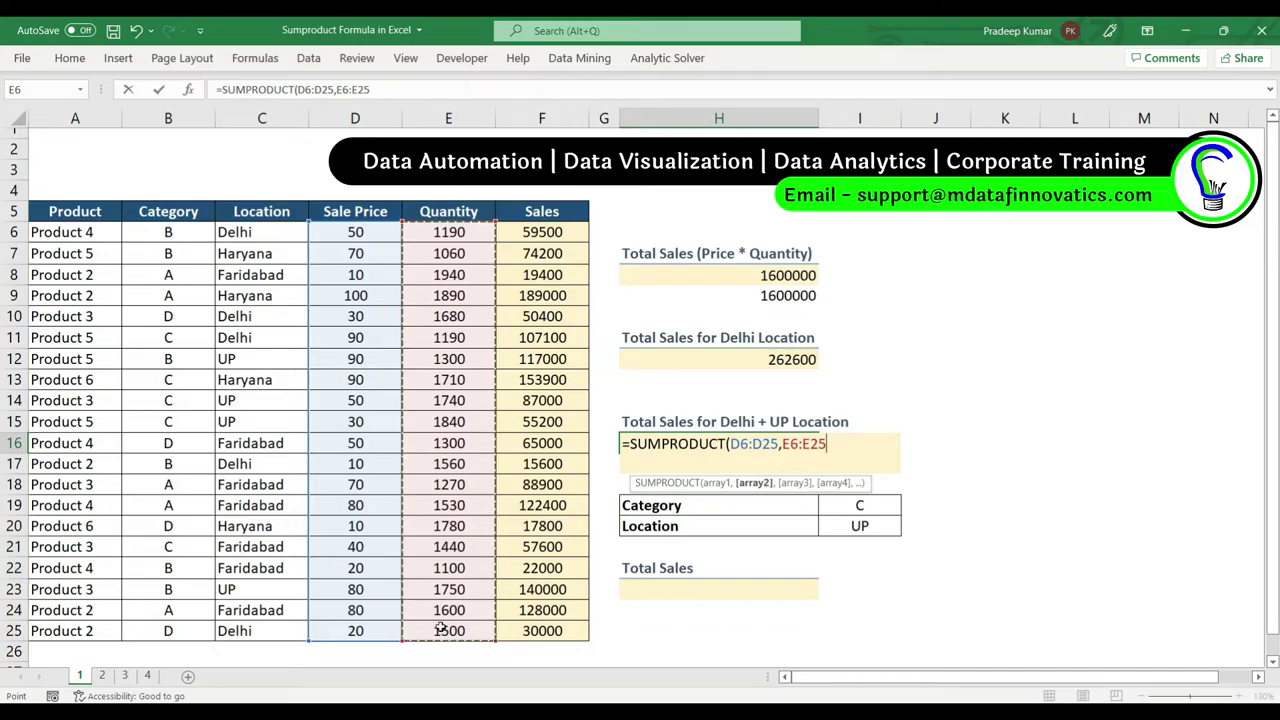
{"action": "type", "text": ","}
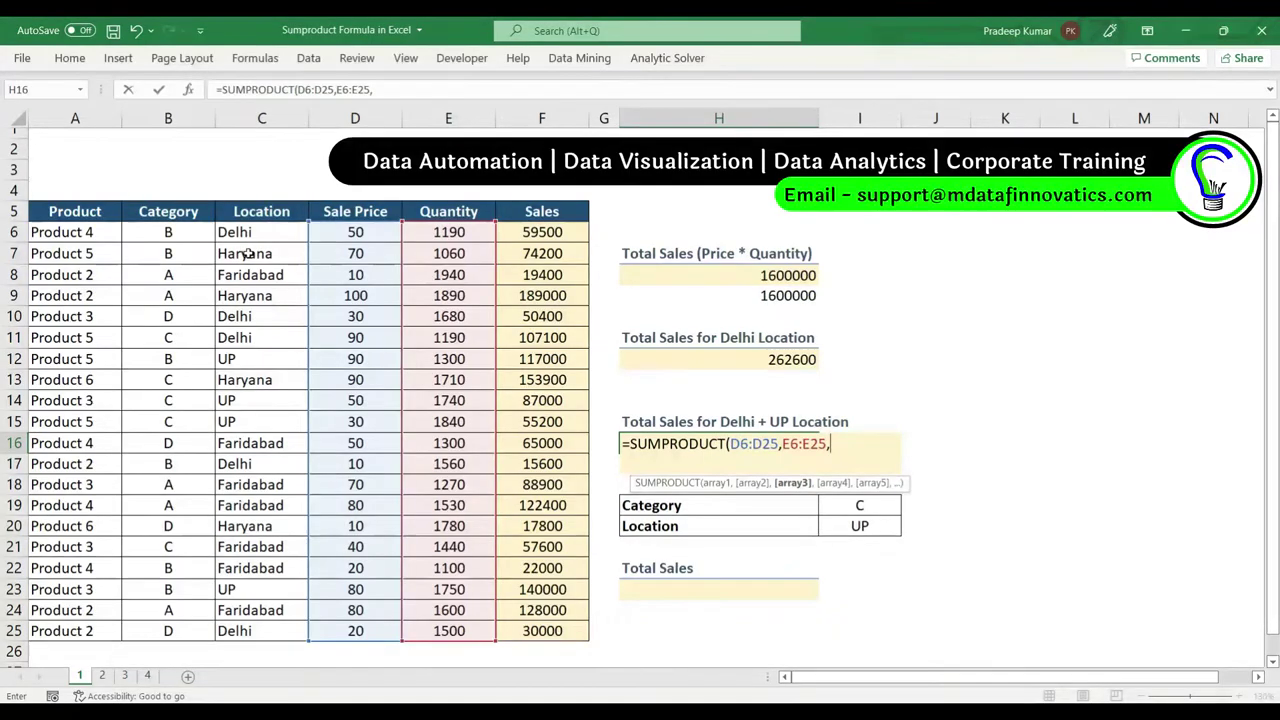
- Add the bracketed (C6:C25="Delhi") condition as the third argument
{"action": "left_click_drag", "start_coordinate": [258, 231], "coordinate": [265, 621]}
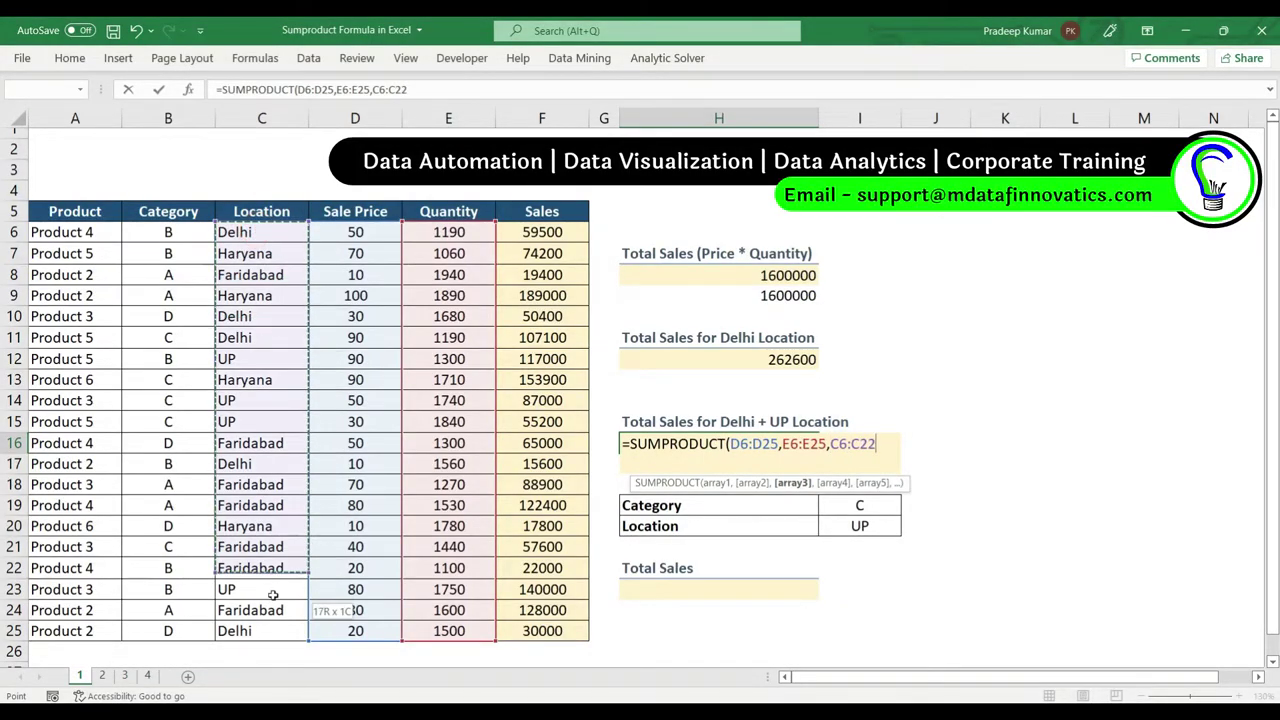
{"action": "type", "text": "="}
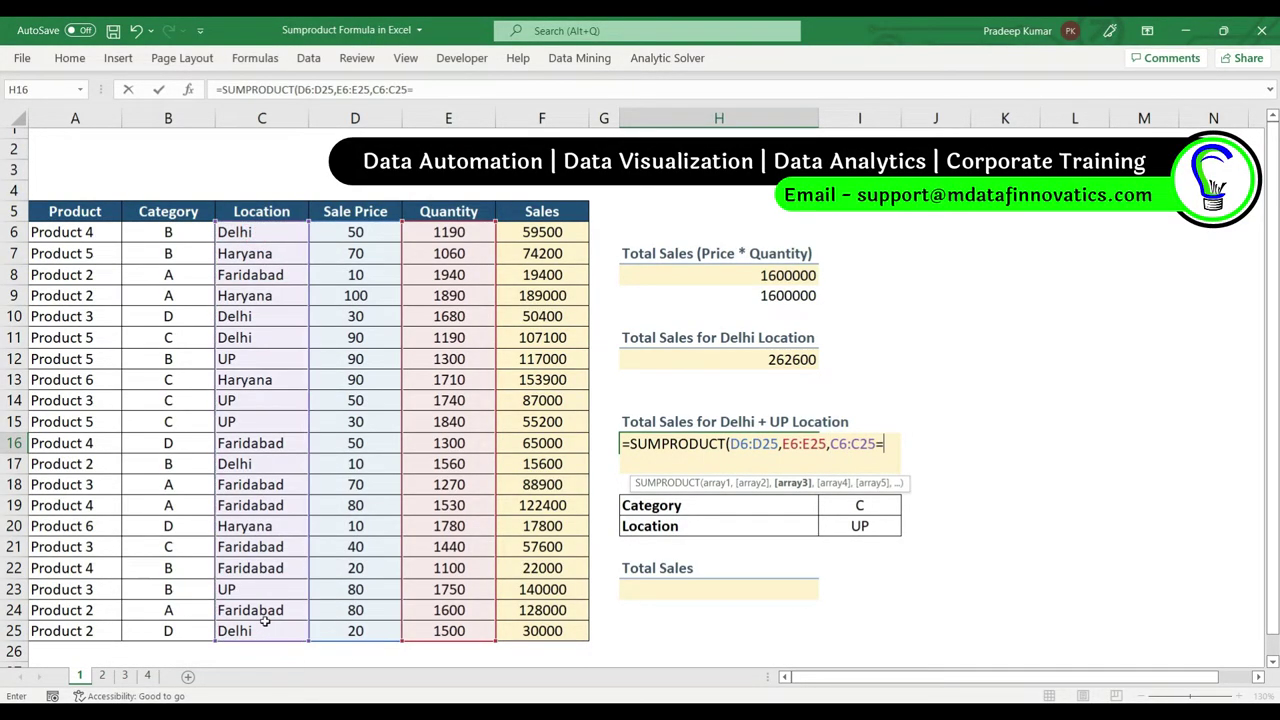
{"action": "type", "text": "\"Delhi"}
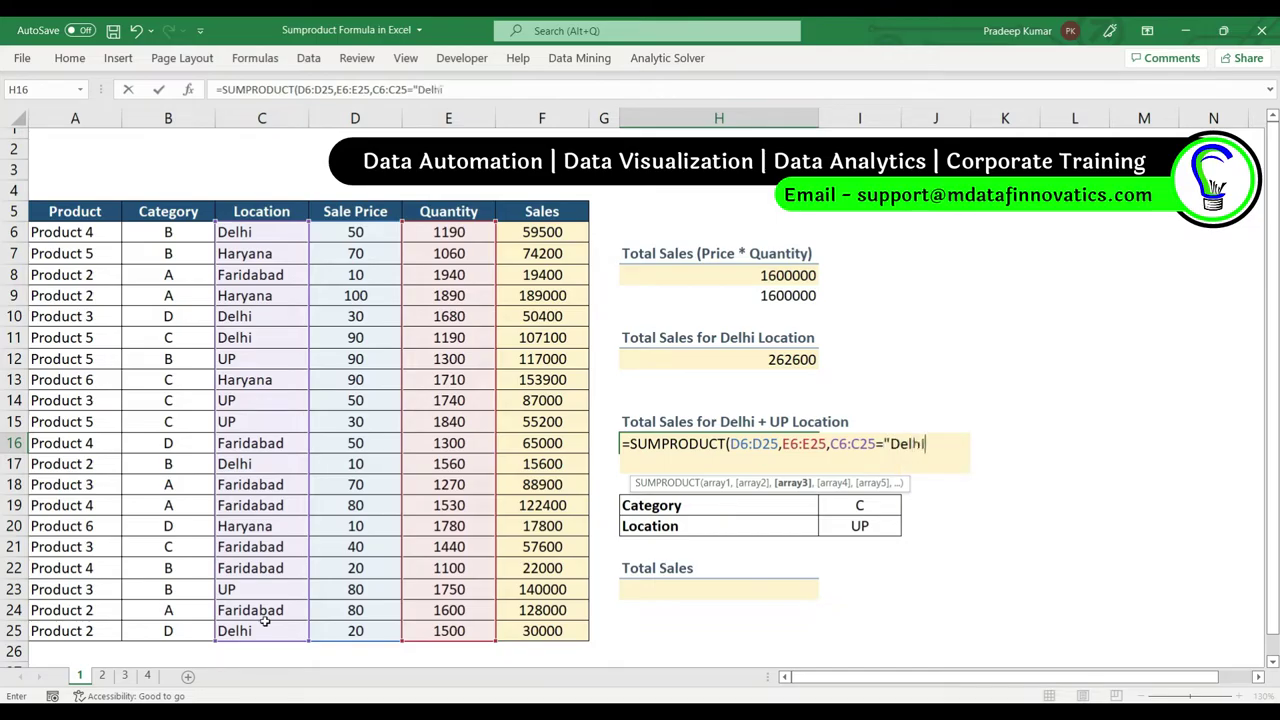
{"action": "type", "text": "\")"}
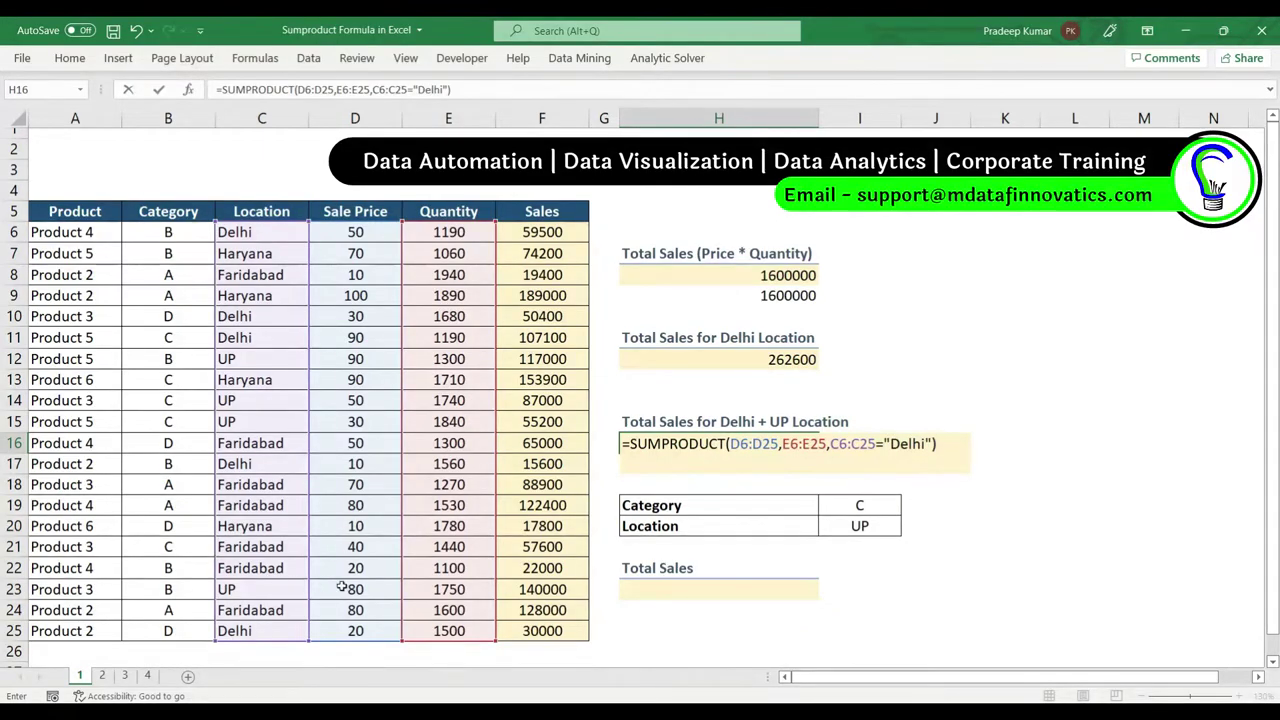
{"action": "left_click", "coordinate": [831, 443]}
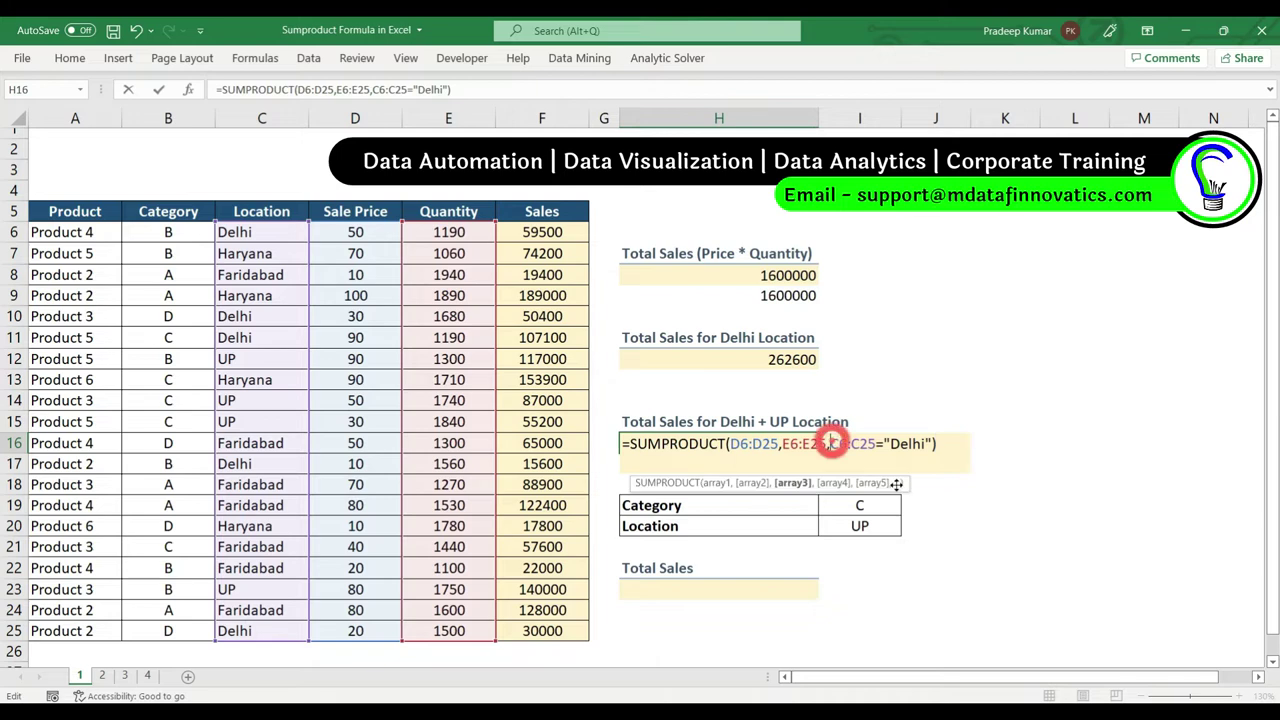
{"action": "type", "text": "("}
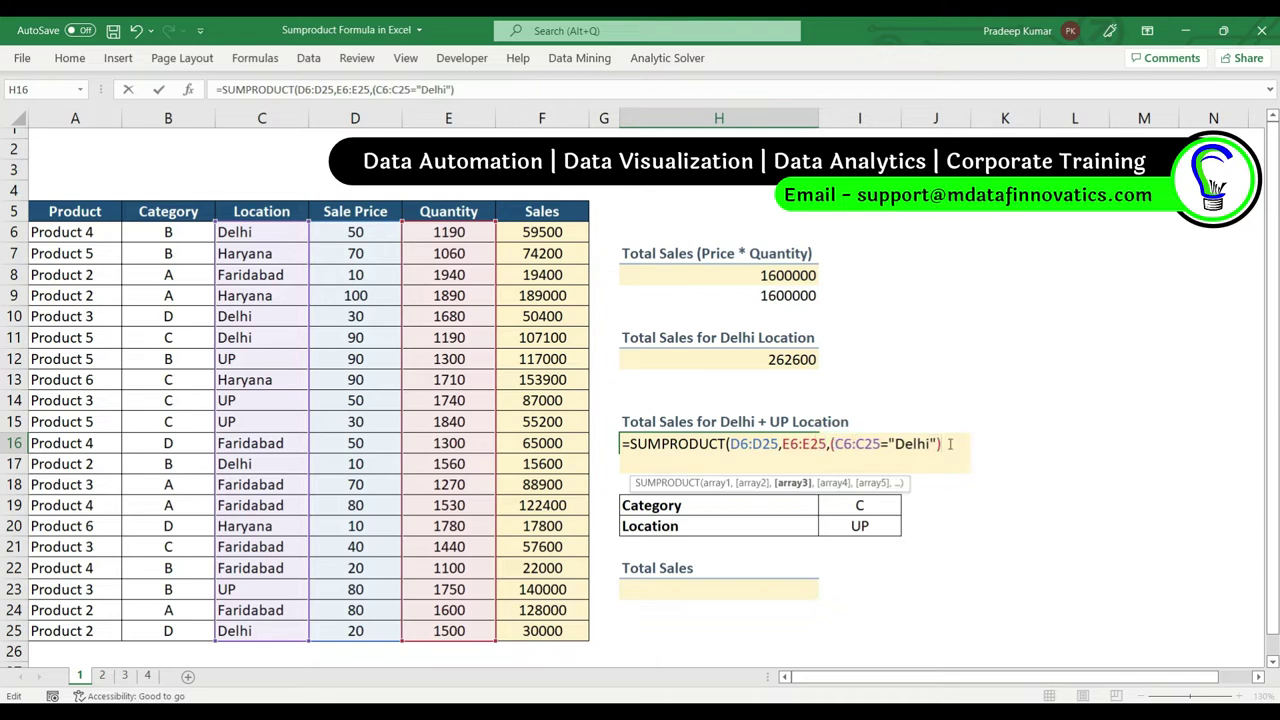
{"action": "left_click", "coordinate": [950, 444]}
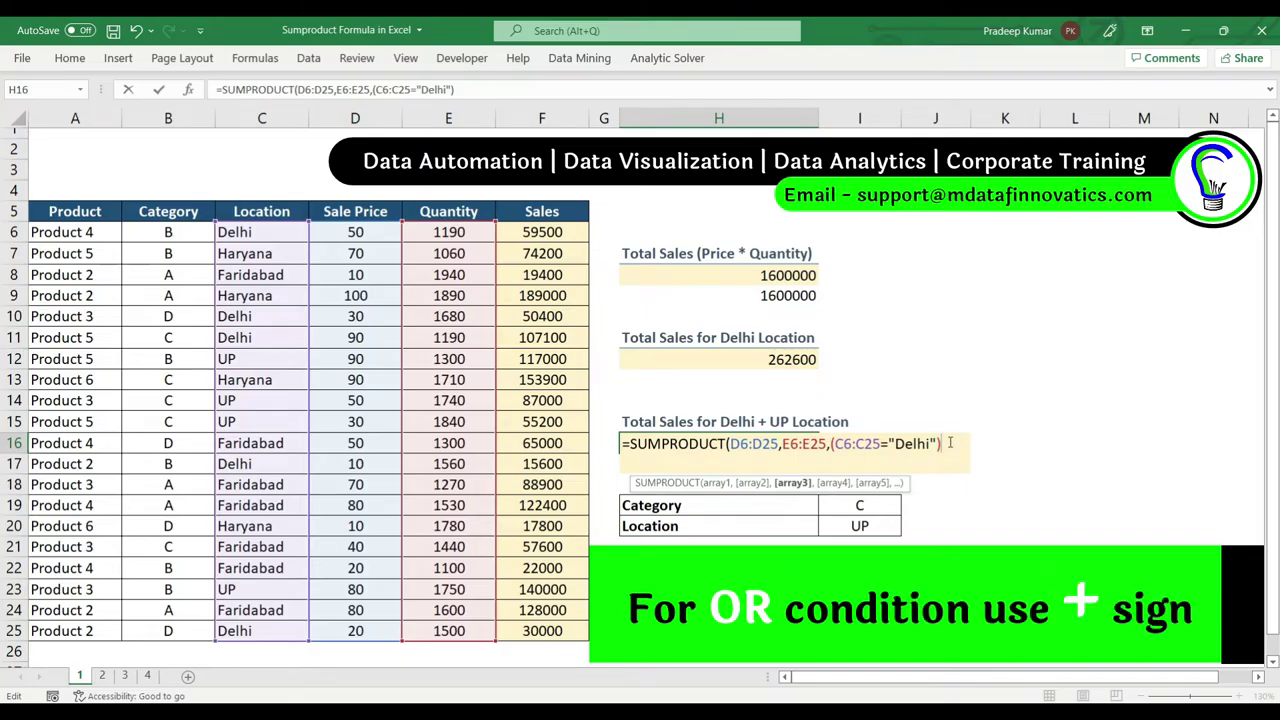
- Add +(C6:C25="UP") and wrap both conditions in --( ), making H16 total 661800
{"action": "type", "text": "+("}
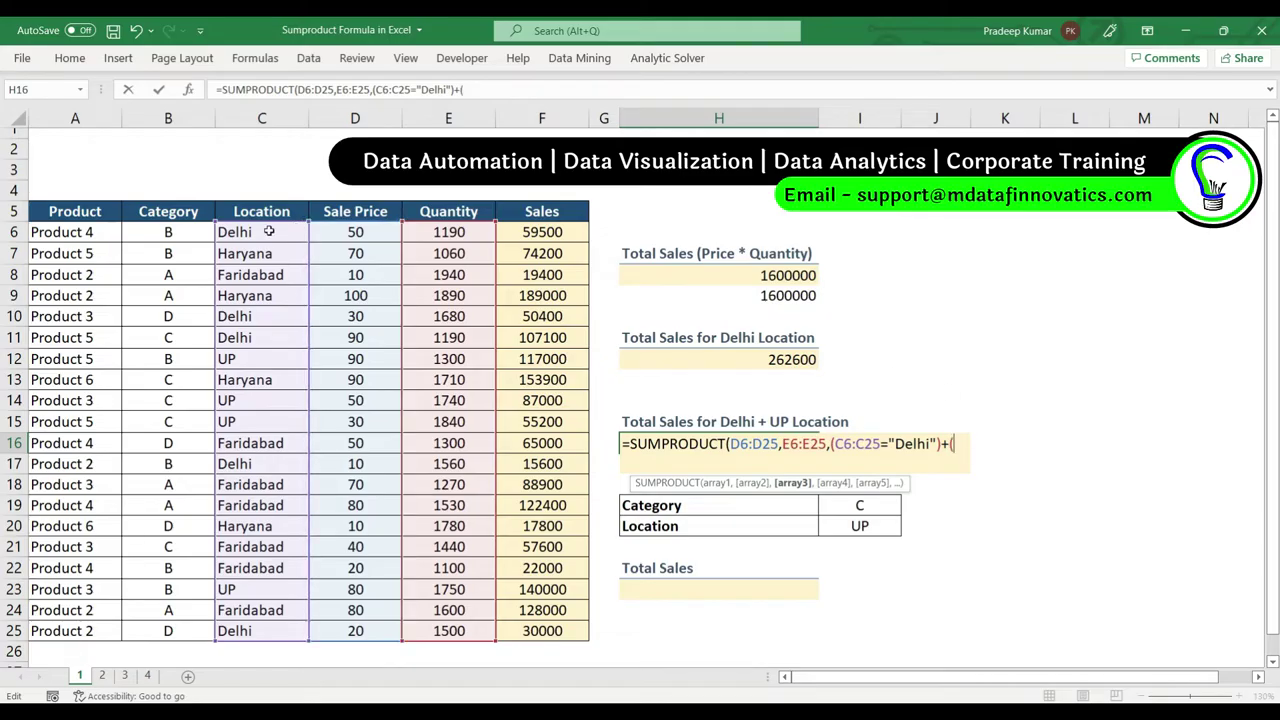
{"action": "left_click_drag", "start_coordinate": [262, 232], "coordinate": [258, 627]}
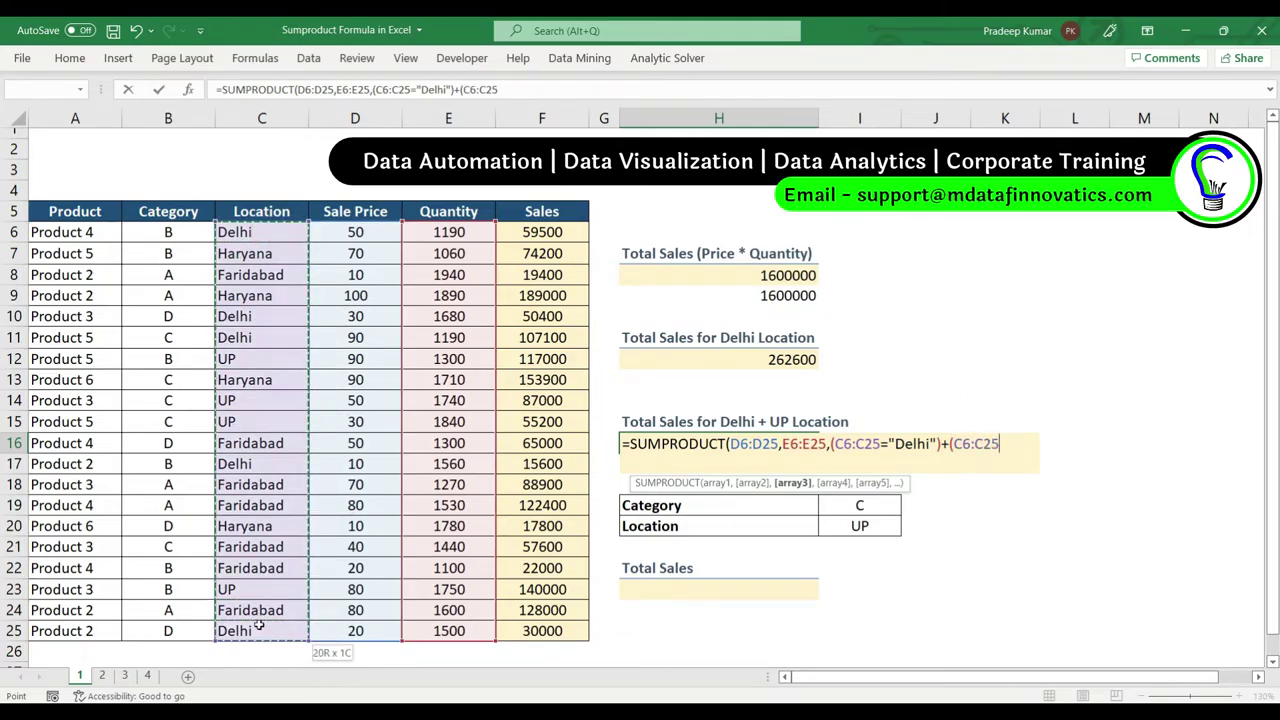
{"action": "type", "text": "=\""}
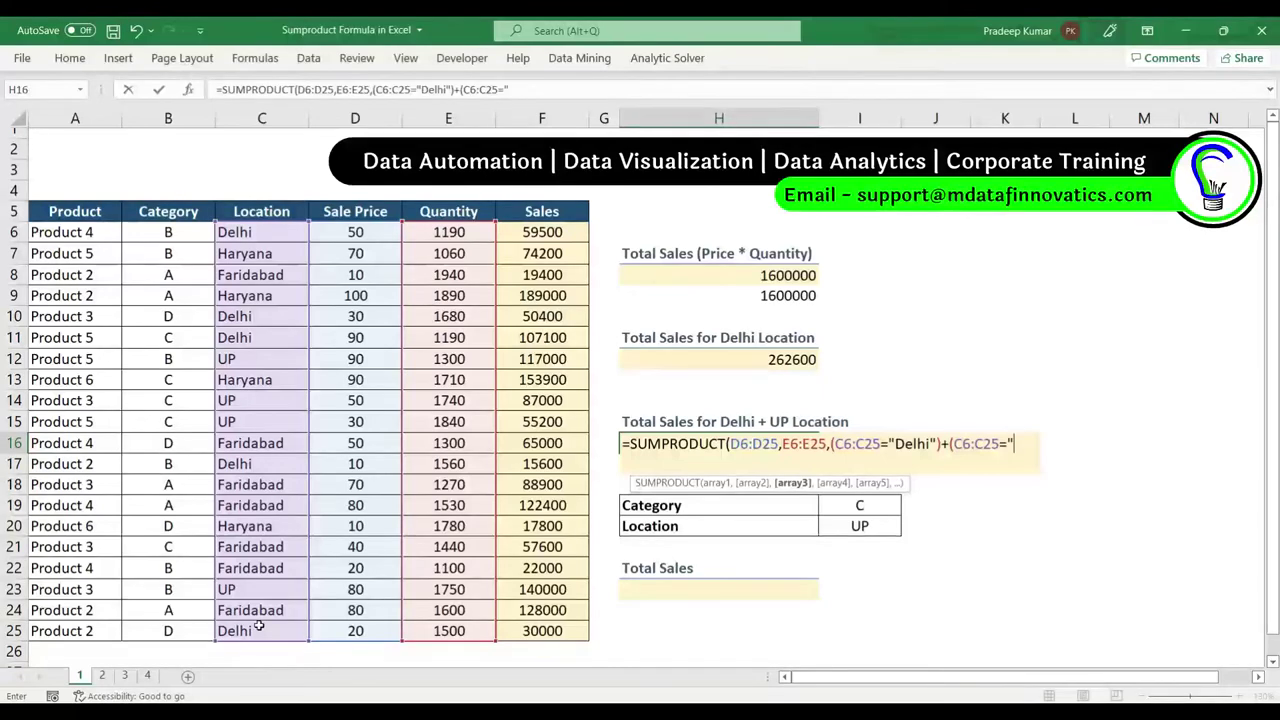
{"action": "type", "text": "UP"}
{"action": "type", "text": "\""}
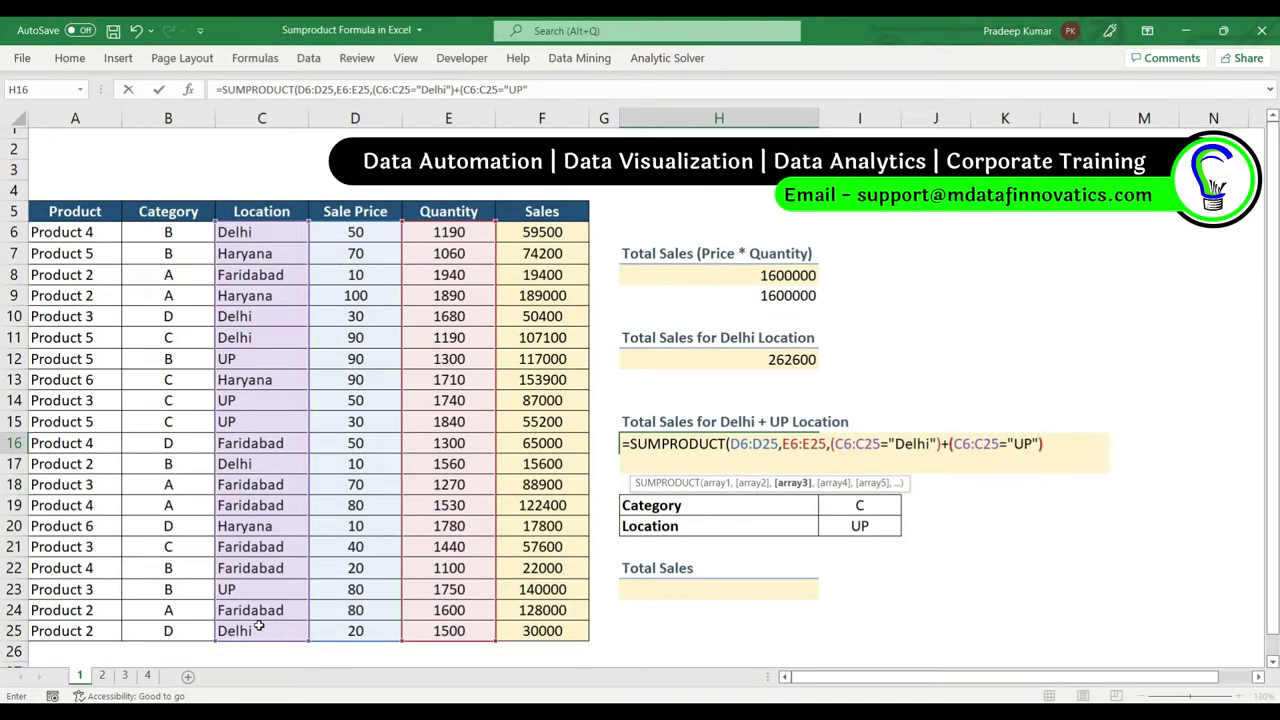
{"action": "left_click_drag", "start_coordinate": [830, 443], "coordinate": [1043, 443]}
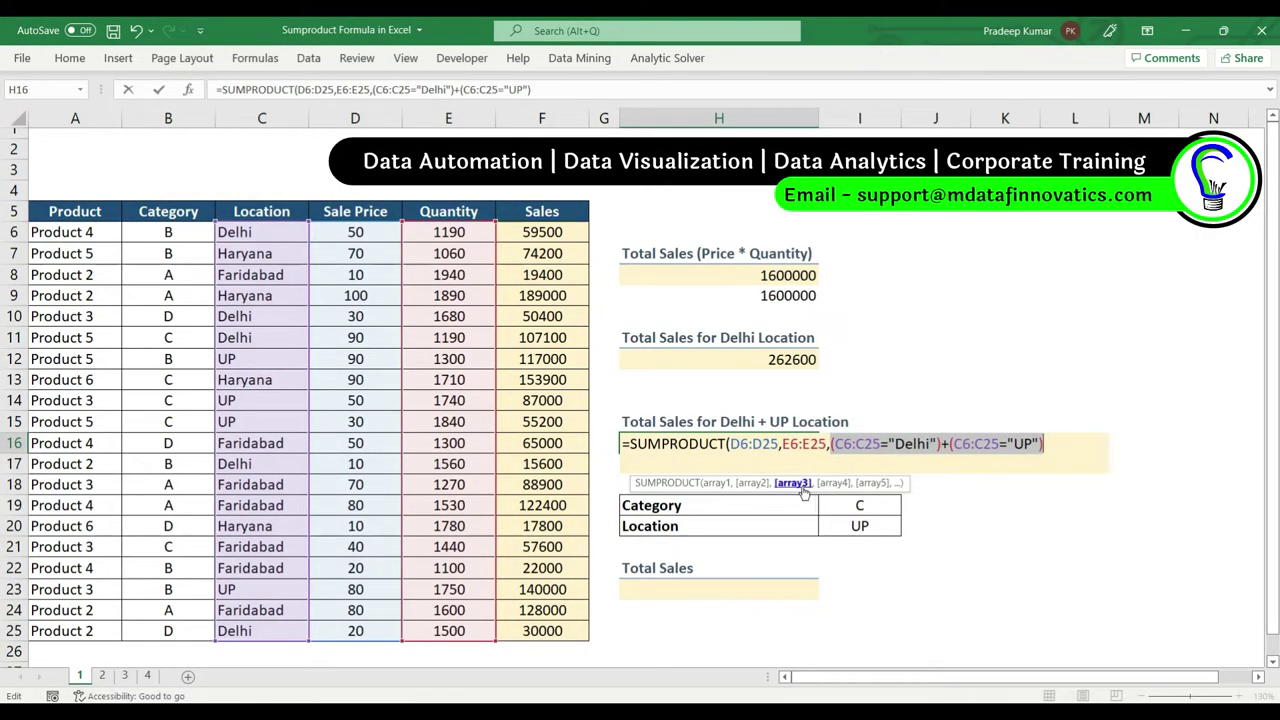
{"action": "key", "text": "Left"}
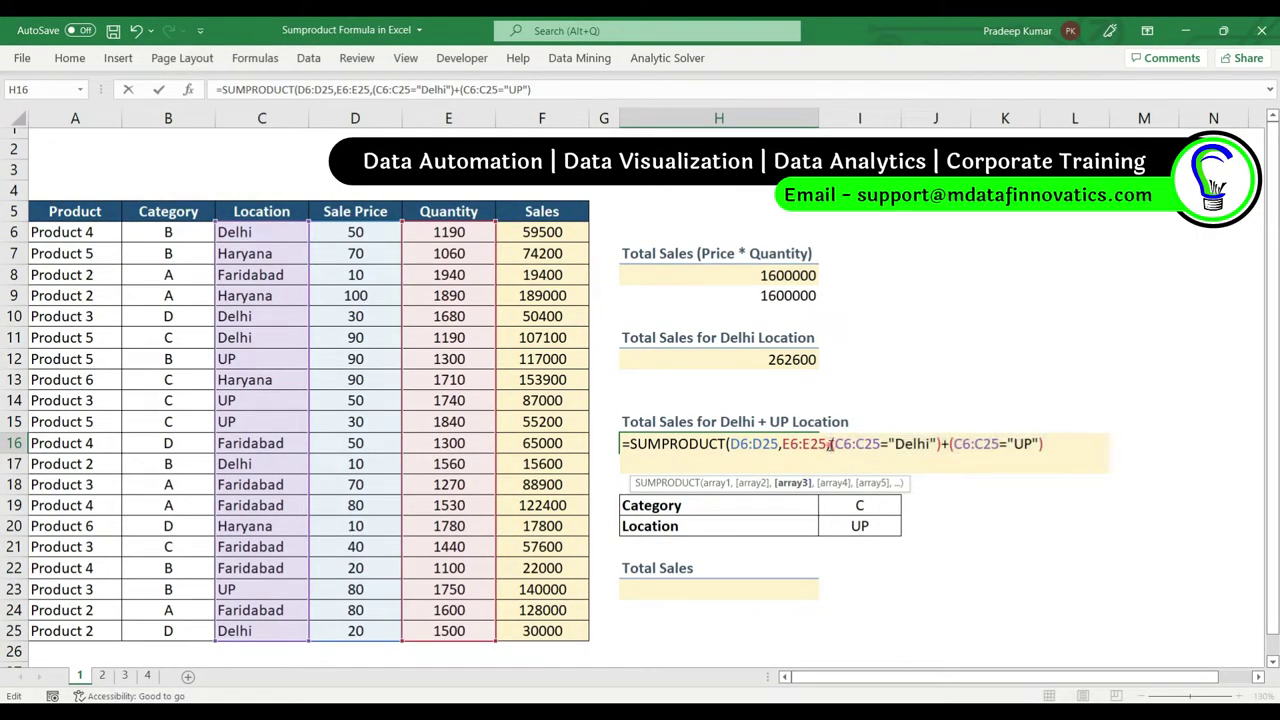
{"action": "type", "text": "("}
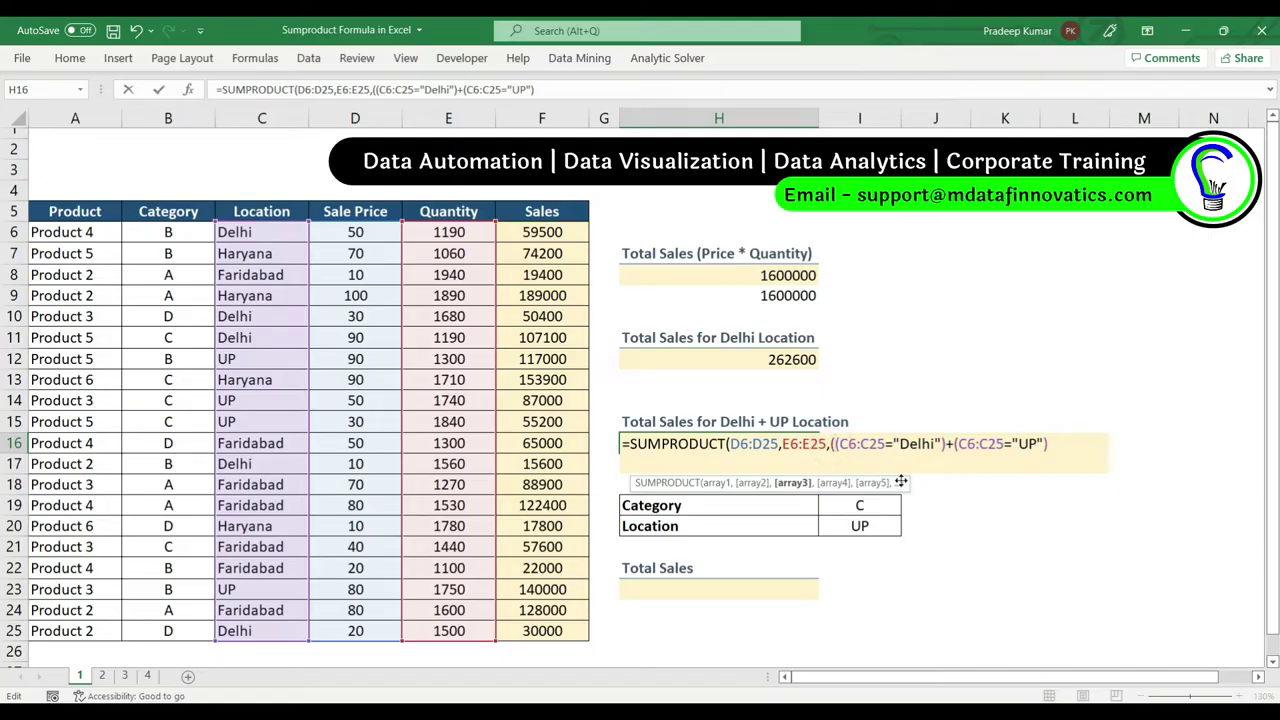
{"action": "left_click", "coordinate": [1052, 444]}
{"action": "type", "text": ")"}
{"action": "type", "text": "--"}
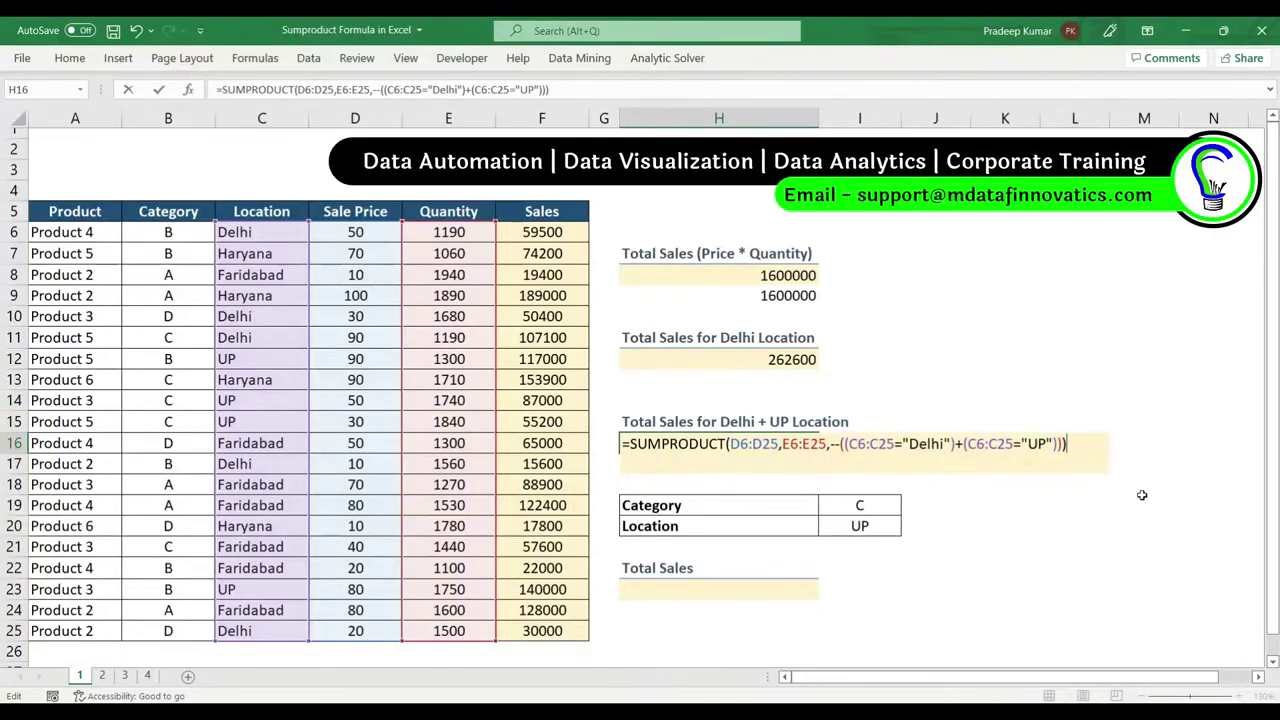
{"action": "key", "text": "Return"}
{"action": "key", "text": "Up"}
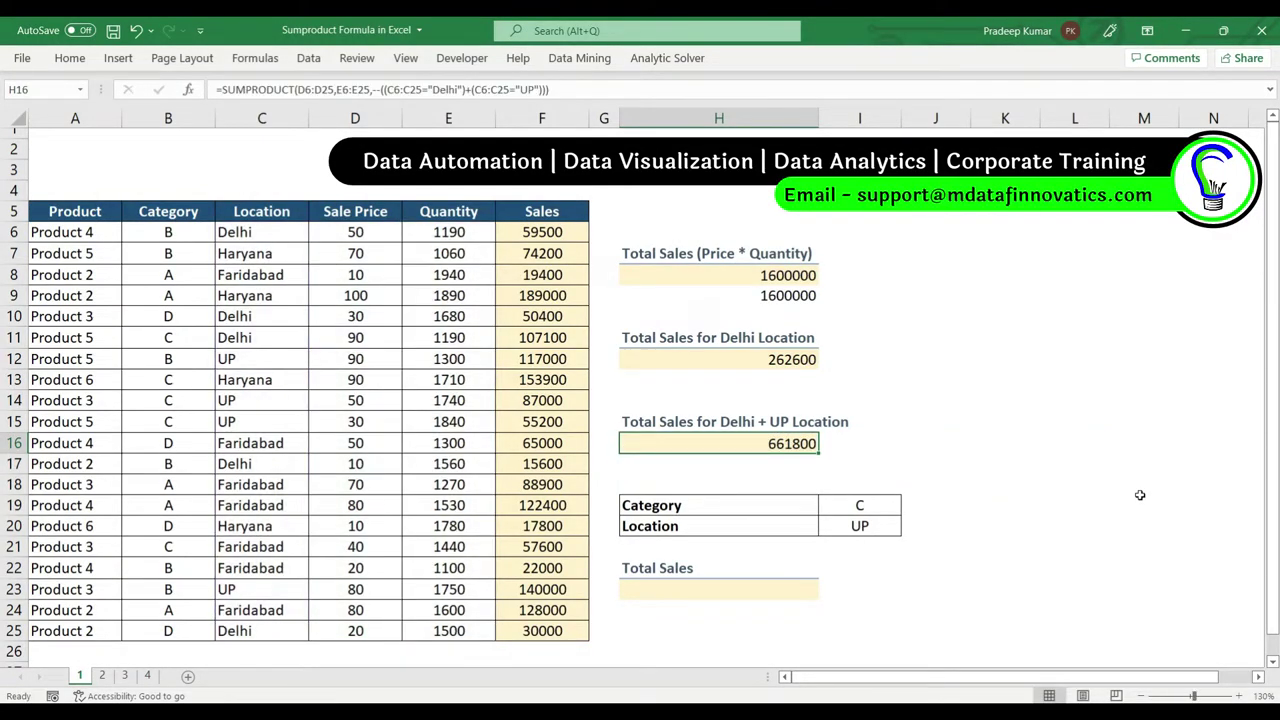
{"action": "left_click", "coordinate": [88, 211]}
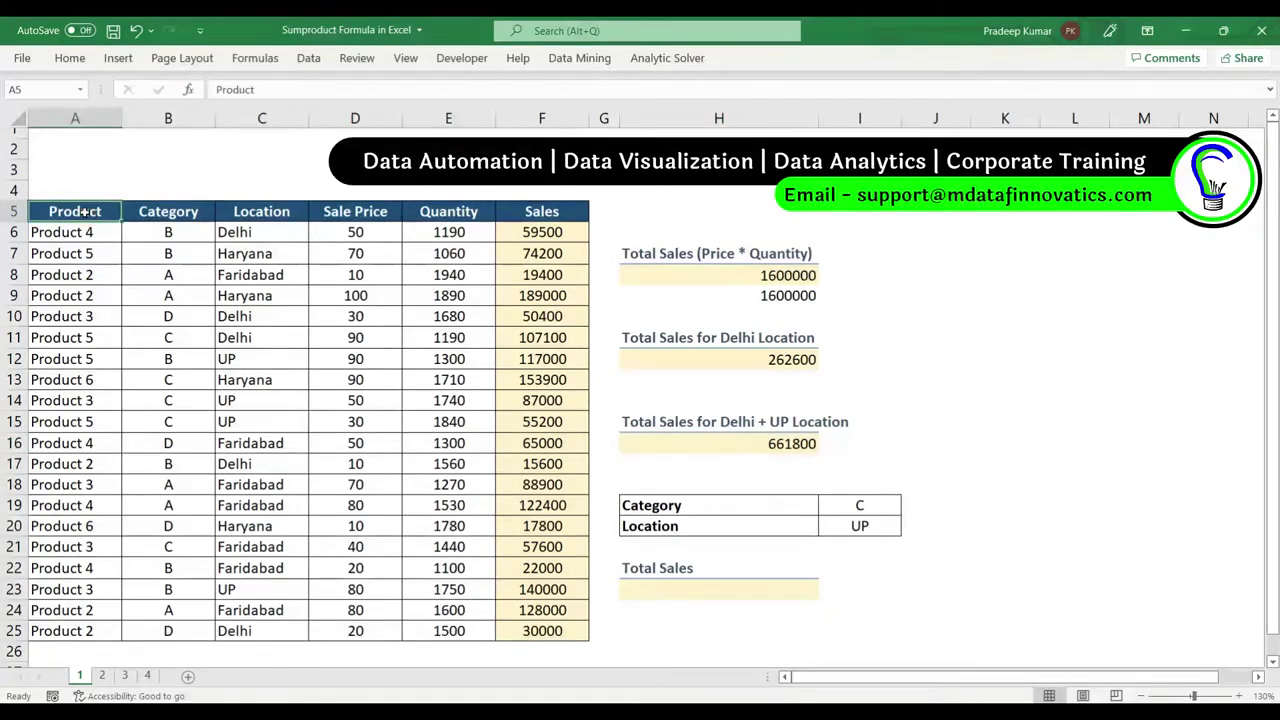
{"action": "key", "text": "ctrl+shift+l"}
{"action": "key", "text": "Right"}
{"action": "key", "text": "Right"}
{"action": "key", "text": "alt+Down"}
{"action": "key", "text": "Tab"}
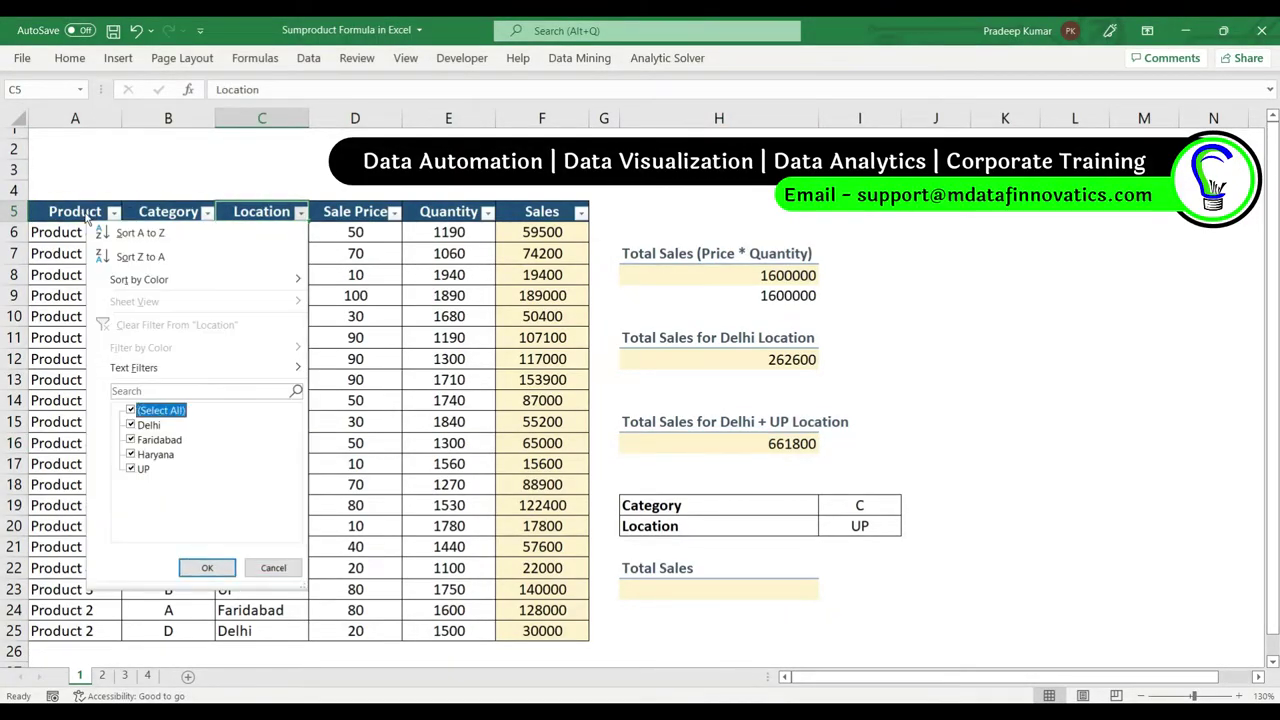
{"action": "key", "text": "space"}
{"action": "key", "text": "Down"}
{"action": "key", "text": "space"}
{"action": "key", "text": "Down"}
{"action": "key", "text": "Down"}
{"action": "key", "text": "space"}
{"action": "key", "text": "Return"}
{"action": "key", "text": "Right"}
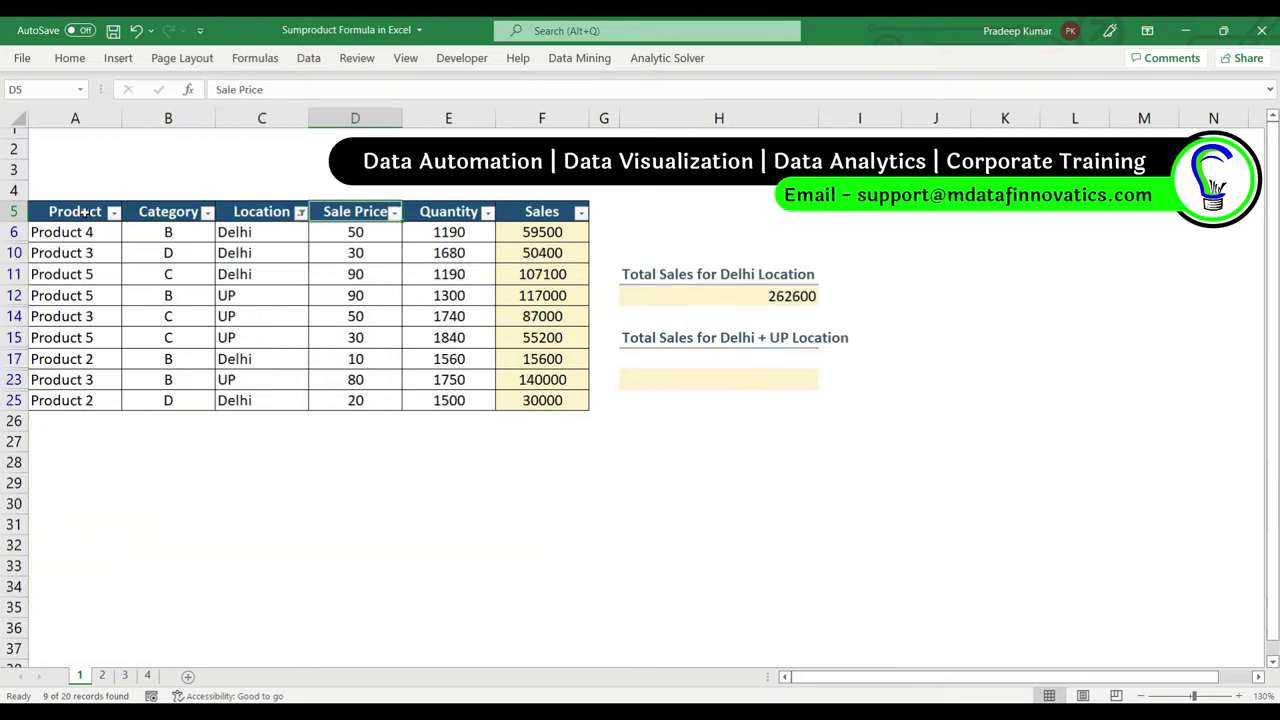
{"action": "key", "text": "Right"}
{"action": "key", "text": "Right"}
{"action": "key", "text": "Down"}
{"action": "key", "text": "ctrl+shift+Down"}
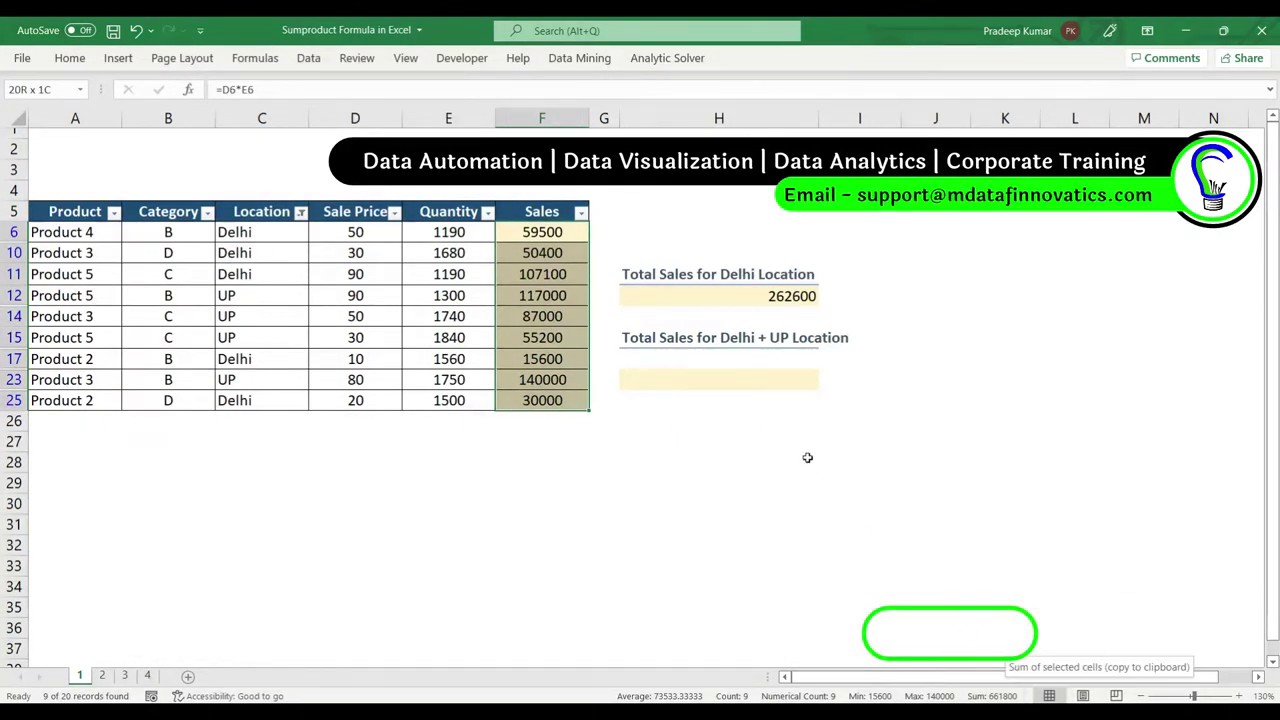
{"action": "left_click", "coordinate": [560, 211]}
{"action": "key", "text": "ctrl+shift+l"}
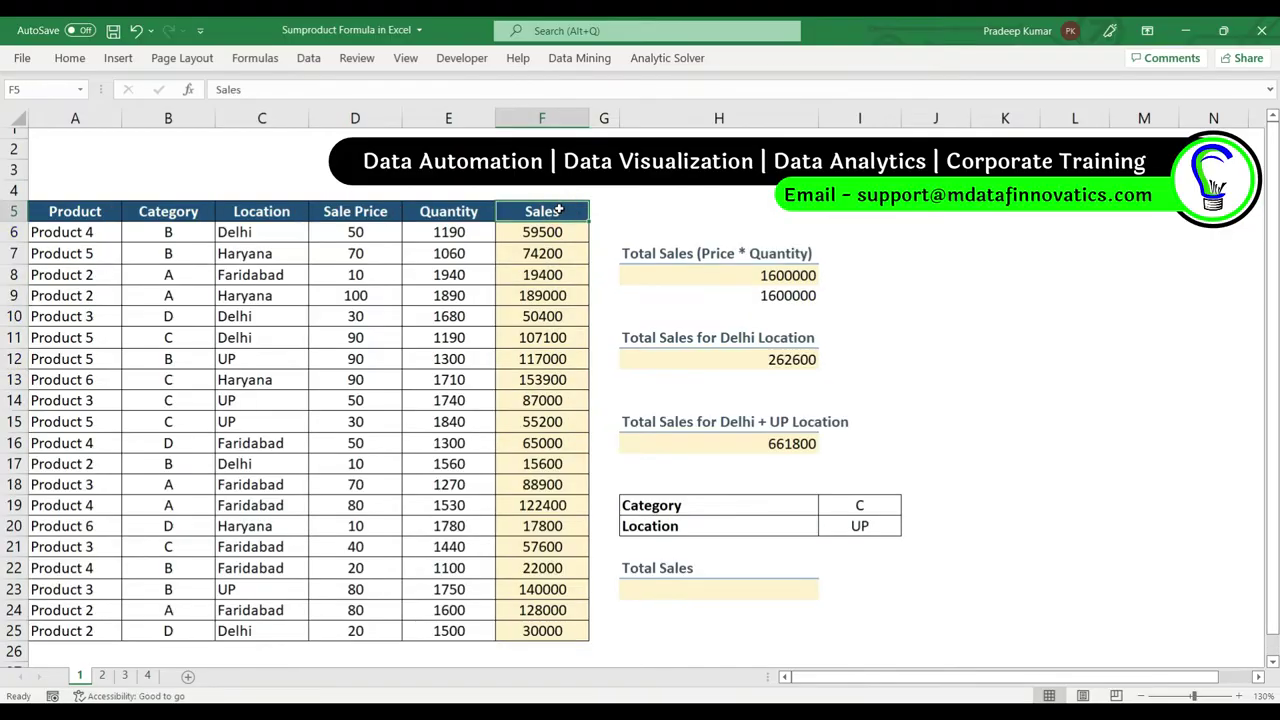
{"action": "left_click", "coordinate": [777, 447]}
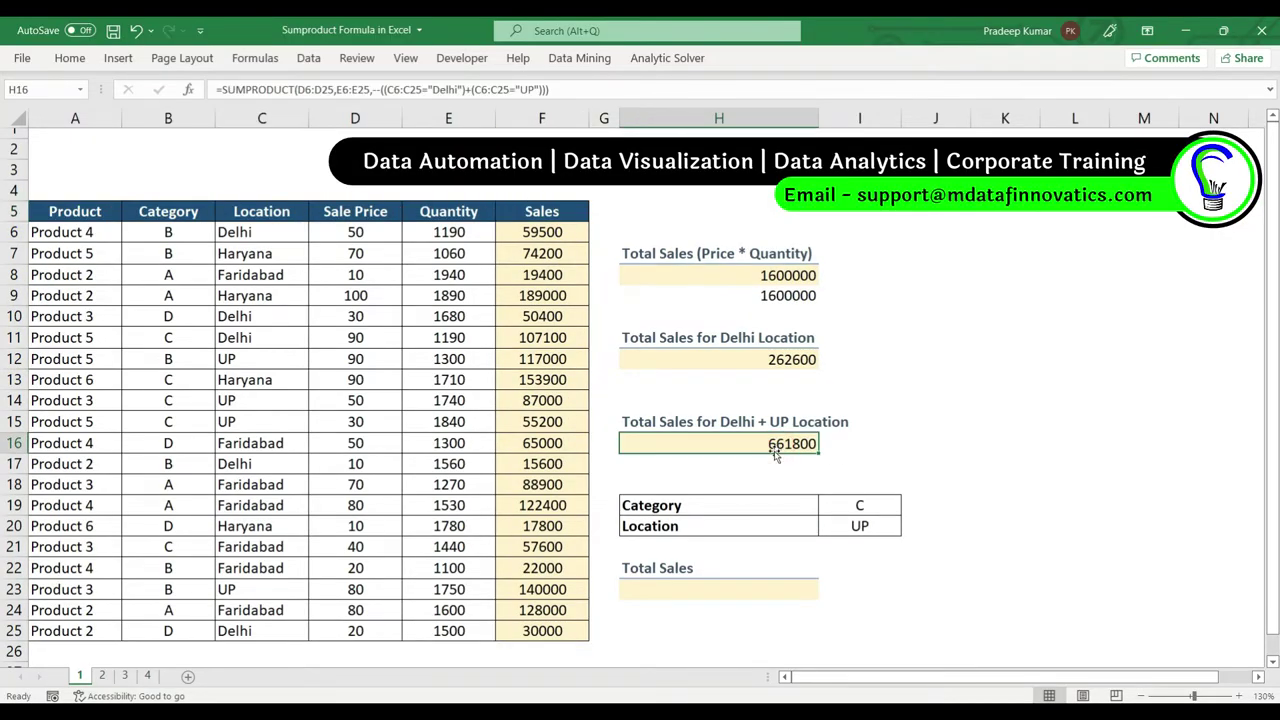
{"action": "left_click", "coordinate": [673, 589]}
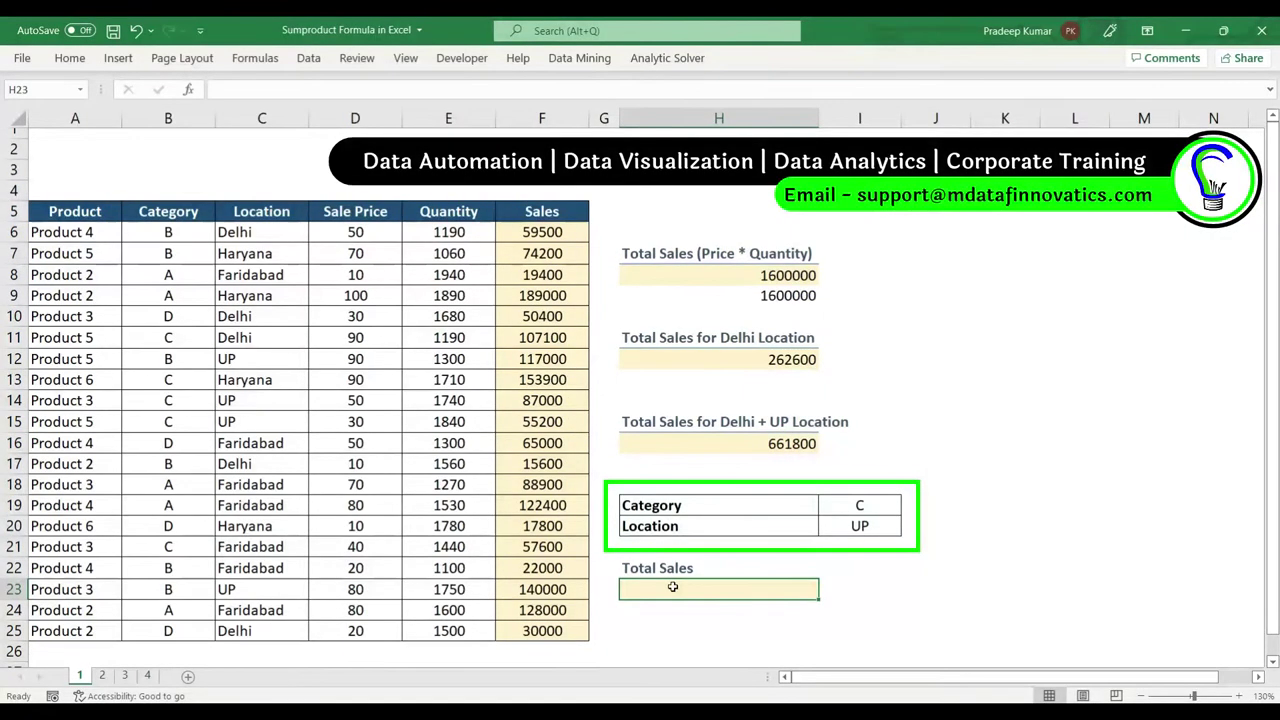
{"action": "left_click", "coordinate": [860, 505]}
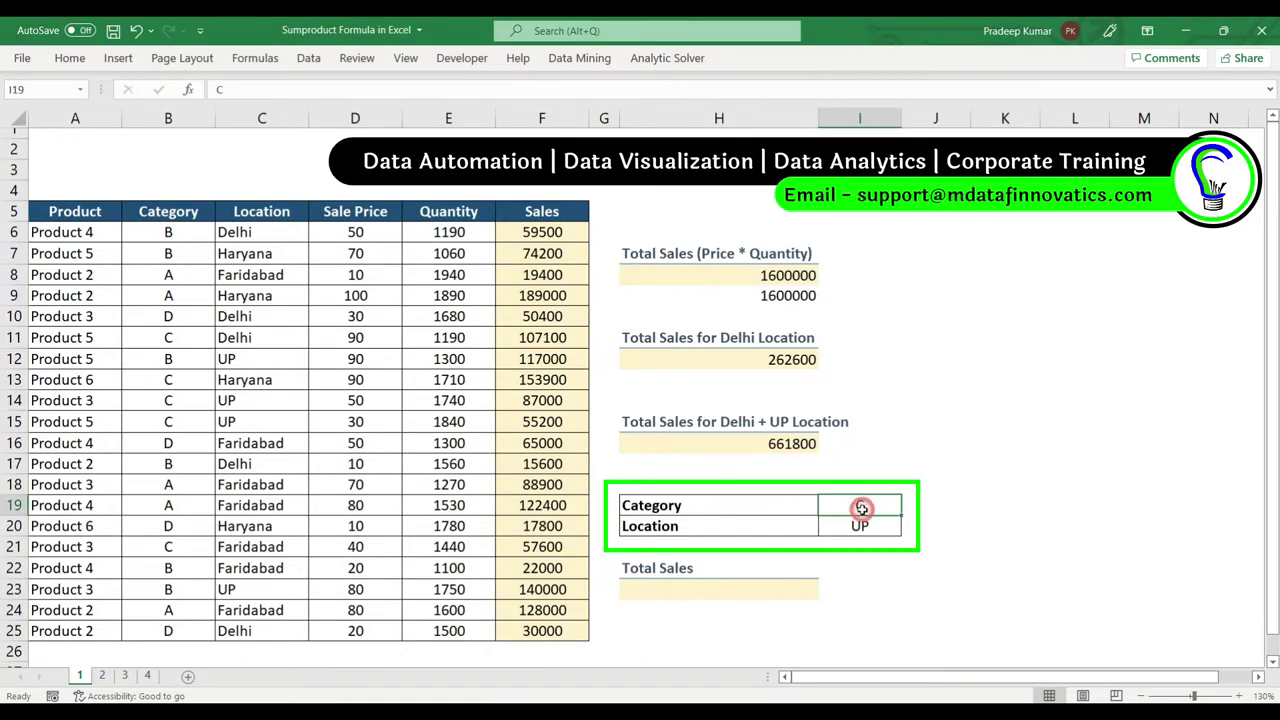
{"action": "left_click_drag", "start_coordinate": [145, 211], "coordinate": [168, 631]}
{"action": "left_click_drag", "start_coordinate": [261, 211], "coordinate": [247, 626], "text": "ctrl"}
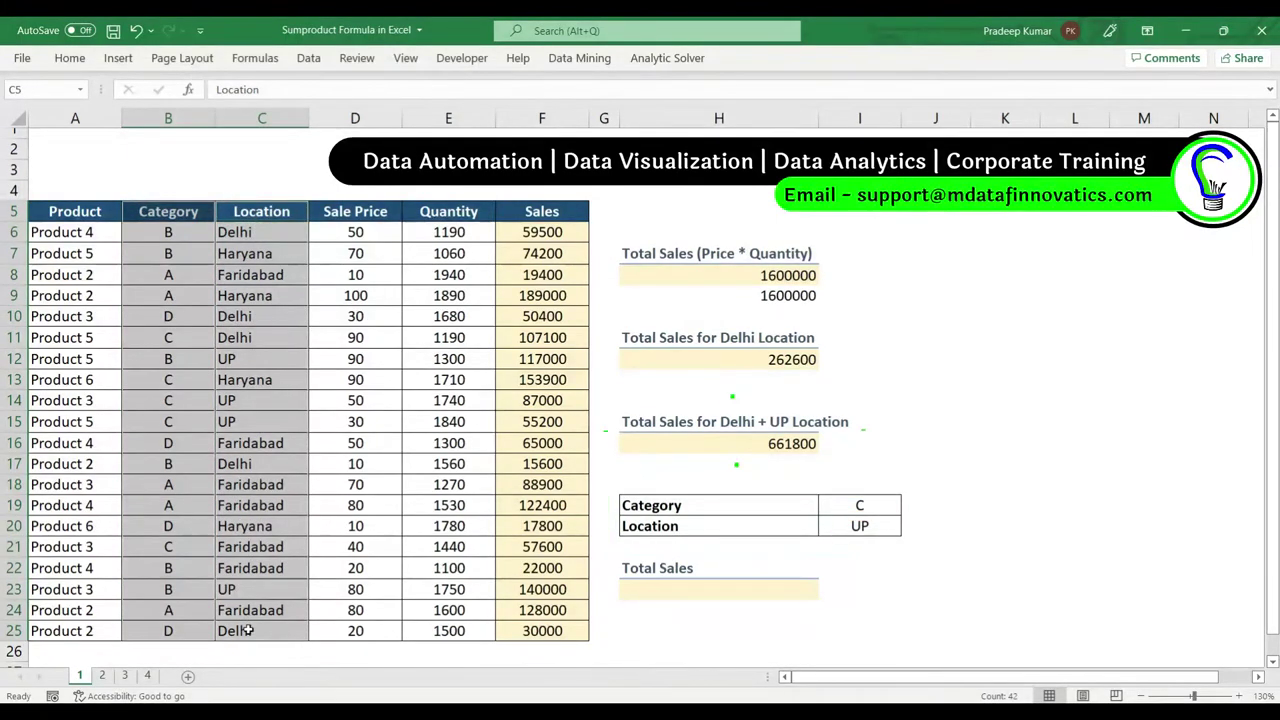
{"action": "left_click", "coordinate": [669, 420]}
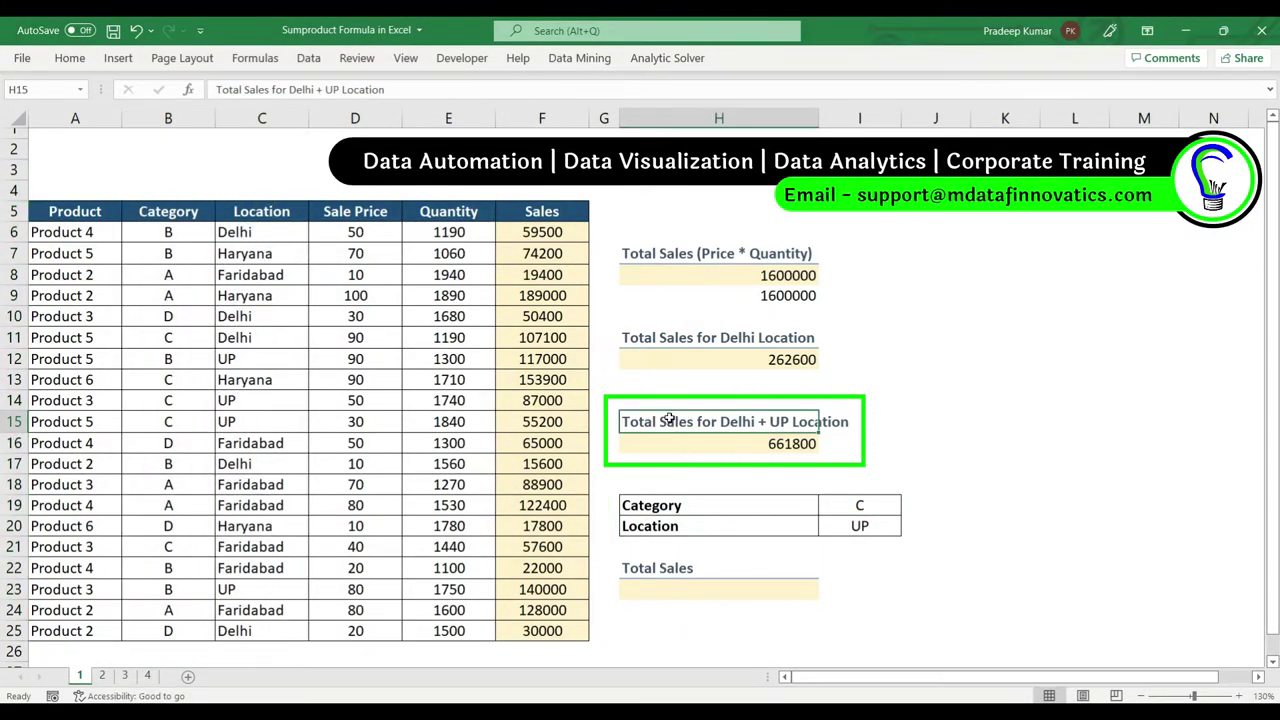
{"action": "left_click_drag", "start_coordinate": [261, 211], "coordinate": [262, 627]}
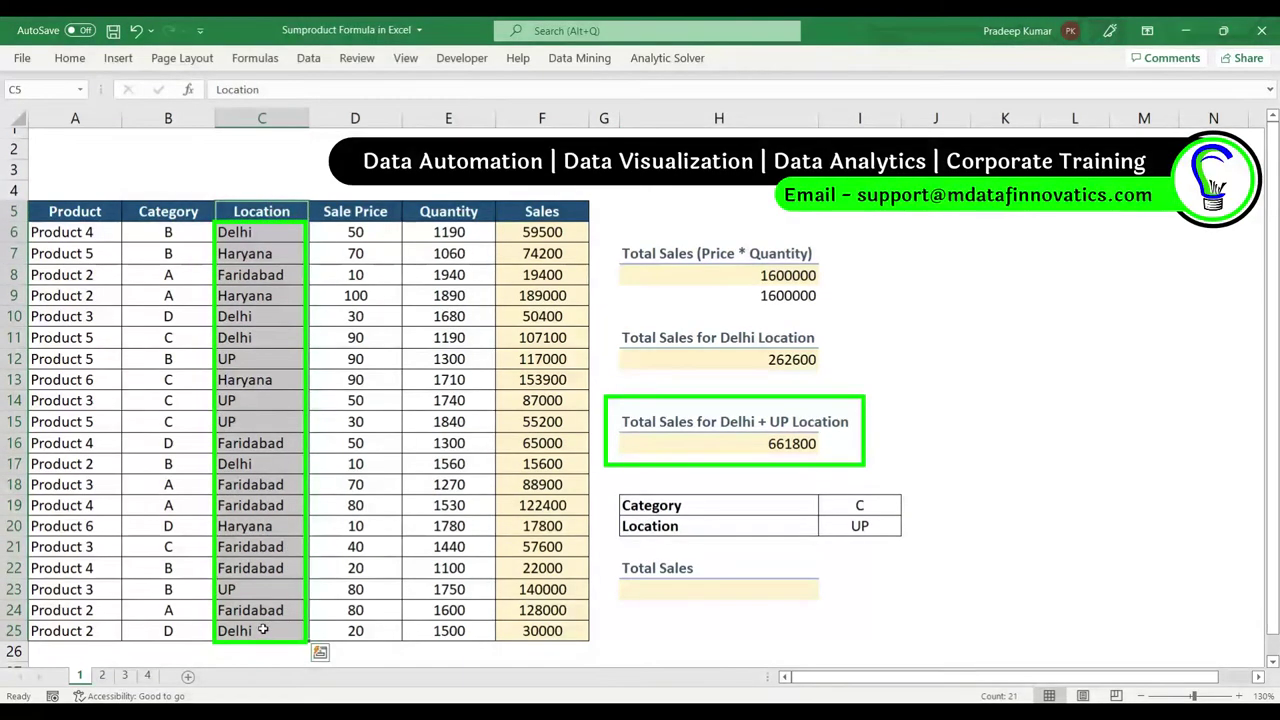
{"action": "left_click", "coordinate": [748, 582]}
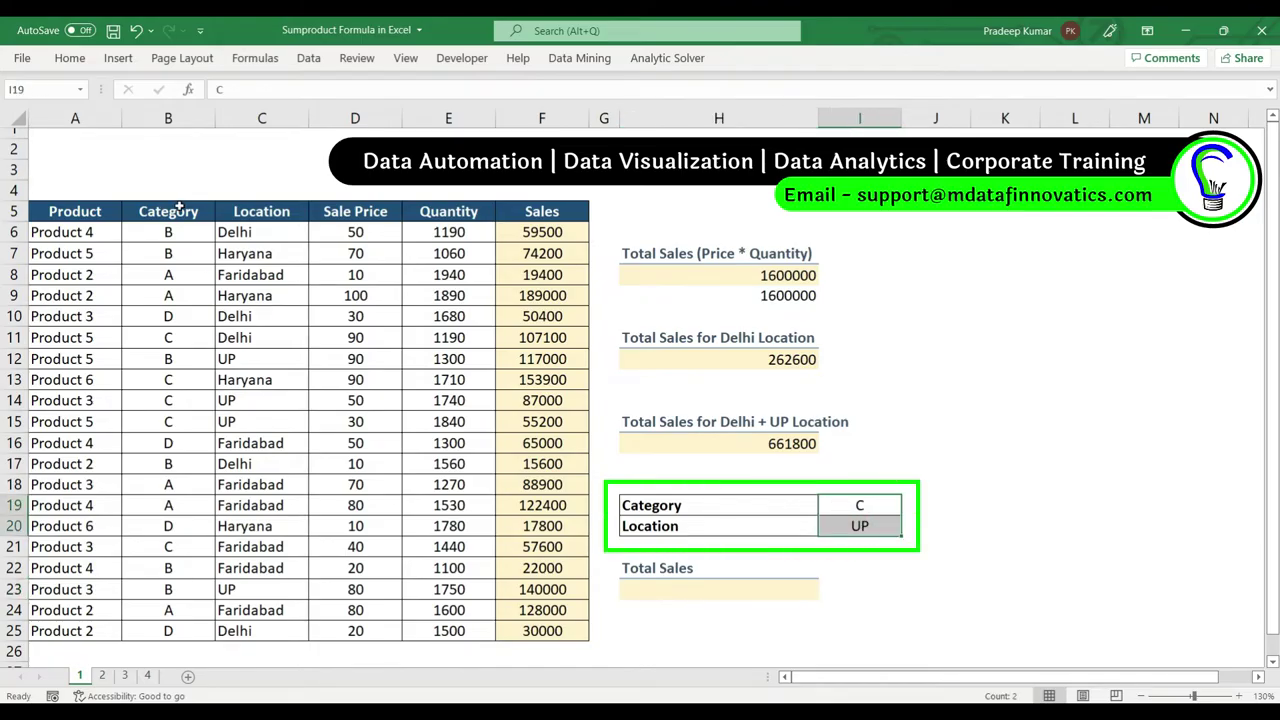
{"action": "mouse_move", "coordinate": [168, 208]}
{"action": "left_mouse_down"}
{"action": "mouse_move", "coordinate": [301, 495]}
{"action": "mouse_move", "coordinate": [296, 634]}
{"action": "left_mouse_up"}
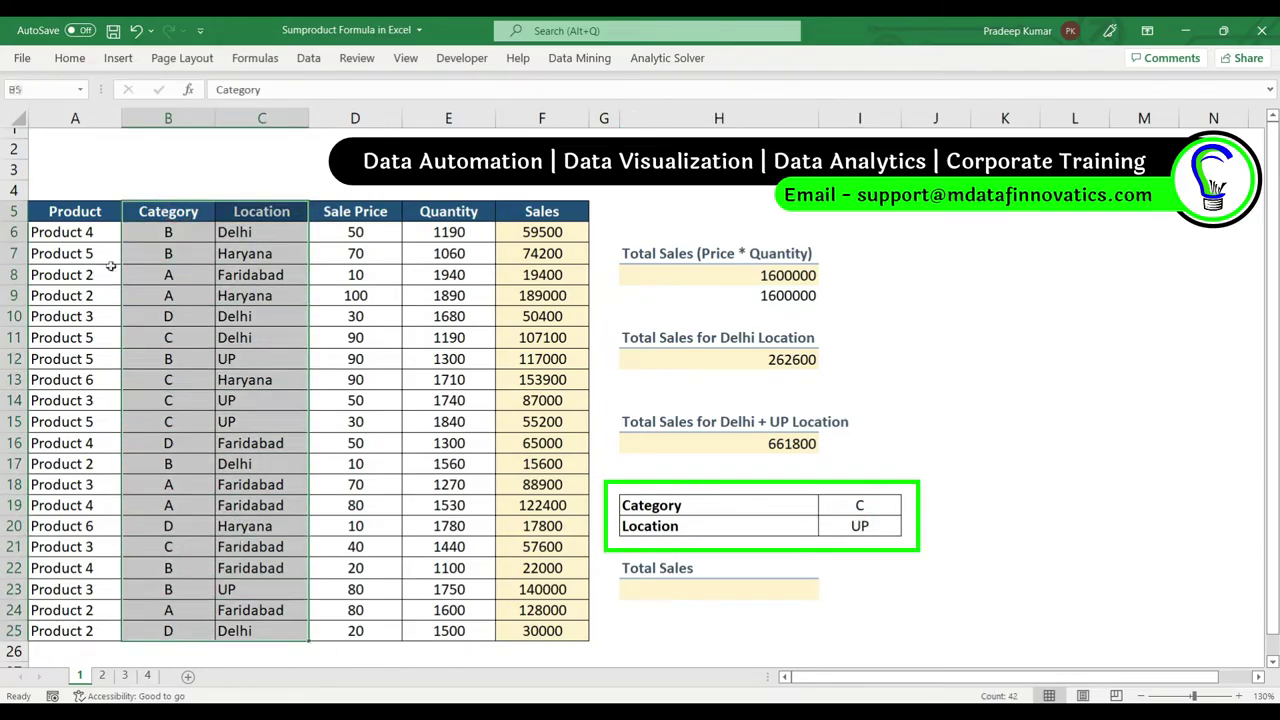
{"action": "left_click_drag", "start_coordinate": [168, 211], "coordinate": [171, 628]}
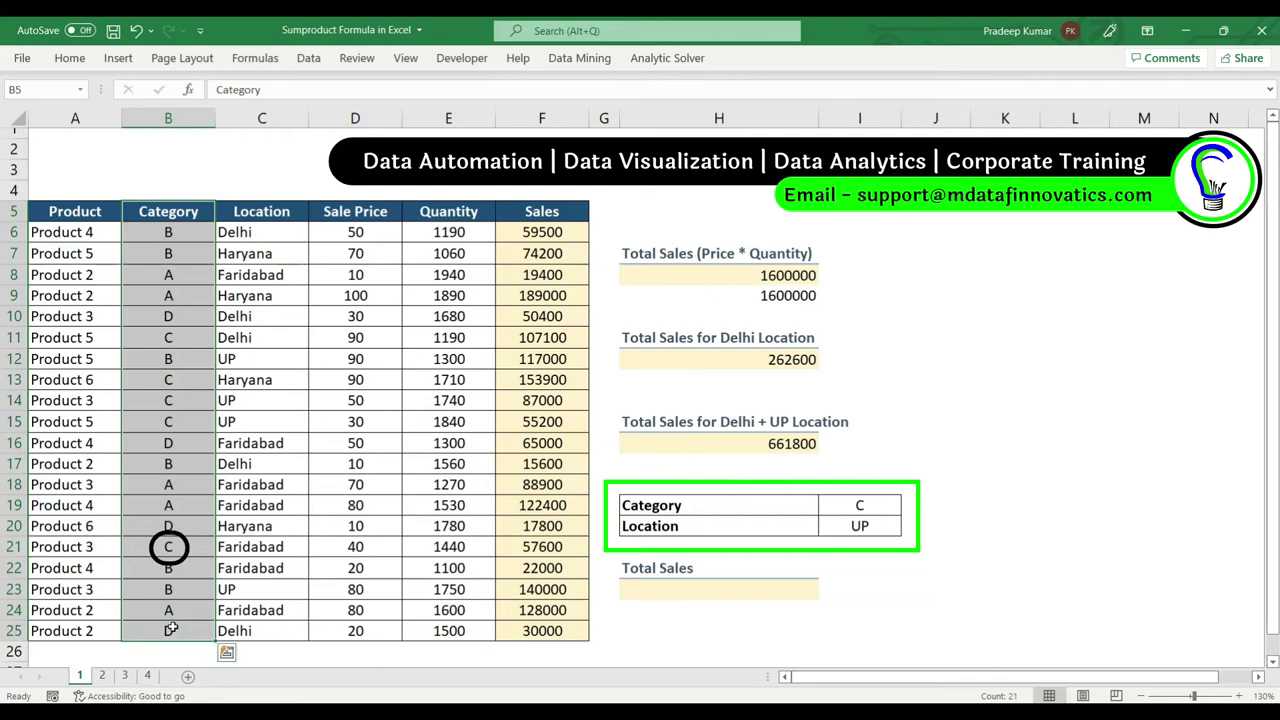
{"action": "left_click_drag", "start_coordinate": [262, 211], "coordinate": [255, 636]}
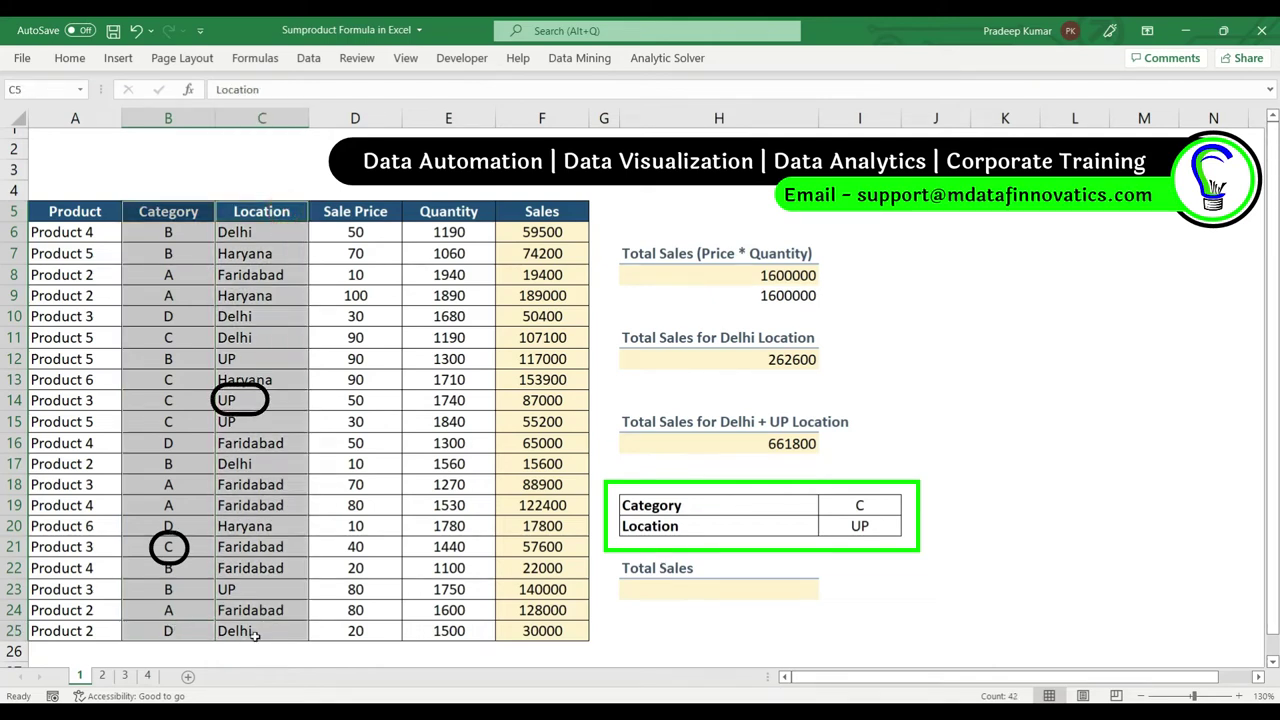
- Type =SUMPRODUCT(D6:D25,E6:E25, into H23, leaving room for a condition argument
{"action": "left_click", "coordinate": [681, 595]}
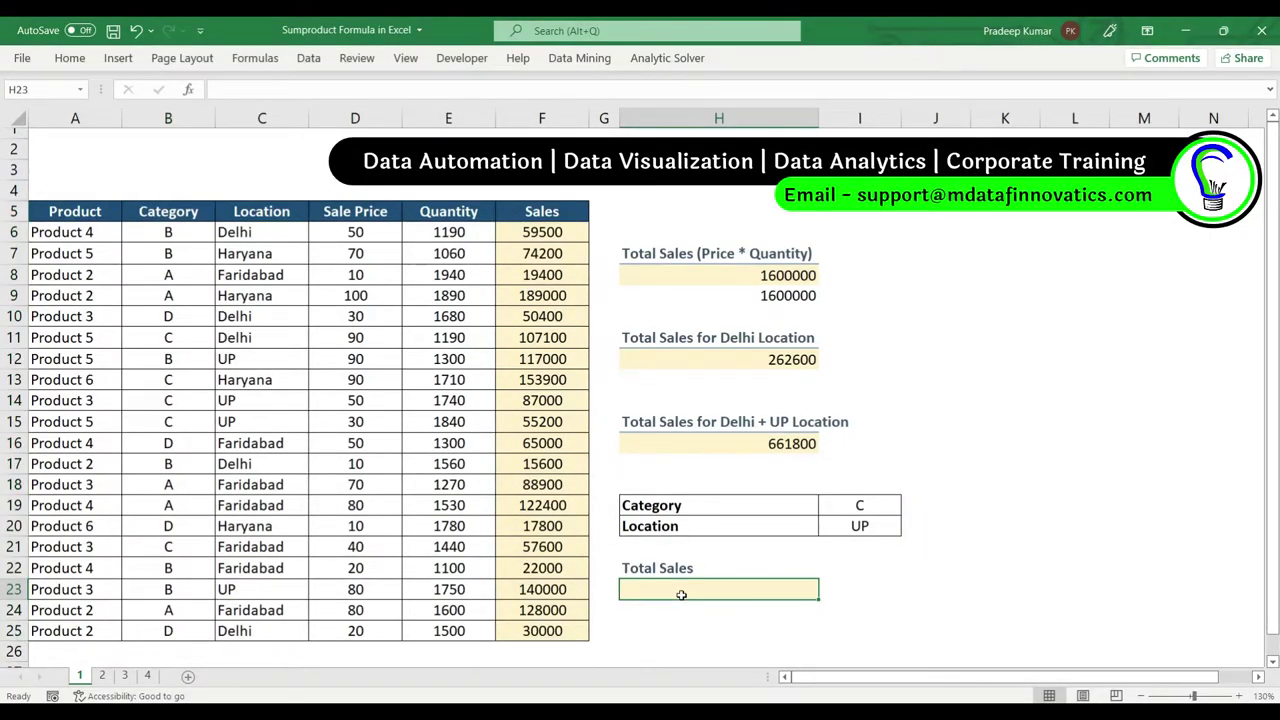
{"action": "type", "text": "=s"}
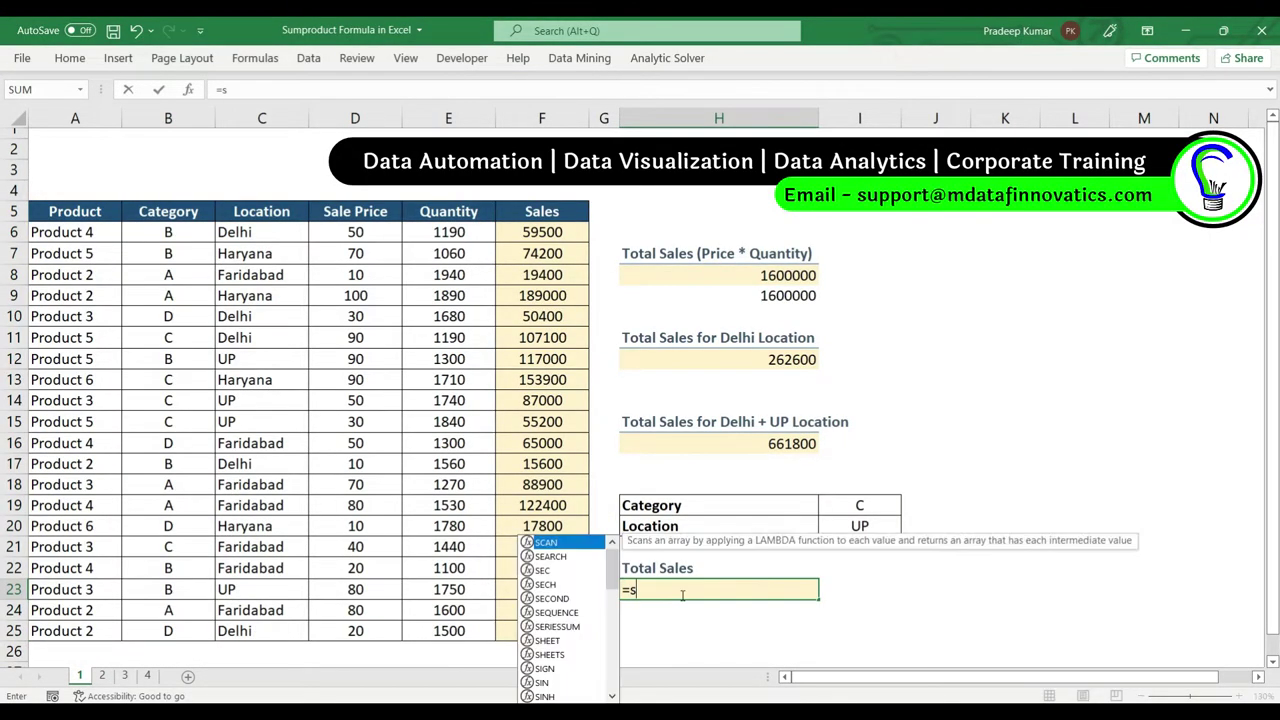
{"action": "type", "text": "umpro"}
{"action": "key", "text": "Tab"}
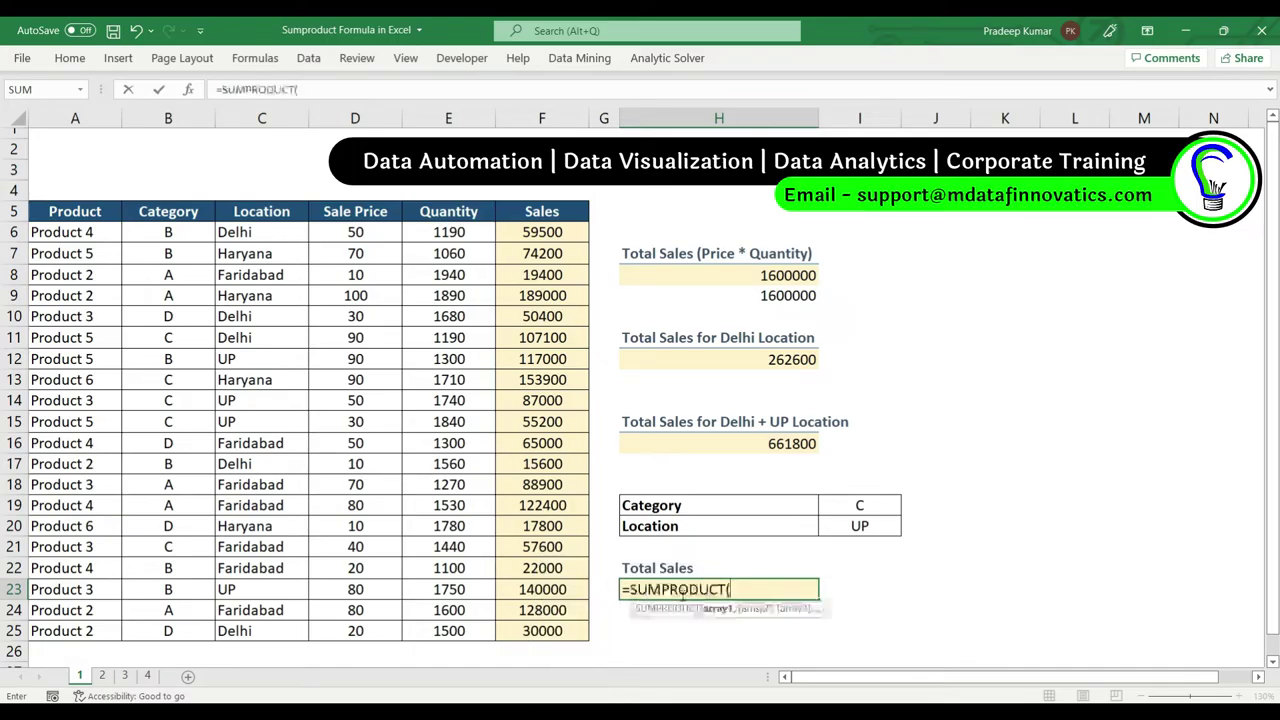
{"action": "left_click_drag", "start_coordinate": [350, 234], "coordinate": [367, 630]}
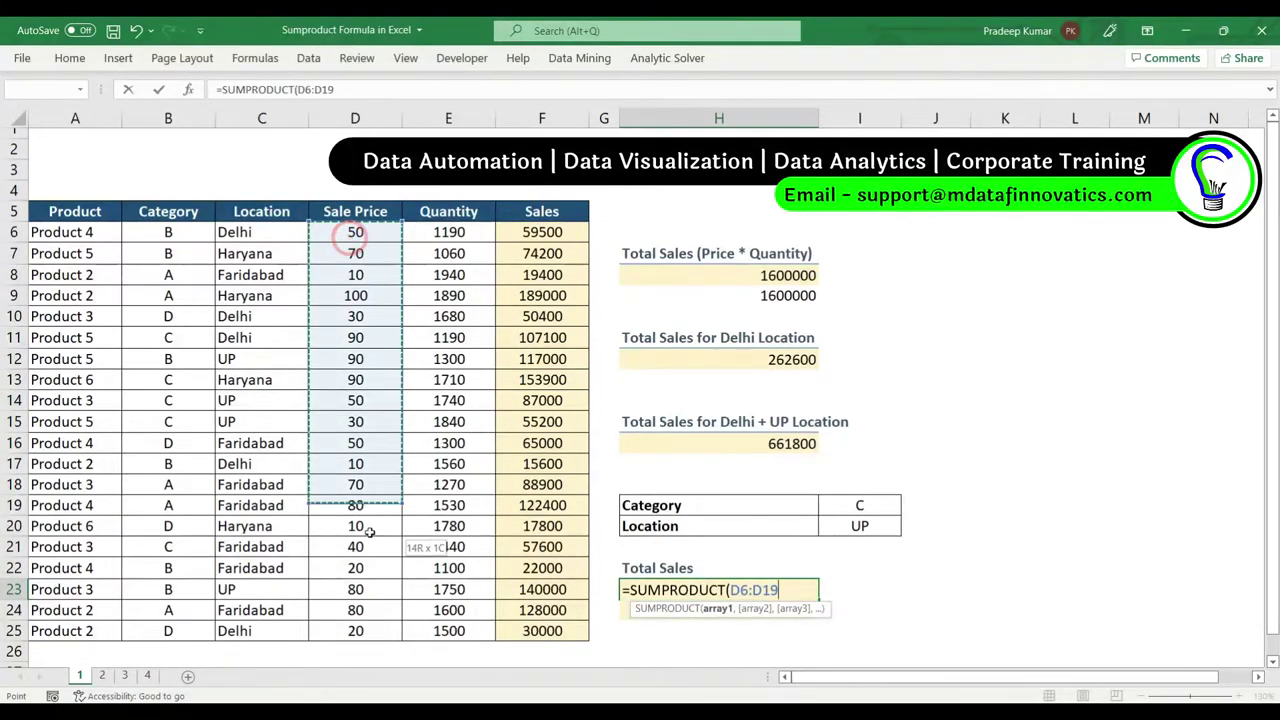
{"action": "type", "text": ","}
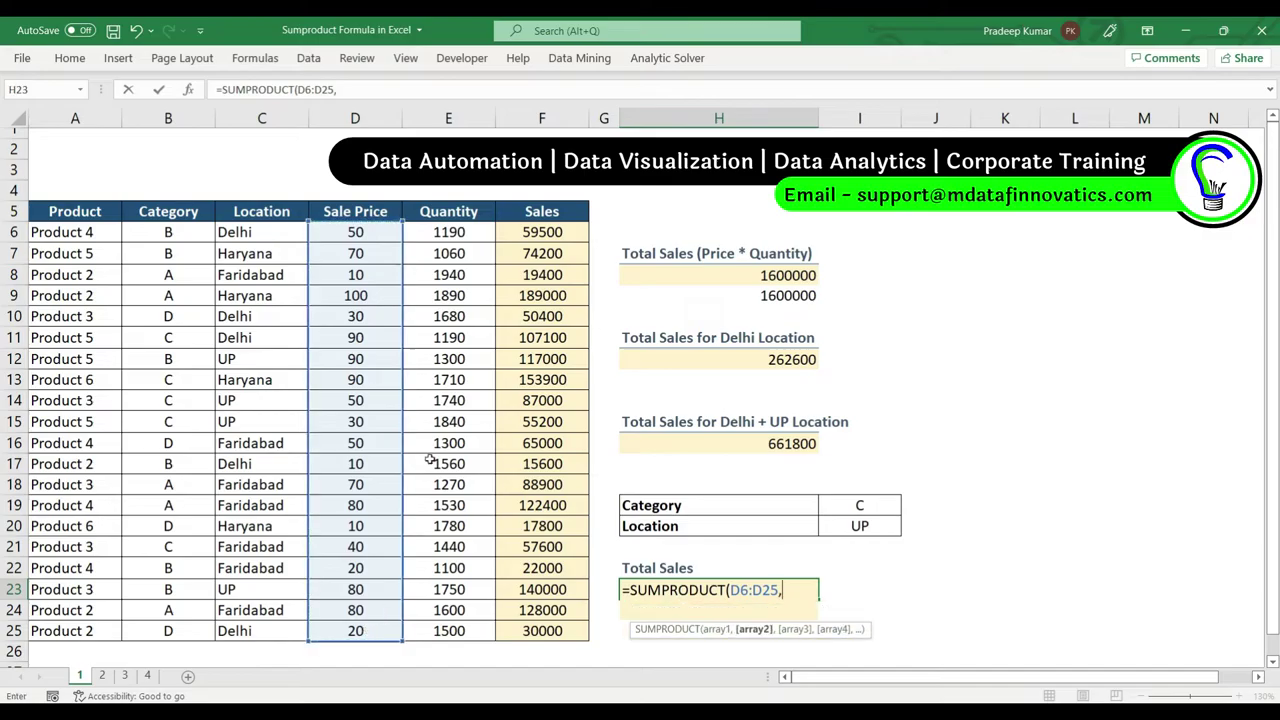
{"action": "mouse_move", "coordinate": [449, 232]}
{"action": "left_mouse_down"}
{"action": "mouse_move", "coordinate": [478, 435]}
{"action": "mouse_move", "coordinate": [465, 630]}
{"action": "left_mouse_up"}
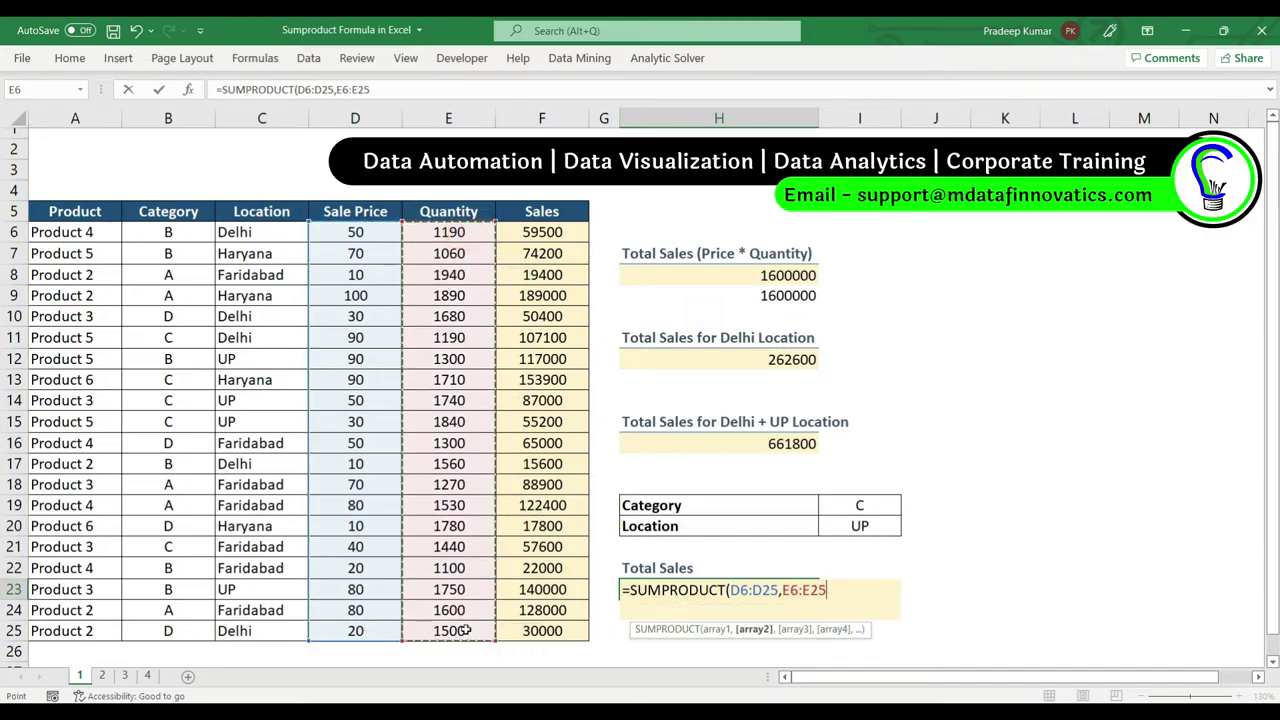
{"action": "type", "text": ",("}
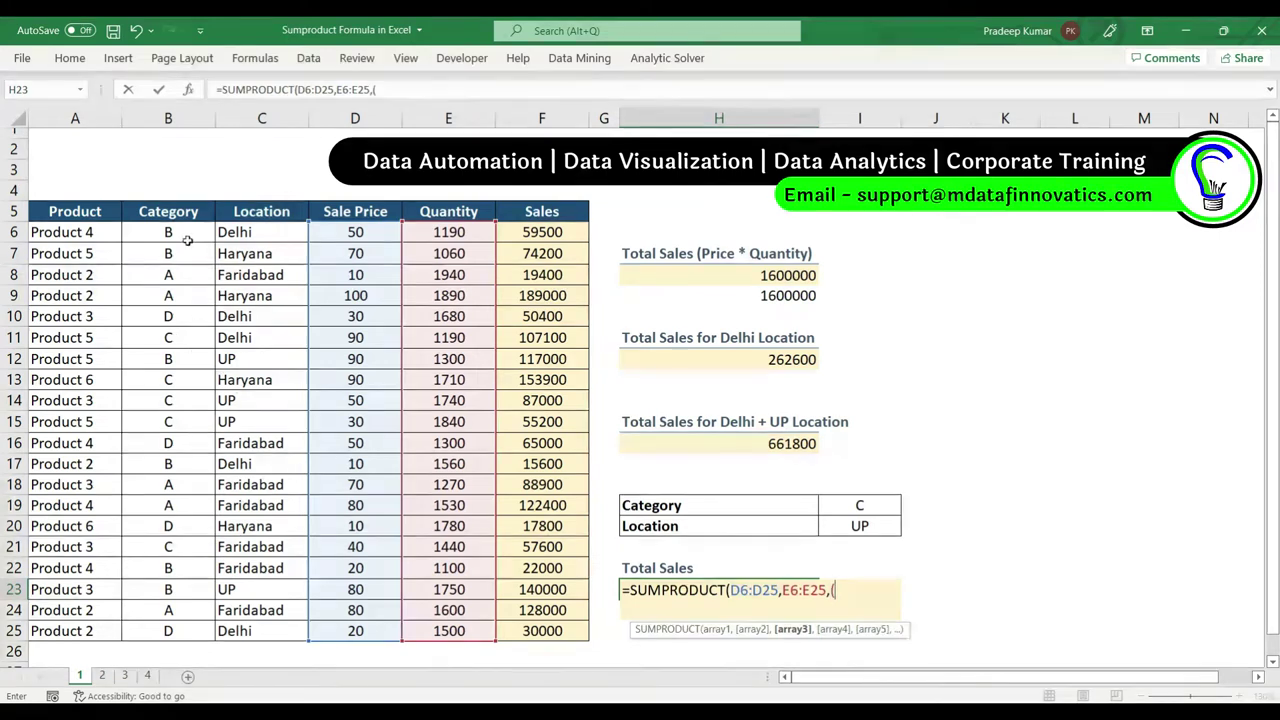
- Add ((B6:B25=I19)*(C6:C25=I20)) as the condition so H23 totals 142200 for Category C in UP
{"action": "left_click_drag", "start_coordinate": [190, 232], "coordinate": [193, 628]}
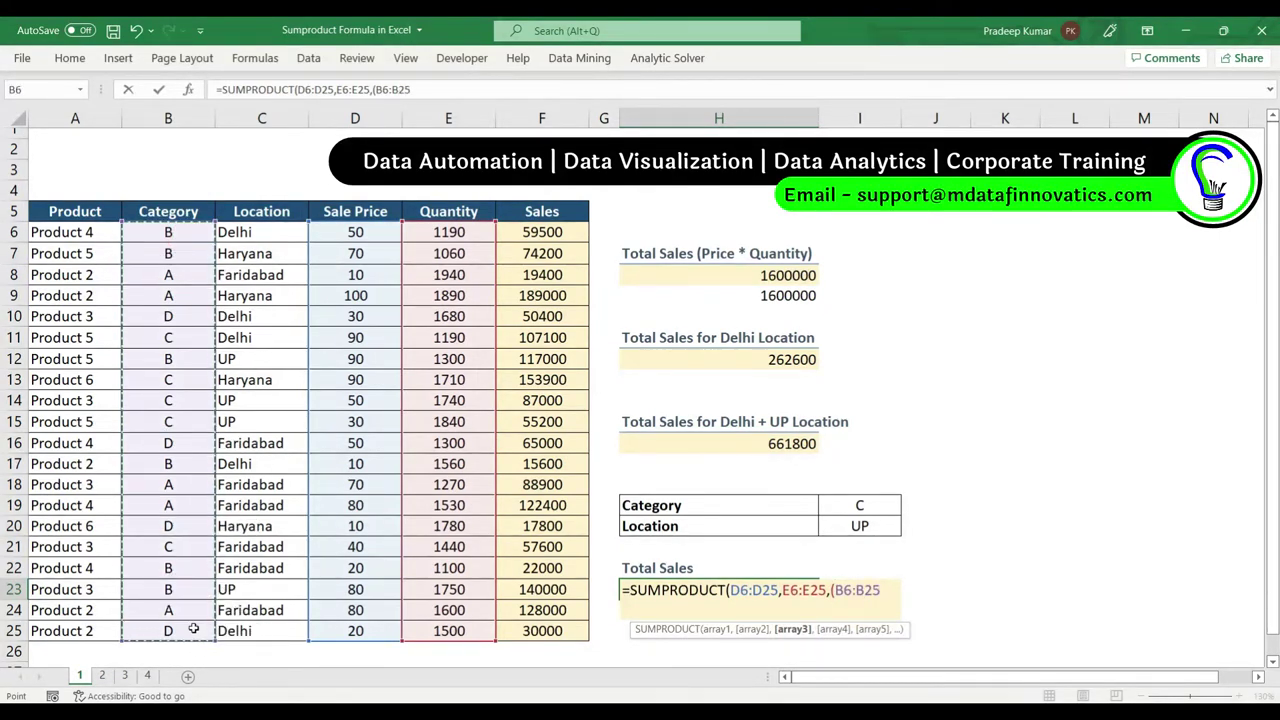
{"action": "type", "text": "="}
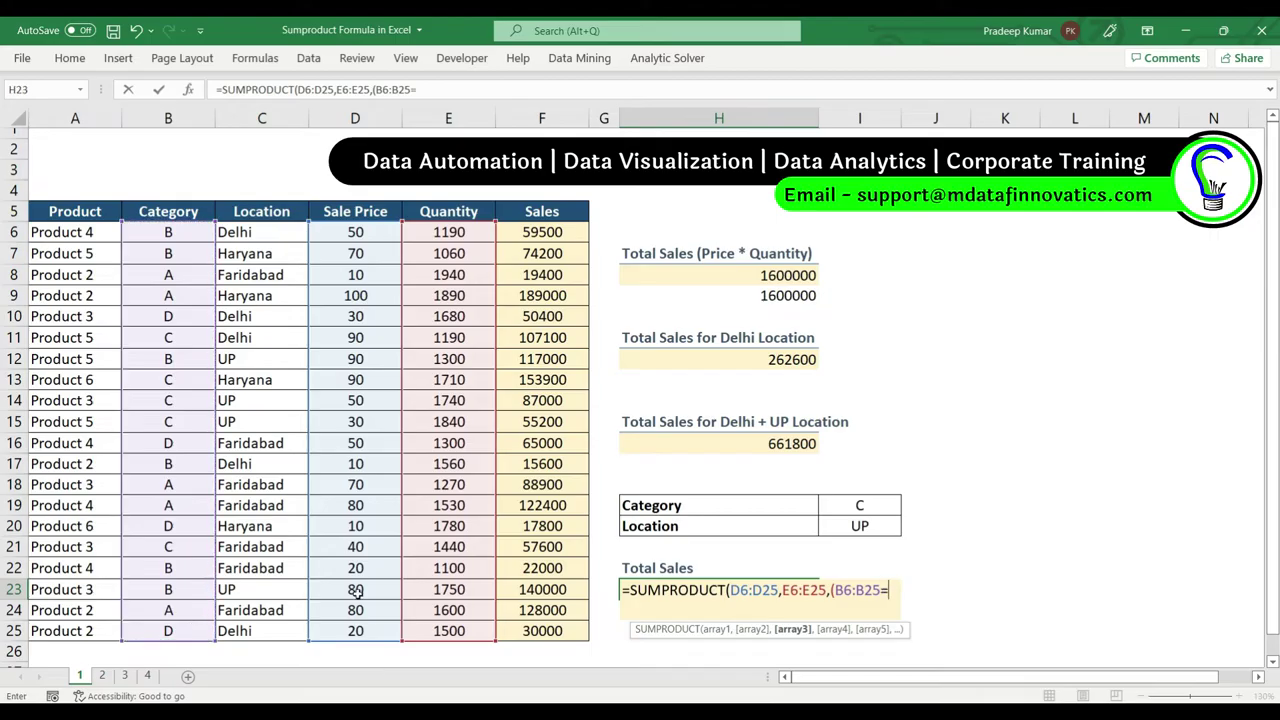
{"action": "left_click", "coordinate": [853, 507]}
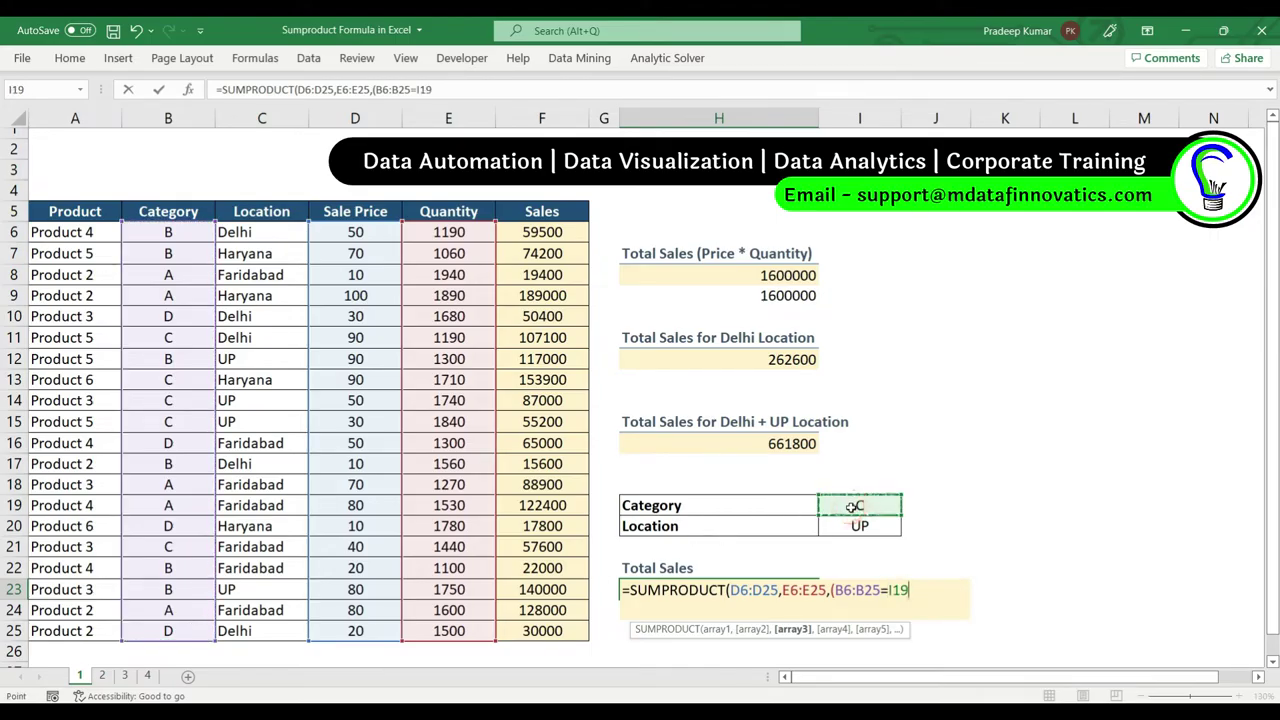
{"action": "type", "text": ")"}
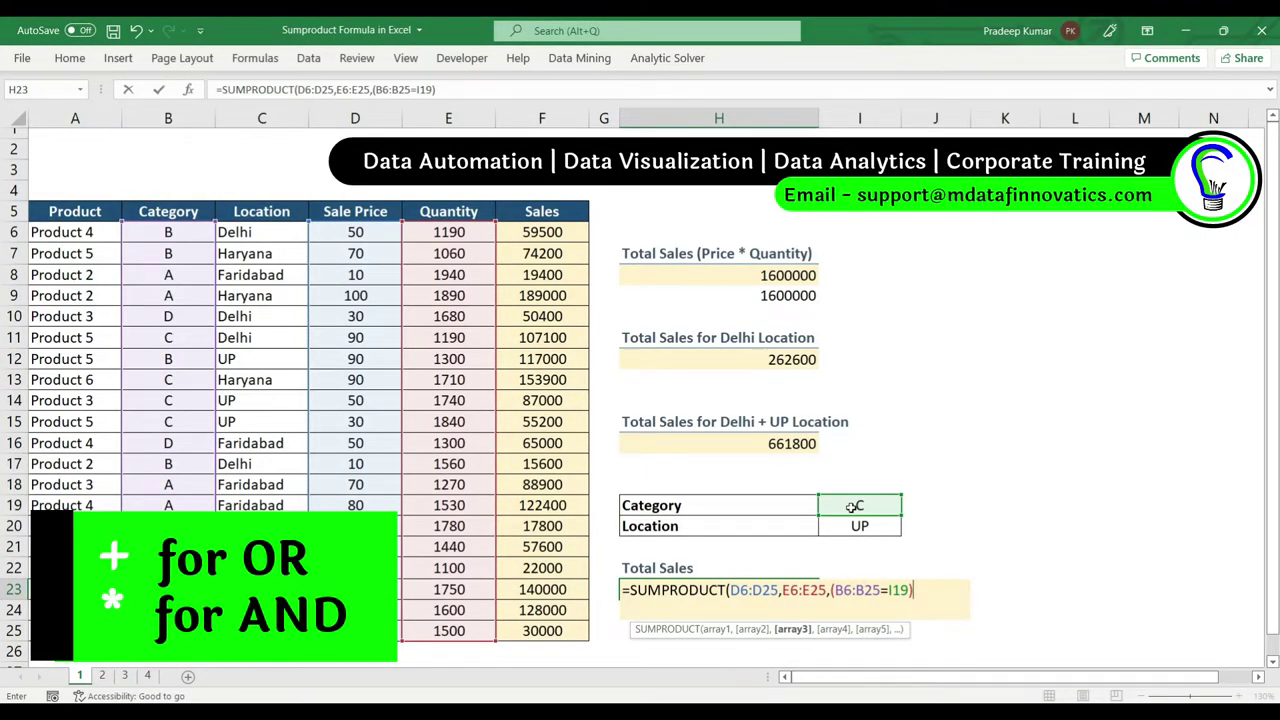
{"action": "type", "text": "*"}
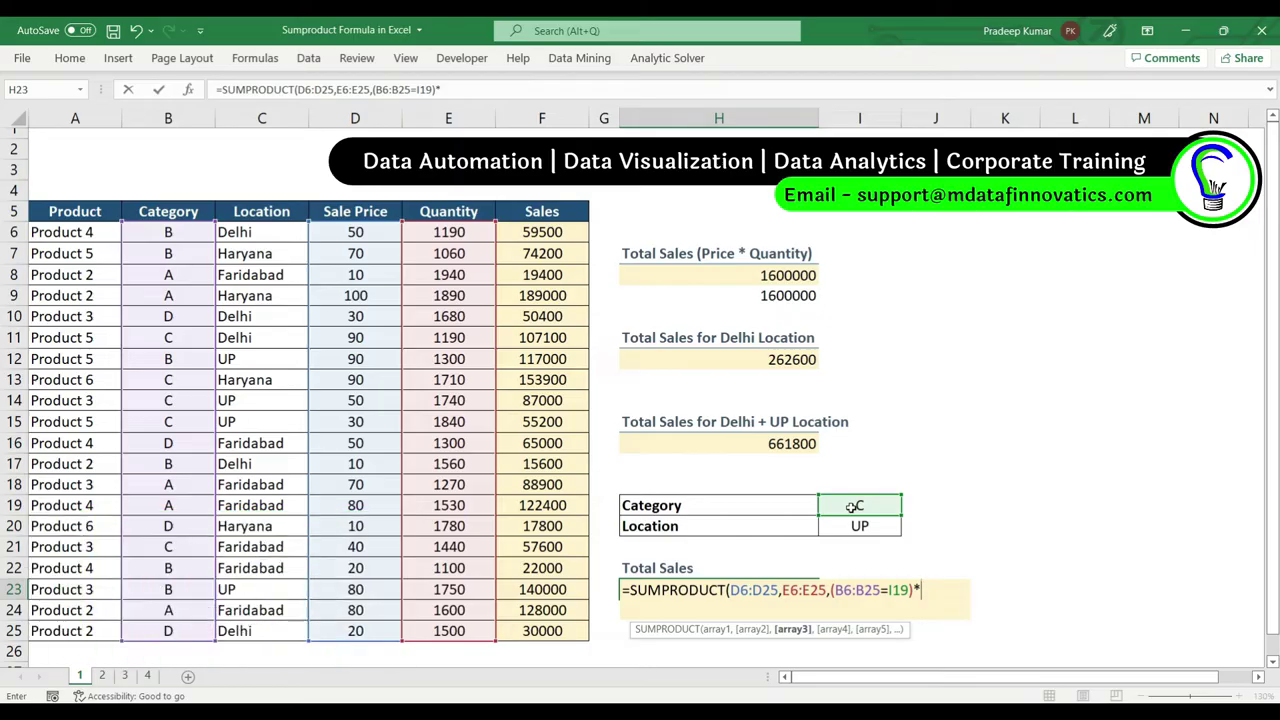
{"action": "type", "text": "("}
{"action": "left_click_drag", "start_coordinate": [252, 233], "coordinate": [255, 640]}
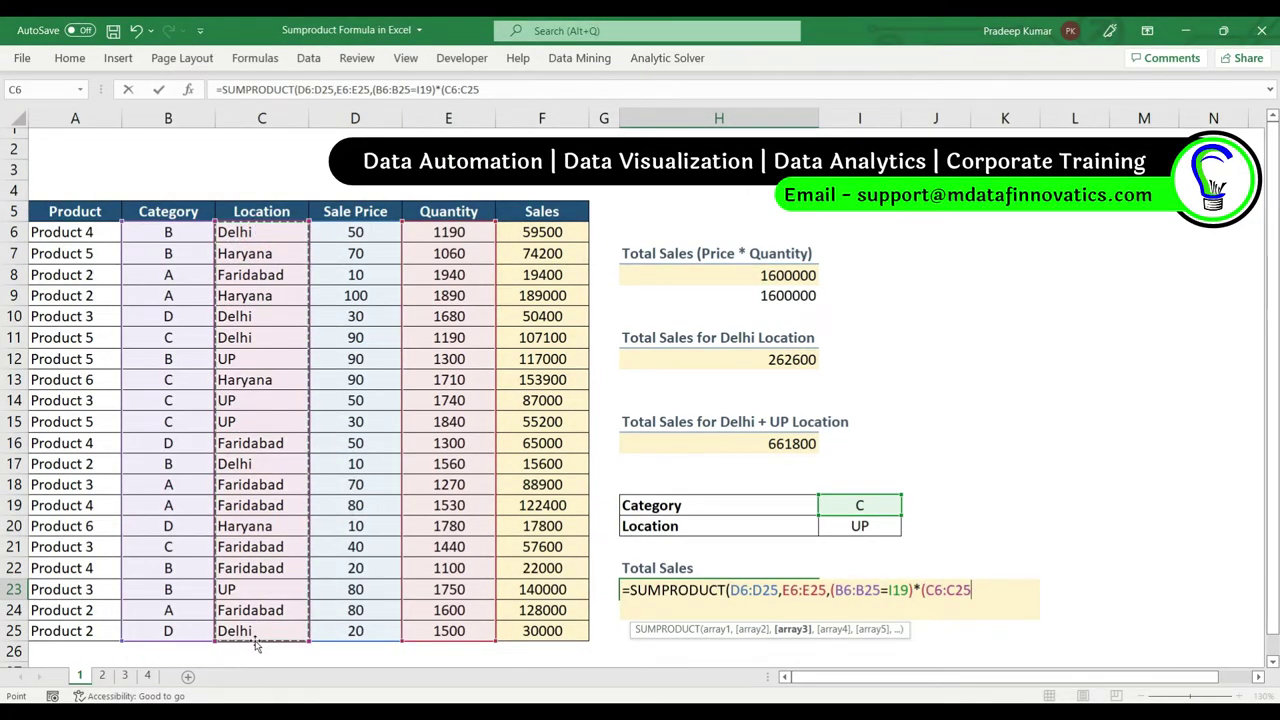
{"action": "type", "text": "="}
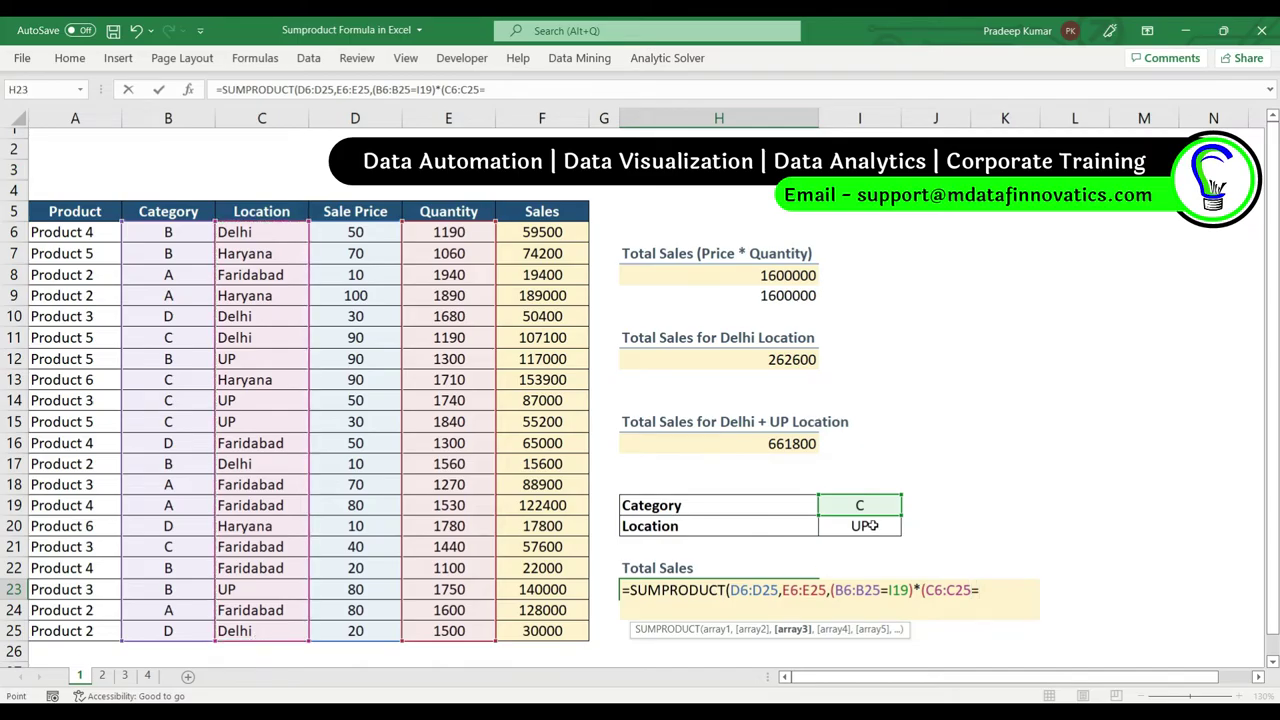
{"action": "left_click", "coordinate": [871, 526]}
{"action": "type", "text": ")"}
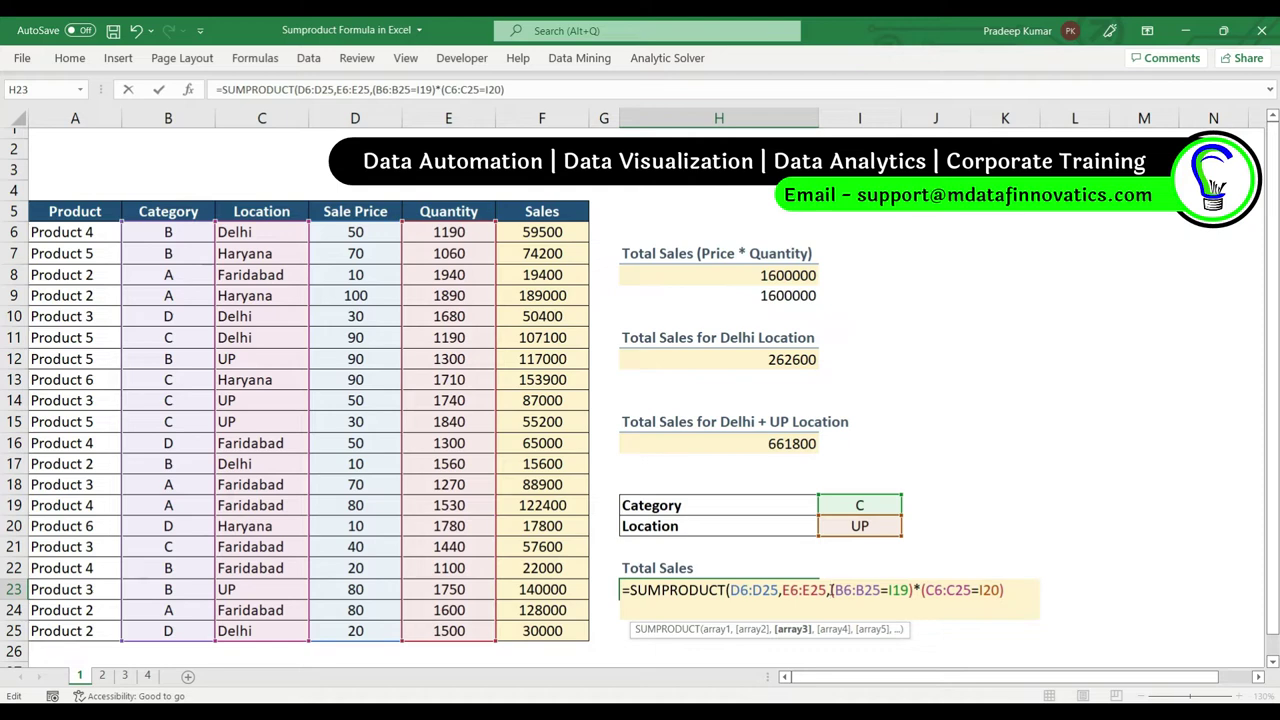
{"action": "type", "text": "("}
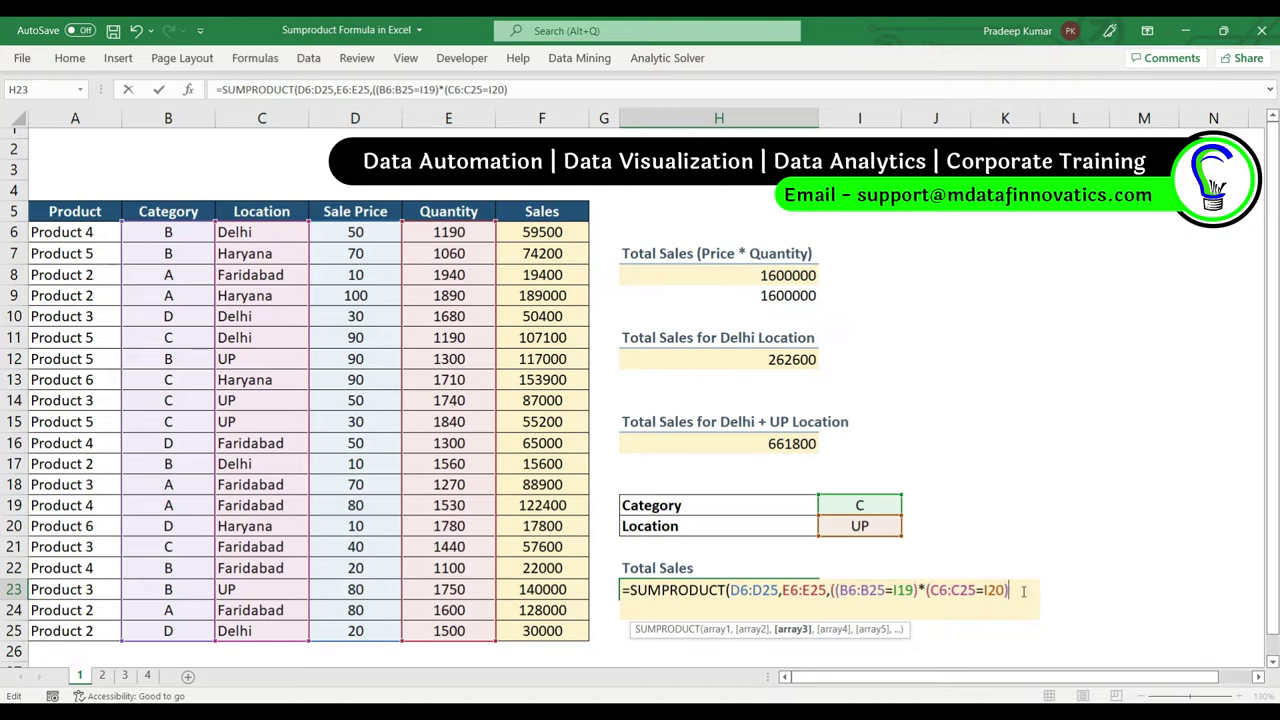
{"action": "type", "text": ")"}
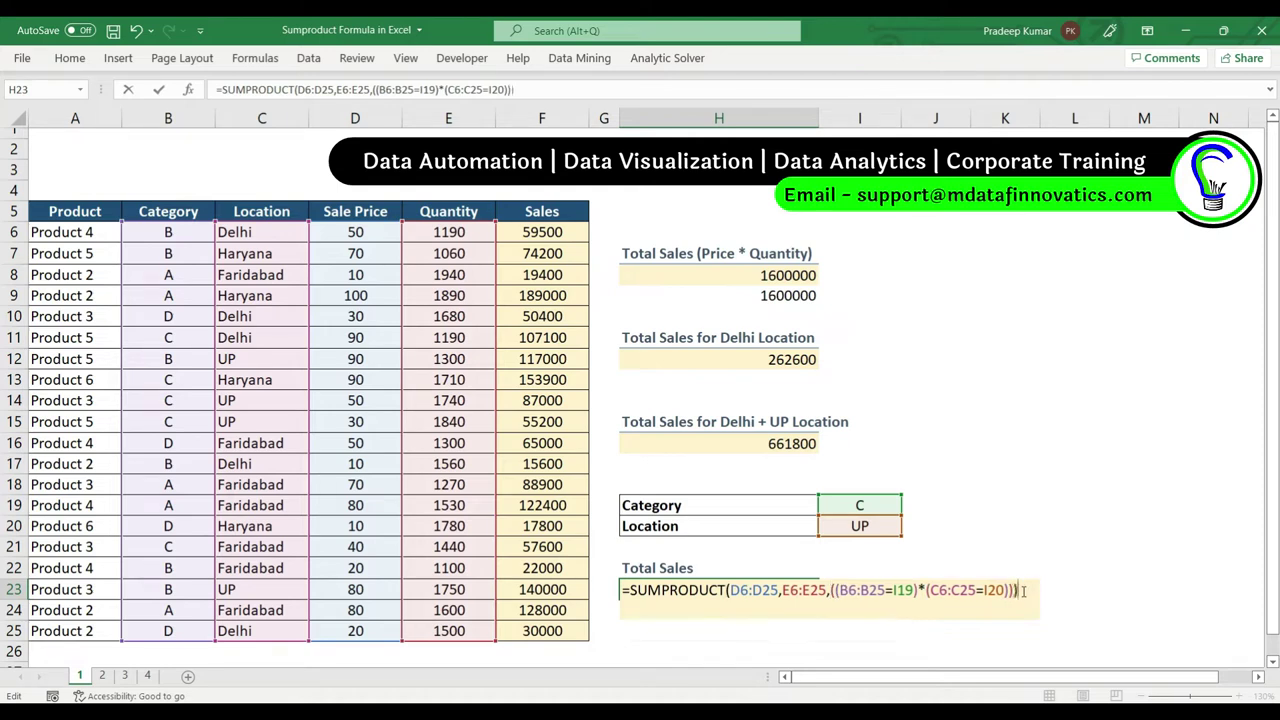
{"action": "key", "text": "Return"}
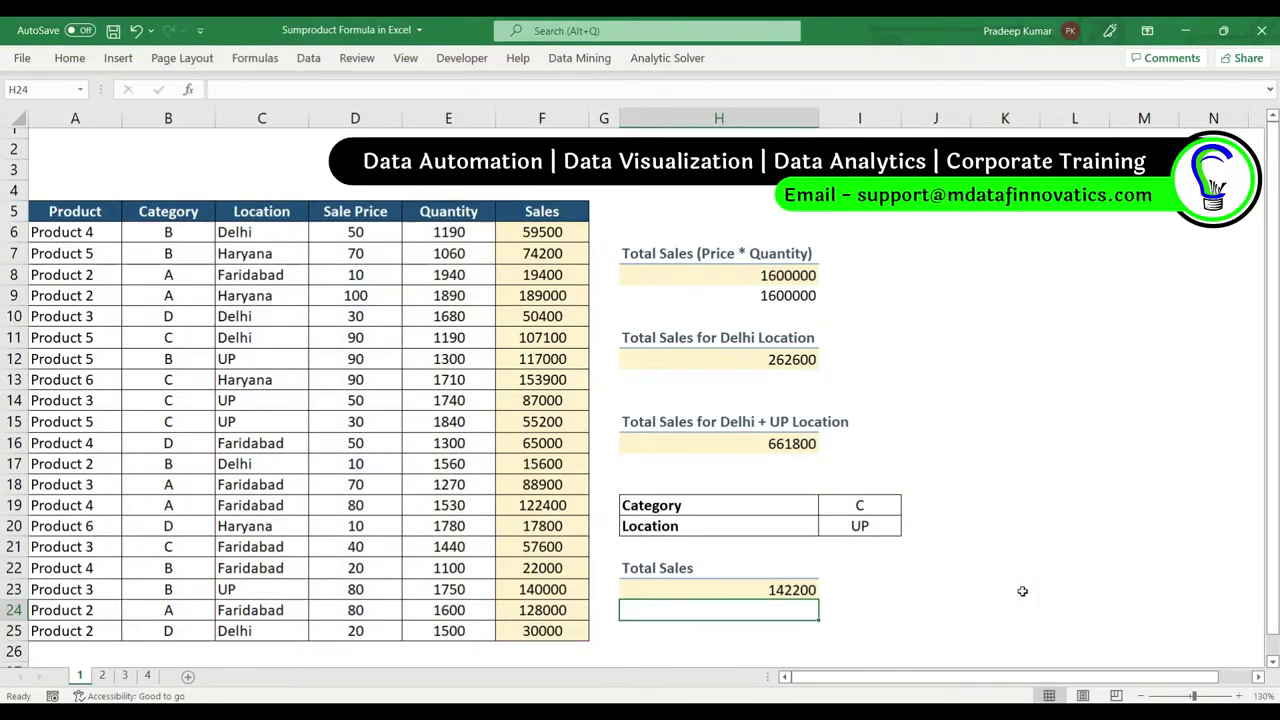
- Review H23's formula and the I19 criterion, then switch to sheet 2
{"action": "left_click", "coordinate": [756, 593]}
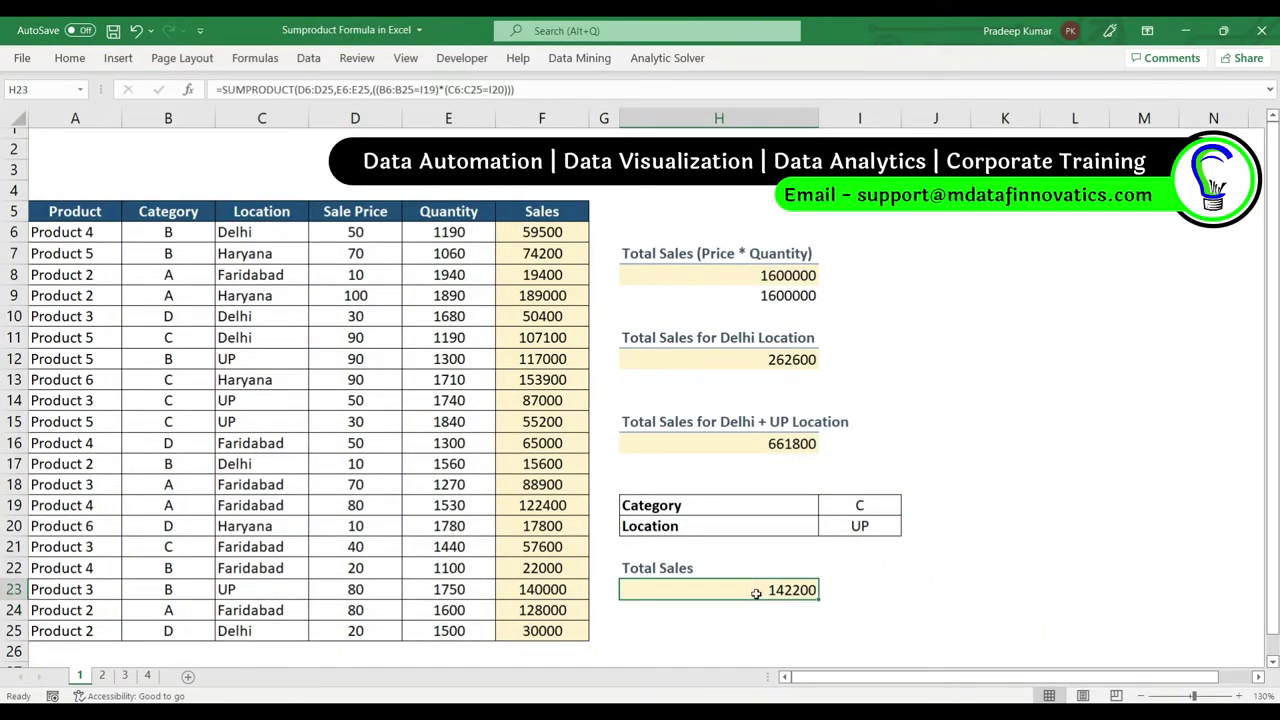
{"action": "left_click", "coordinate": [865, 508]}
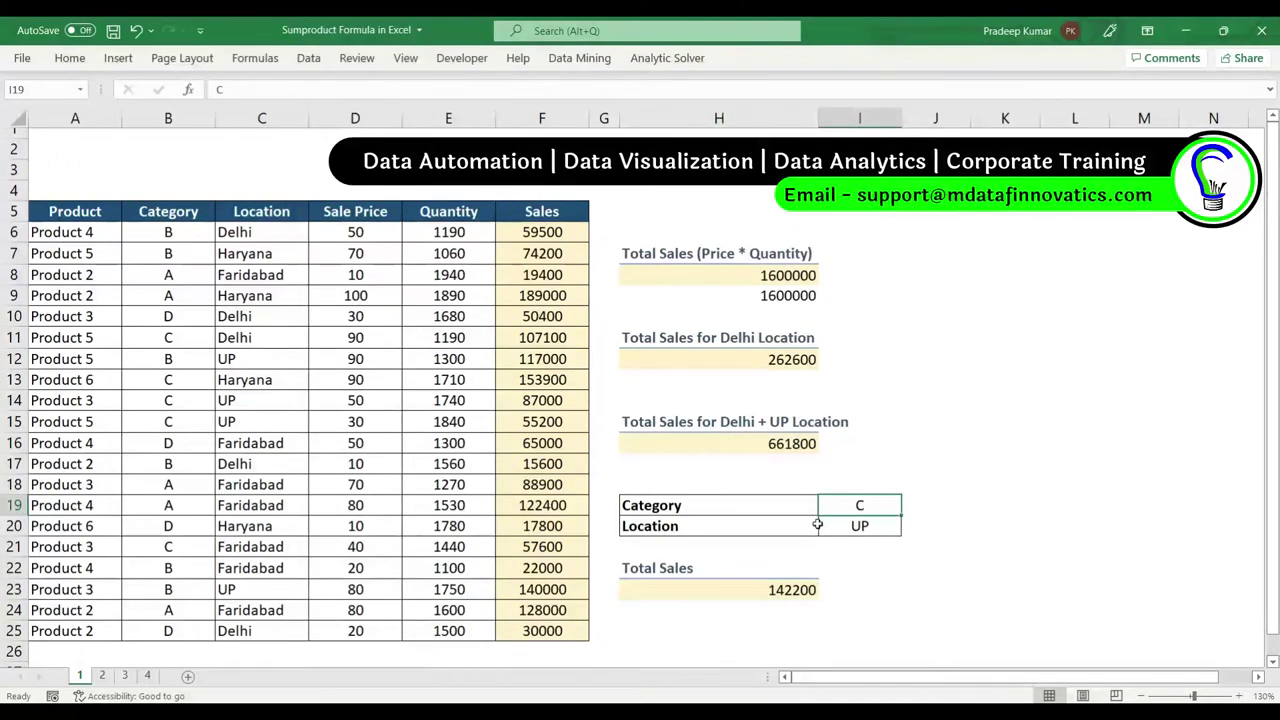
{"action": "left_click", "coordinate": [102, 676]}
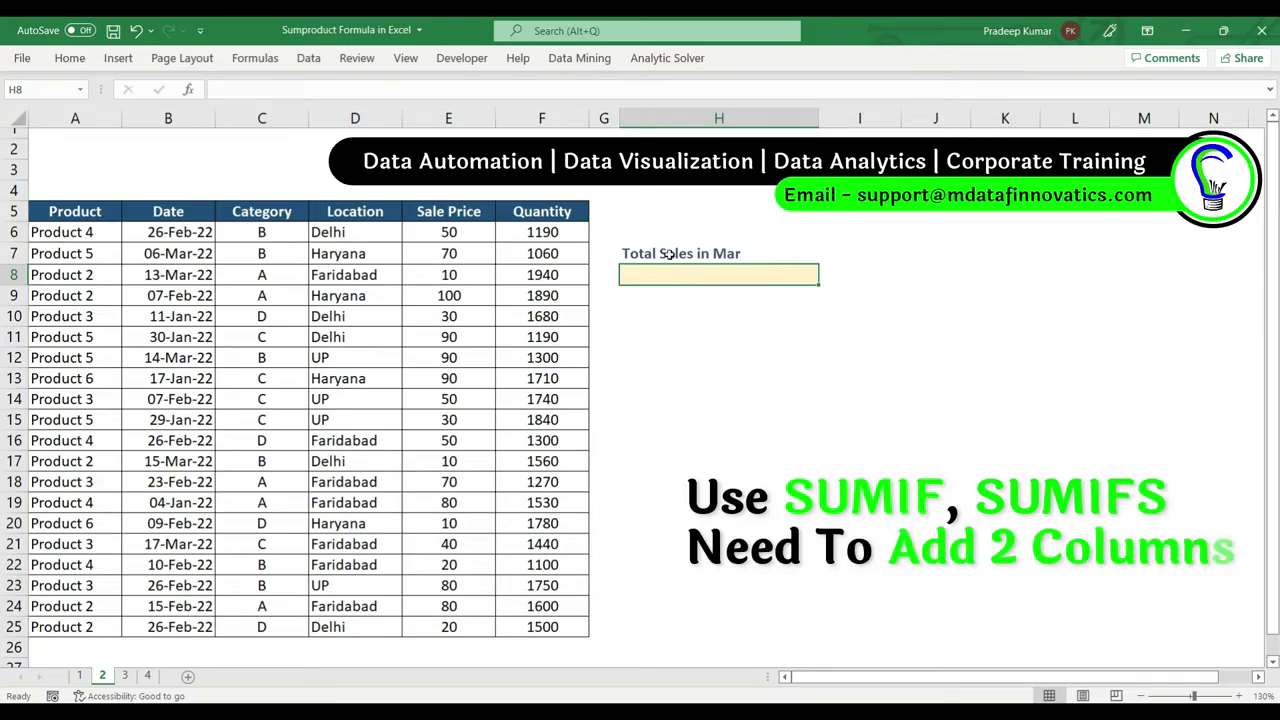
- Insert a new column G headed Sales with =E6*F6 filled down to row 25
{"action": "left_click", "coordinate": [604, 118]}
{"action": "left_click_drag", "start_coordinate": [618, 118], "coordinate": [682, 118]}
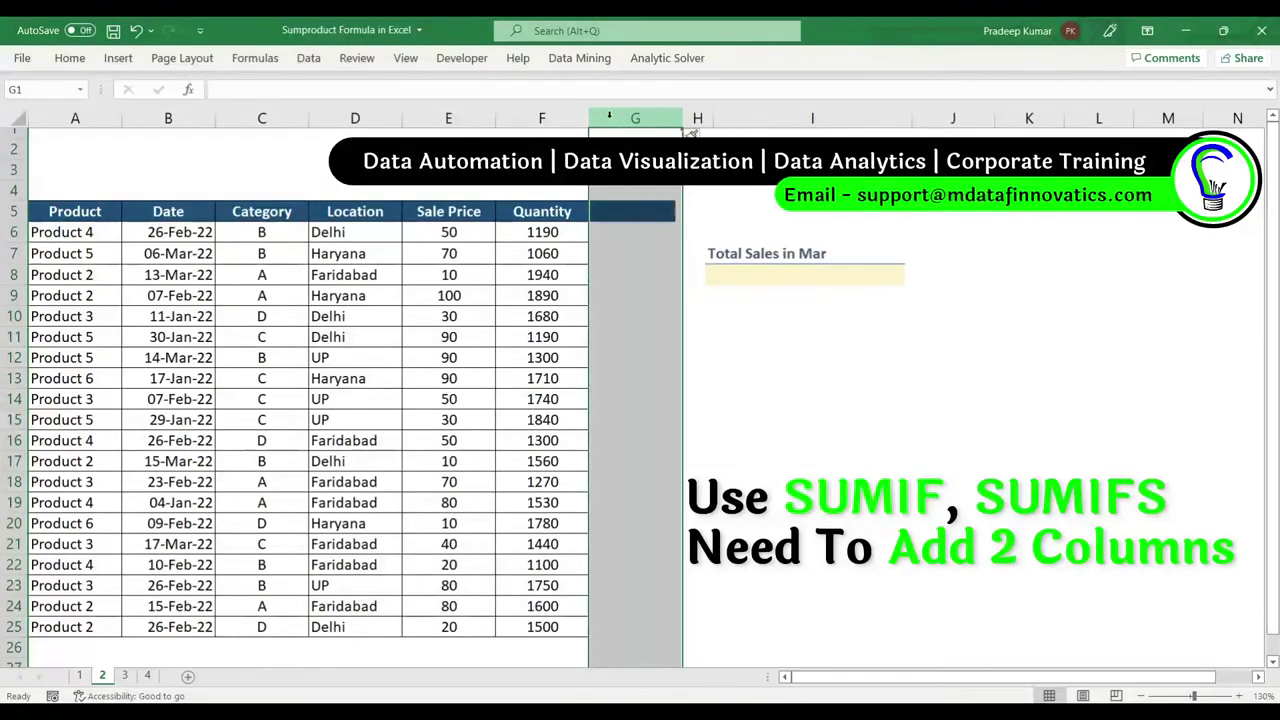
{"action": "key", "text": "ctrl+shift+plus"}
{"action": "left_click", "coordinate": [640, 208]}
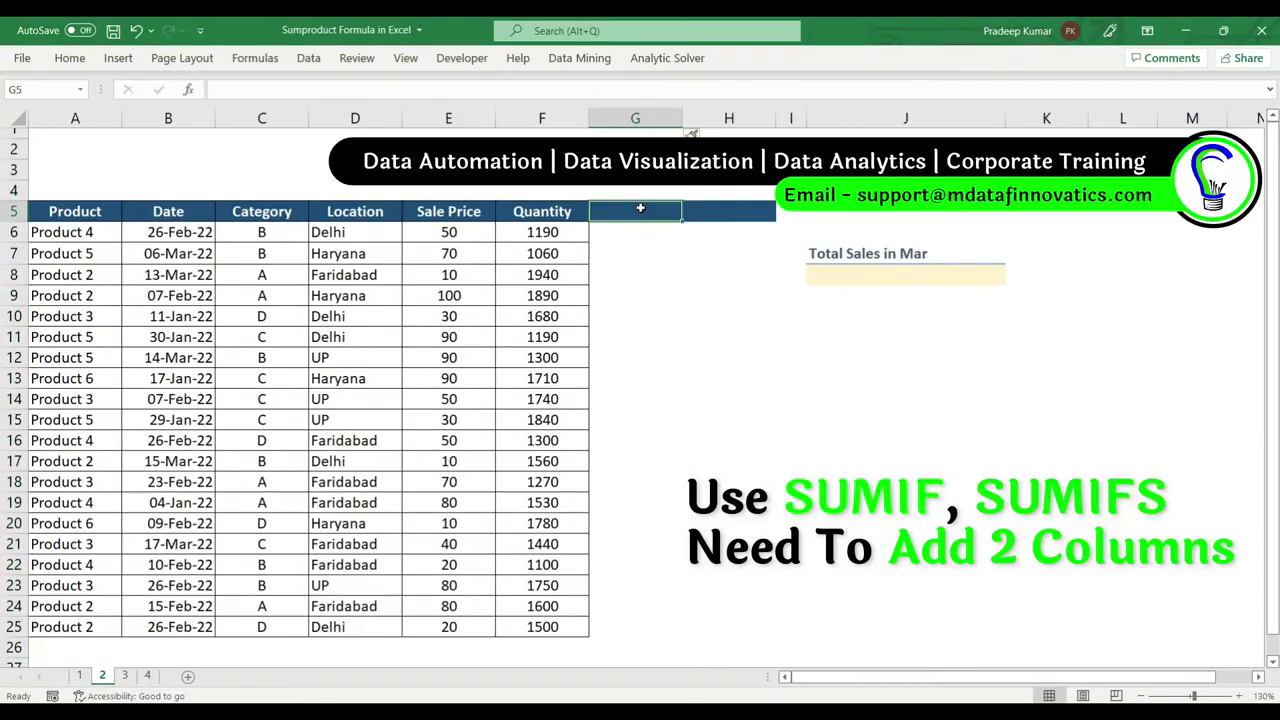
{"action": "type", "text": "Sales"}
{"action": "key", "text": "Return"}
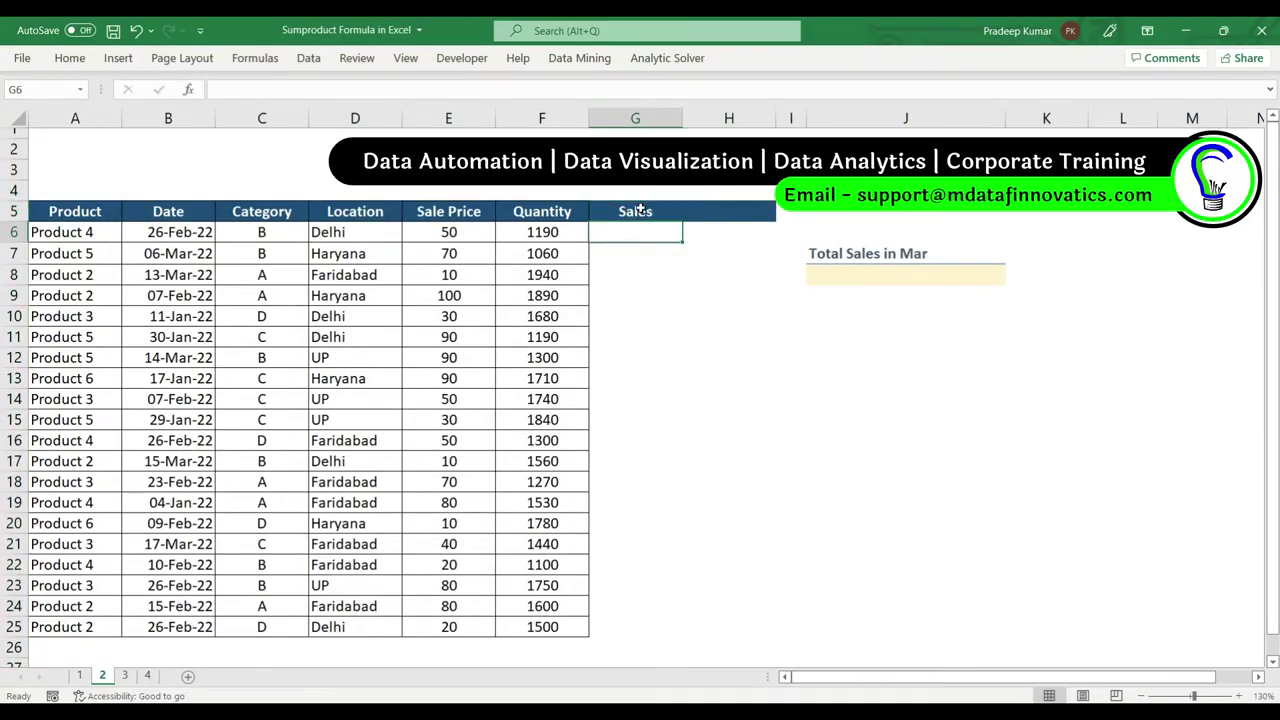
{"action": "type", "text": "="}
{"action": "key", "text": "Left"}
{"action": "key", "text": "Left"}
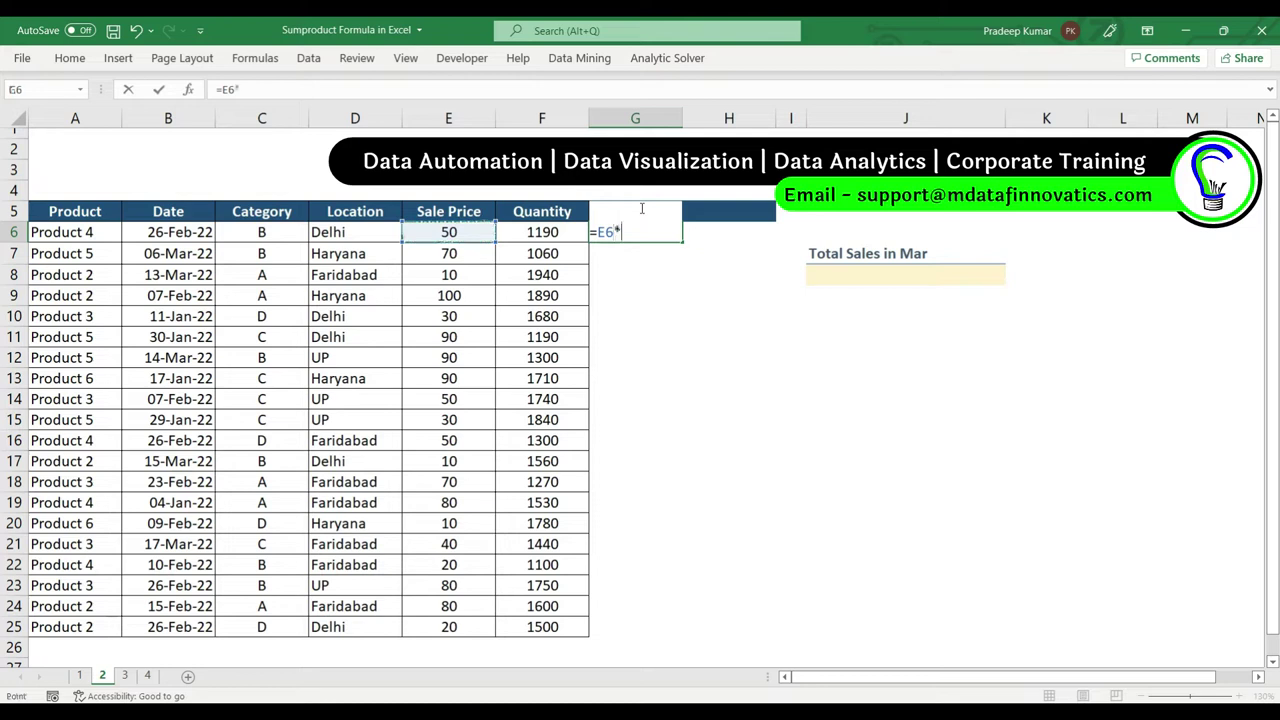
{"action": "key", "text": "Left"}
{"action": "key", "text": "ctrl+Return"}
{"action": "key", "text": "ctrl+c"}
{"action": "key", "text": "ctrl+v"}
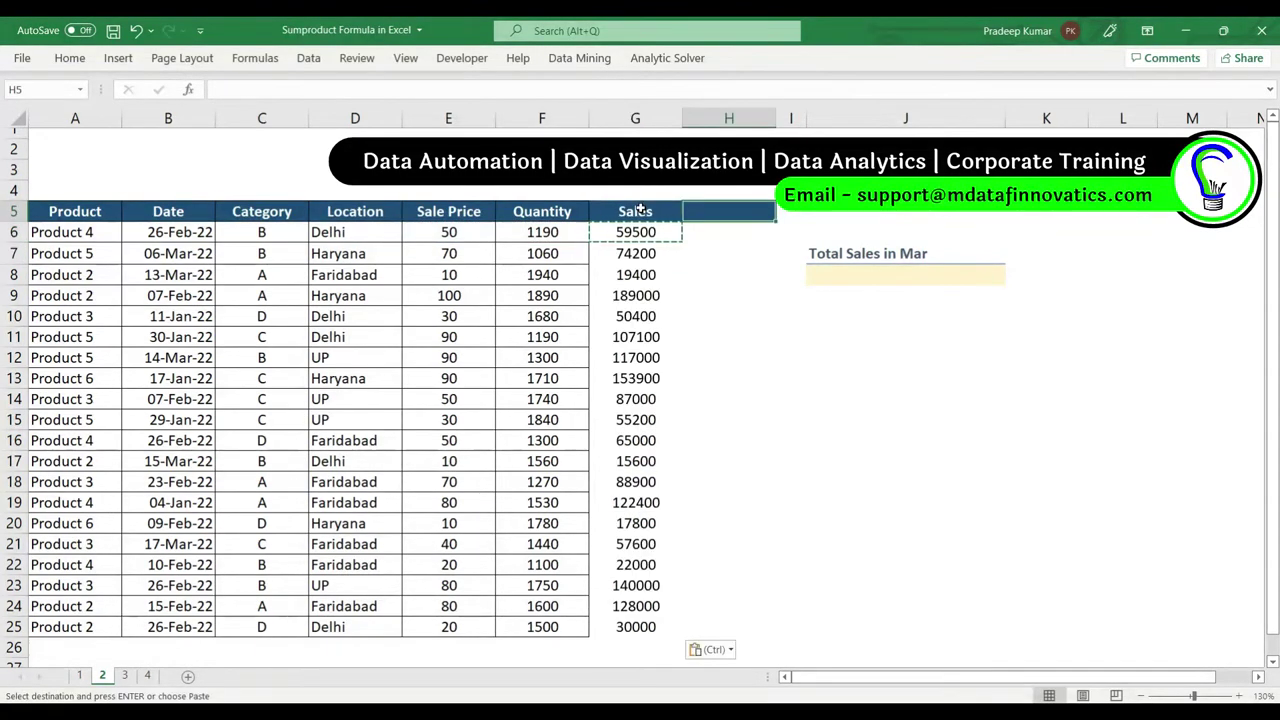
- Add a Month column with =MONTH(B6) filled down to row 25
{"action": "type", "text": "Month"}
{"action": "key", "text": "Return"}
{"action": "type", "text": "="}
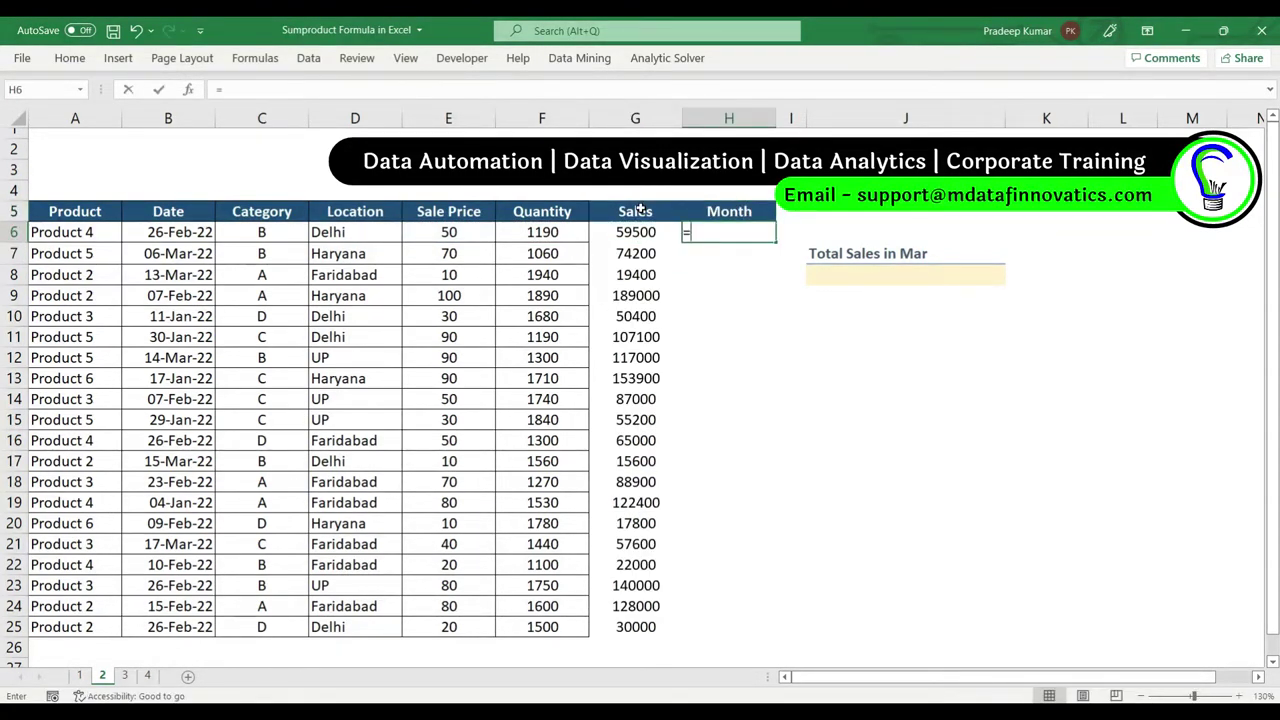
{"action": "type", "text": "m"}
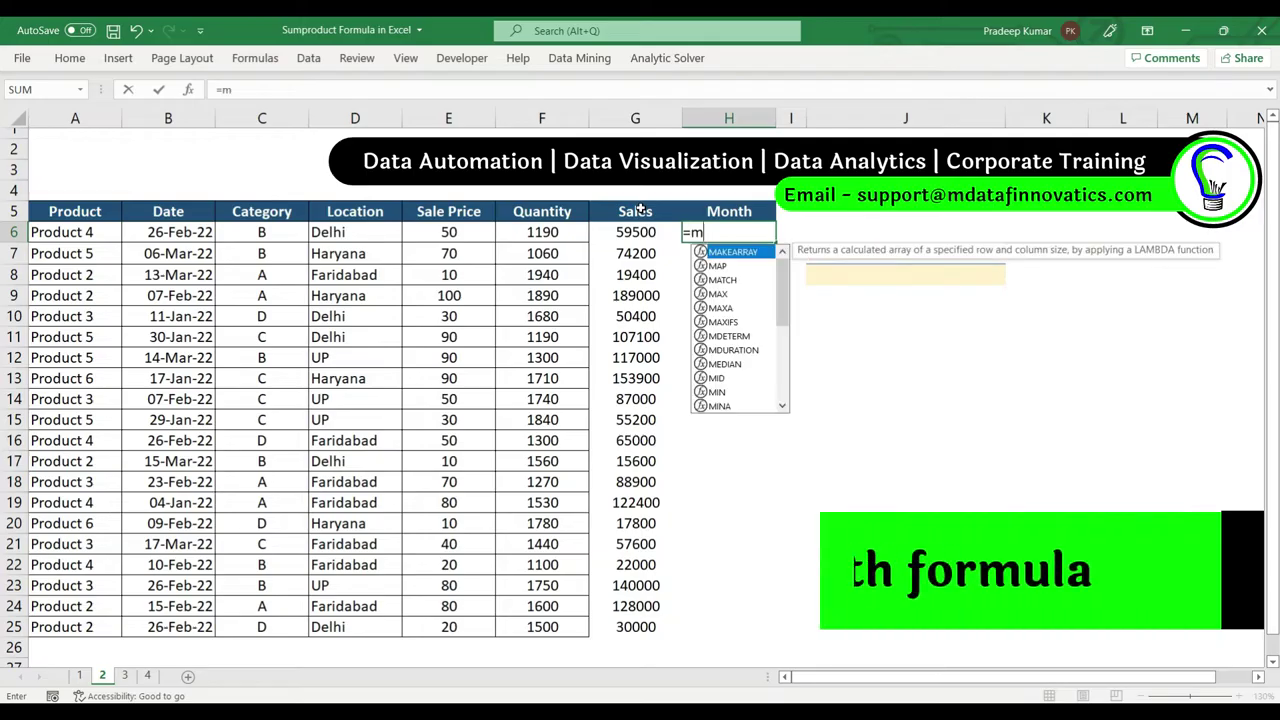
{"action": "type", "text": "onth"}
{"action": "key", "text": "Tab"}
{"action": "key", "text": "Left"}
{"action": "key", "text": "Left"}
{"action": "key", "text": "Left"}
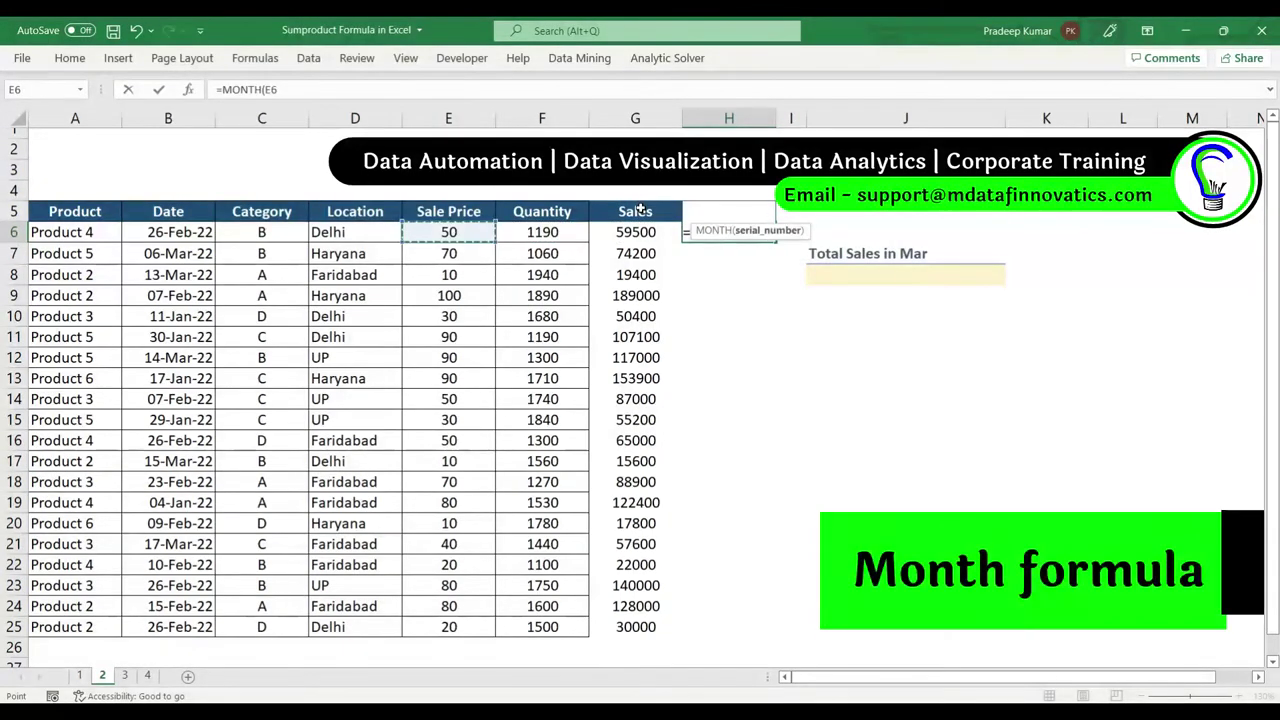
{"action": "key", "text": "Return"}
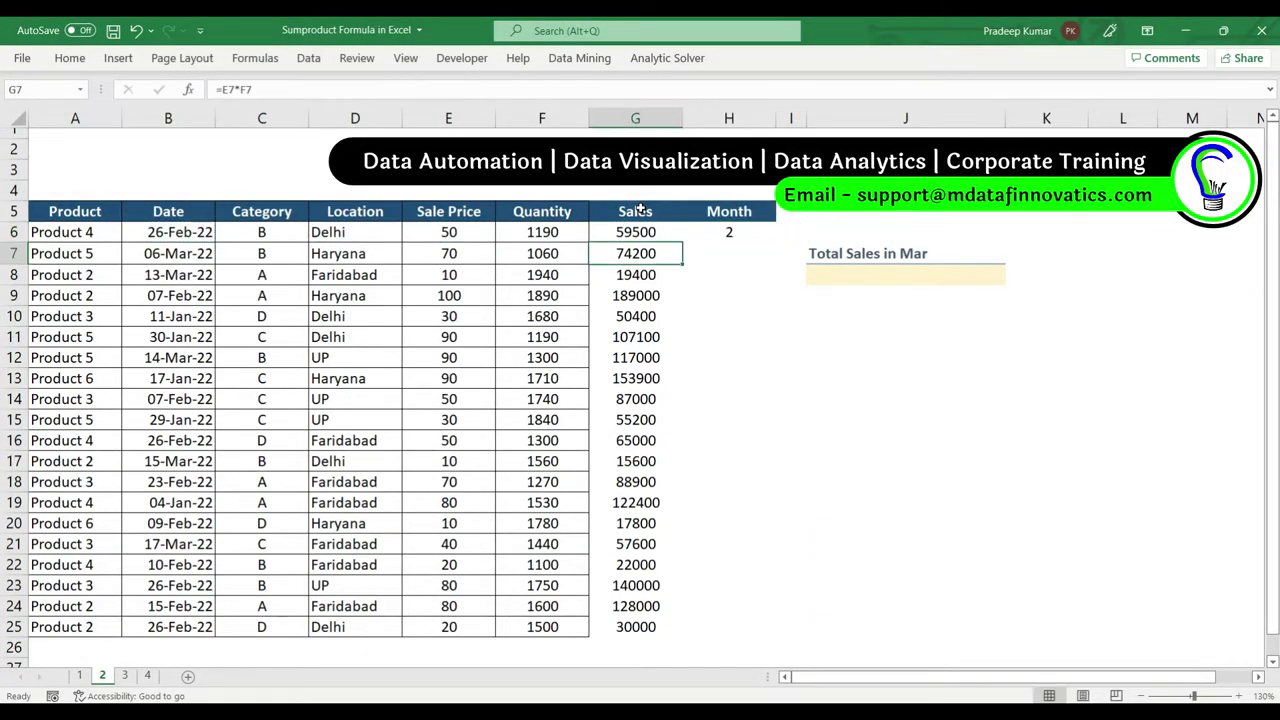
{"action": "key", "text": "ctrl+Down"}
{"action": "key", "text": "Right"}
{"action": "key", "text": "ctrl+shift+Up"}
{"action": "key", "text": "ctrl+d"}
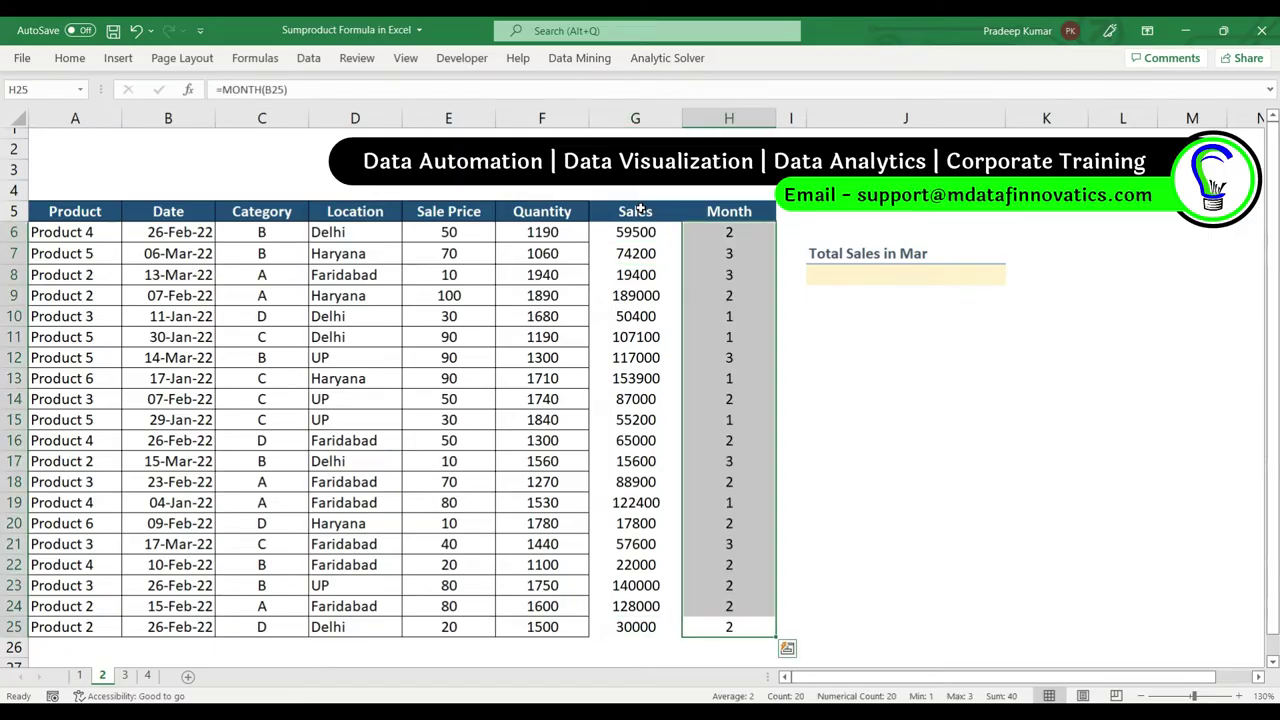
- Enter =SUMIFS(G6:G25,H6:H25,3) in J11 to total March sales, returning 283800
{"action": "left_click", "coordinate": [890, 328]}
{"action": "type", "text": "=su"}
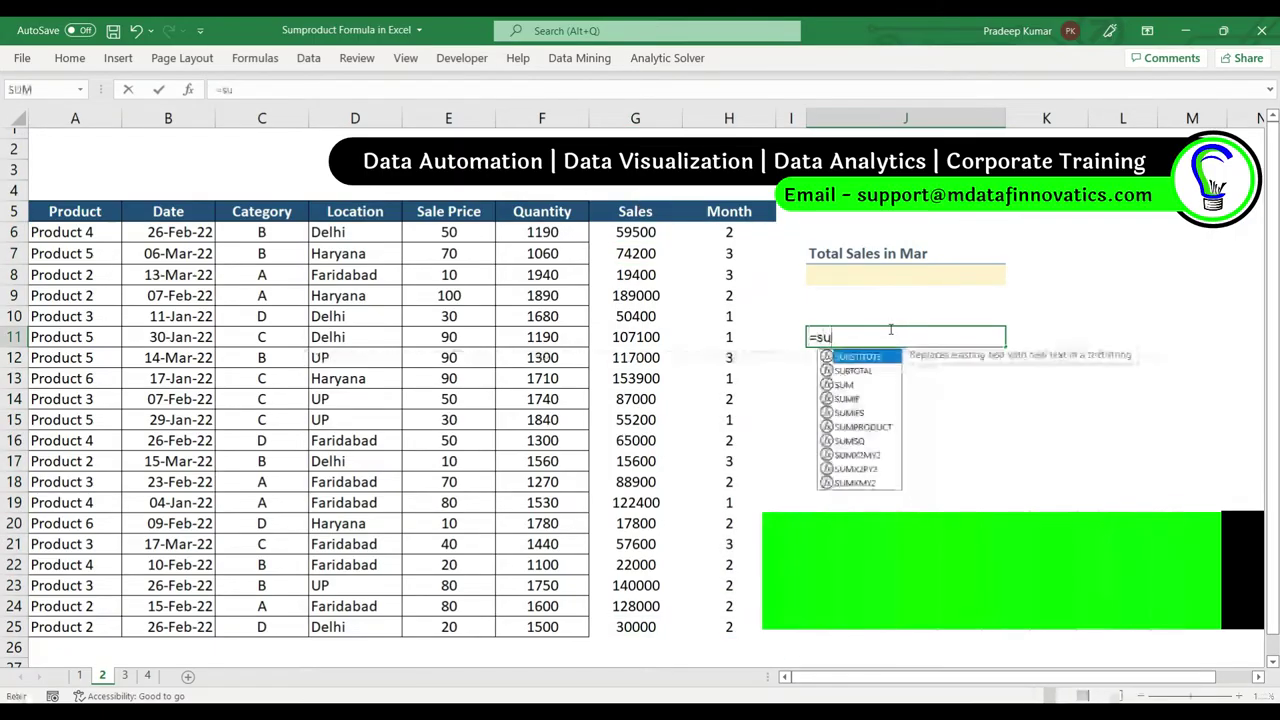
{"action": "type", "text": "mifs"}
{"action": "key", "text": "Tab"}
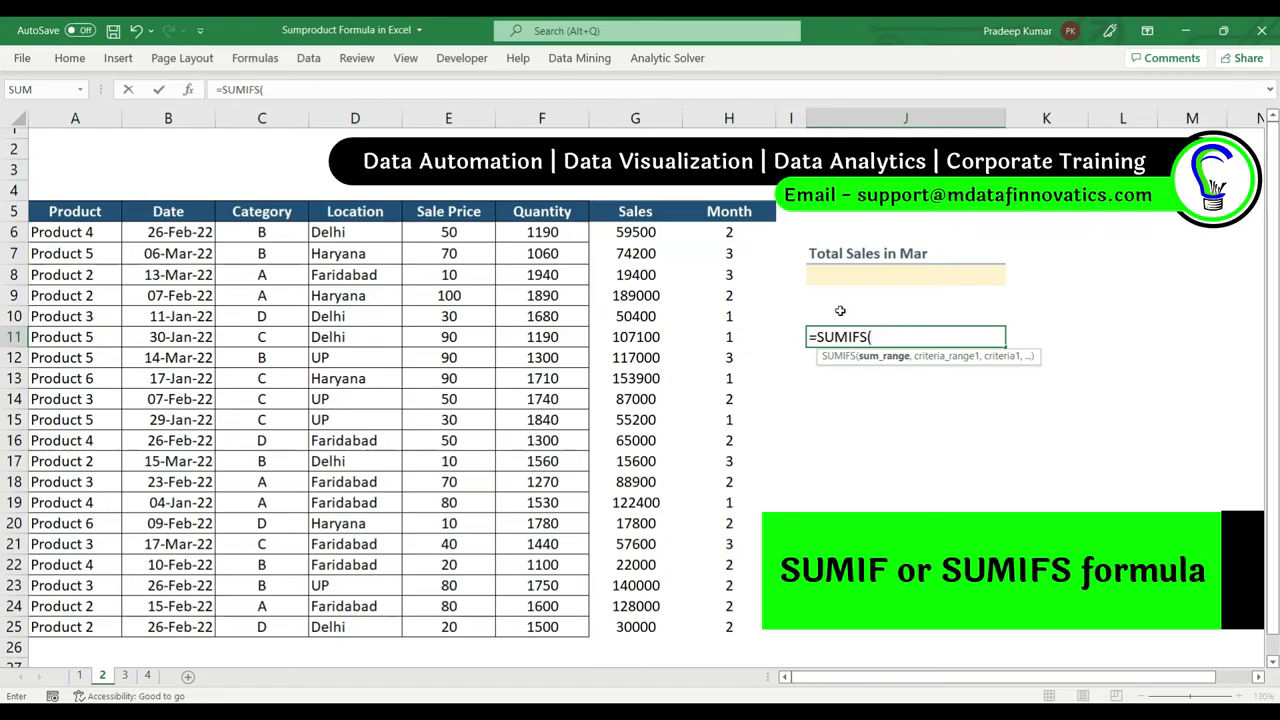
{"action": "left_click_drag", "start_coordinate": [622, 232], "coordinate": [634, 624]}
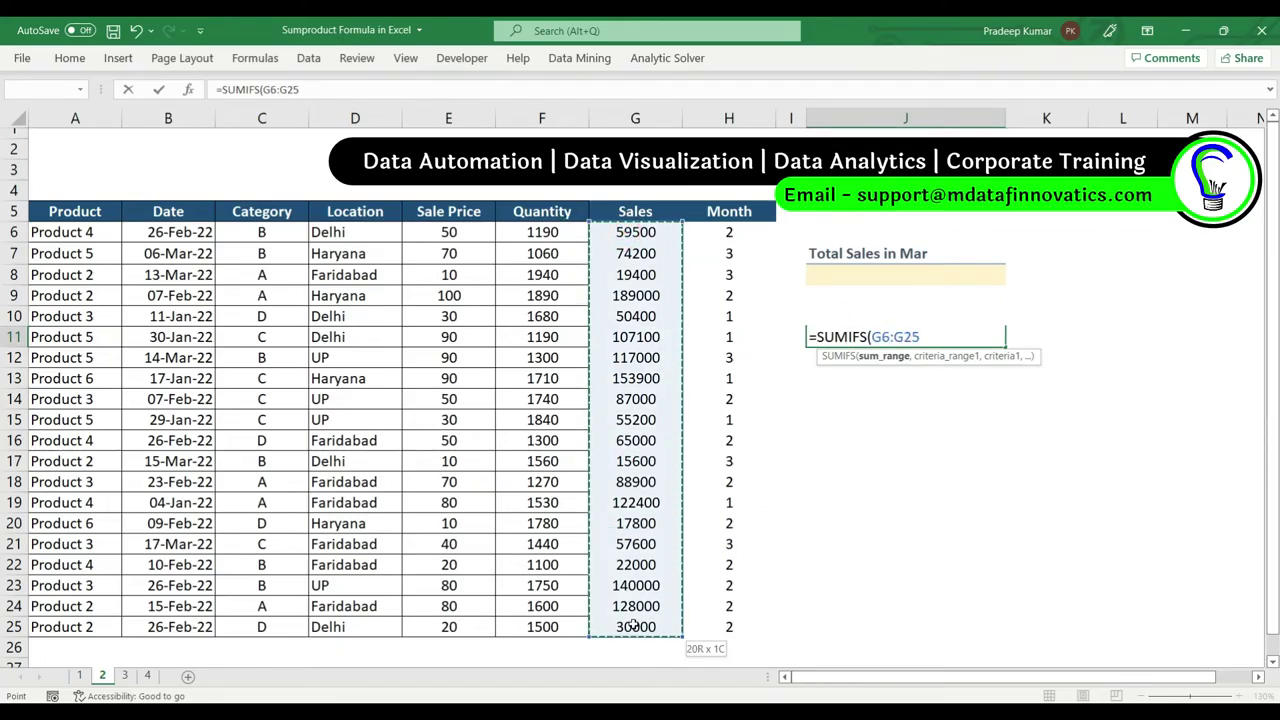
{"action": "type", "text": ","}
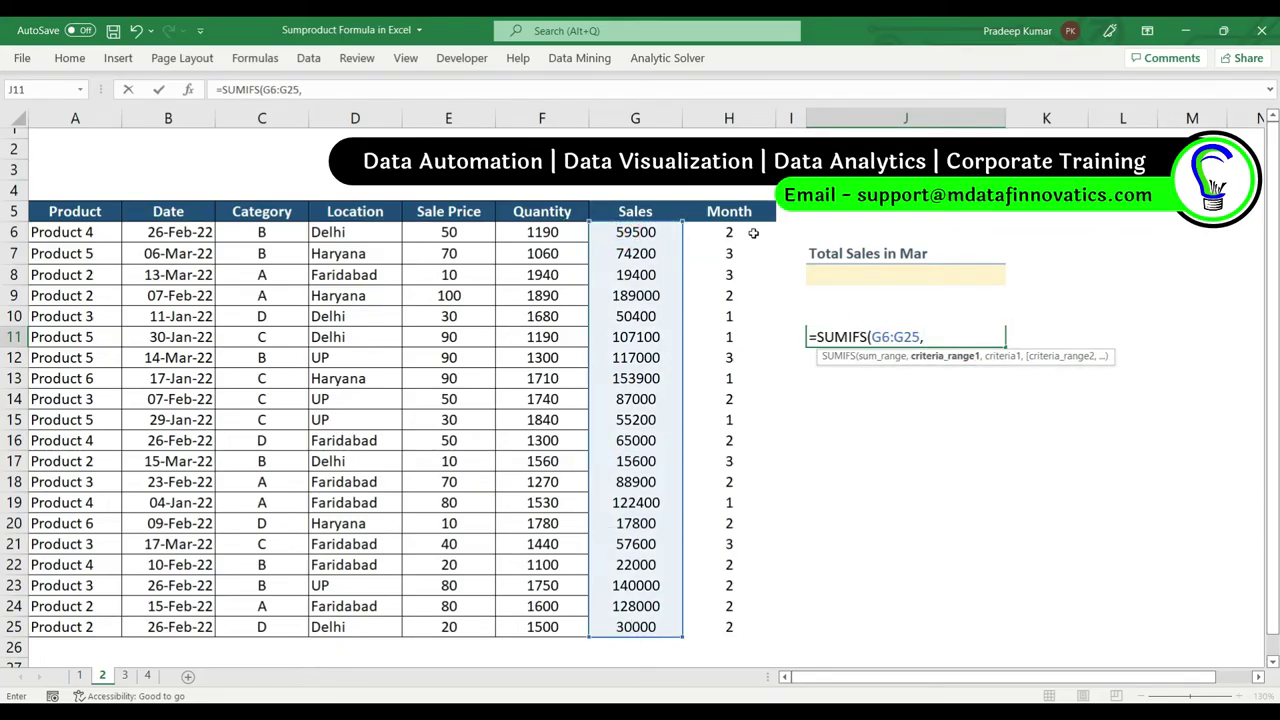
{"action": "left_click_drag", "start_coordinate": [753, 232], "coordinate": [732, 626]}
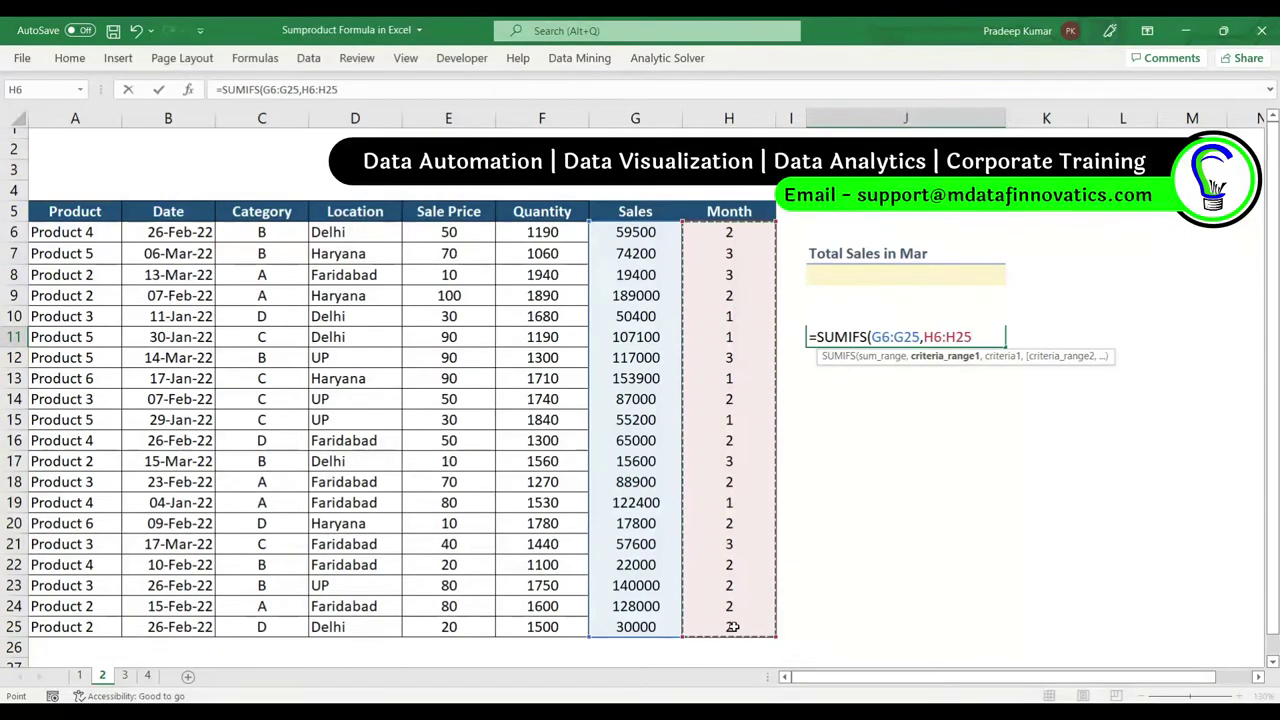
{"action": "type", "text": ",3)"}
{"action": "key", "text": "Return"}
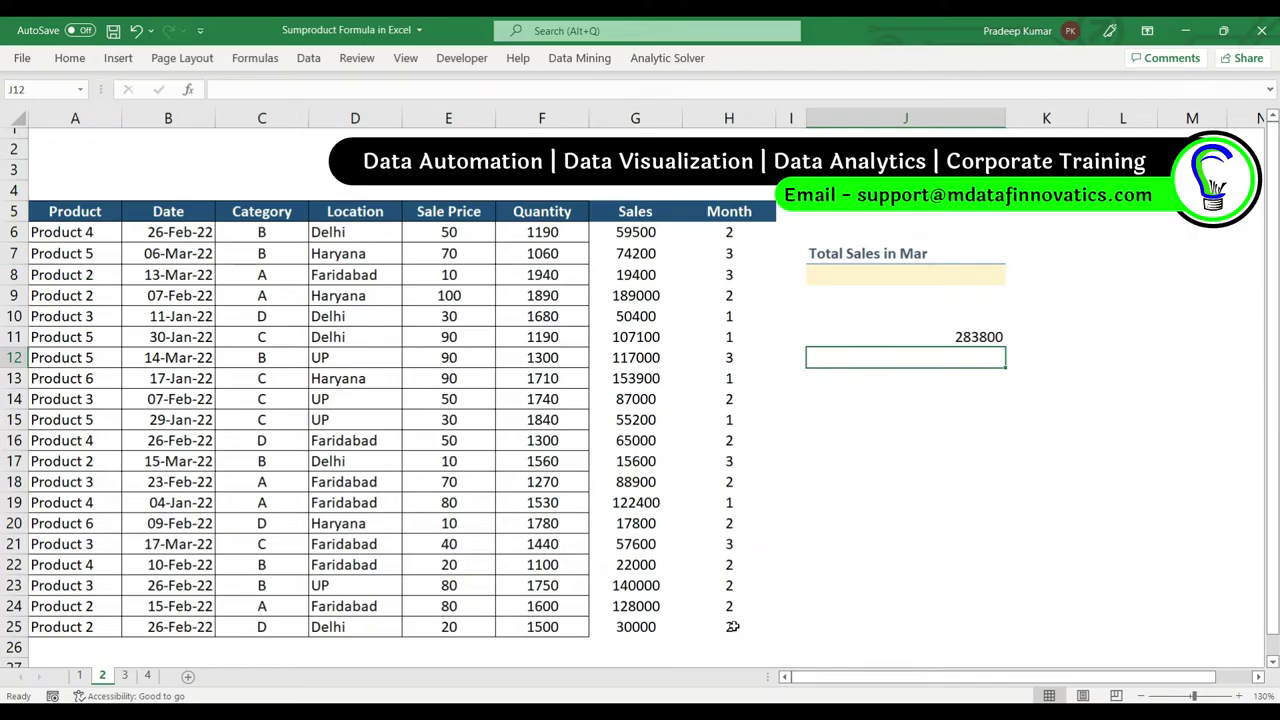
- Start a SUMPRODUCT in J8 over Sale Price E6:E25 and Quantity F6:F25
{"action": "left_click", "coordinate": [851, 272]}
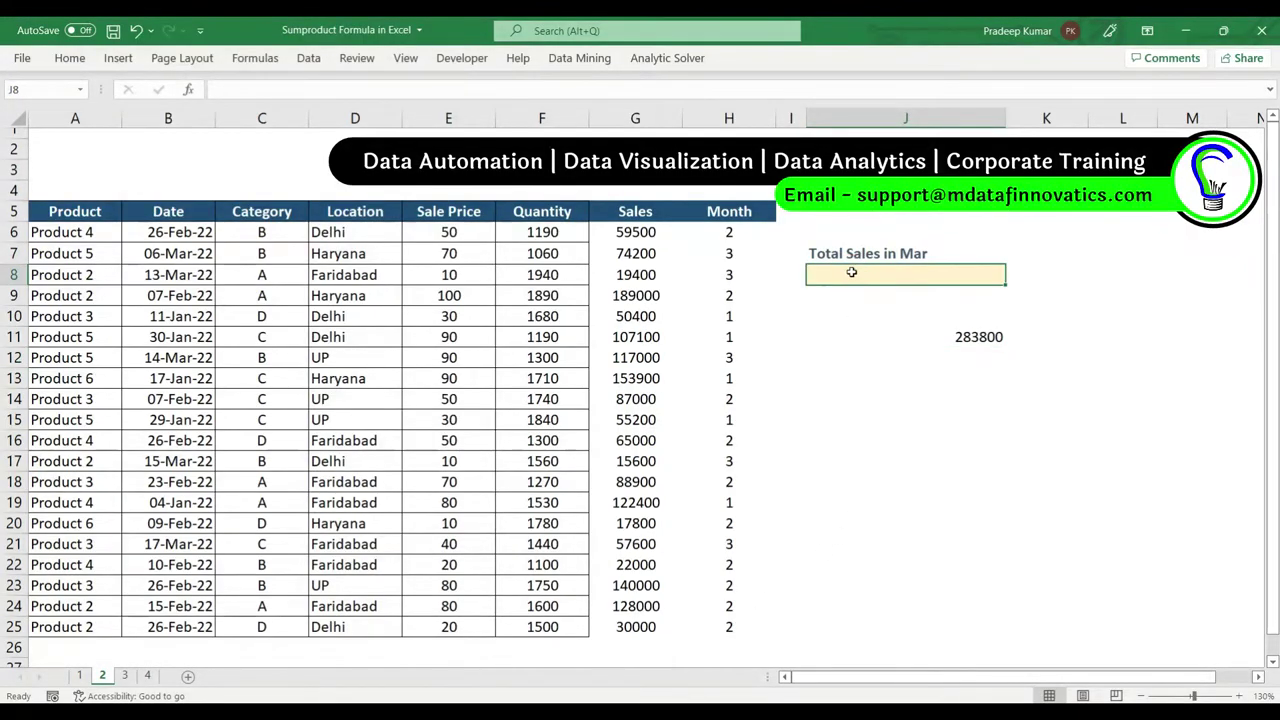
{"action": "left_click_drag", "start_coordinate": [635, 118], "coordinate": [729, 118]}
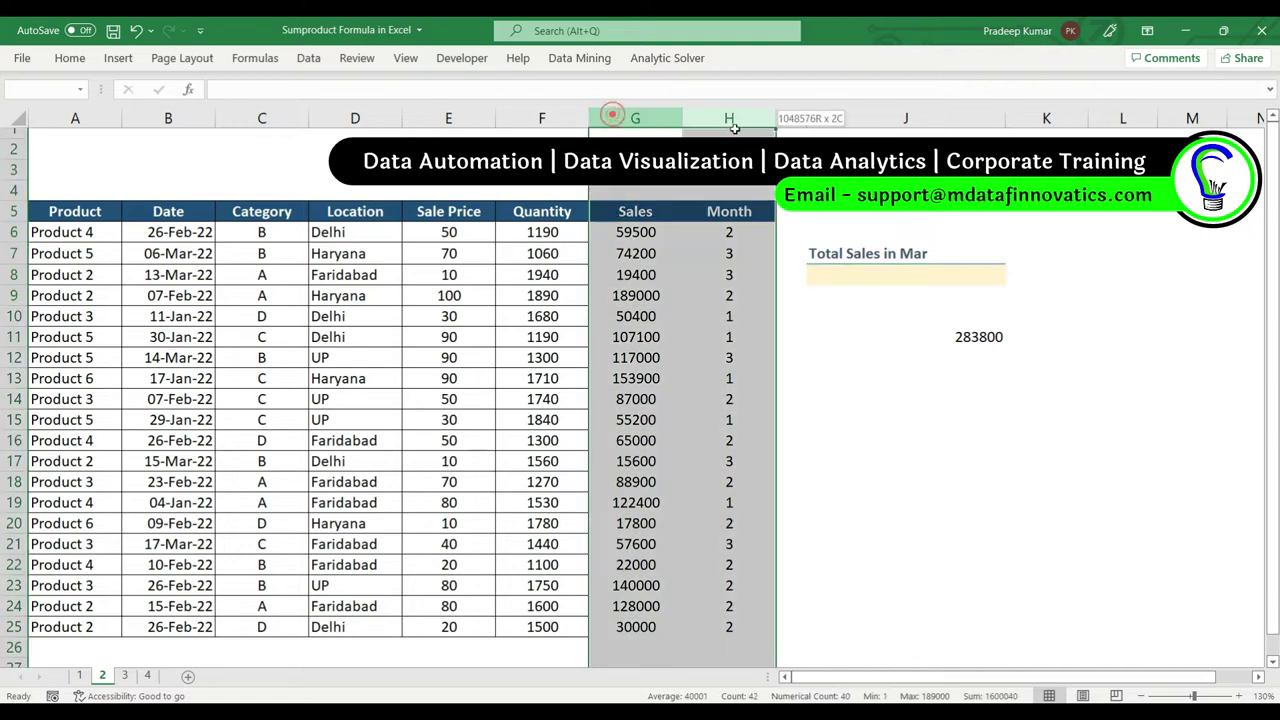
{"action": "left_click", "coordinate": [829, 284]}
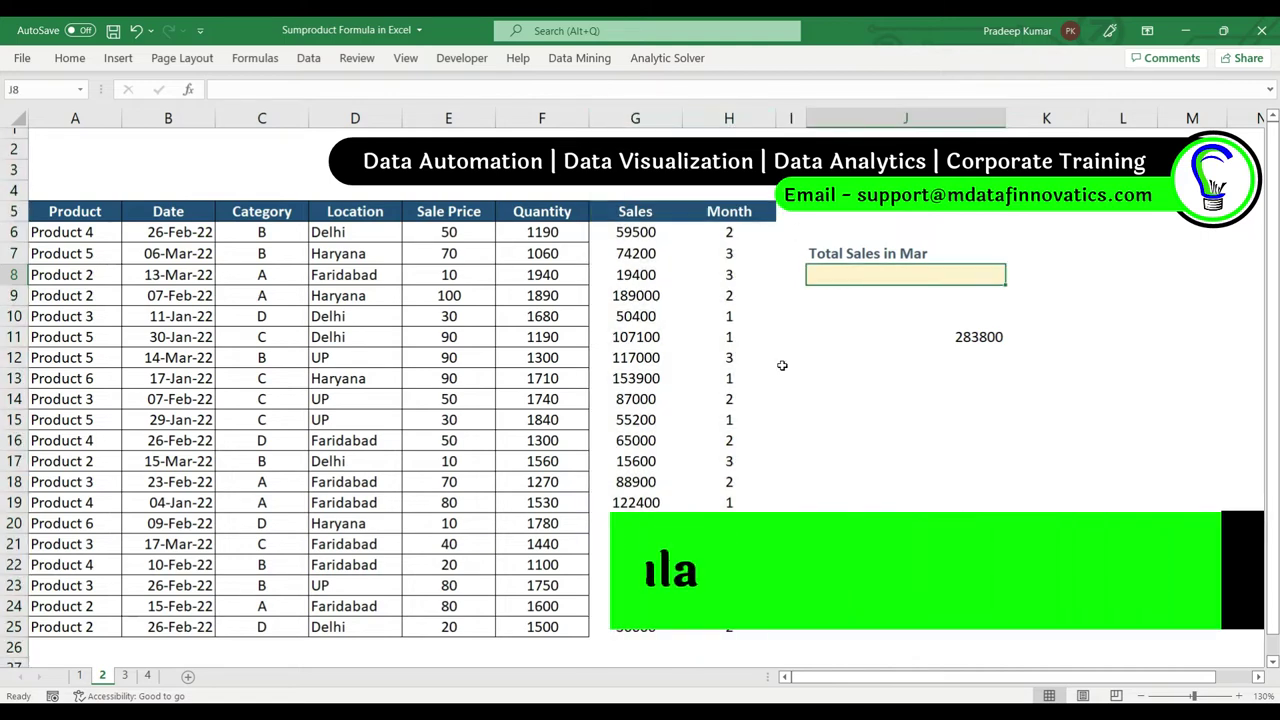
{"action": "type", "text": "=sumpro"}
{"action": "key", "text": "Tab"}
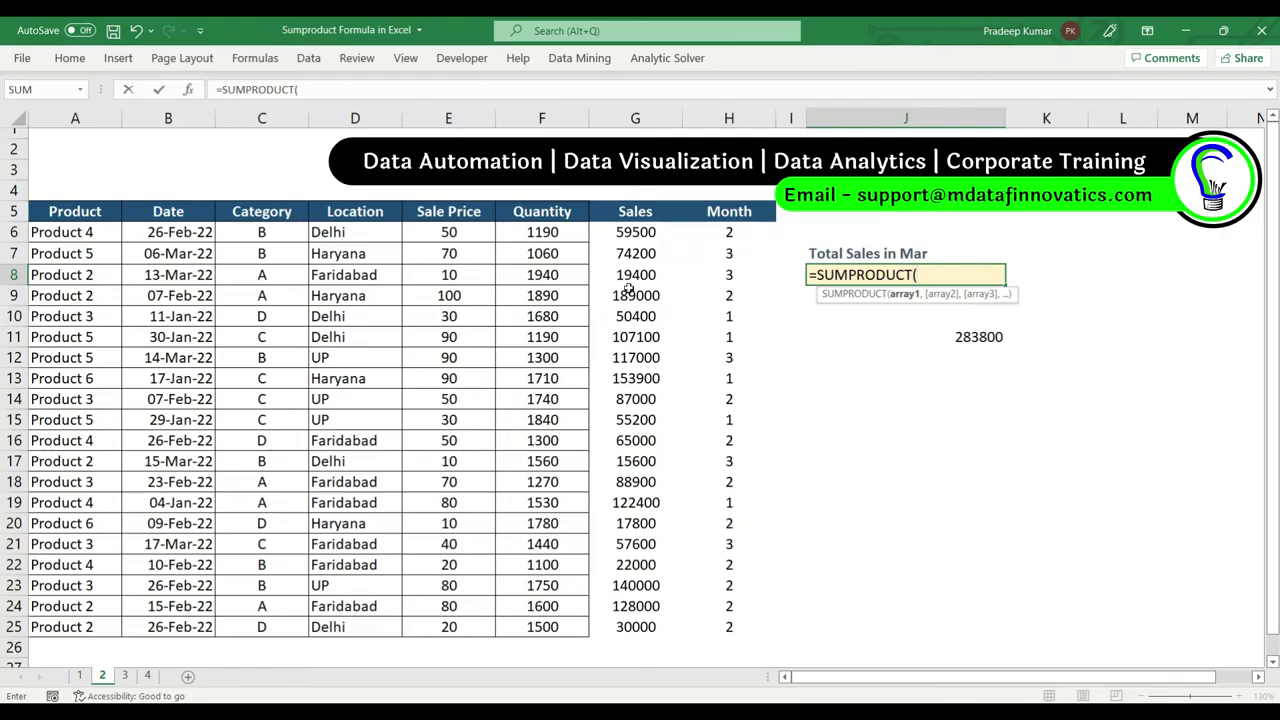
{"action": "left_click_drag", "start_coordinate": [470, 229], "coordinate": [455, 628]}
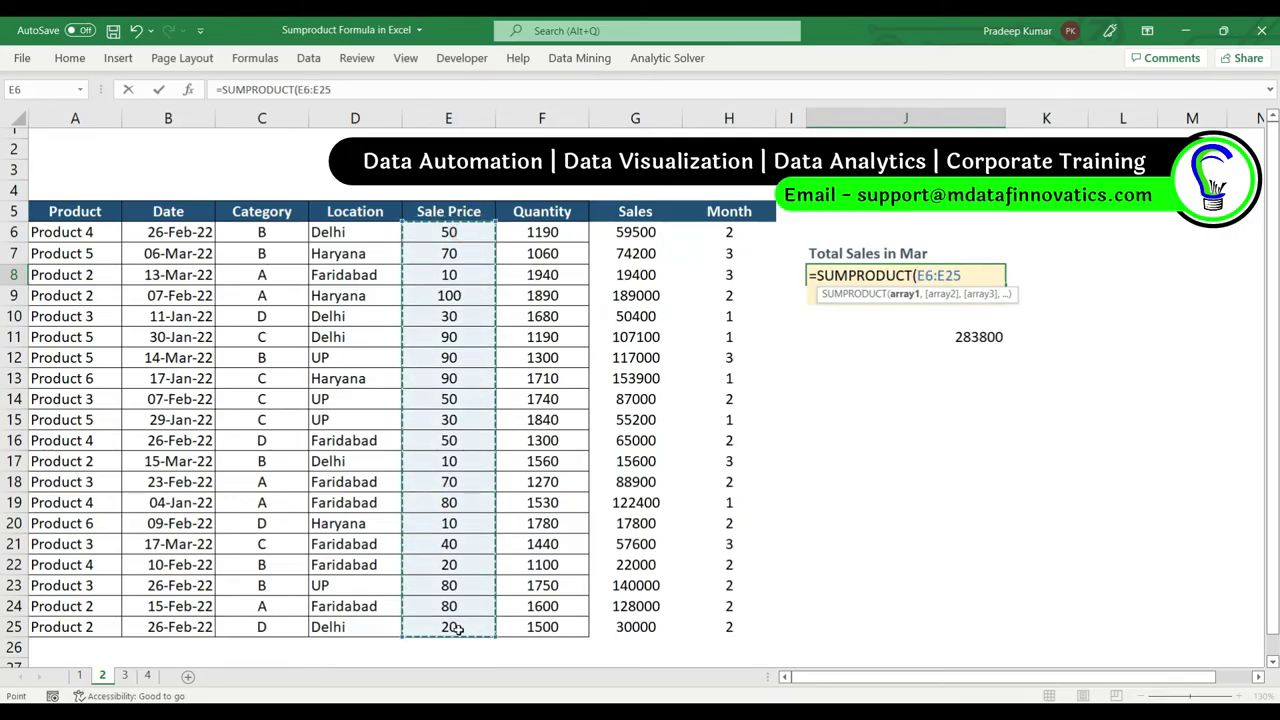
{"action": "type", "text": ","}
{"action": "left_click_drag", "start_coordinate": [548, 232], "coordinate": [553, 626]}
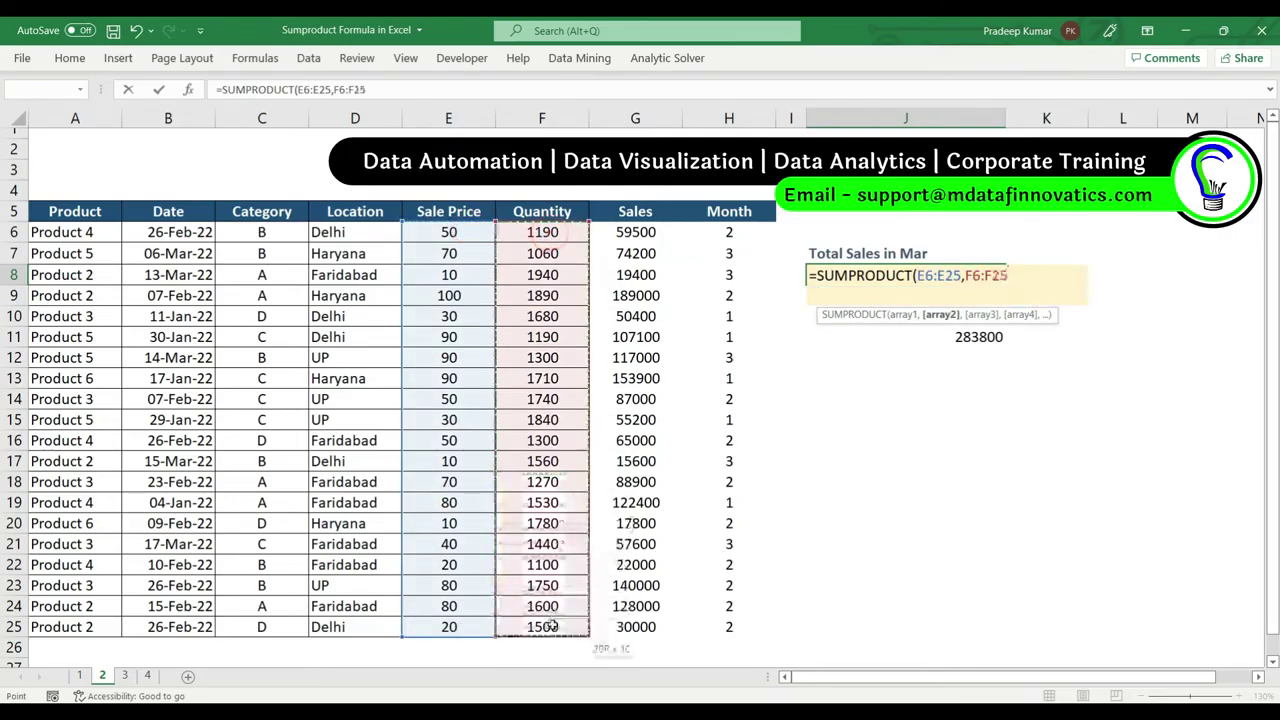
{"action": "type", "text": ","}
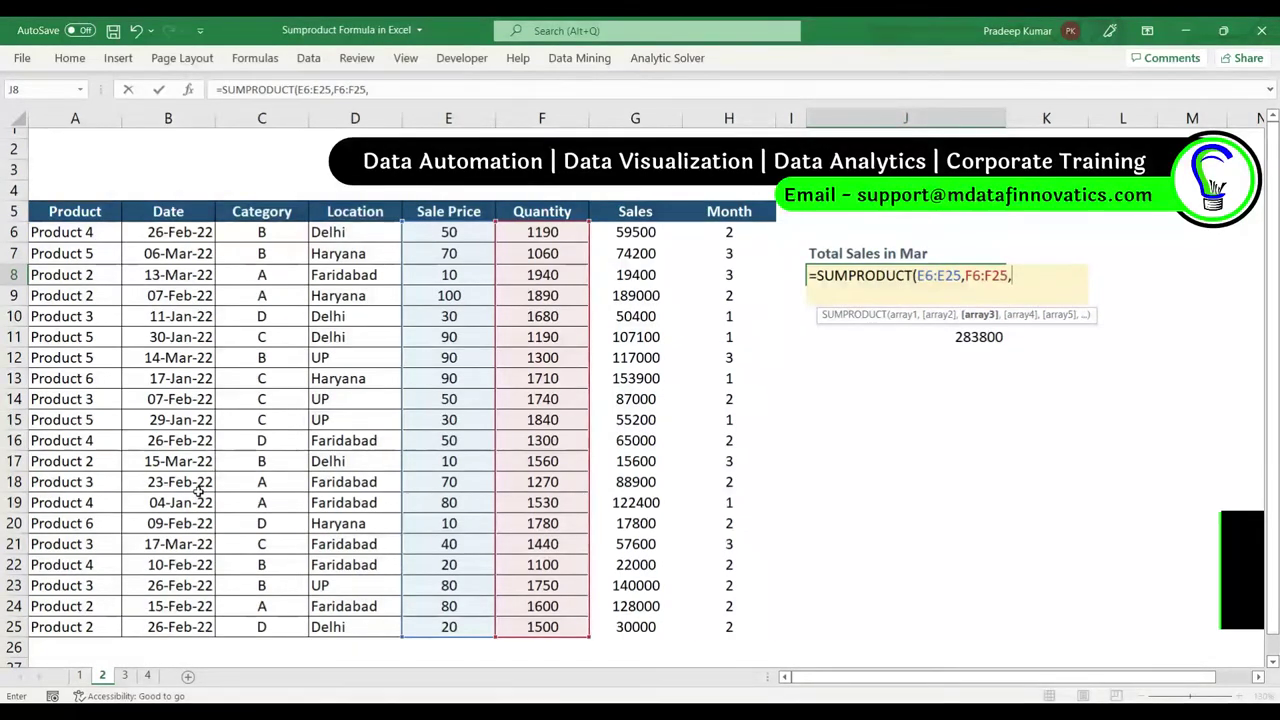
- Add the (MONTH(B6:B25)=3) March condition and commit the J8 formula, which shows 0
{"action": "type", "text": "mont"}
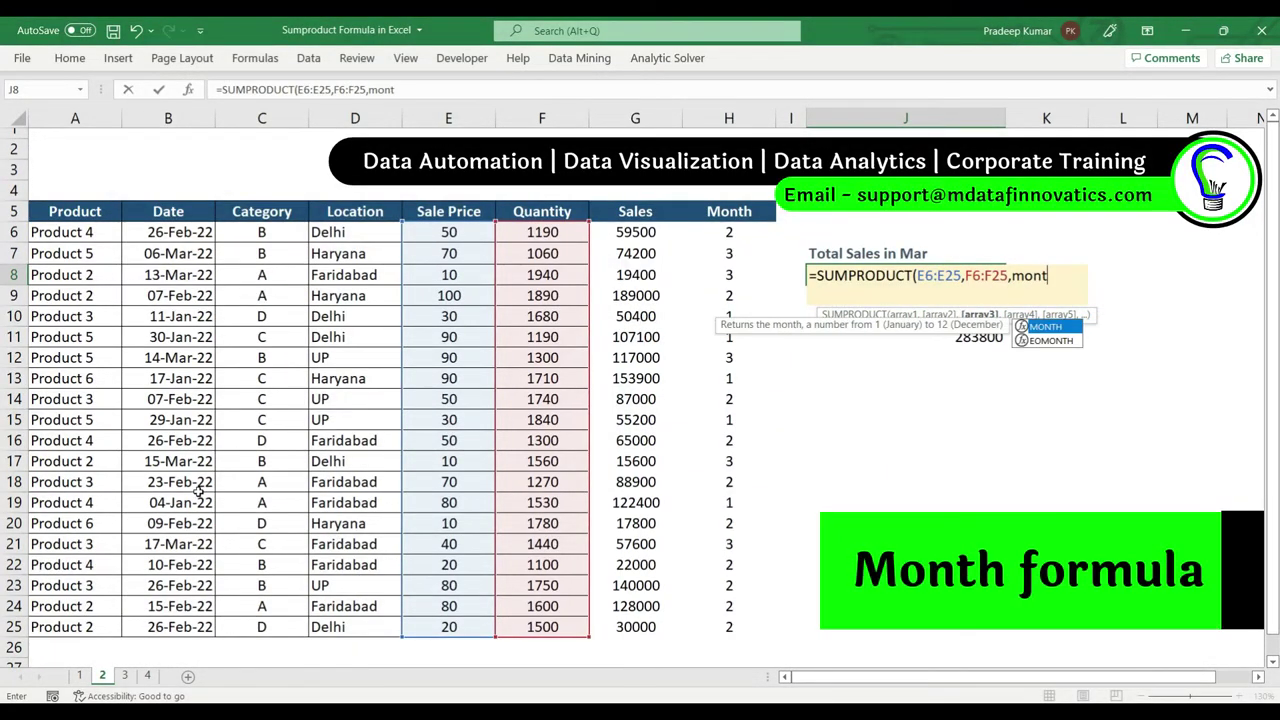
{"action": "type", "text": "h"}
{"action": "key", "text": "Tab"}
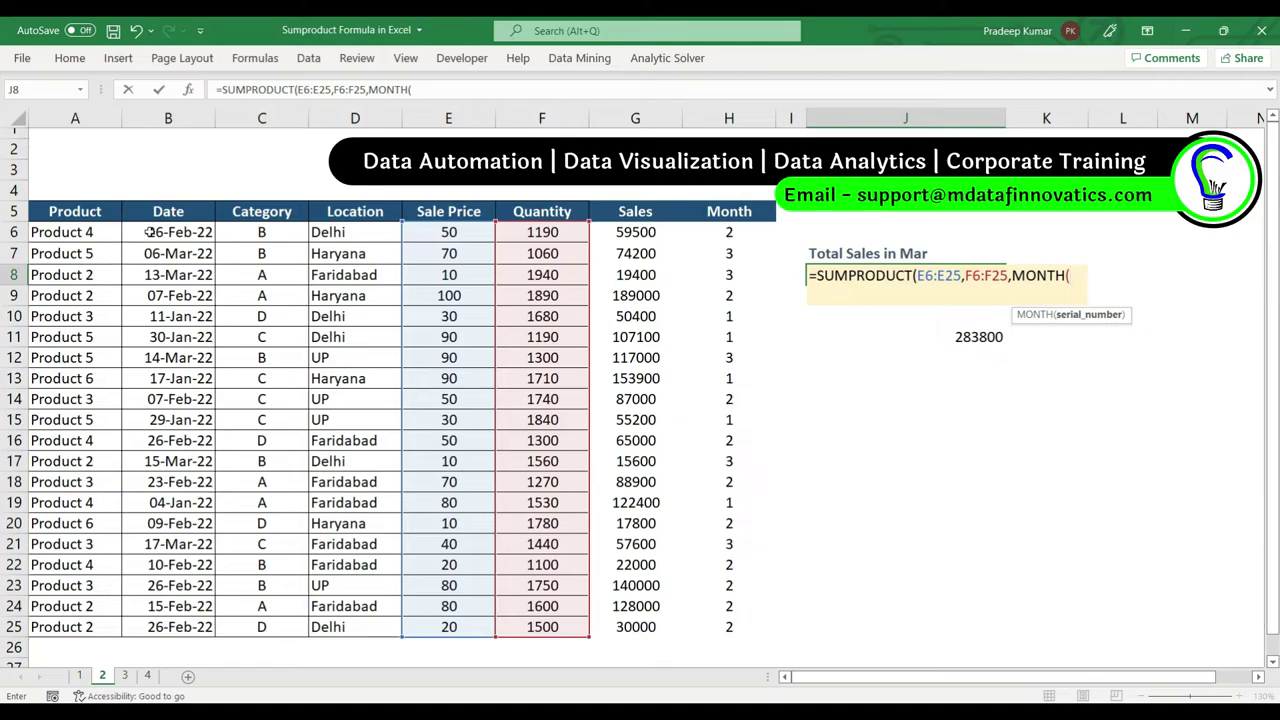
{"action": "left_click_drag", "start_coordinate": [148, 232], "coordinate": [170, 627]}
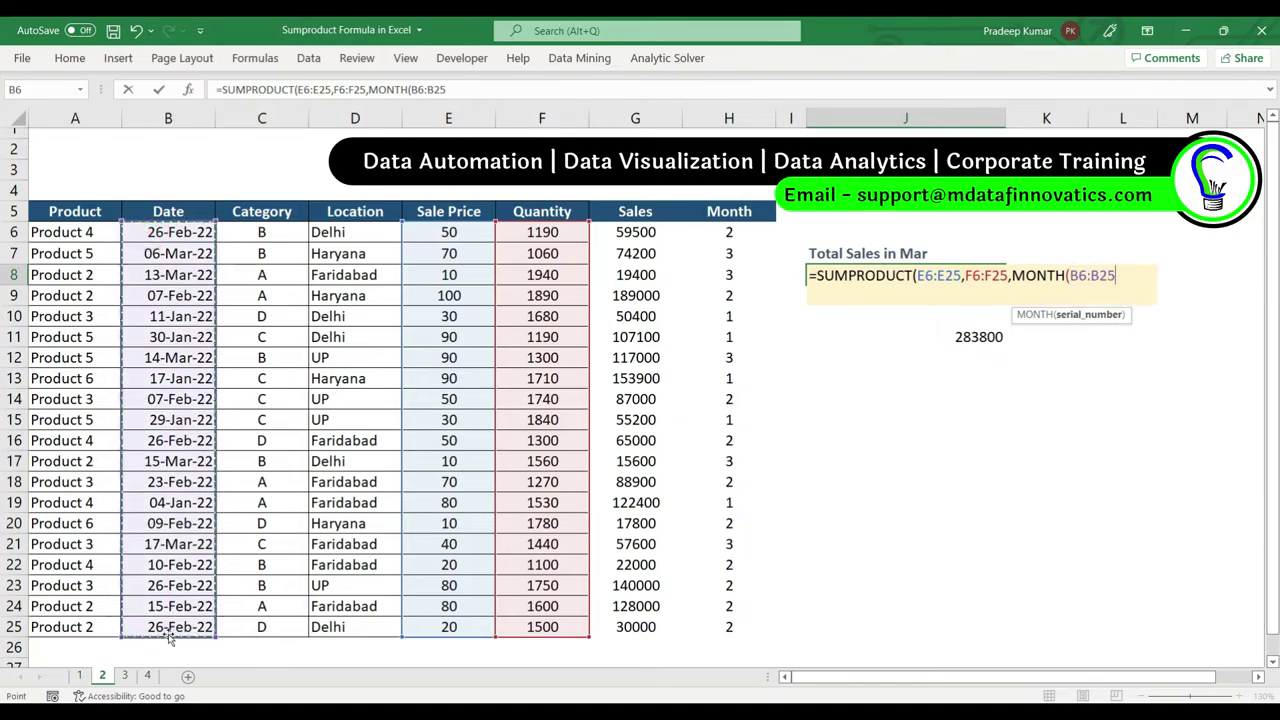
{"action": "type", "text": ")"}
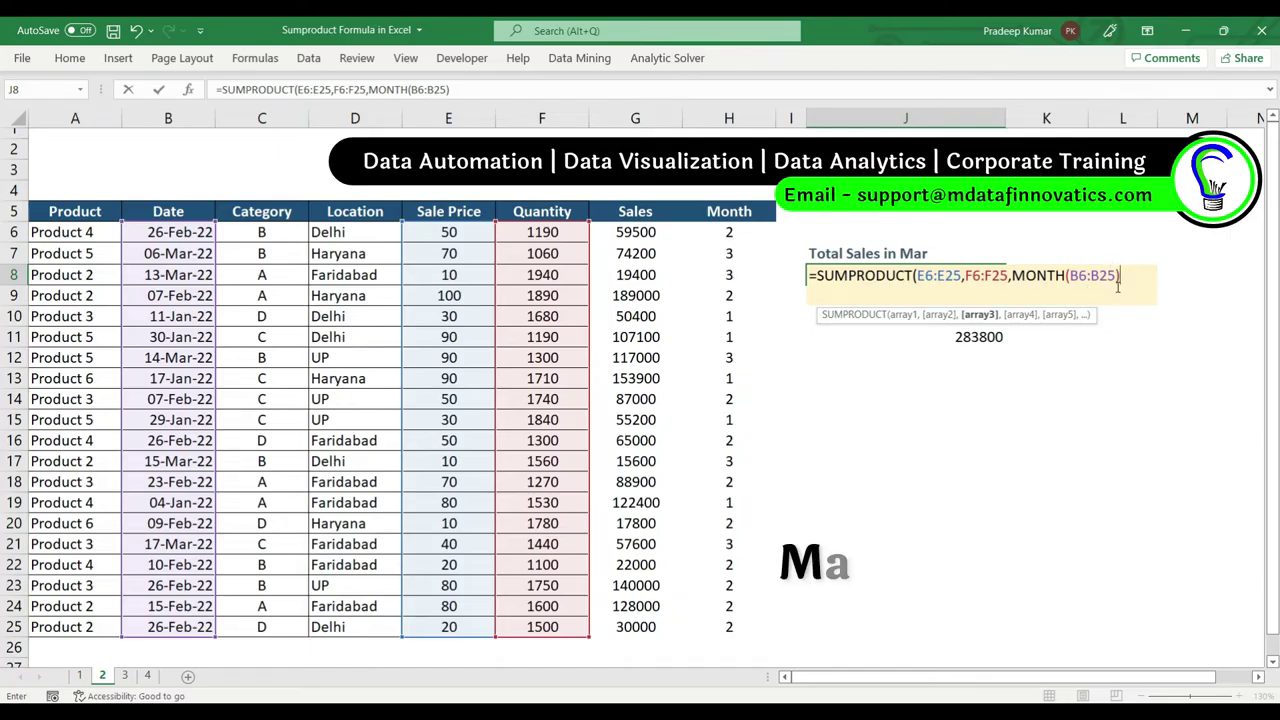
{"action": "type", "text": "=3"}
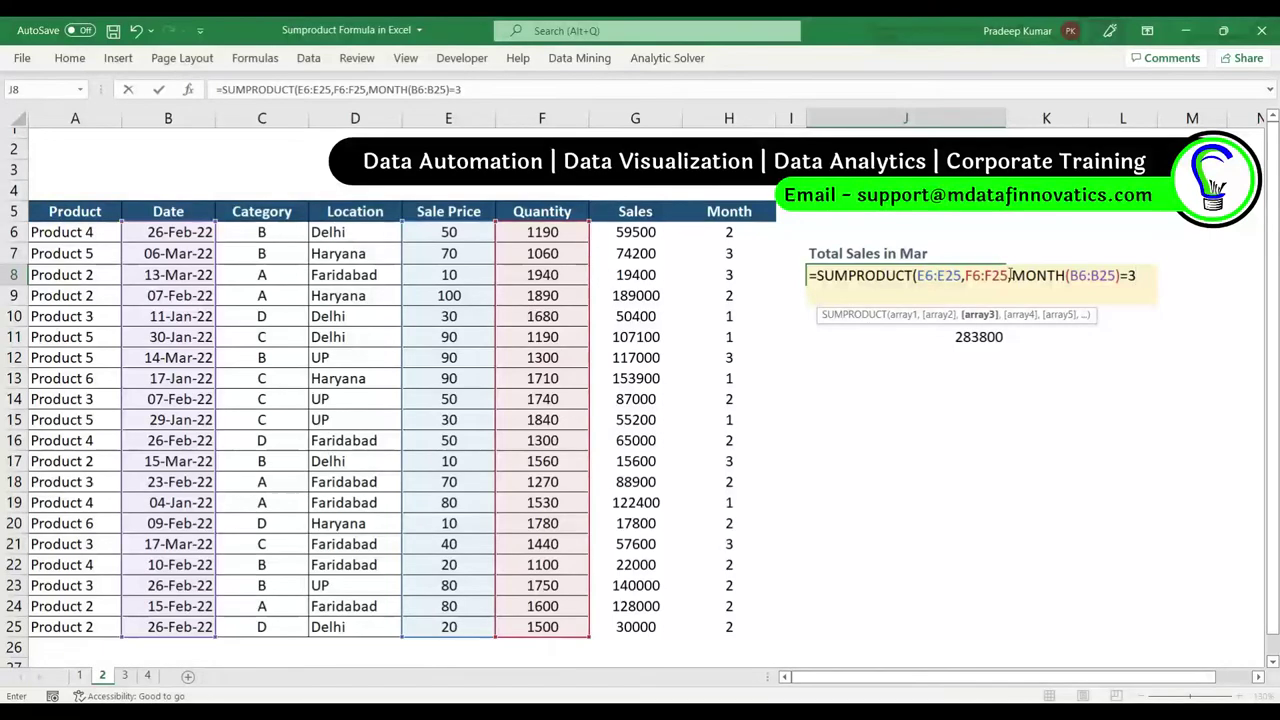
{"action": "left_click", "coordinate": [1012, 276]}
{"action": "type", "text": "("}
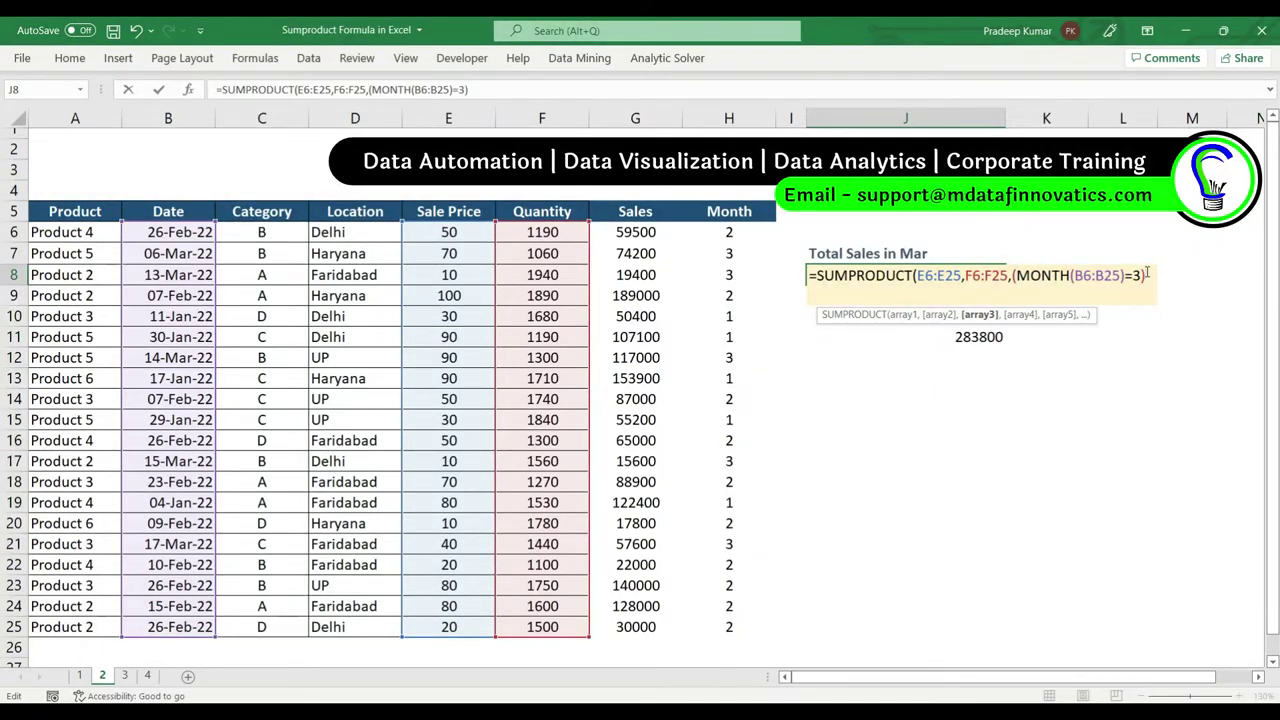
{"action": "type", "text": ")"}
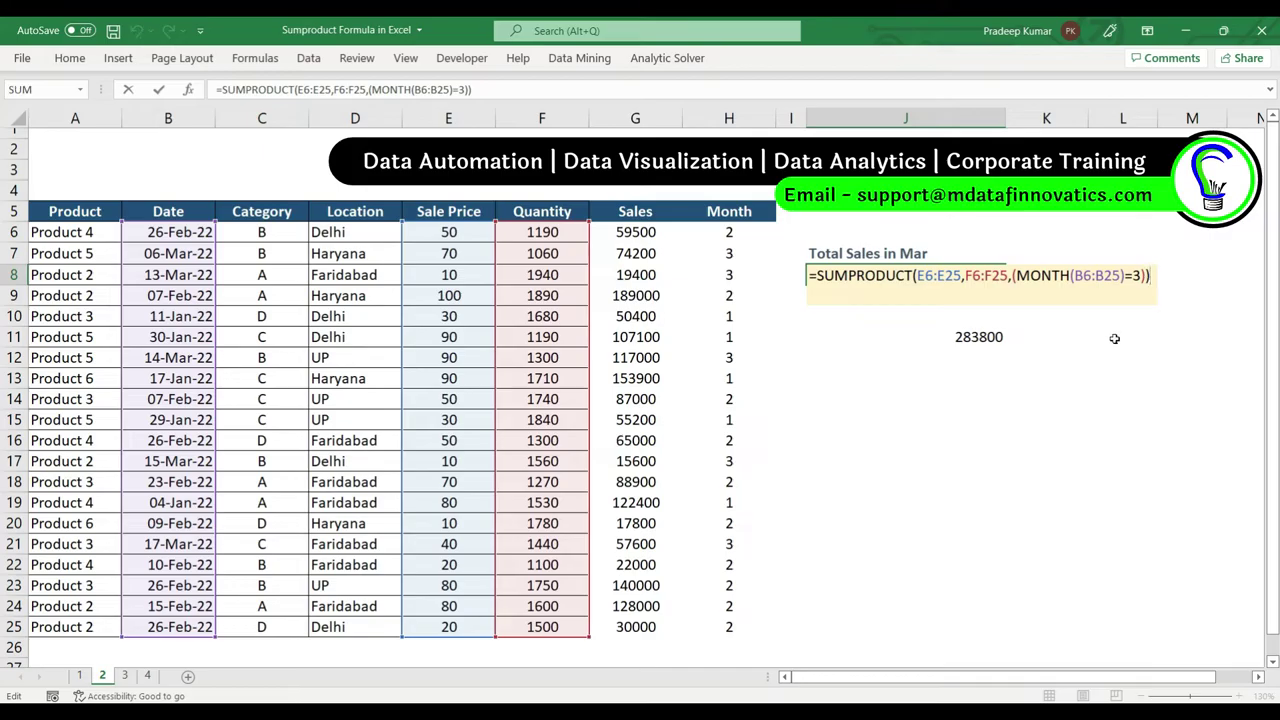
{"action": "key", "text": "Return"}
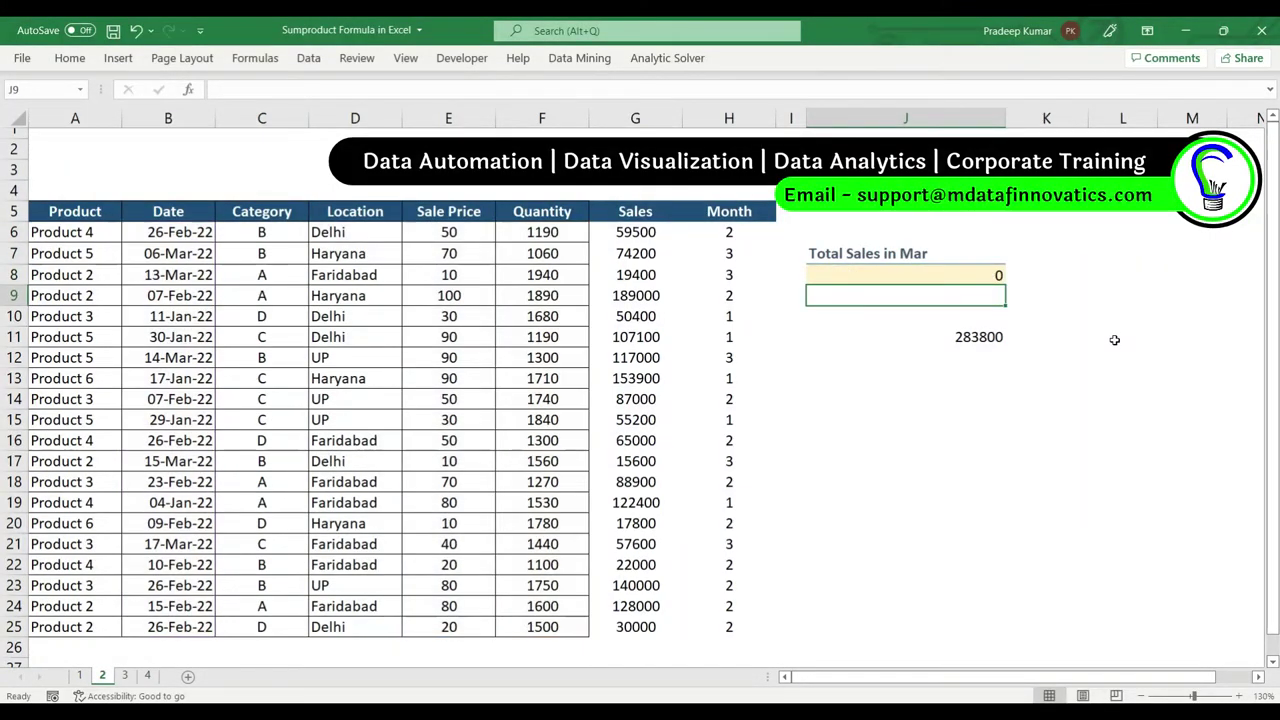
- Insert -- before the month condition in J8 so it returns 283800
{"action": "key", "text": "Up"}
{"action": "key", "text": "F2"}
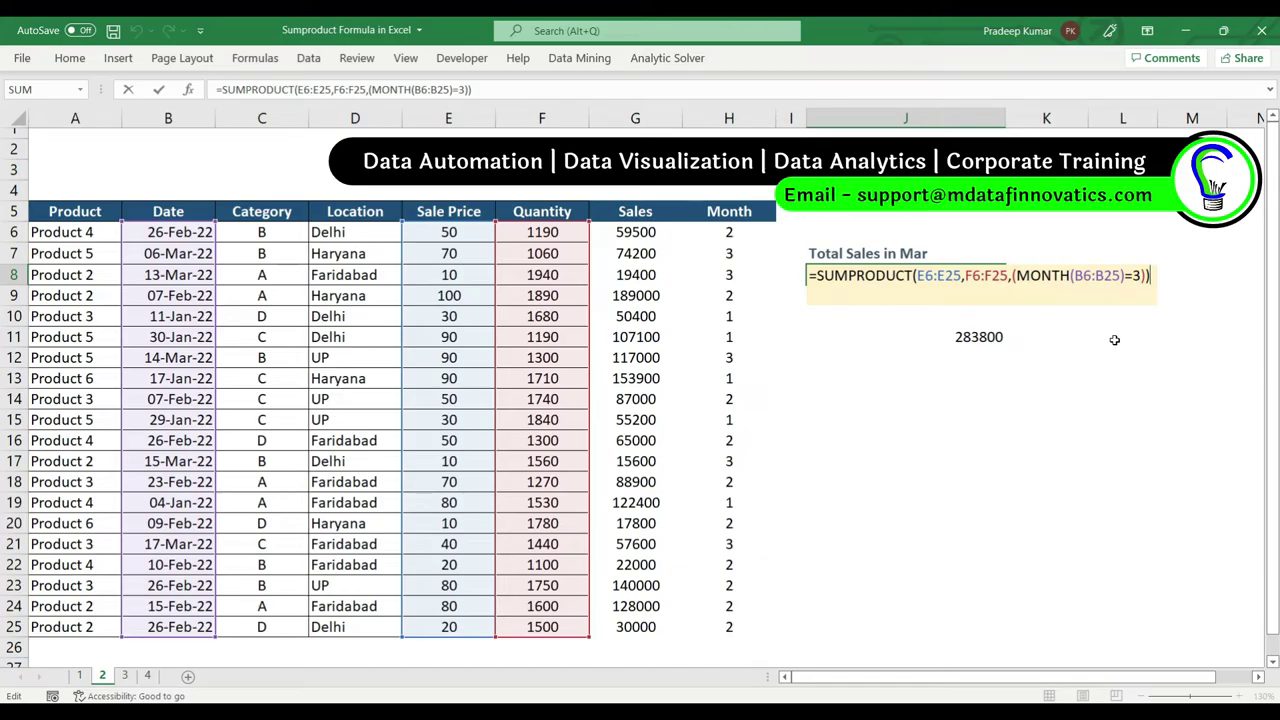
{"action": "left_click", "coordinate": [1010, 276]}
{"action": "type", "text": "--"}
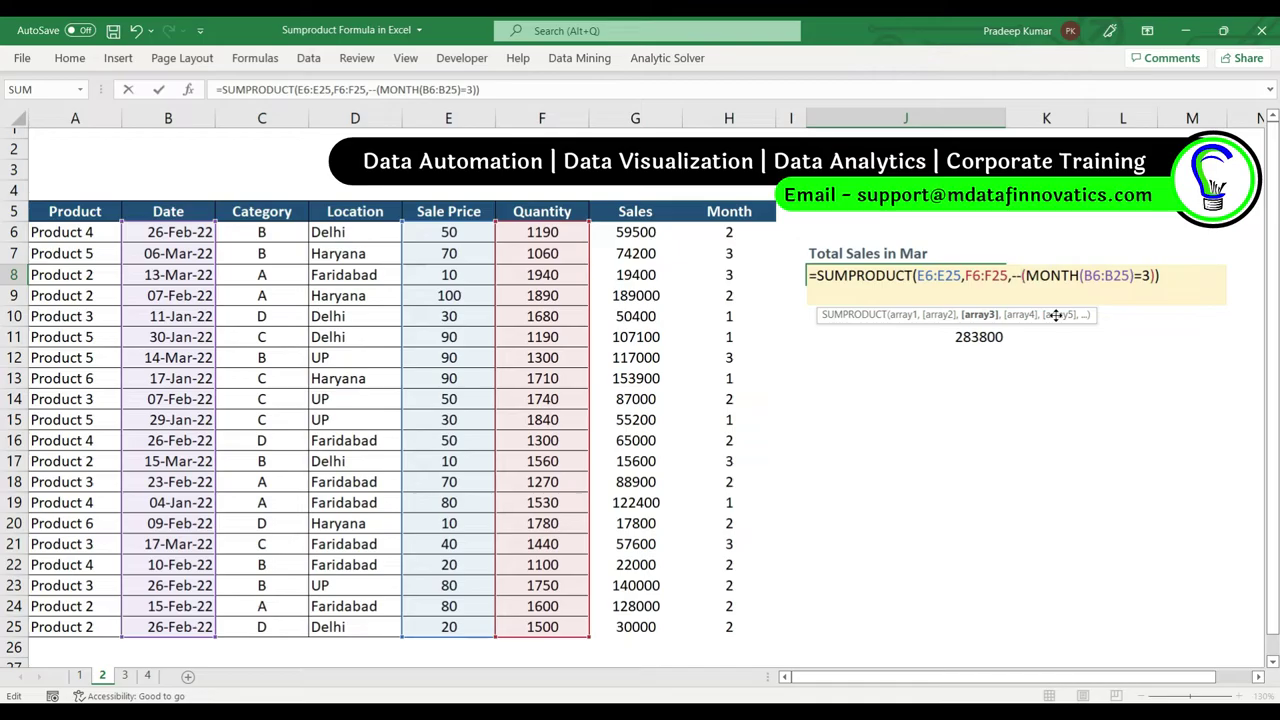
{"action": "key", "text": "Return"}
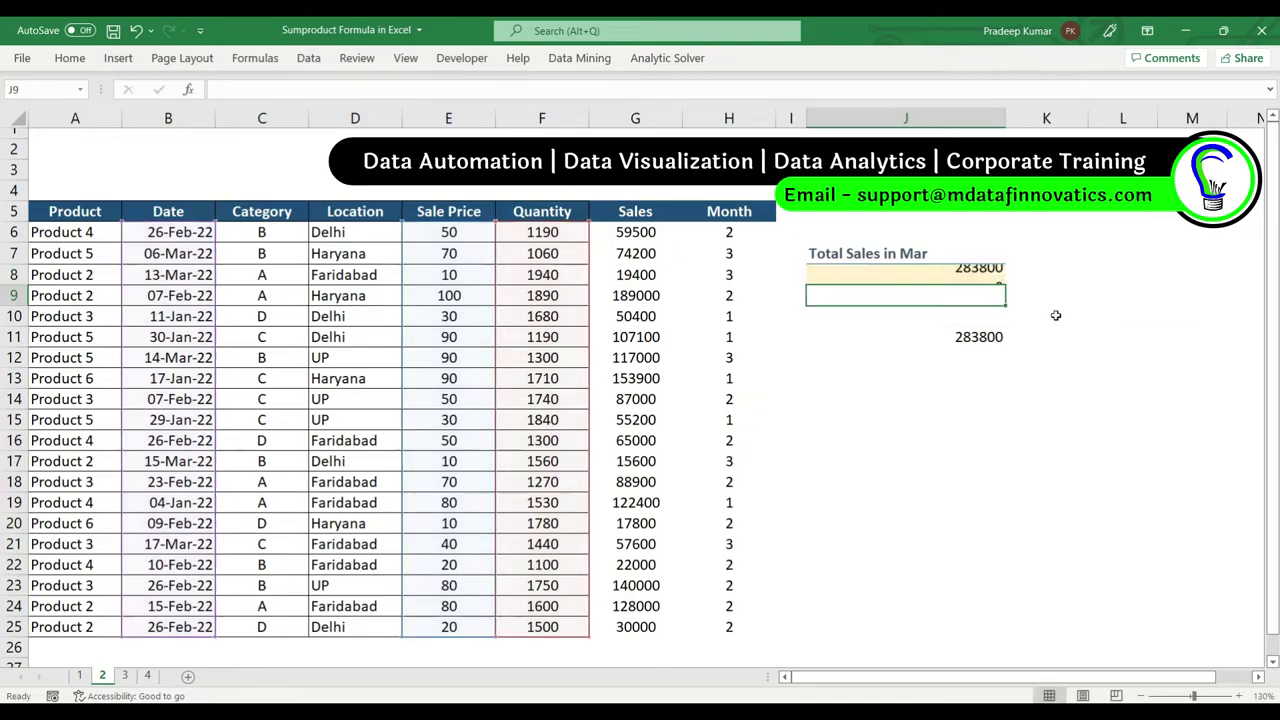
- Compare the J11 SUMIFS and J8 SUMPRODUCT formulas without changes, then go to sheet 3
{"action": "key", "text": "Up"}
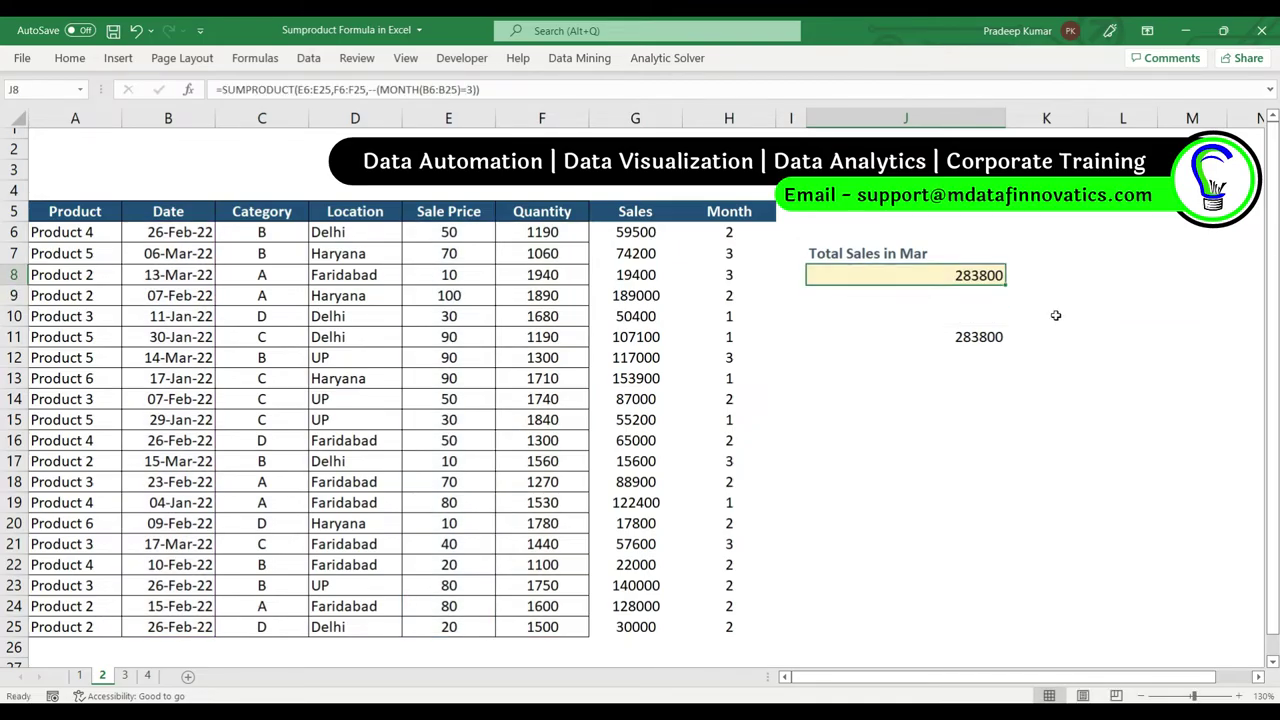
{"action": "left_click", "coordinate": [988, 334]}
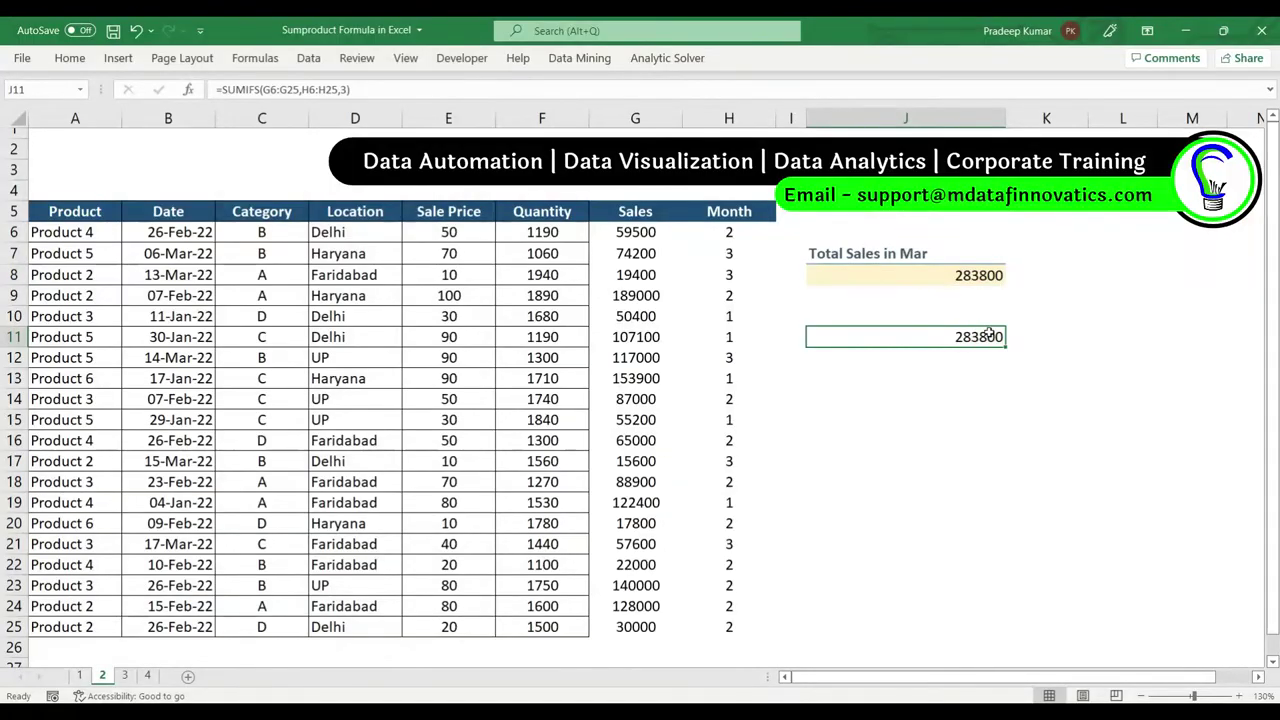
{"action": "double_click", "coordinate": [988, 336]}
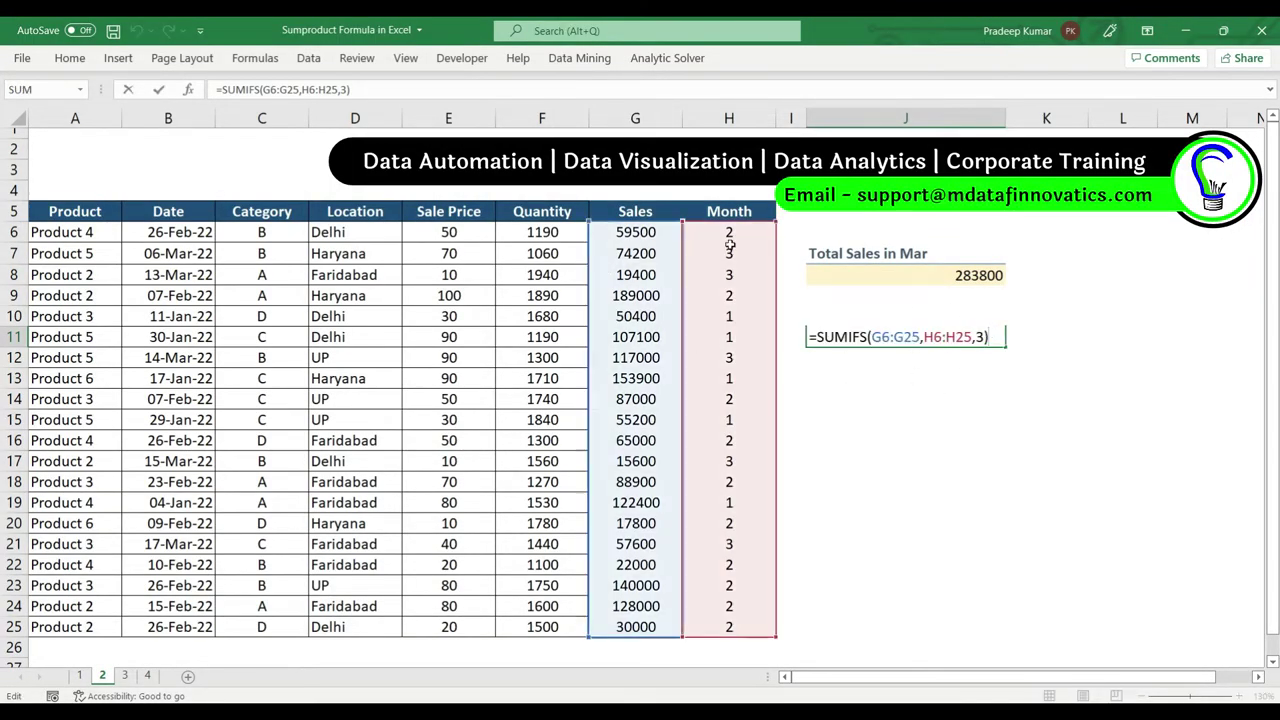
{"action": "key", "text": "Escape"}
{"action": "left_click", "coordinate": [939, 273]}
{"action": "double_click", "coordinate": [939, 273]}
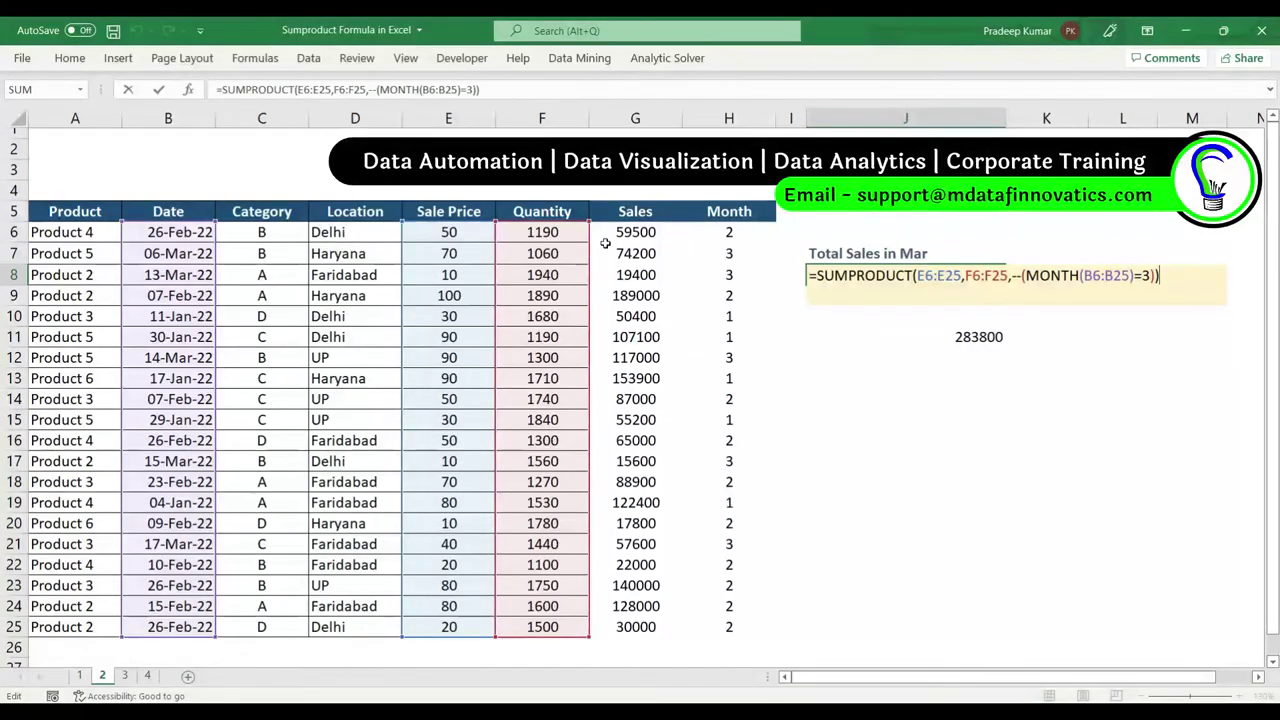
{"action": "key", "text": "Escape"}
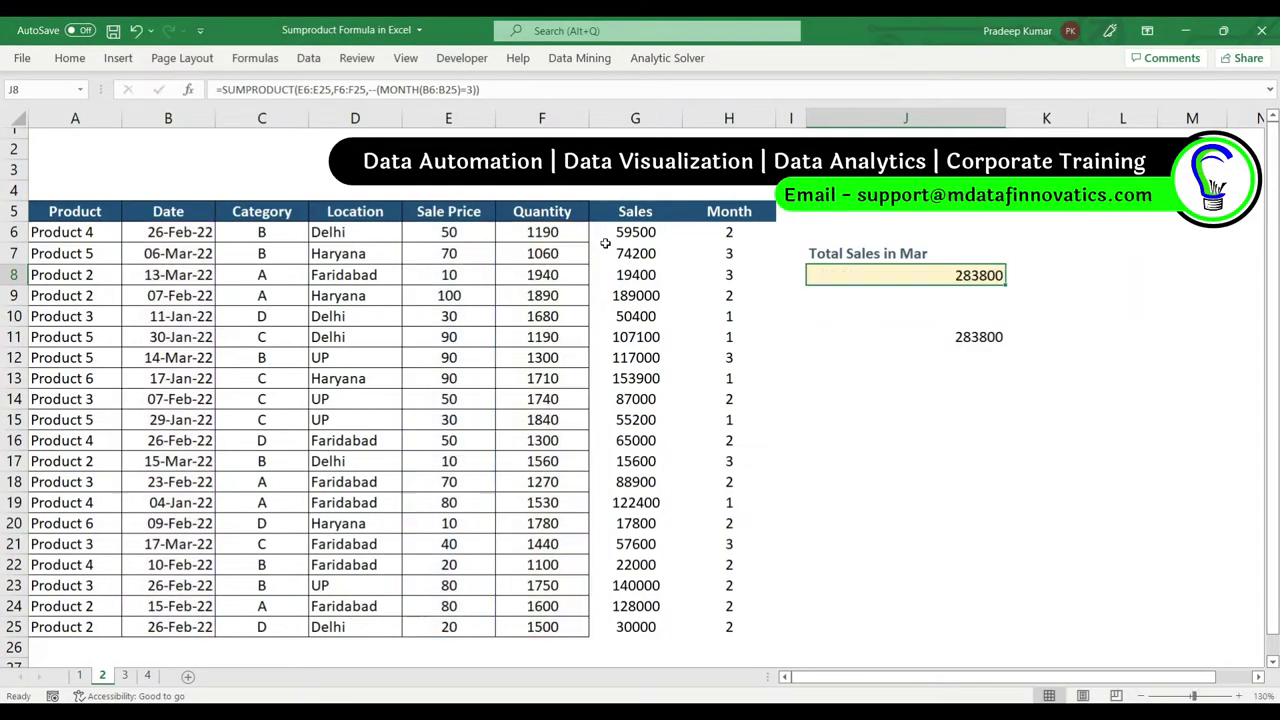
{"action": "left_click", "coordinate": [130, 677]}
- Review the six-product Pricing and Sales Quantity tables by city, then select Total Sales cell I10
{"action": "left_click", "coordinate": [788, 316]}
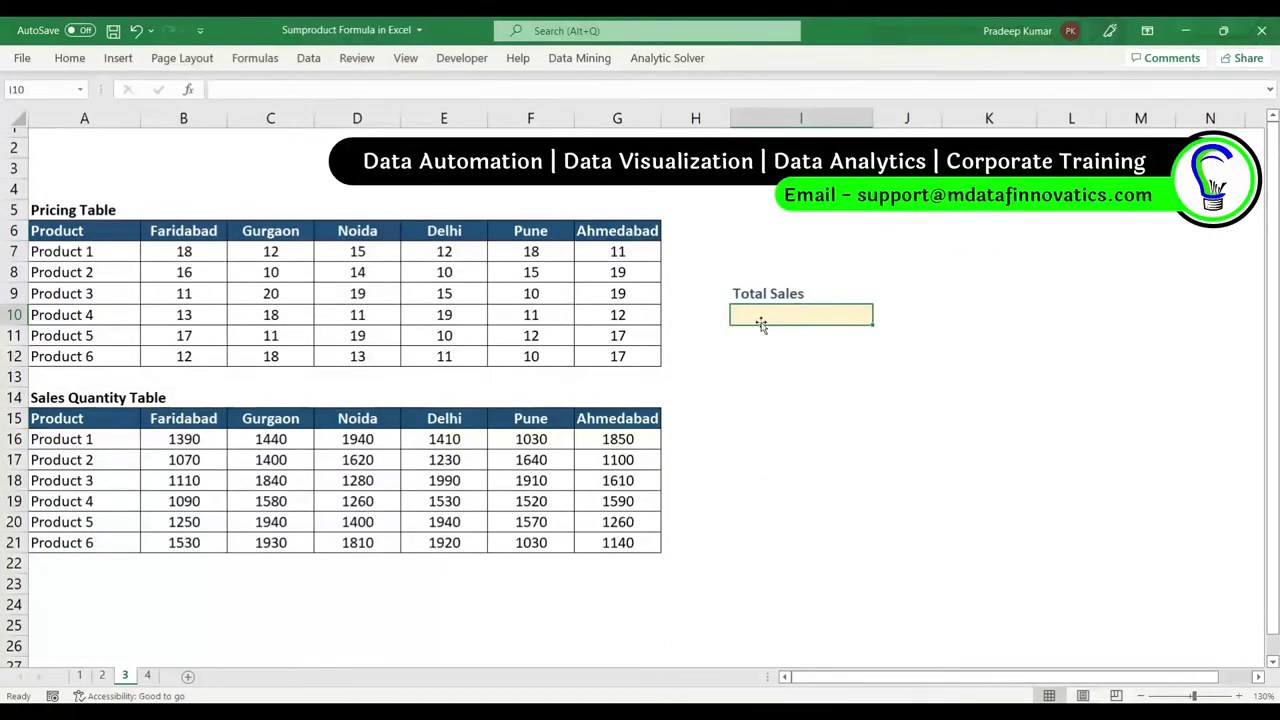
{"action": "left_click_drag", "start_coordinate": [99, 244], "coordinate": [102, 348]}
{"action": "left_click_drag", "start_coordinate": [192, 231], "coordinate": [617, 231]}
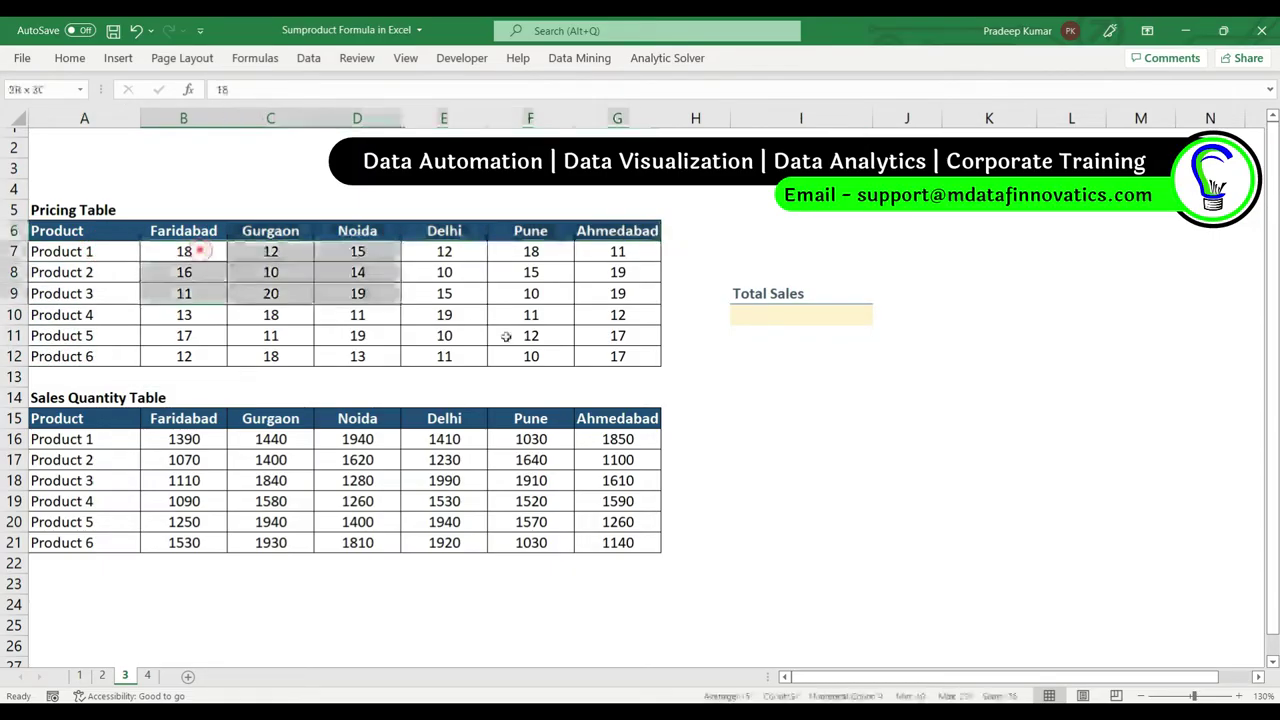
{"action": "left_click_drag", "start_coordinate": [193, 258], "coordinate": [622, 360]}
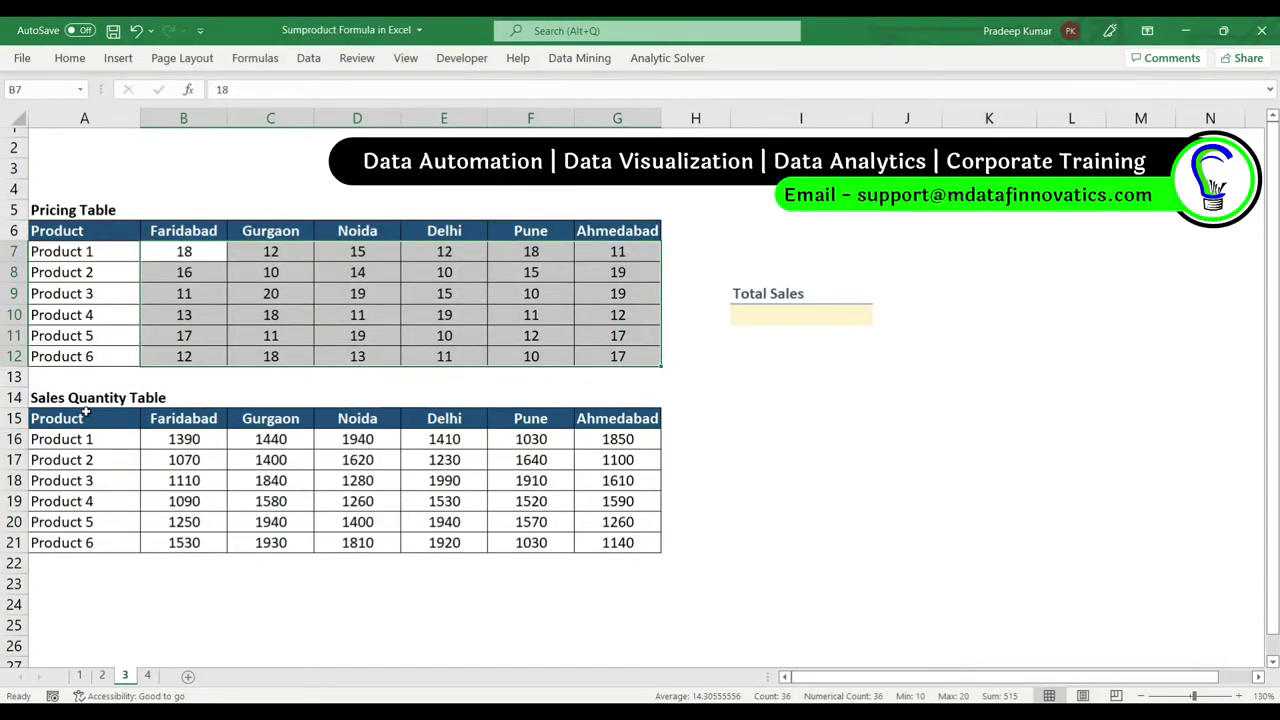
{"action": "left_click_drag", "start_coordinate": [86, 412], "coordinate": [613, 537]}
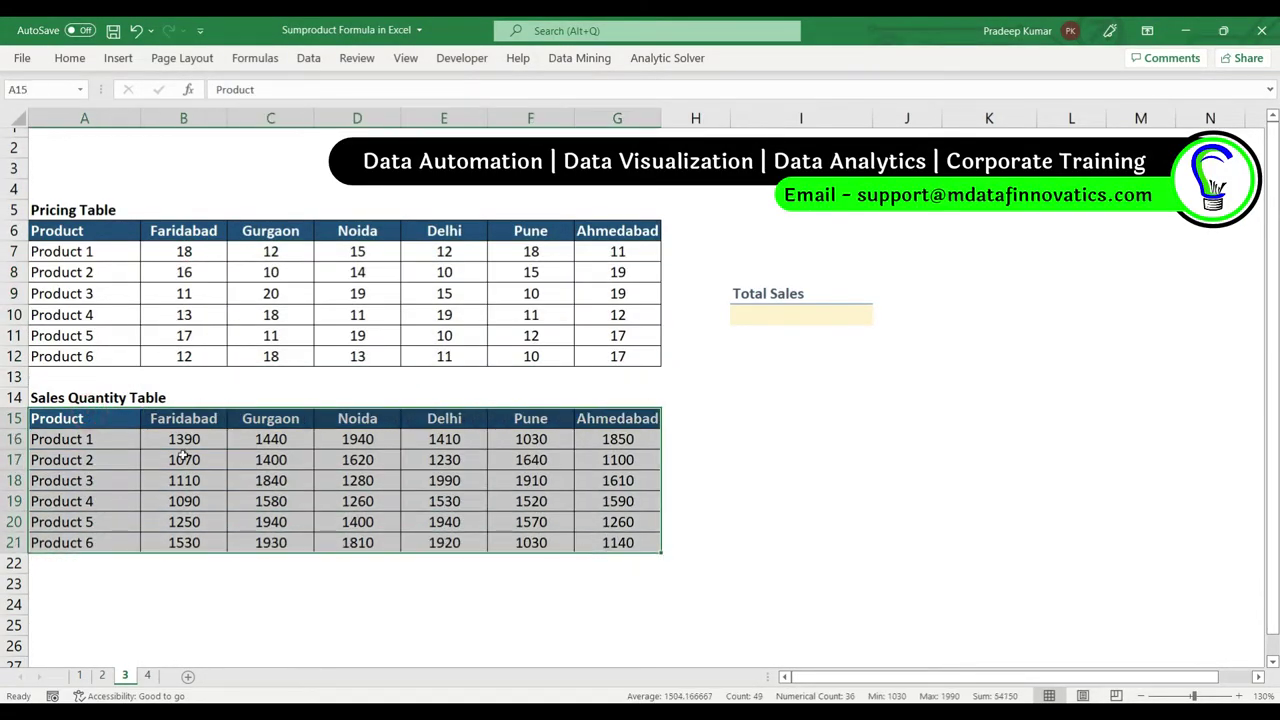
{"action": "left_click_drag", "start_coordinate": [114, 437], "coordinate": [100, 540]}
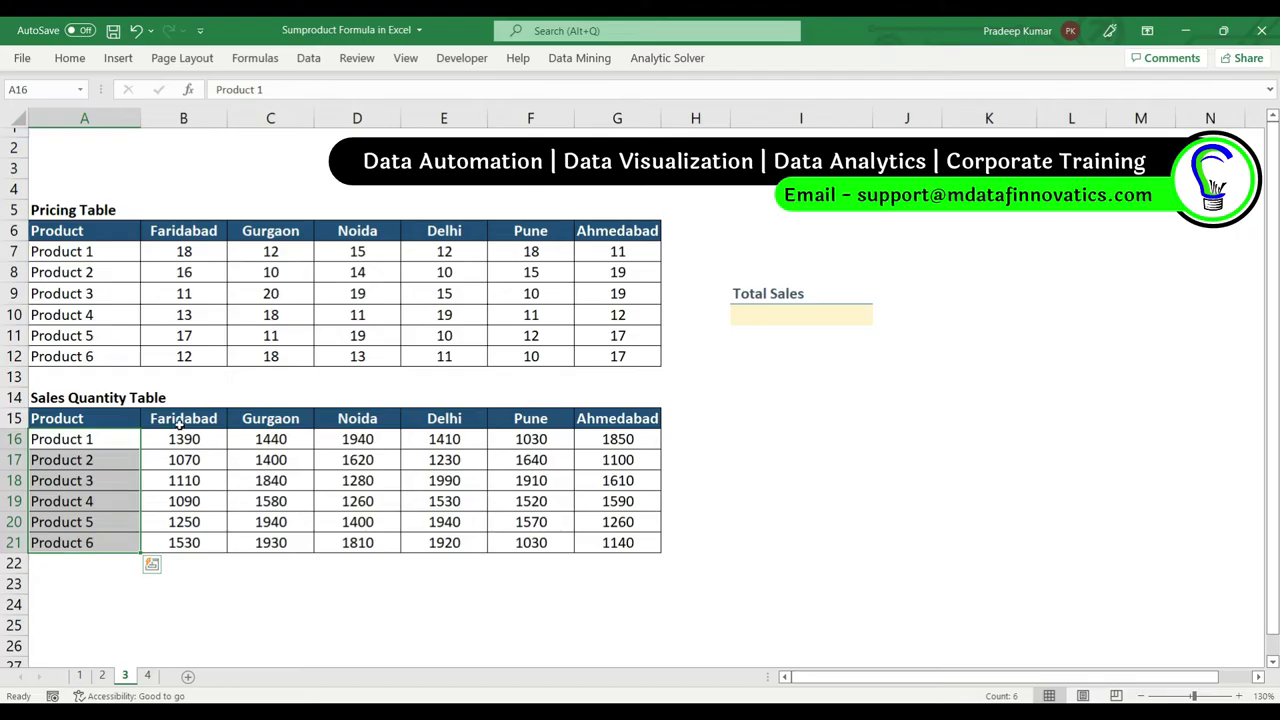
{"action": "left_click_drag", "start_coordinate": [180, 425], "coordinate": [582, 401]}
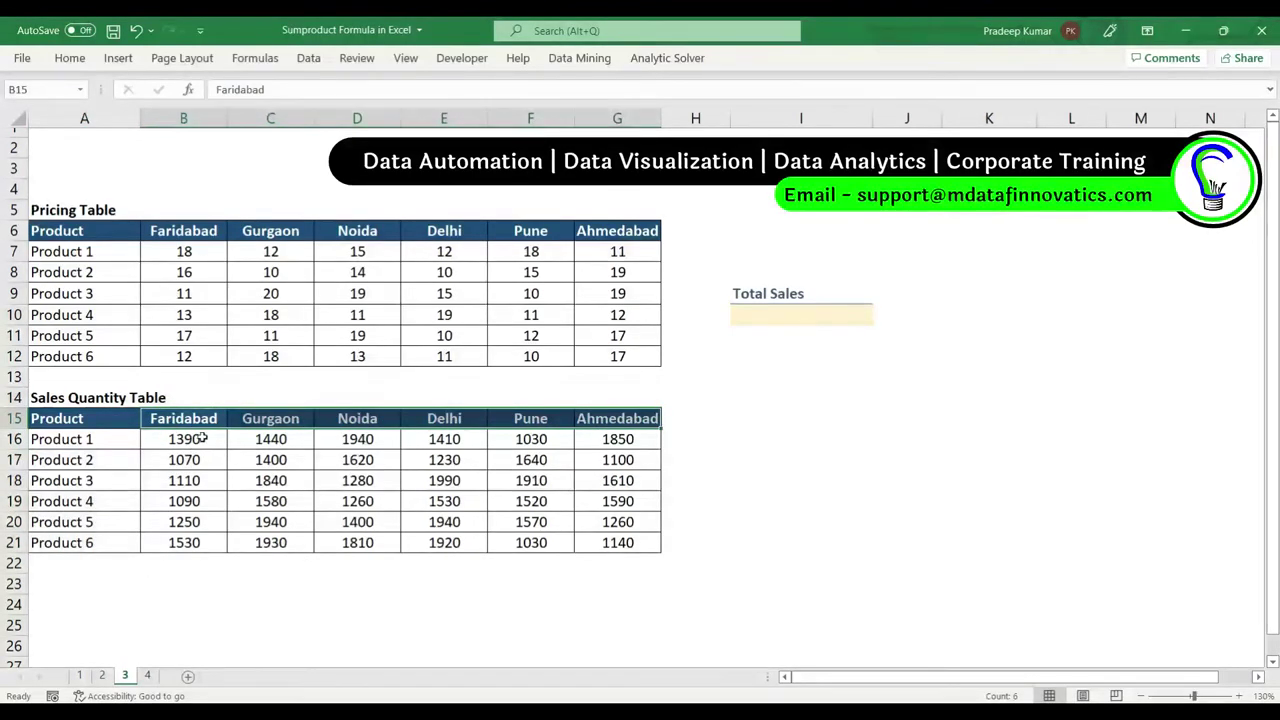
{"action": "mouse_move", "coordinate": [200, 440]}
{"action": "left_mouse_down"}
{"action": "mouse_move", "coordinate": [559, 549]}
{"action": "mouse_move", "coordinate": [650, 548]}
{"action": "left_mouse_up"}
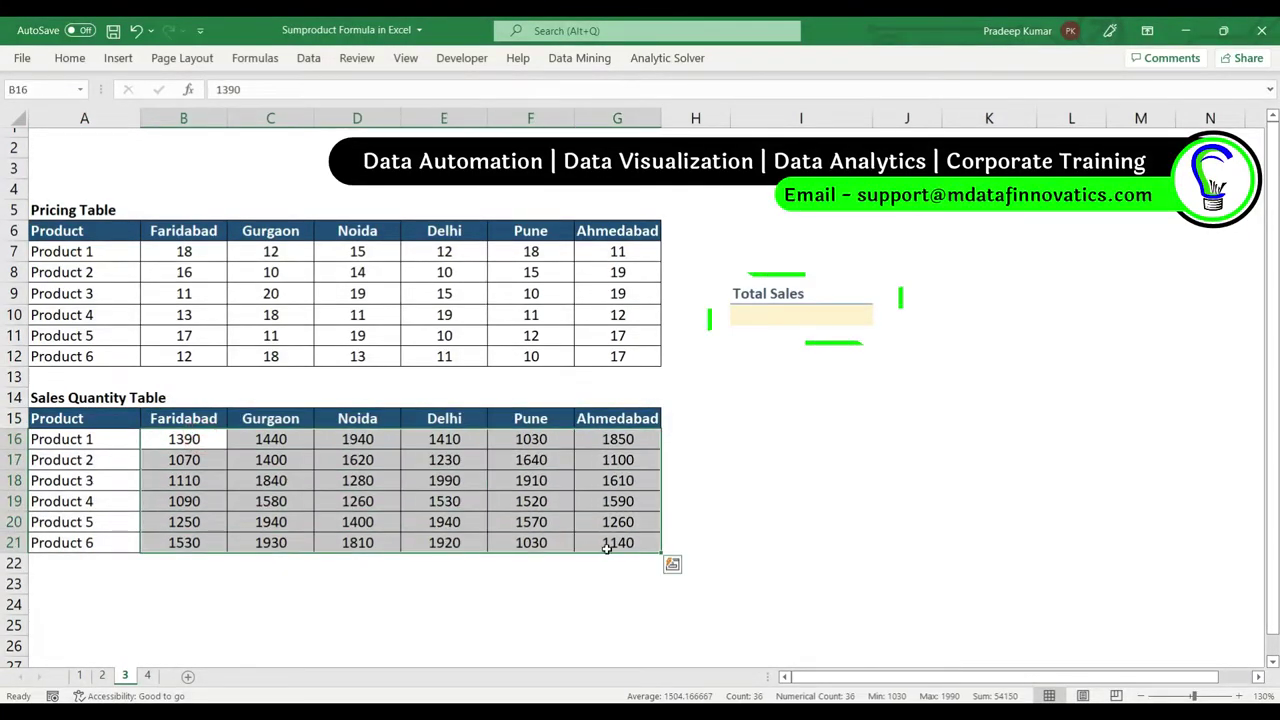
{"action": "left_click", "coordinate": [834, 316]}
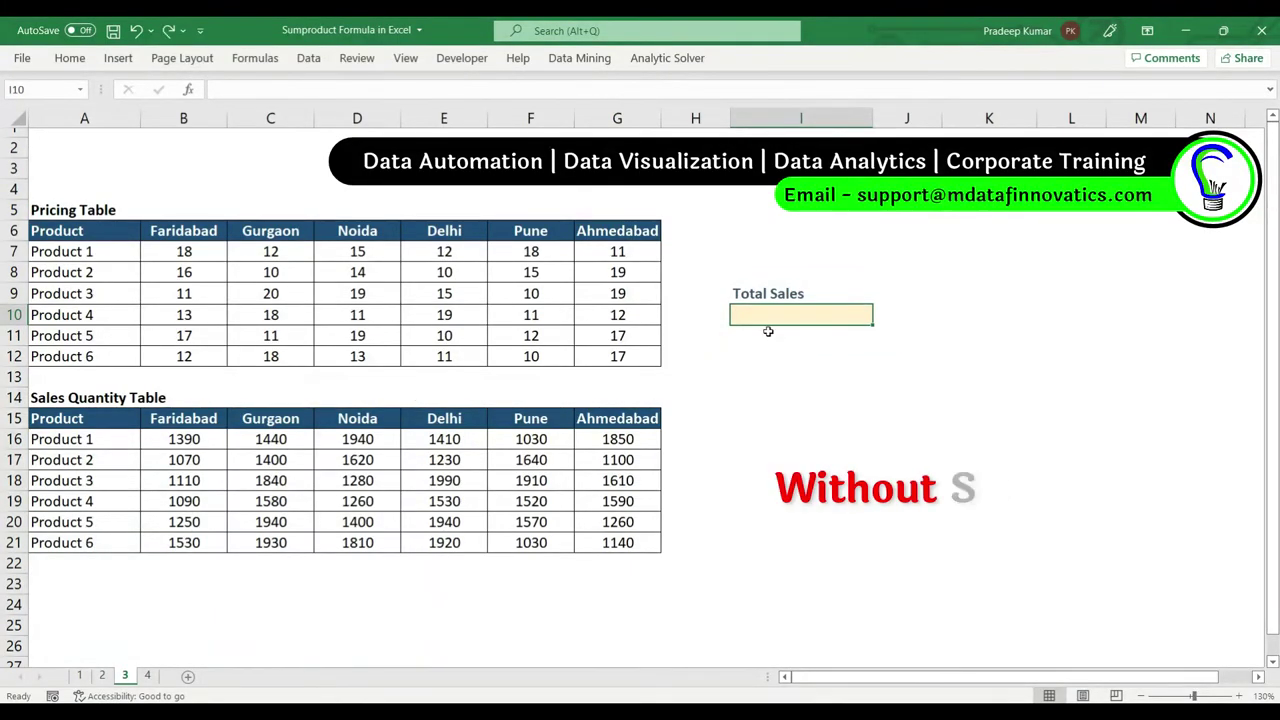
- Copy the quantity table's product labels to A23 below the table
{"action": "scroll", "coordinate": [390, 292], "scroll_direction": "down", "scroll_amount": 3}
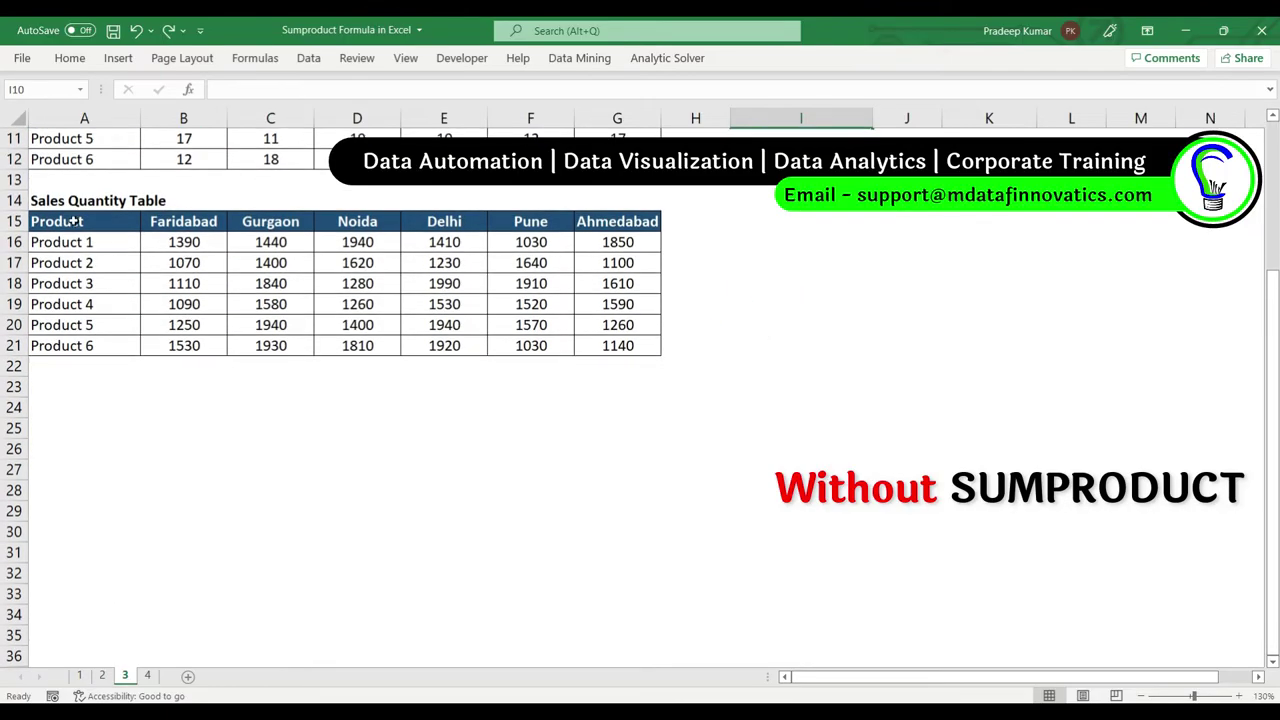
{"action": "left_click_drag", "start_coordinate": [73, 222], "coordinate": [92, 349]}
{"action": "key", "text": "ctrl+c"}
{"action": "left_click", "coordinate": [80, 388]}
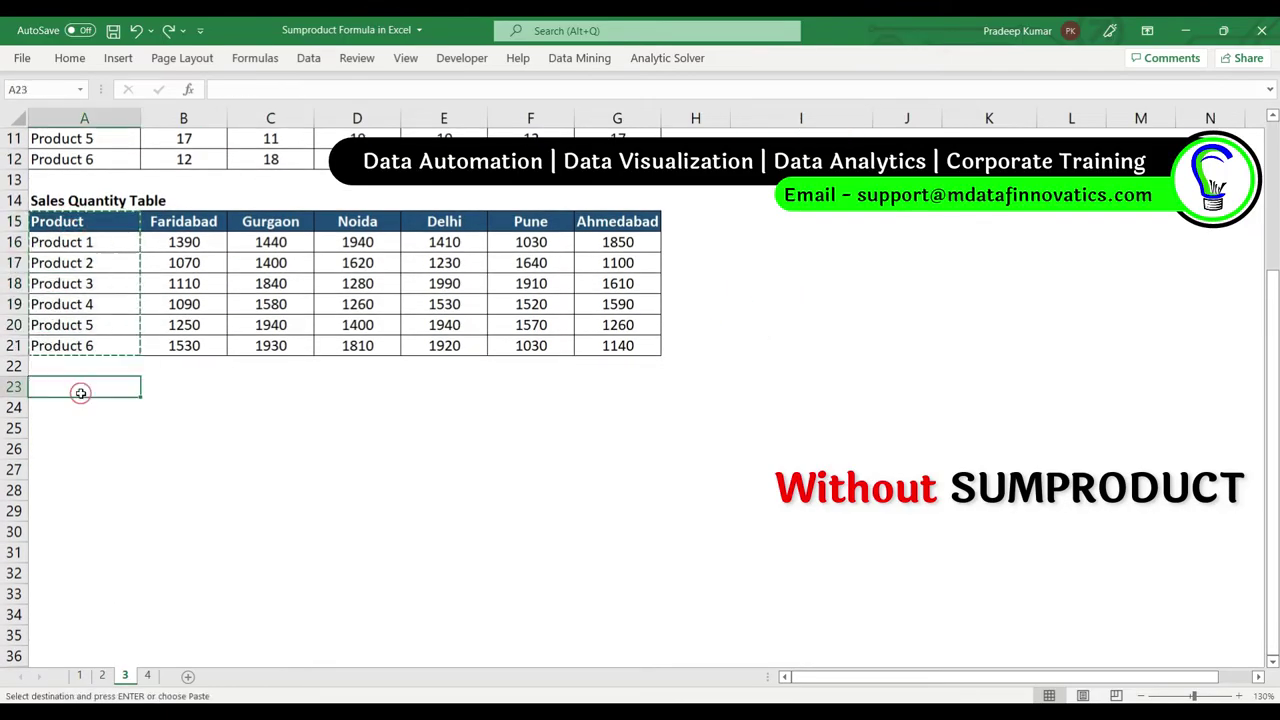
{"action": "key", "text": "ctrl+v"}
- Enter =B7*B16 in B24 and fill it across the B24:G29 product-by-city grid
{"action": "left_click", "coordinate": [186, 409]}
{"action": "type", "text": "="}
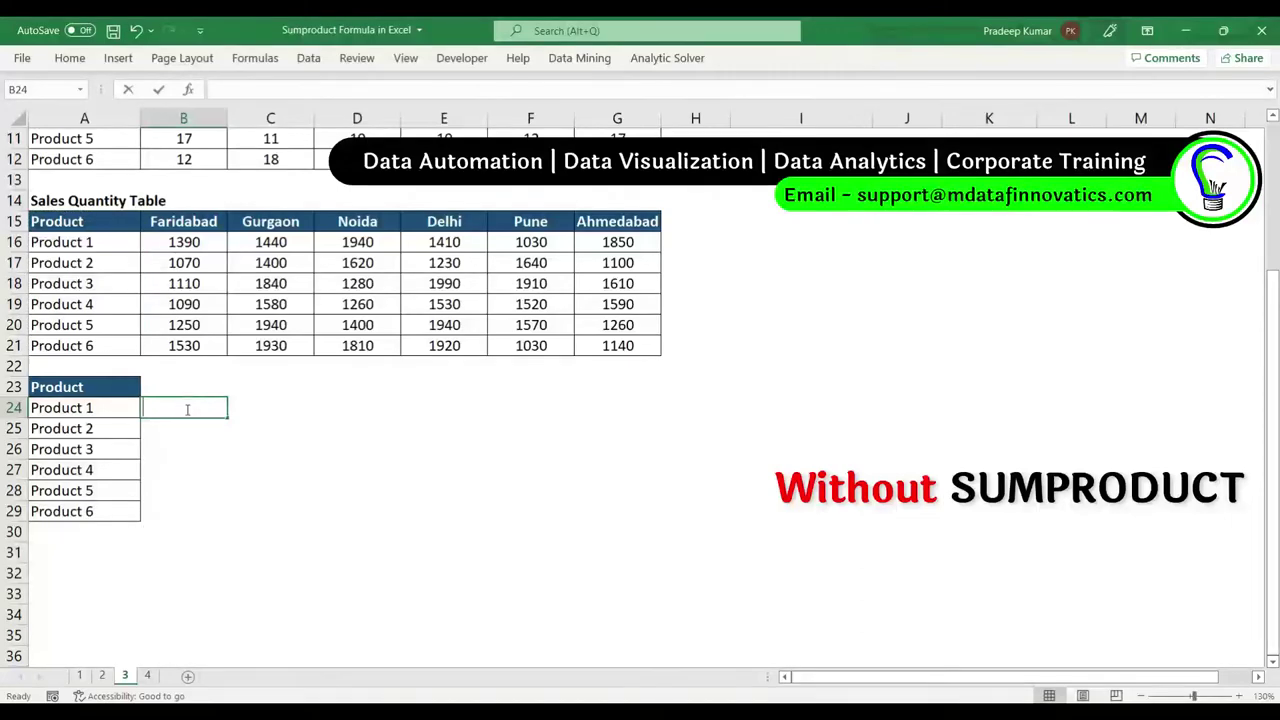
{"action": "scroll", "coordinate": [280, 372], "scroll_direction": "up", "scroll_amount": 3}
{"action": "left_click", "coordinate": [190, 251]}
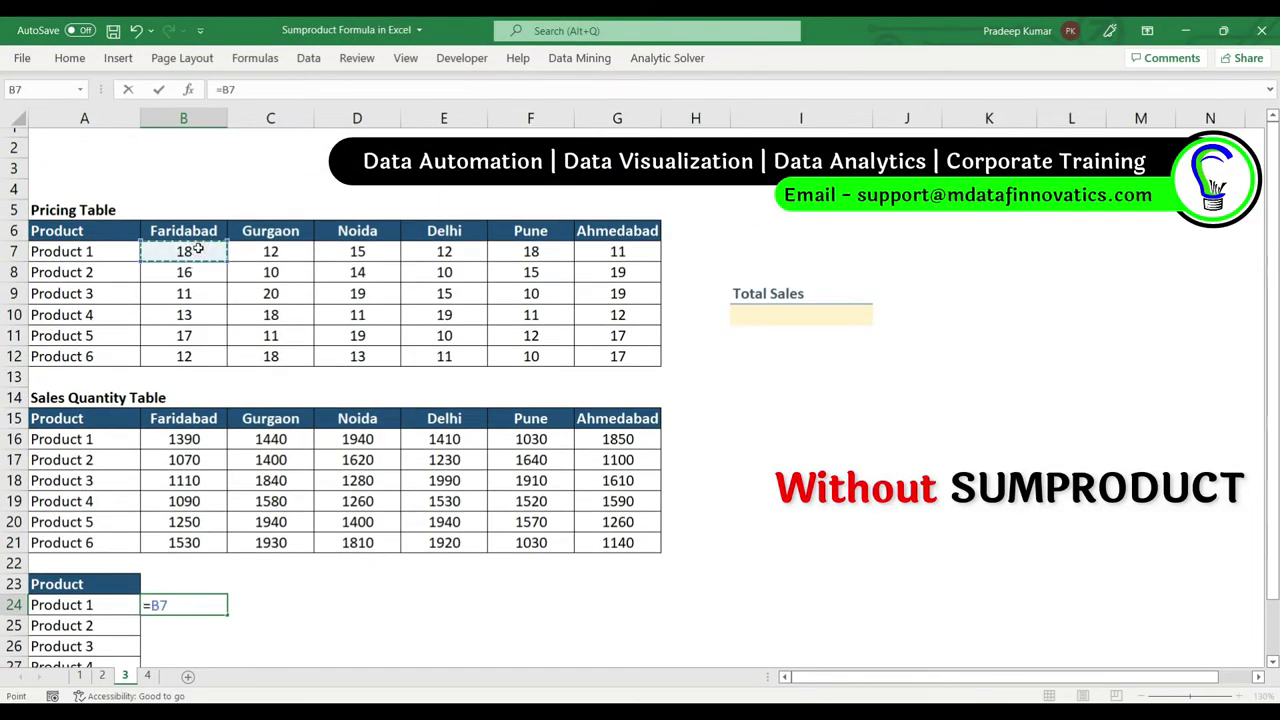
{"action": "type", "text": "*"}
{"action": "left_click", "coordinate": [180, 442]}
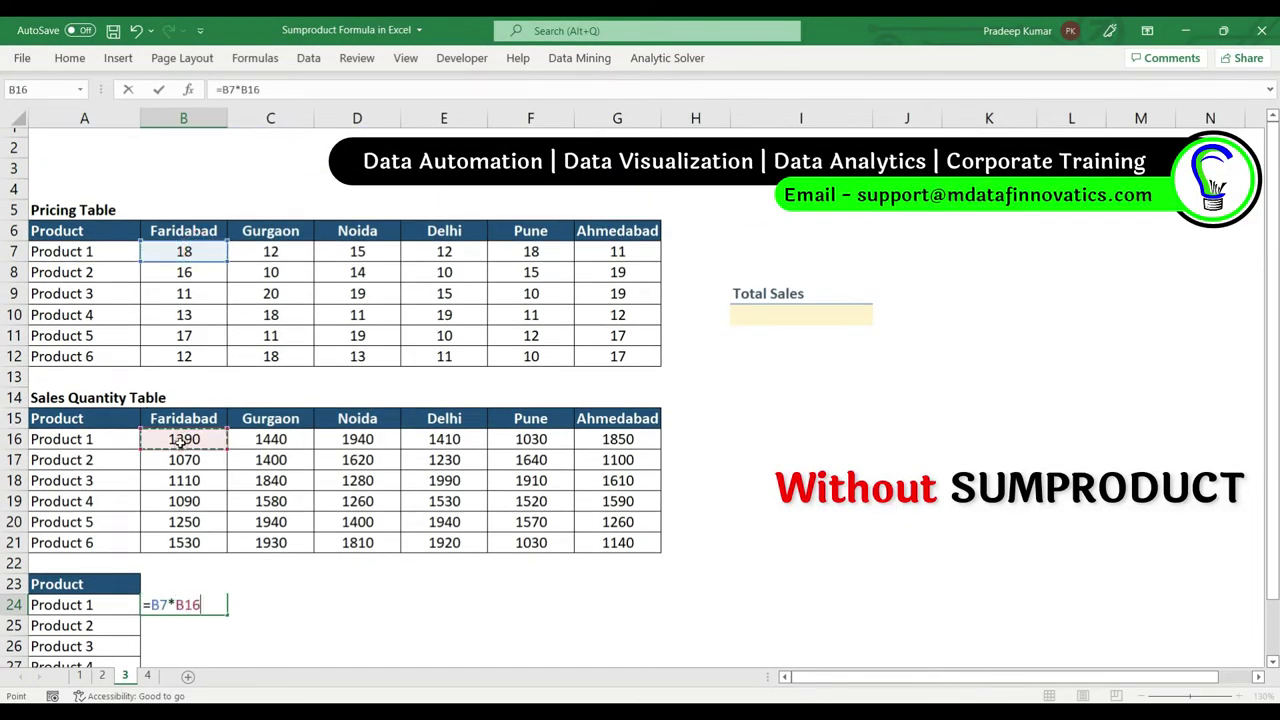
{"action": "key", "text": "Return"}
{"action": "scroll", "coordinate": [181, 442], "scroll_direction": "down", "scroll_amount": 3}
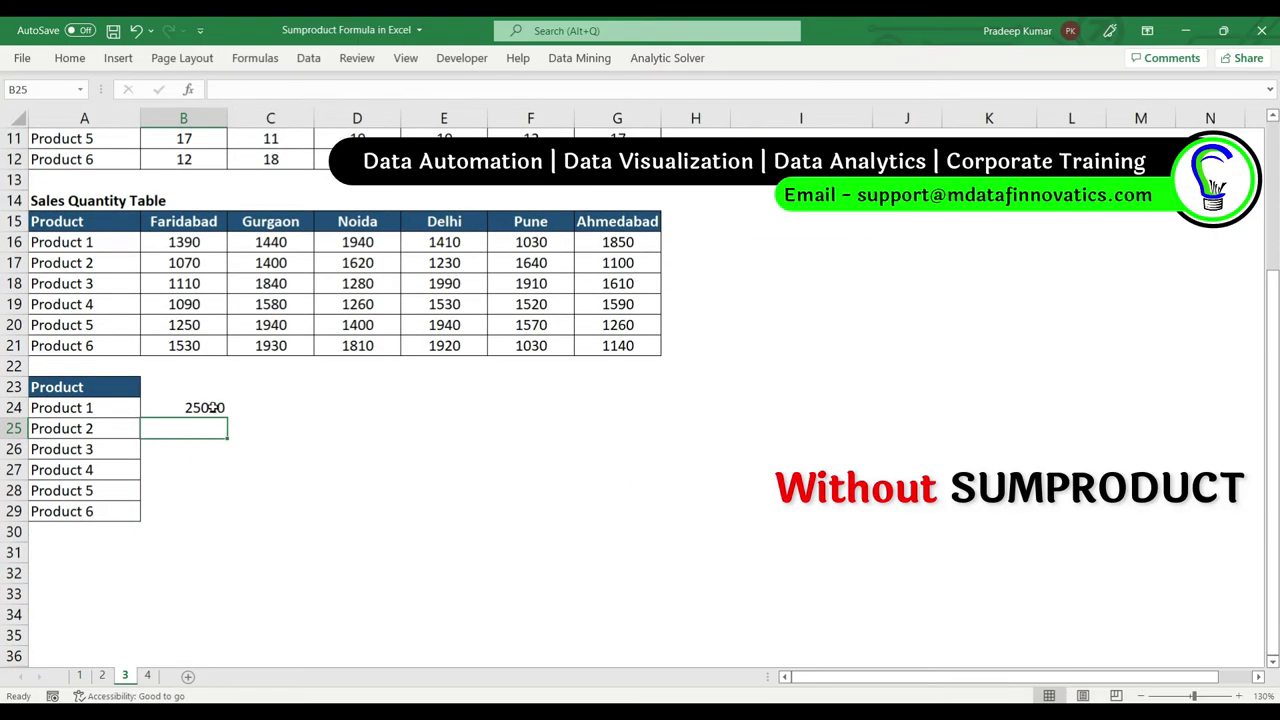
{"action": "left_click", "coordinate": [200, 413]}
{"action": "key", "text": "ctrl+c"}
{"action": "left_click_drag", "start_coordinate": [200, 413], "coordinate": [606, 508]}
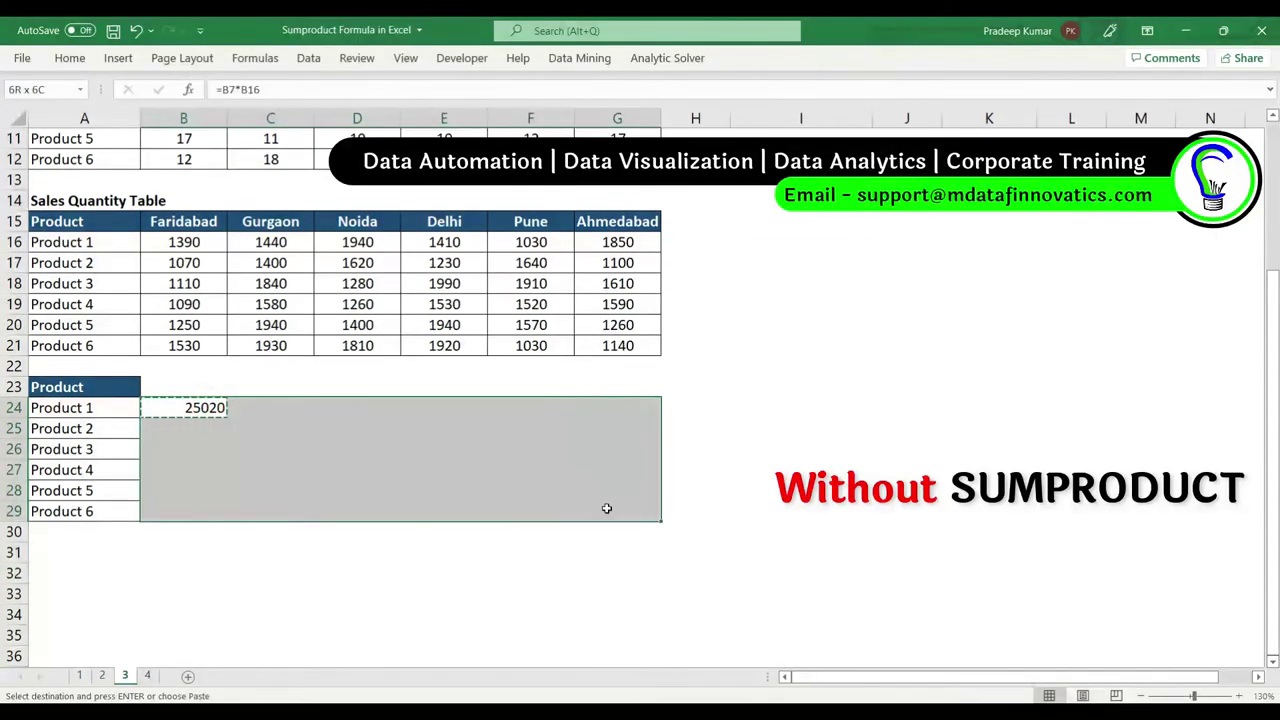
{"action": "key", "text": "Return"}
- Add SUM column totals for each city in row 30, B30 through G30
{"action": "left_click", "coordinate": [190, 531]}
{"action": "type", "text": "=SU"}
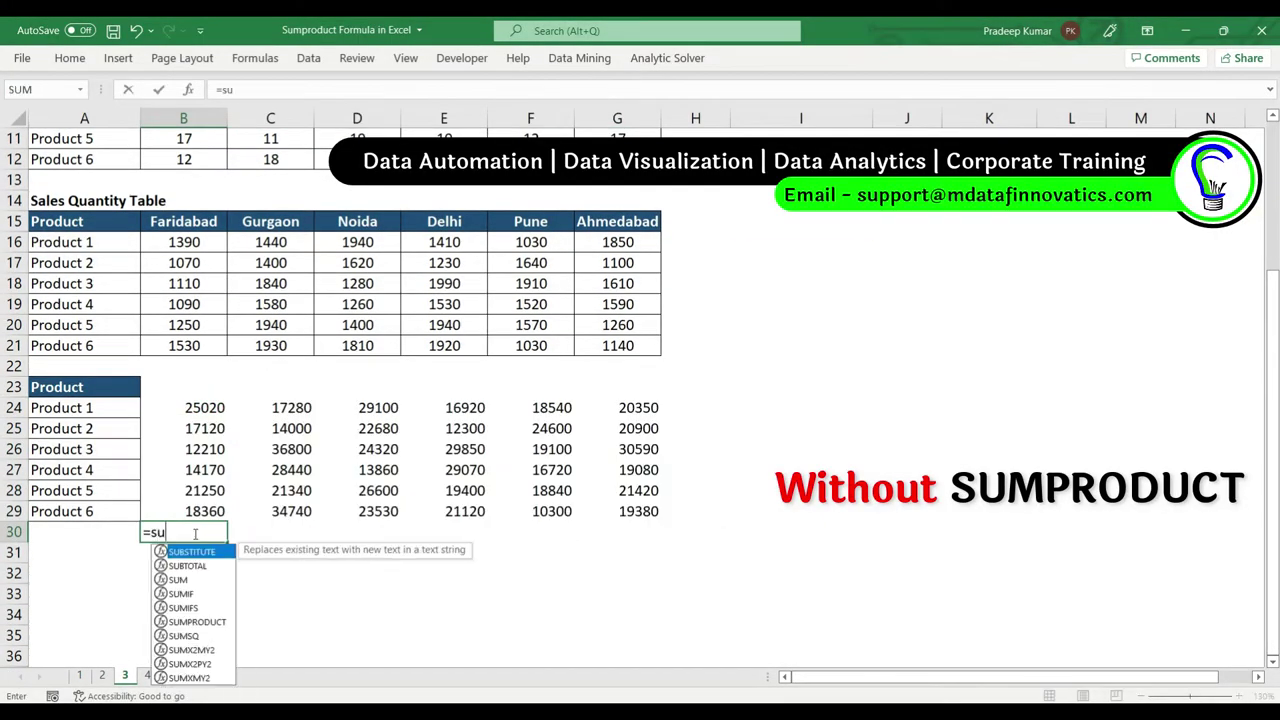
{"action": "type", "text": "M("}
{"action": "left_click_drag", "start_coordinate": [200, 407], "coordinate": [200, 511]}
{"action": "key", "text": "Return"}
{"action": "left_click", "coordinate": [193, 533]}
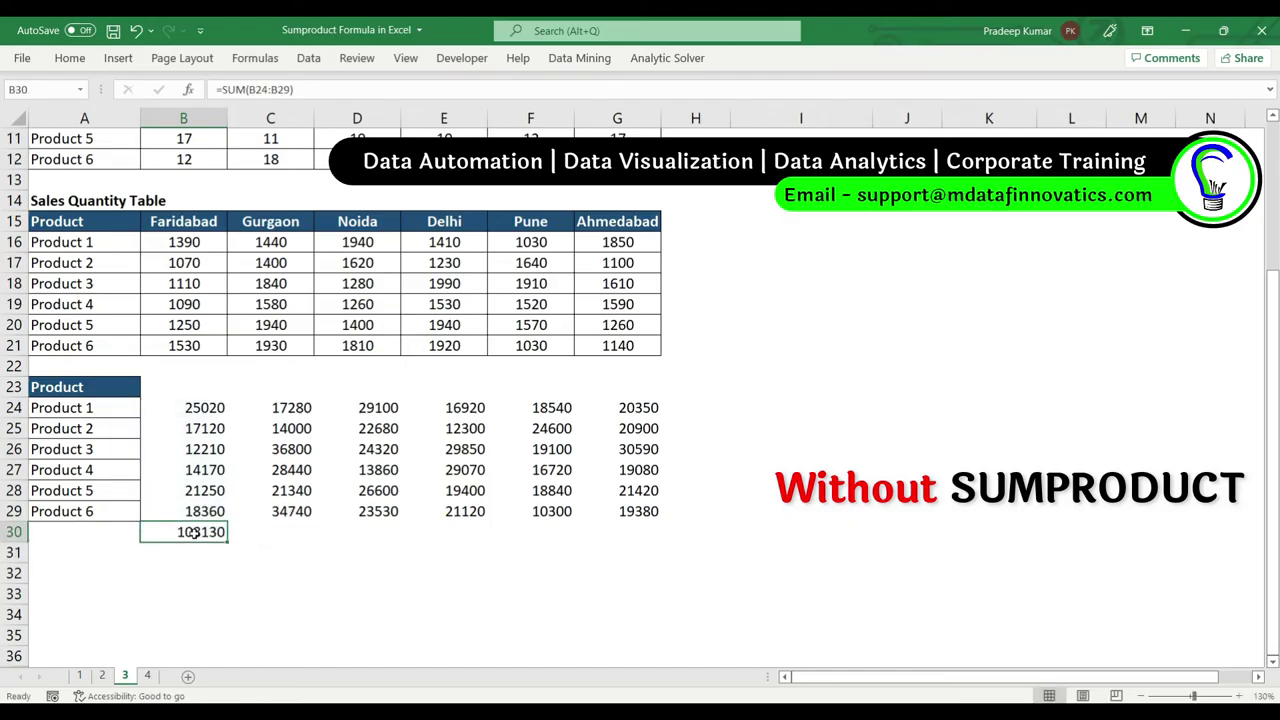
{"action": "key", "text": "ctrl+c"}
{"action": "key", "text": "Right"}
{"action": "key", "text": "shift+Right"}
{"action": "key", "text": "shift+Right"}
{"action": "key", "text": "shift+Right"}
{"action": "key", "text": "shift+Right"}
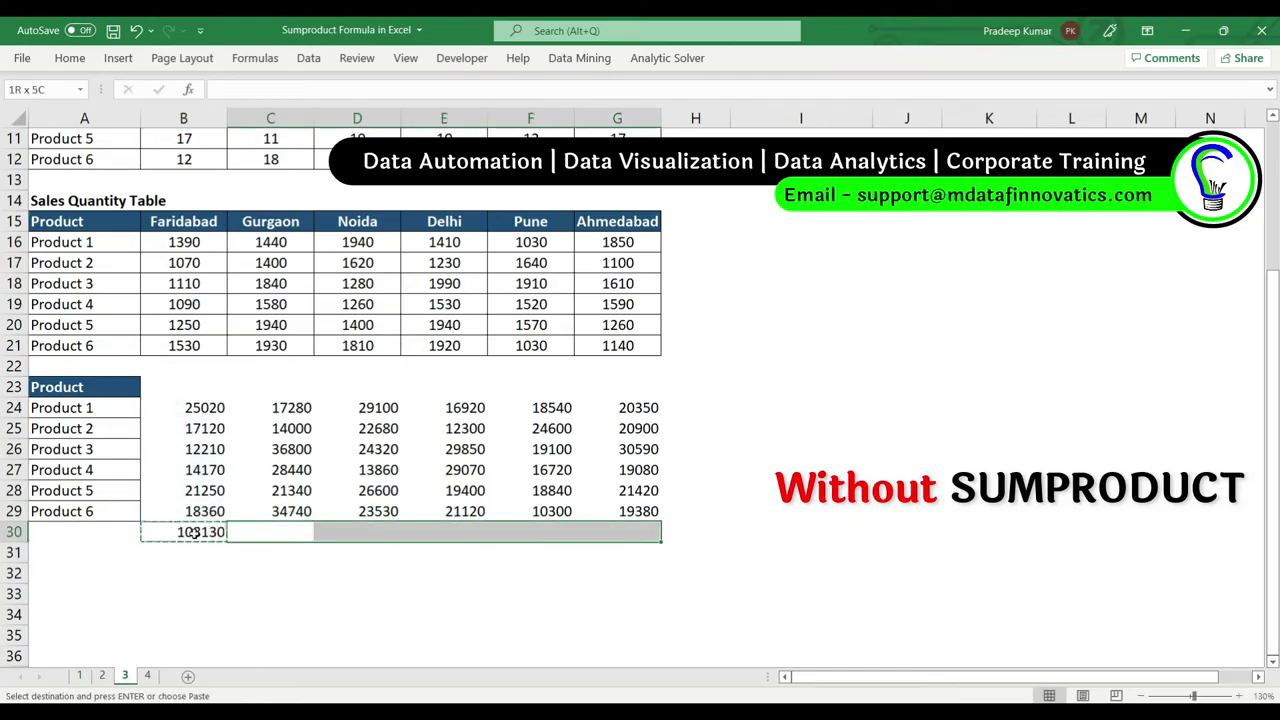
{"action": "key", "text": "ctrl+v"}
- Enter =SUM(B30:G30) in H30 for the grand total 769300
{"action": "left_click", "coordinate": [718, 532]}
{"action": "type", "text": "=s"}
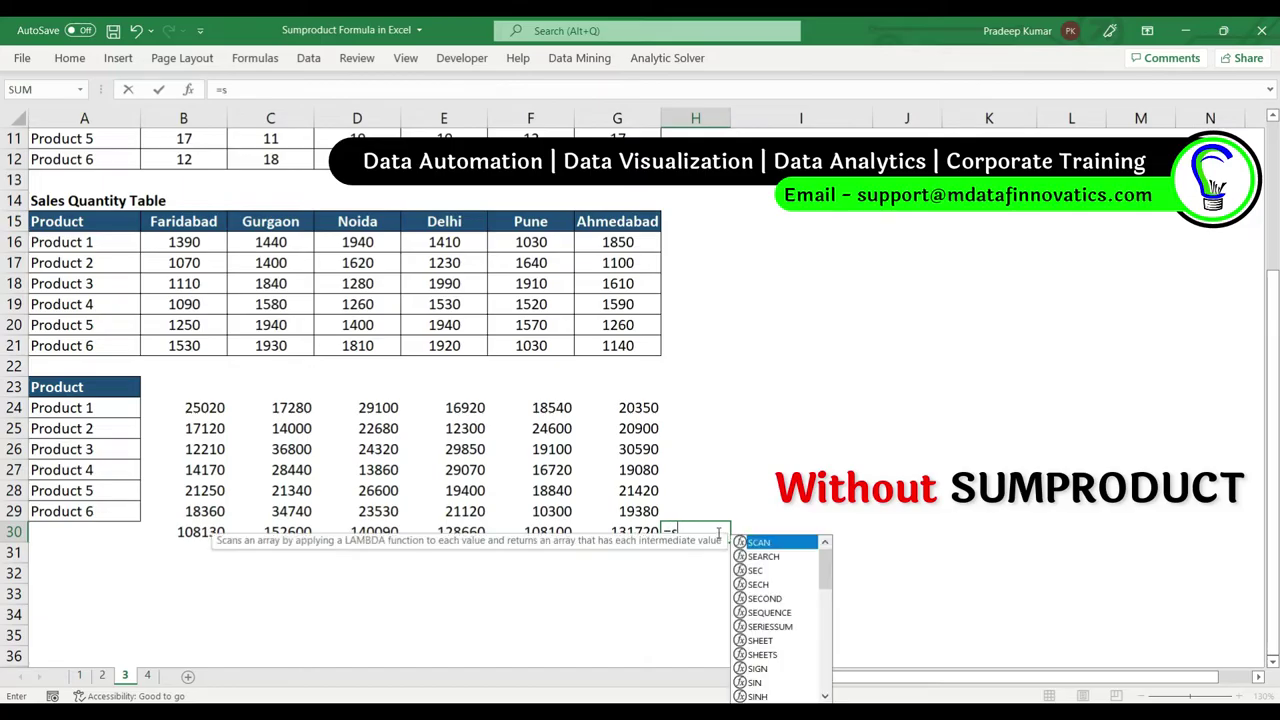
{"action": "type", "text": "um("}
{"action": "key", "text": "Left"}
{"action": "key", "text": "ctrl+shift+Left"}
{"action": "key", "text": "ctrl+Return"}
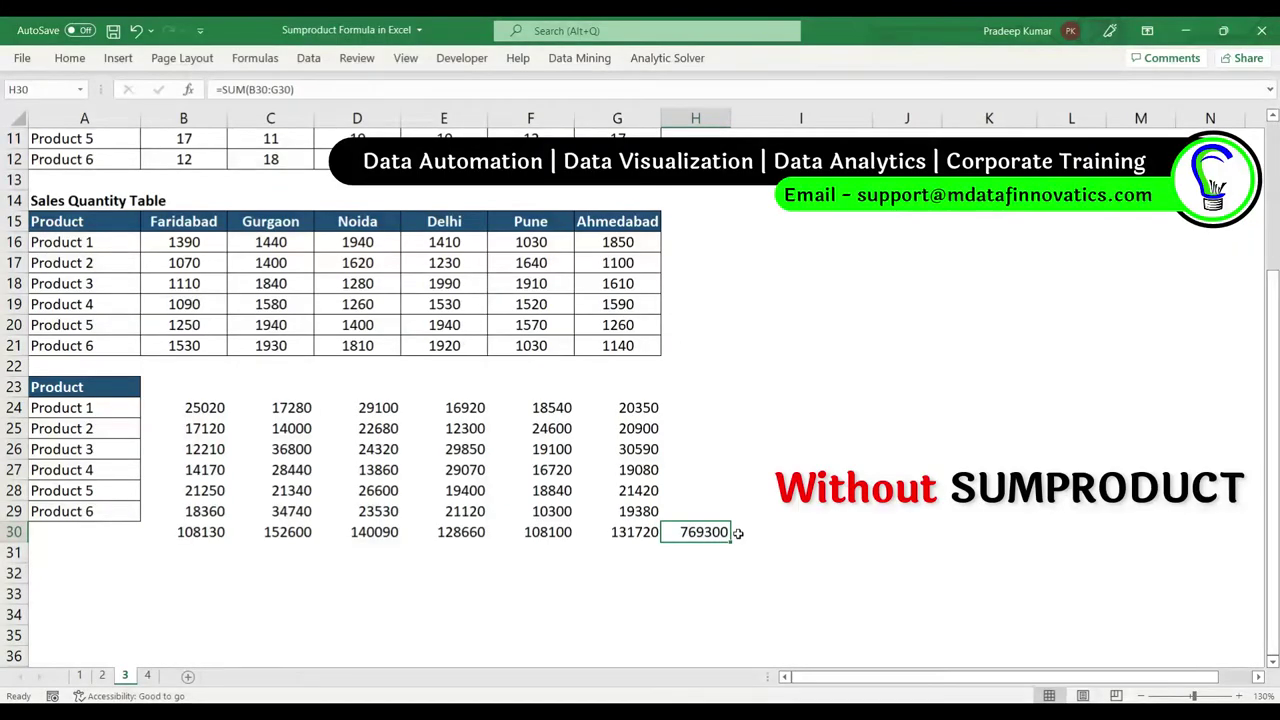
{"action": "left_click_drag", "start_coordinate": [102, 386], "coordinate": [695, 532]}
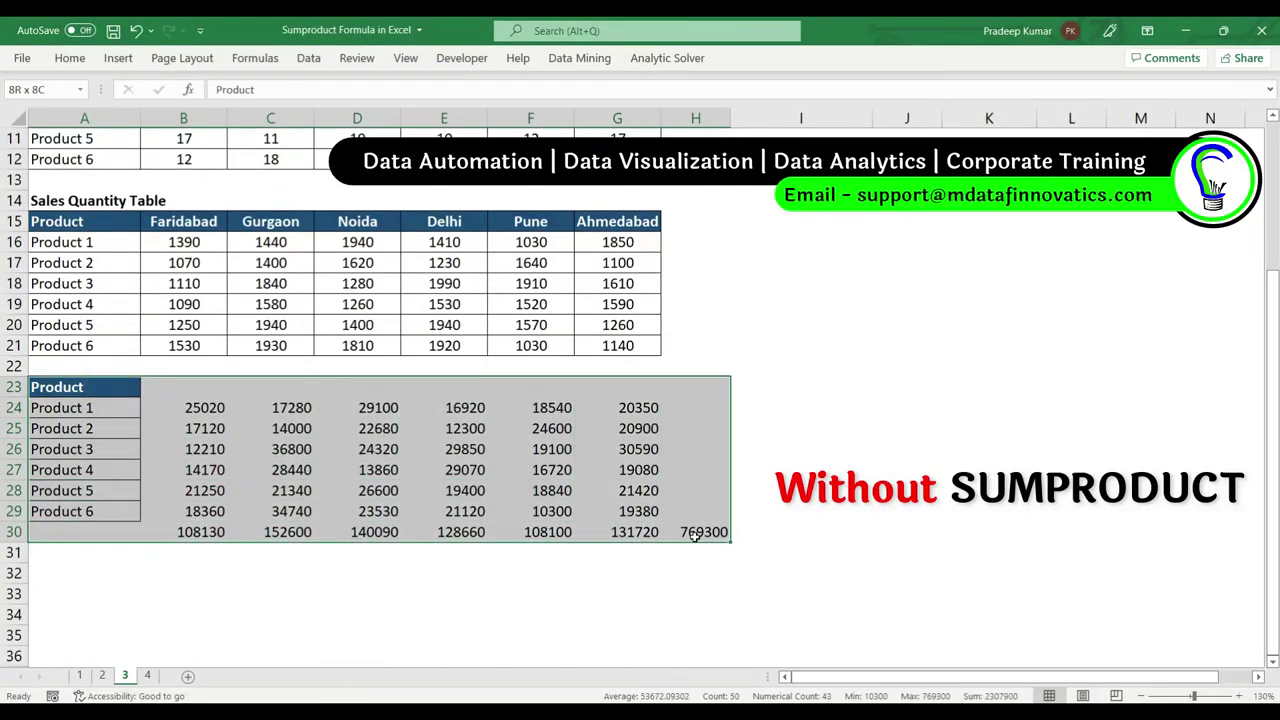
- Enter =SUMPRODUCT(B7:G12,B16:G21) in I10 for Total Sales 769300 and review the formula
{"action": "scroll", "coordinate": [695, 536], "scroll_direction": "up", "scroll_amount": 3}
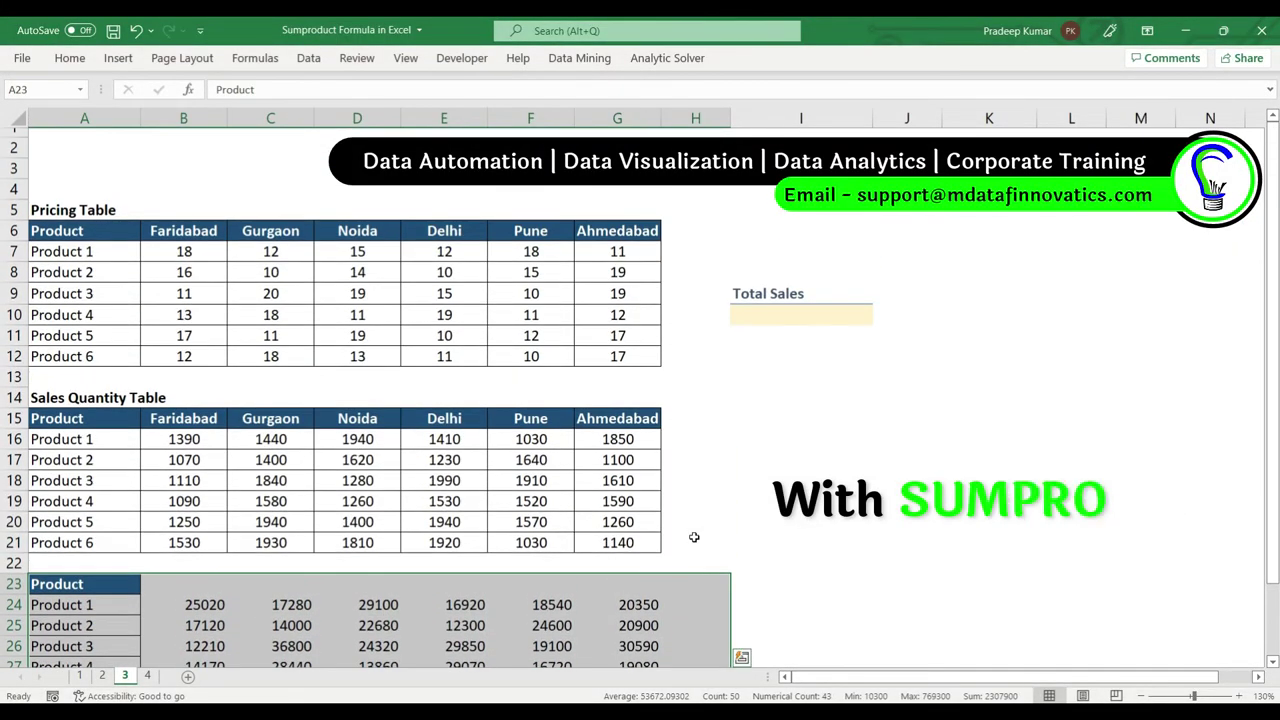
{"action": "left_click", "coordinate": [791, 316]}
{"action": "type", "text": "="}
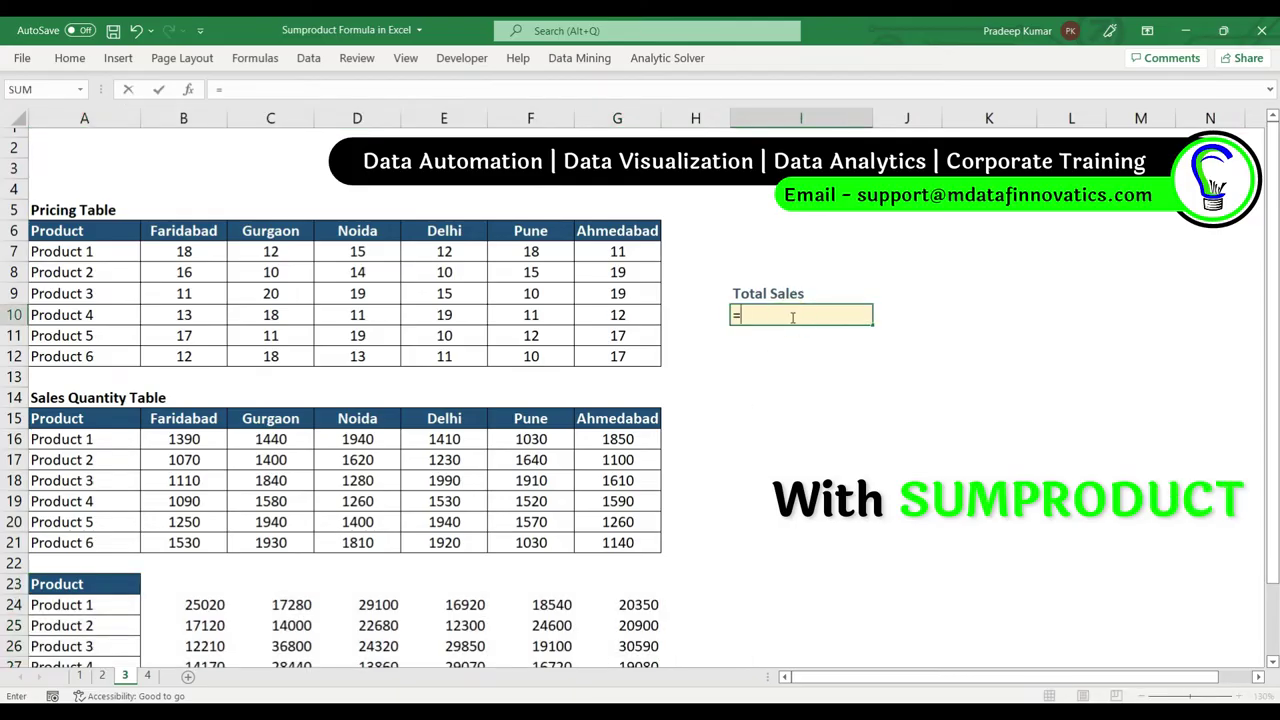
{"action": "type", "text": "sumprod"}
{"action": "key", "text": "Tab"}
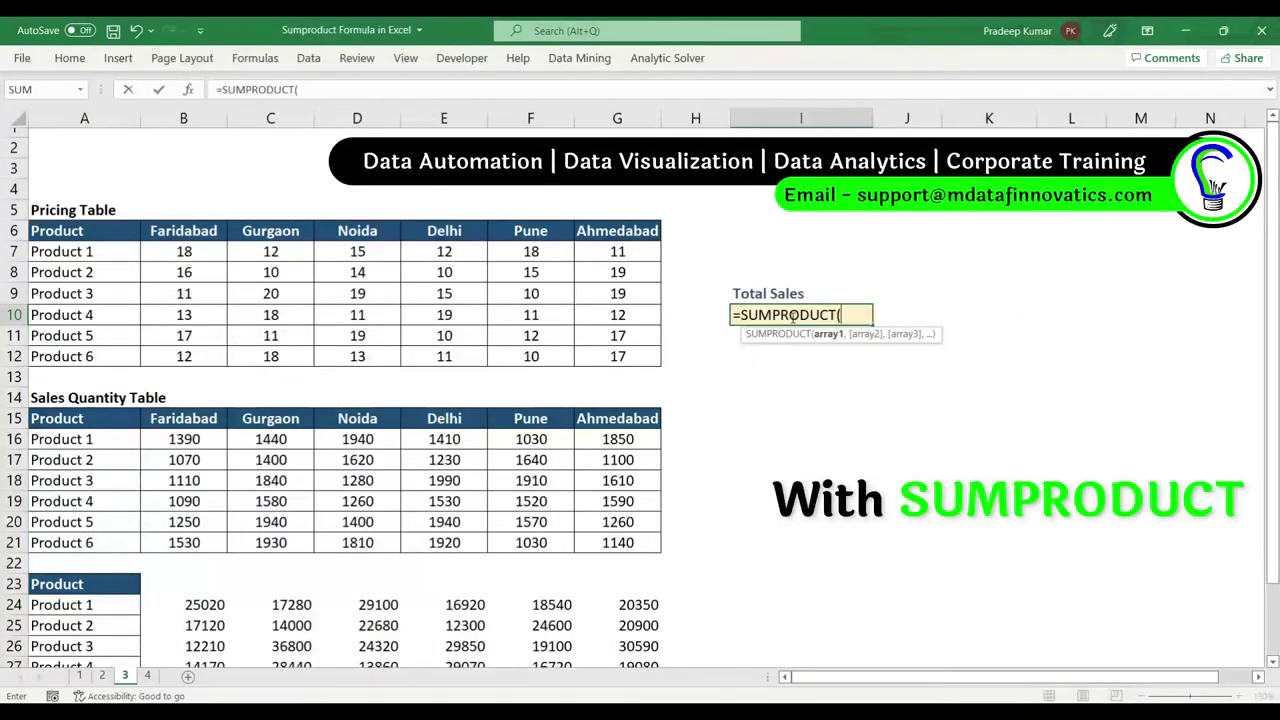
{"action": "left_click_drag", "start_coordinate": [200, 253], "coordinate": [586, 356]}
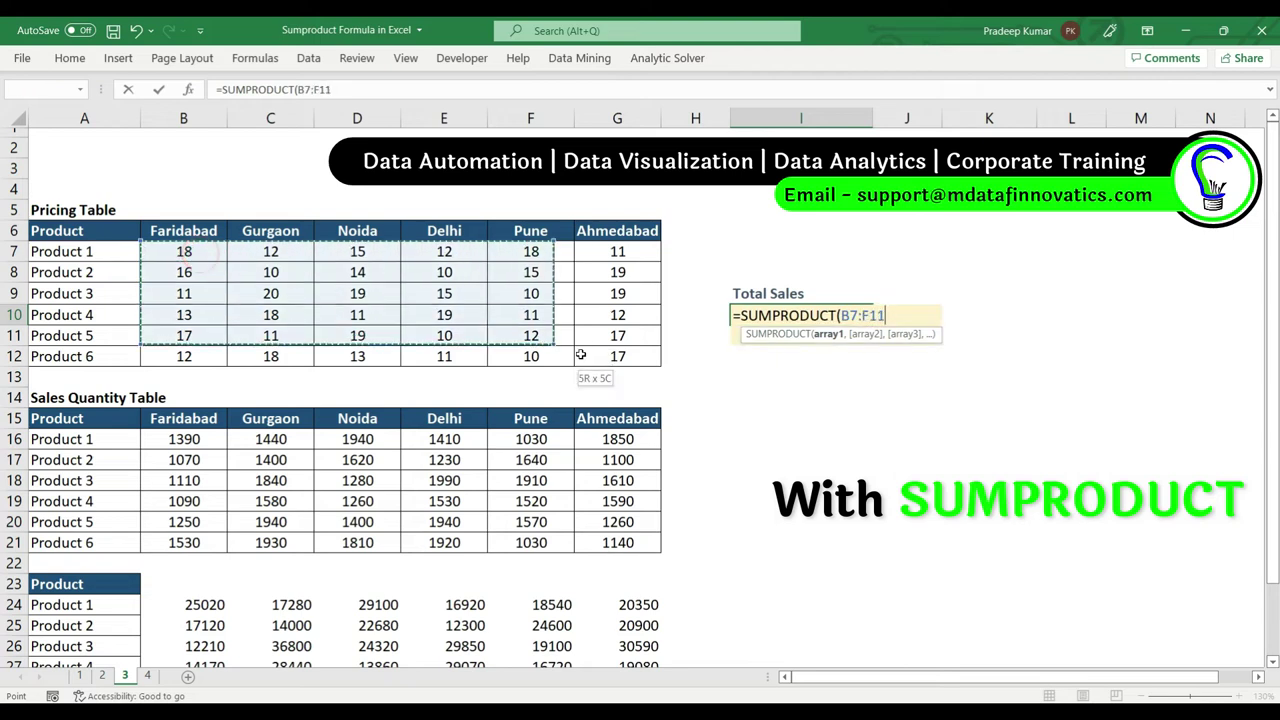
{"action": "type", "text": ","}
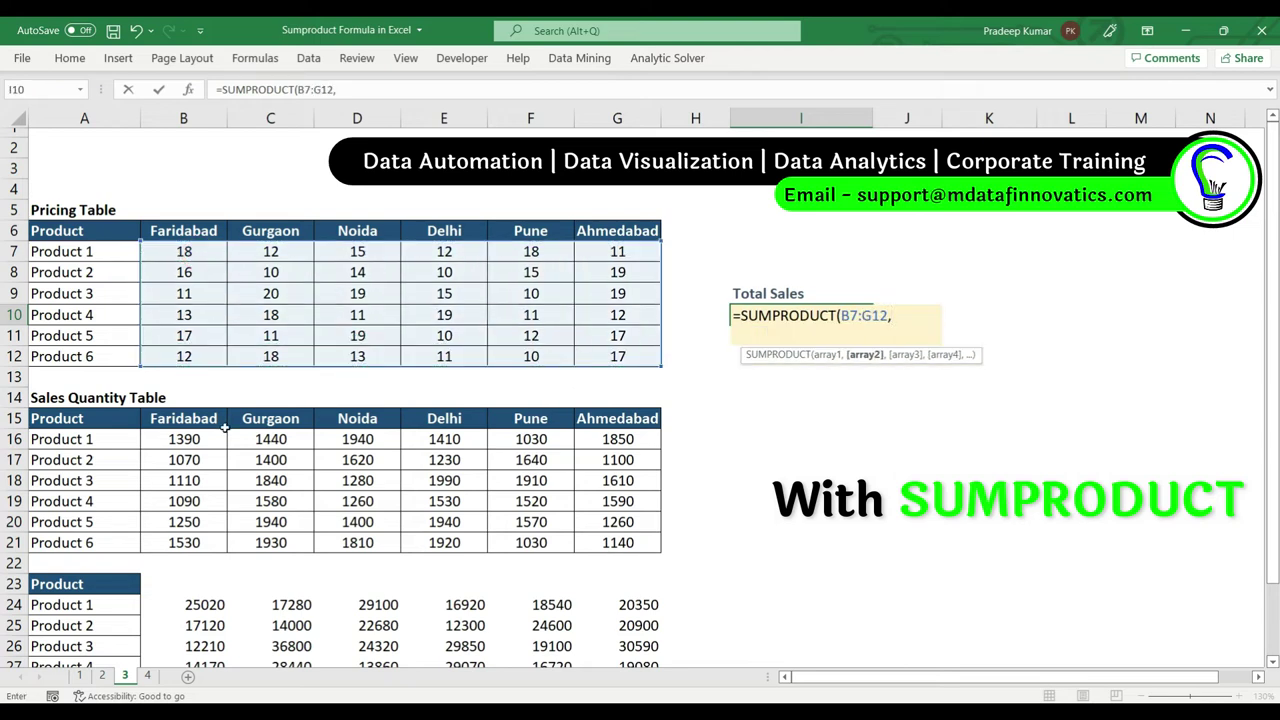
{"action": "left_click_drag", "start_coordinate": [196, 440], "coordinate": [593, 548]}
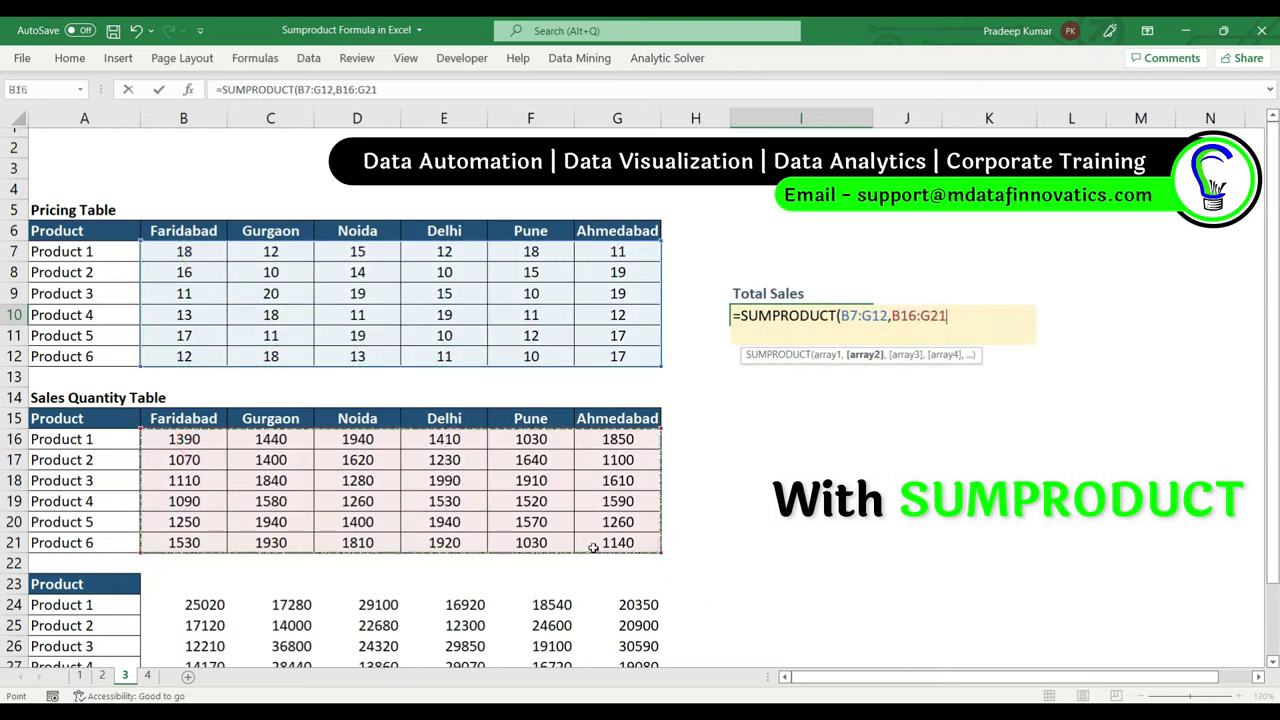
{"action": "type", "text": ")"}
{"action": "key", "text": "Return"}
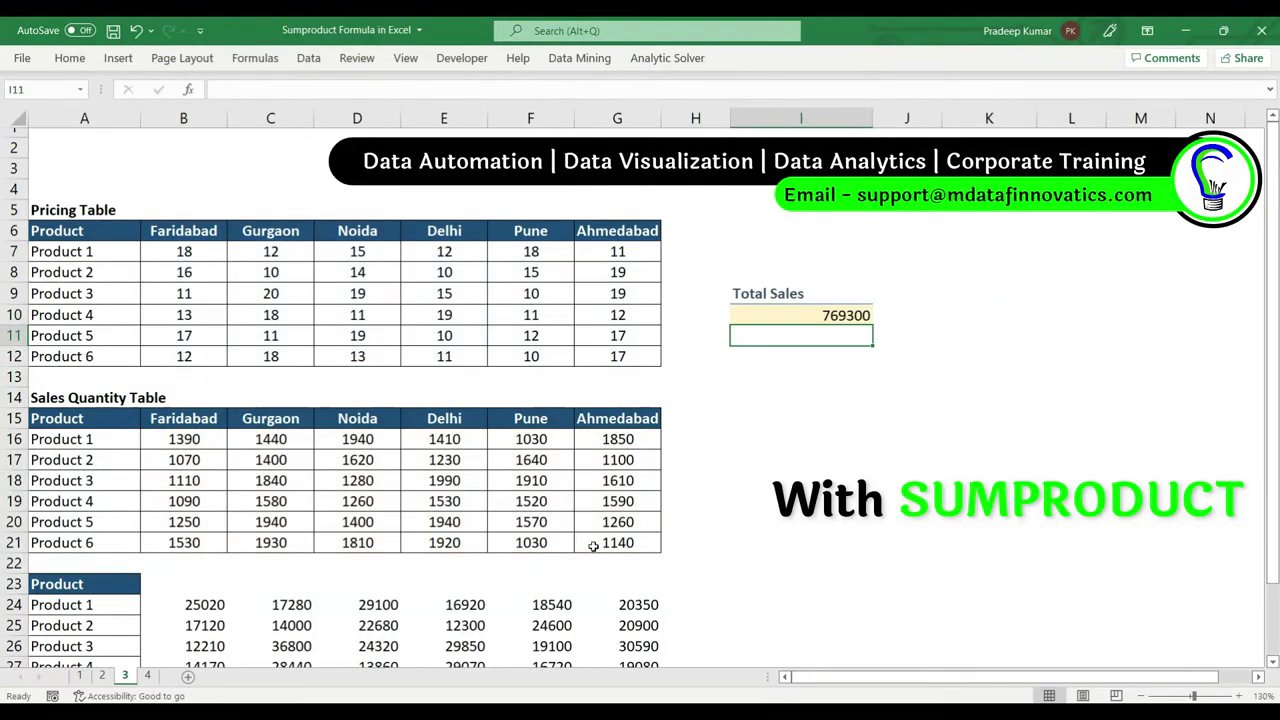
{"action": "left_click", "coordinate": [840, 317]}
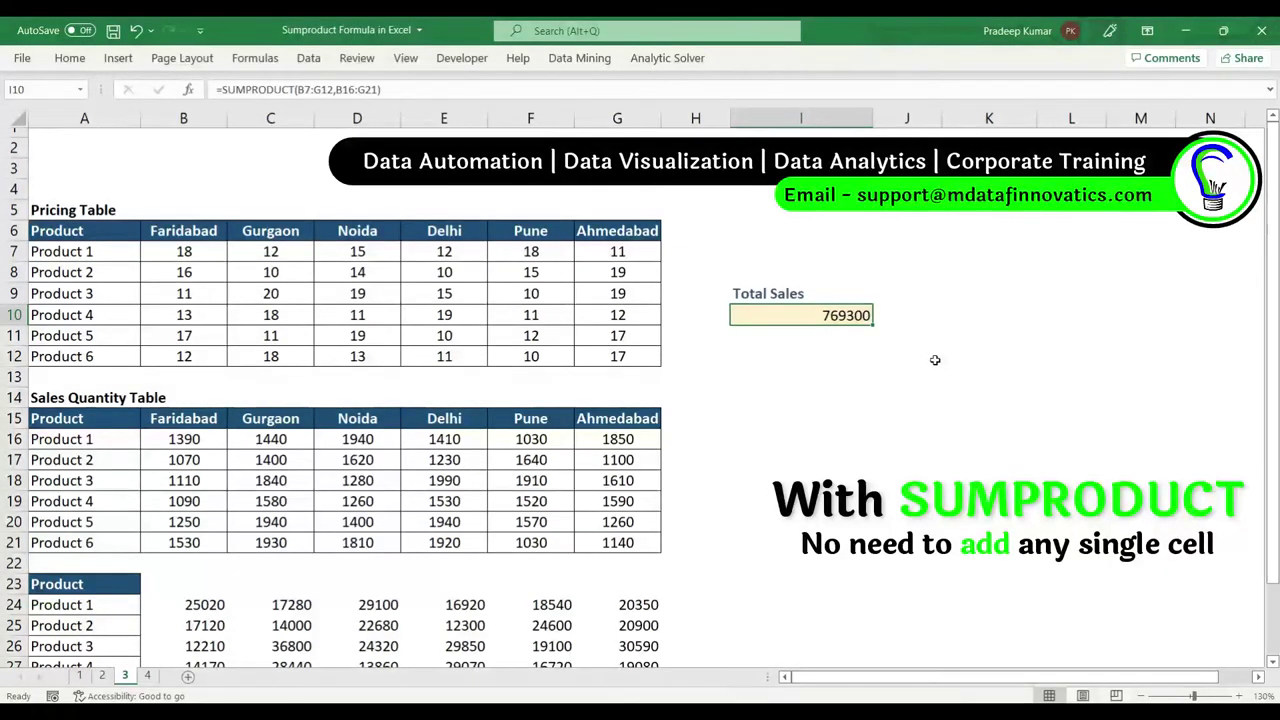
{"action": "key", "text": "F2"}
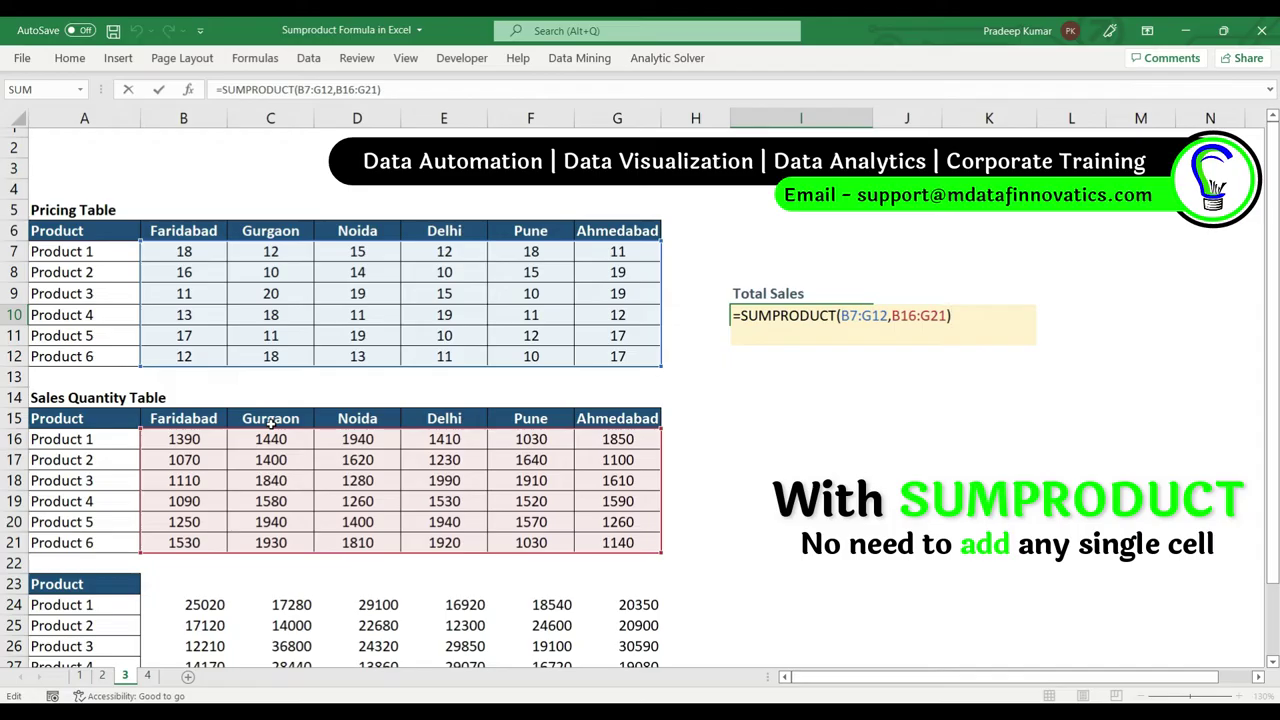
{"action": "key", "text": "ctrl+Return"}
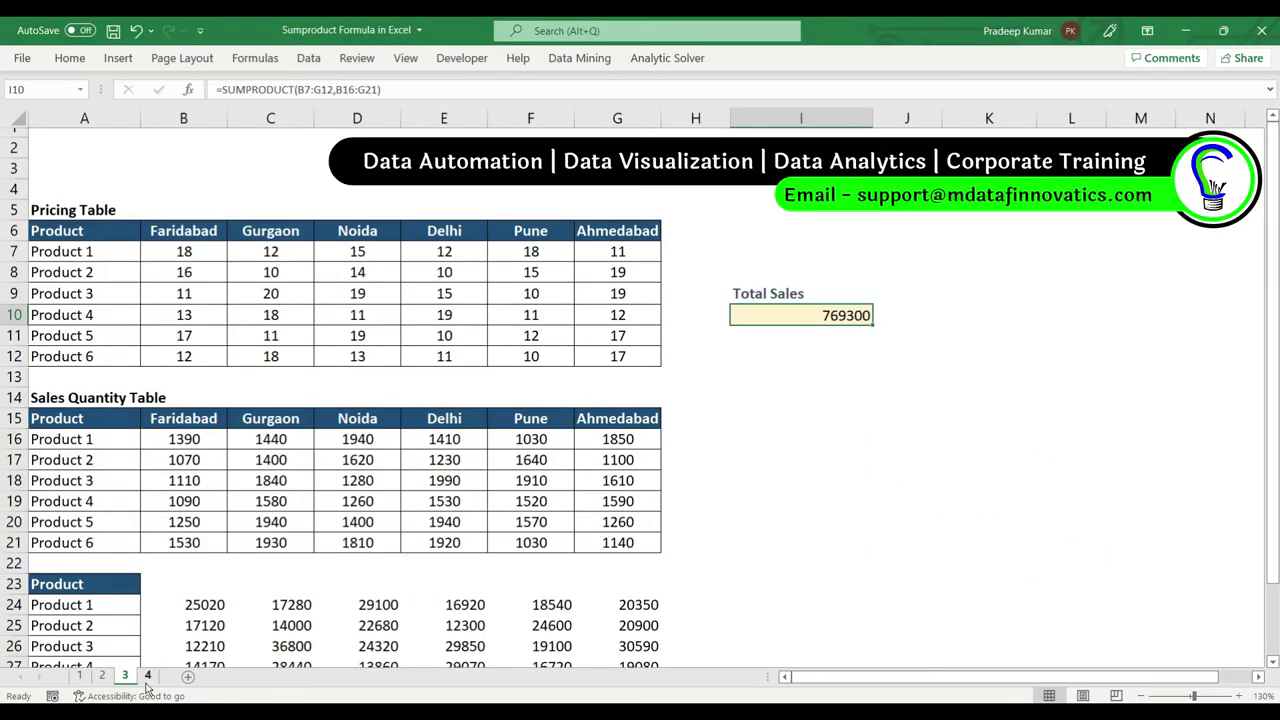
- Switch to sheet 4 and highlight the Product column entries
{"action": "left_click", "coordinate": [147, 678]}
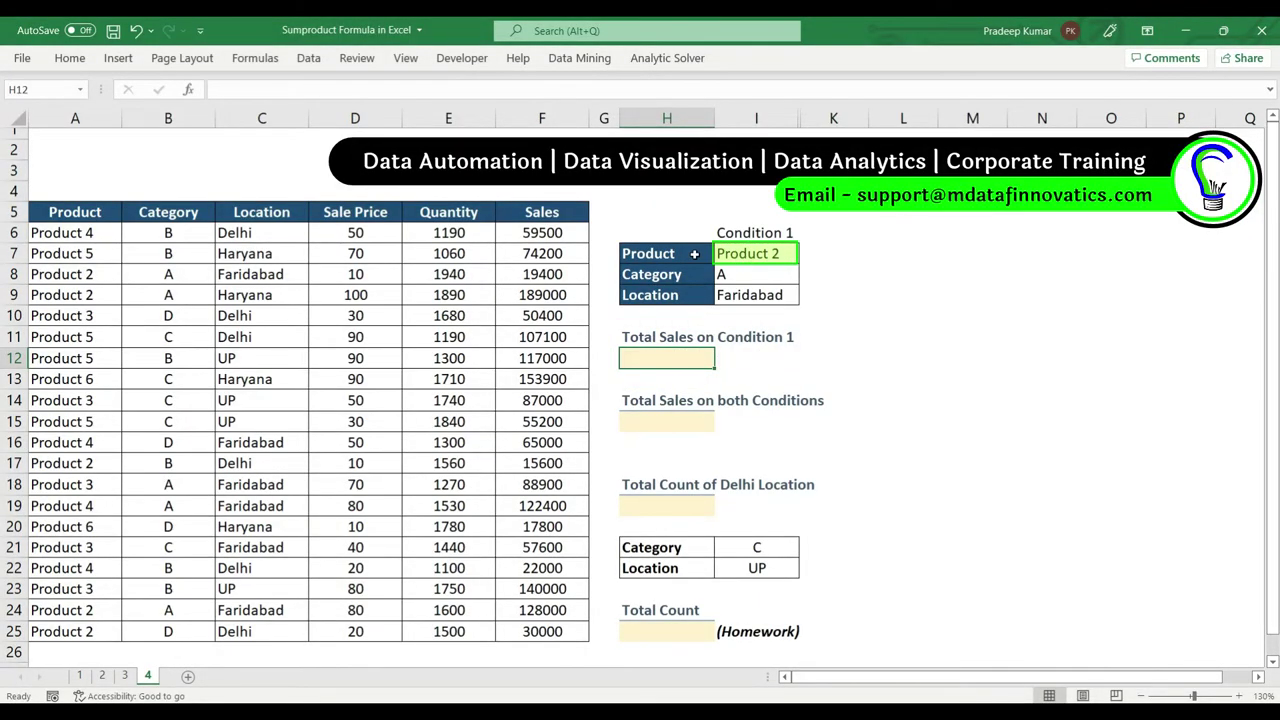
{"action": "left_click_drag", "start_coordinate": [86, 218], "coordinate": [62, 625]}
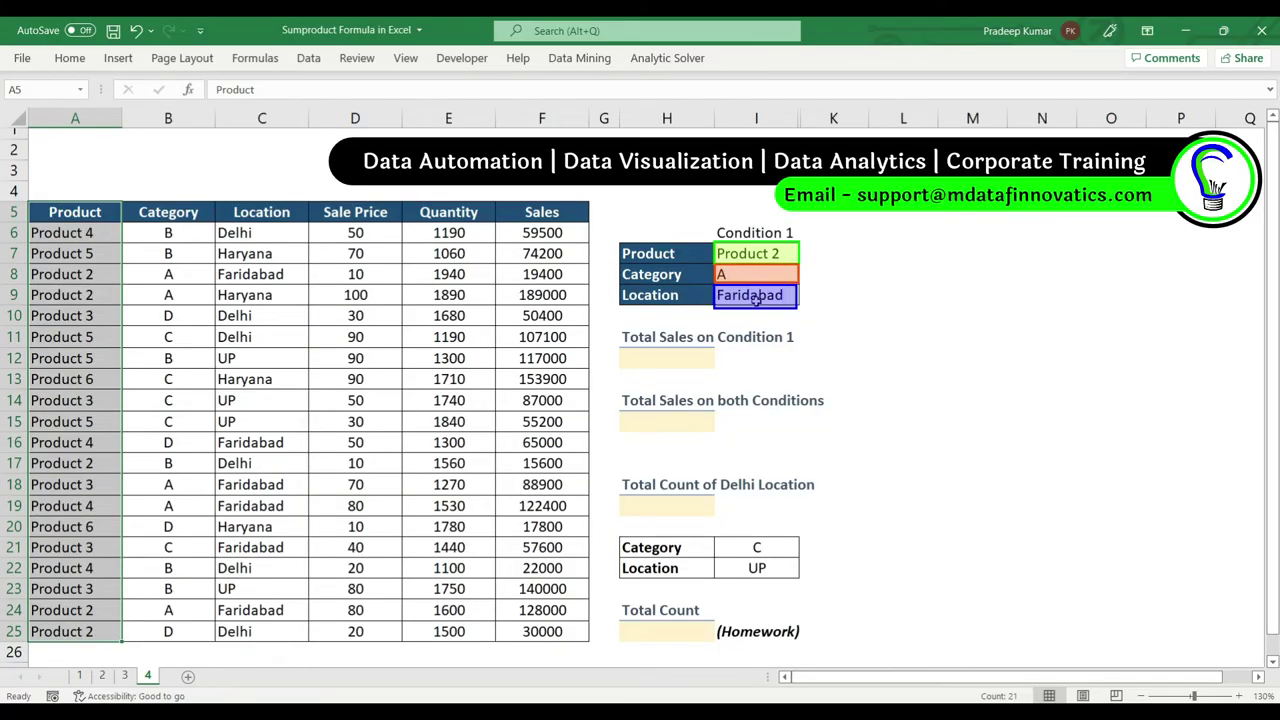
- Start a SUMPRODUCT in H12 over Sale Price D6:D25 and Quantity E6:E25
{"action": "left_click", "coordinate": [690, 357]}
{"action": "type", "text": "=sum"}
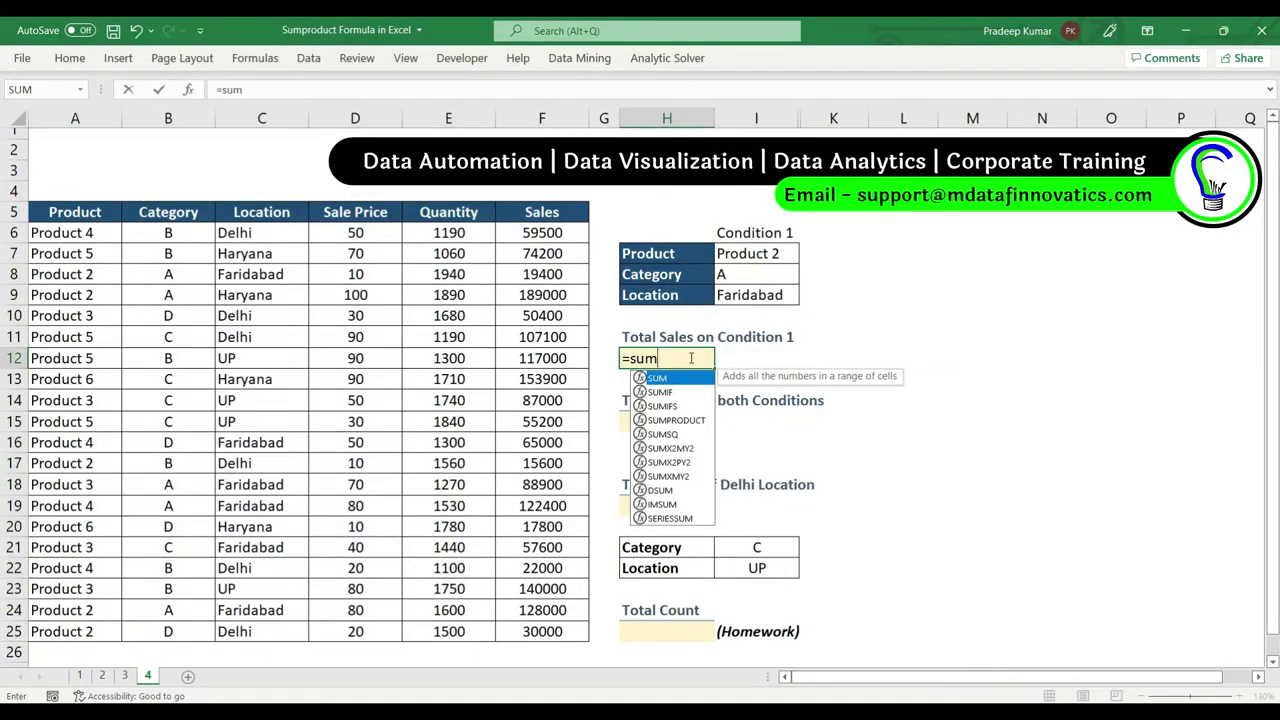
{"action": "type", "text": "pro"}
{"action": "key", "text": "Tab"}
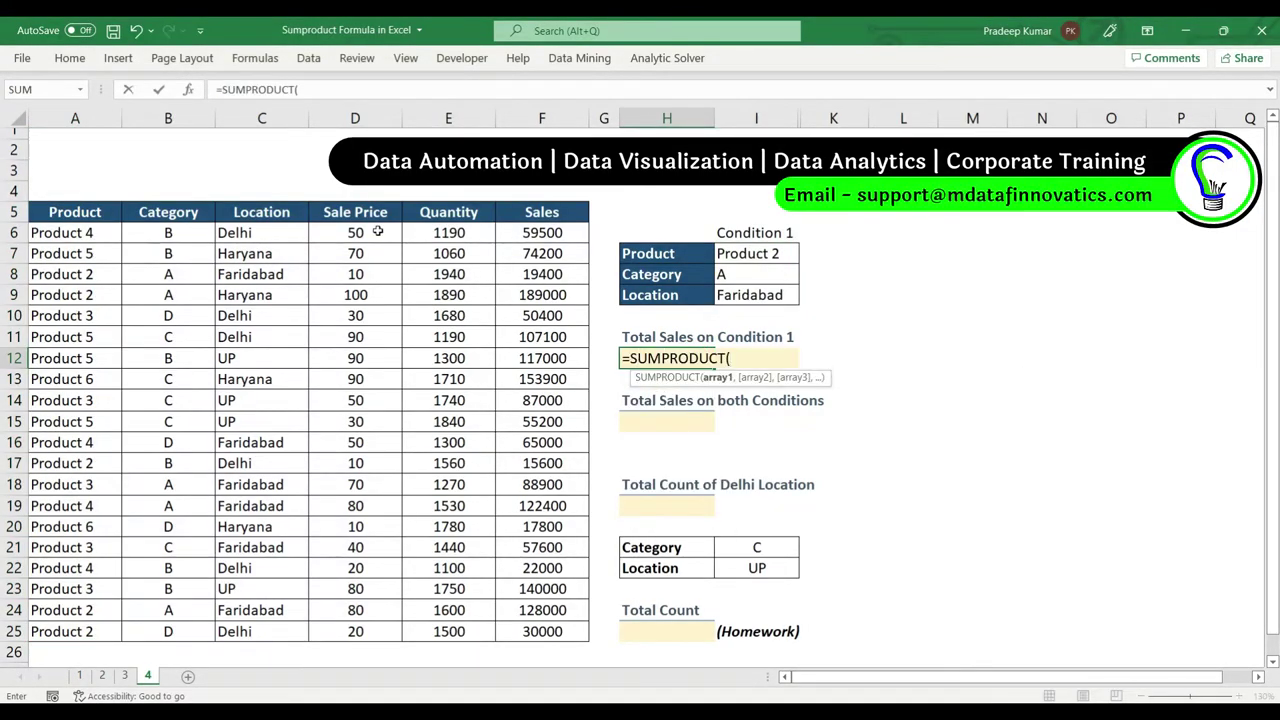
{"action": "left_click_drag", "start_coordinate": [378, 231], "coordinate": [355, 631]}
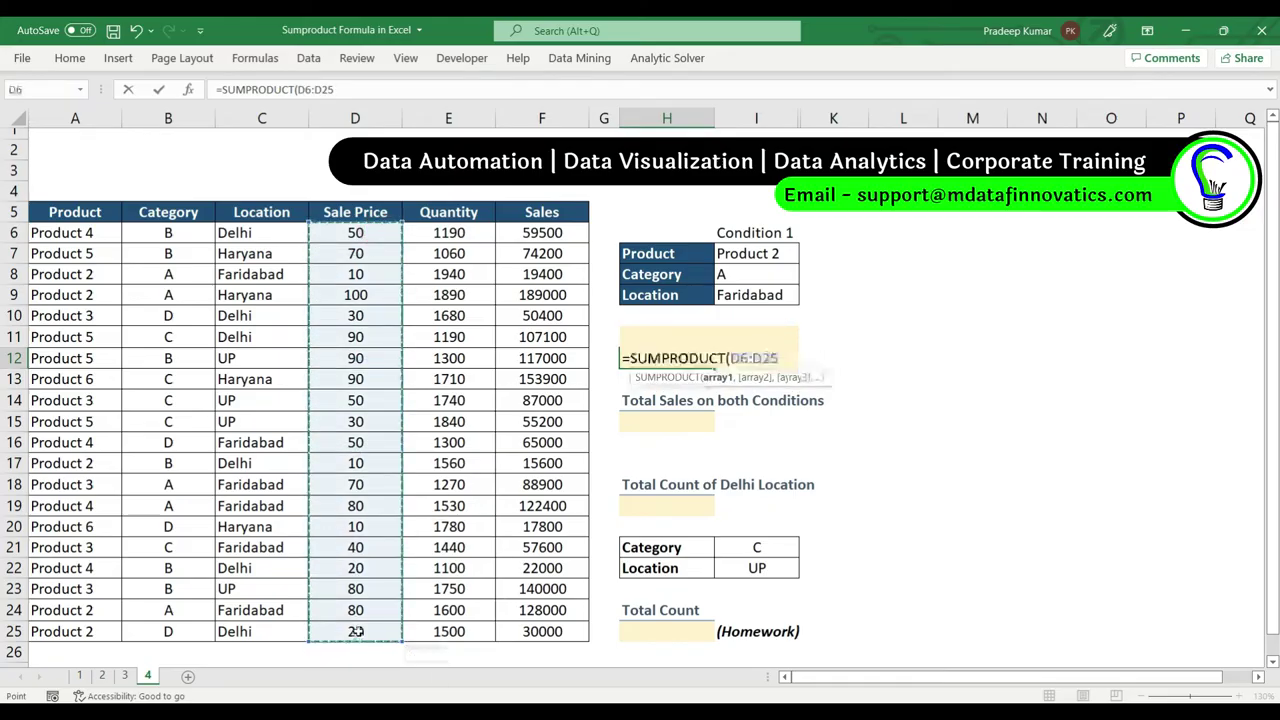
{"action": "type", "text": ","}
{"action": "left_click_drag", "start_coordinate": [449, 232], "coordinate": [452, 631]}
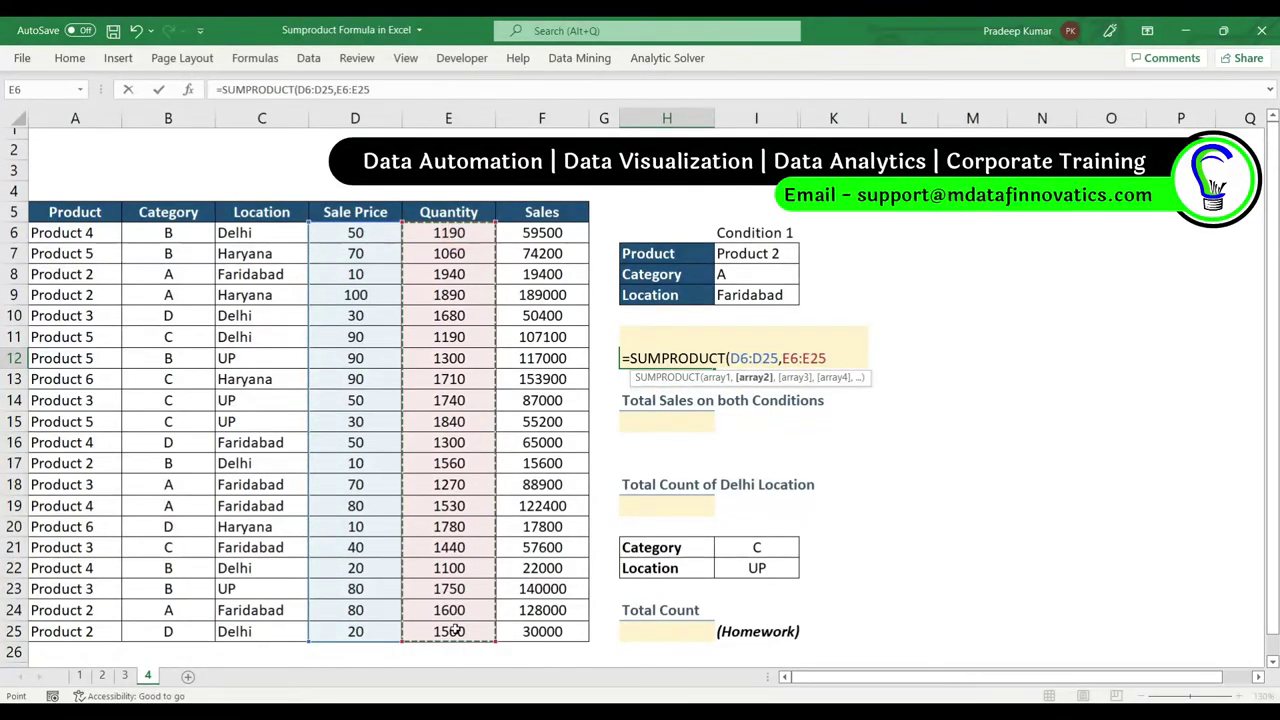
{"action": "type", "text": ",("}
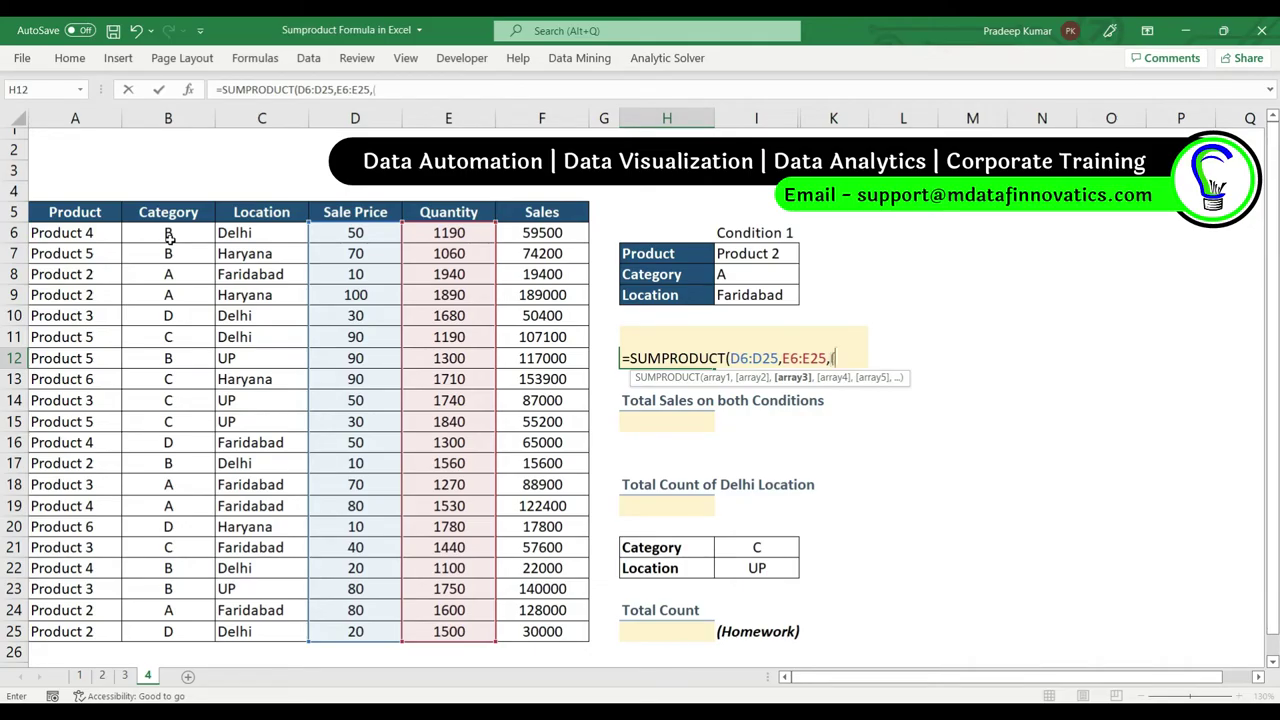
- Add the conditions A6:A25=I7 (Product 2) and B6:B25=I8 (category A)
{"action": "left_click", "coordinate": [72, 231]}
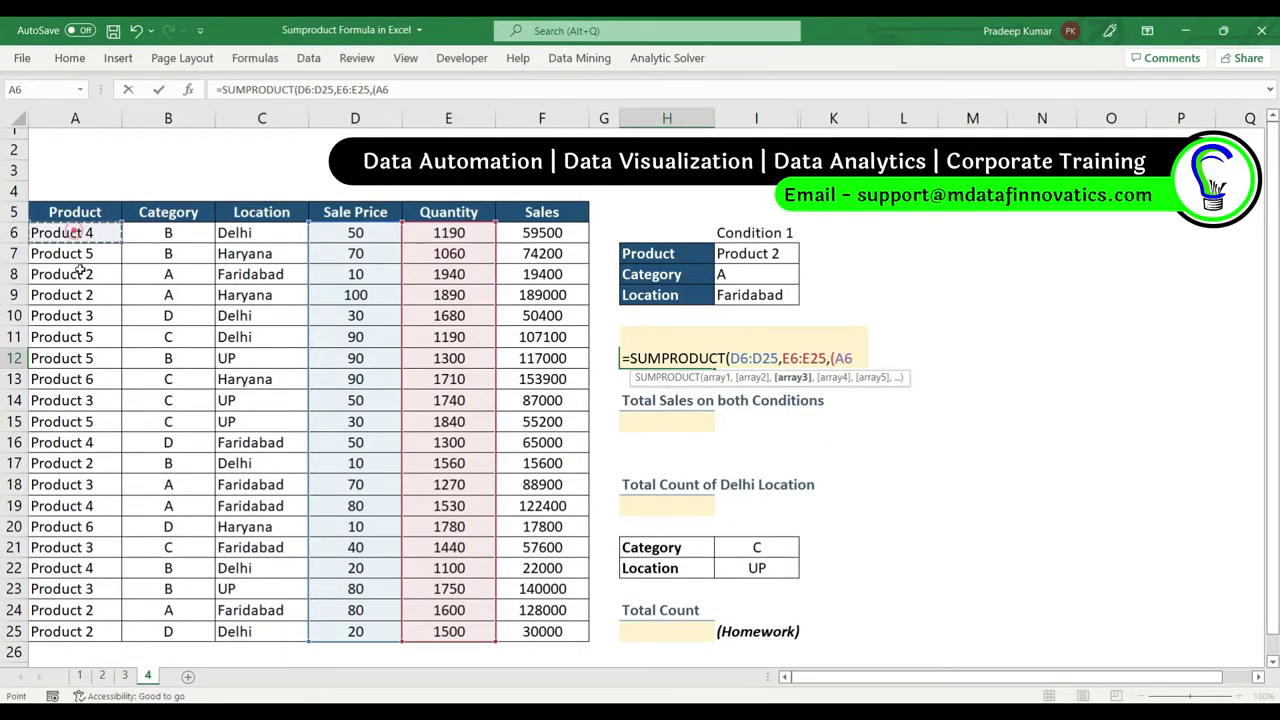
{"action": "left_click_drag", "start_coordinate": [80, 272], "coordinate": [85, 623]}
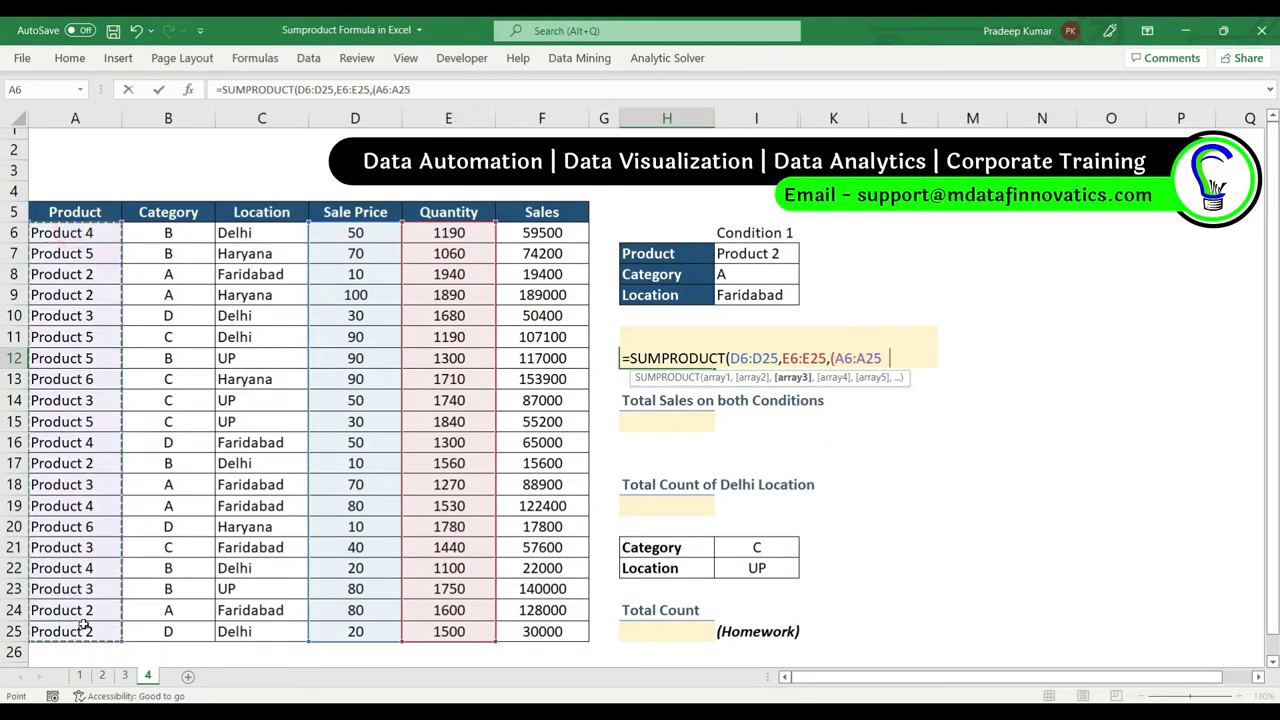
{"action": "type", "text": "="}
{"action": "left_click", "coordinate": [753, 254]}
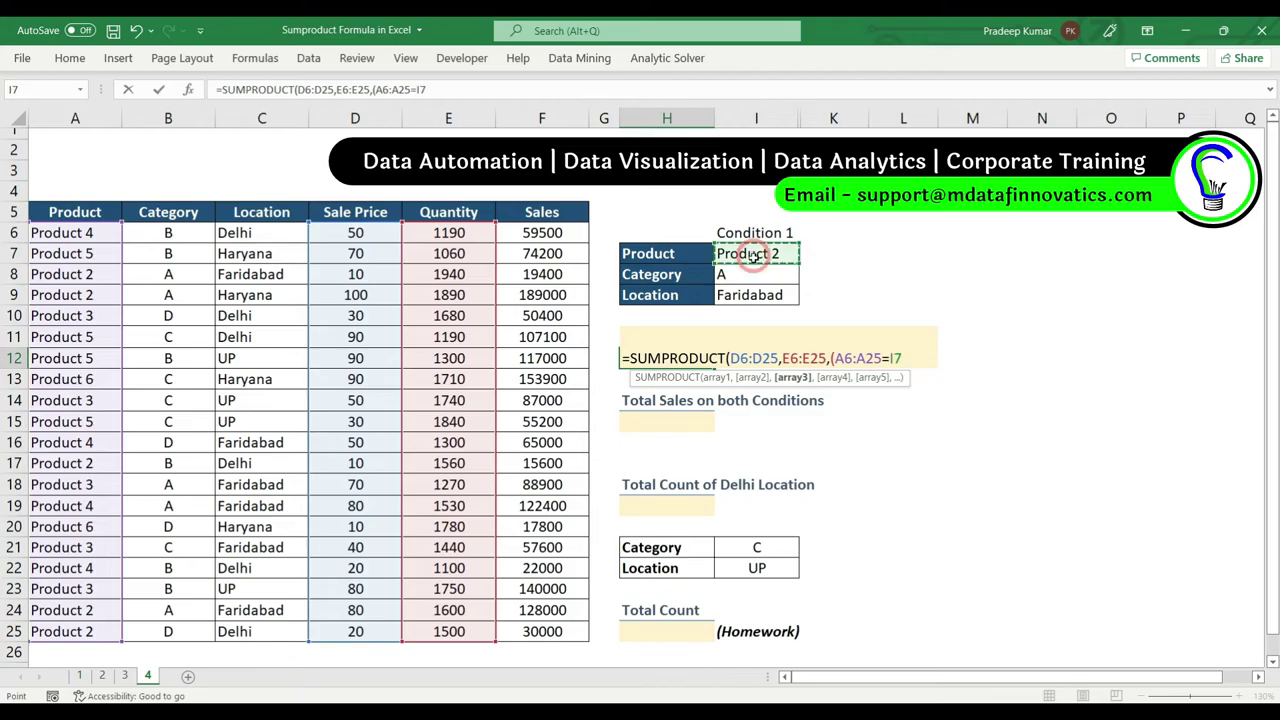
{"action": "type", "text": ")*("}
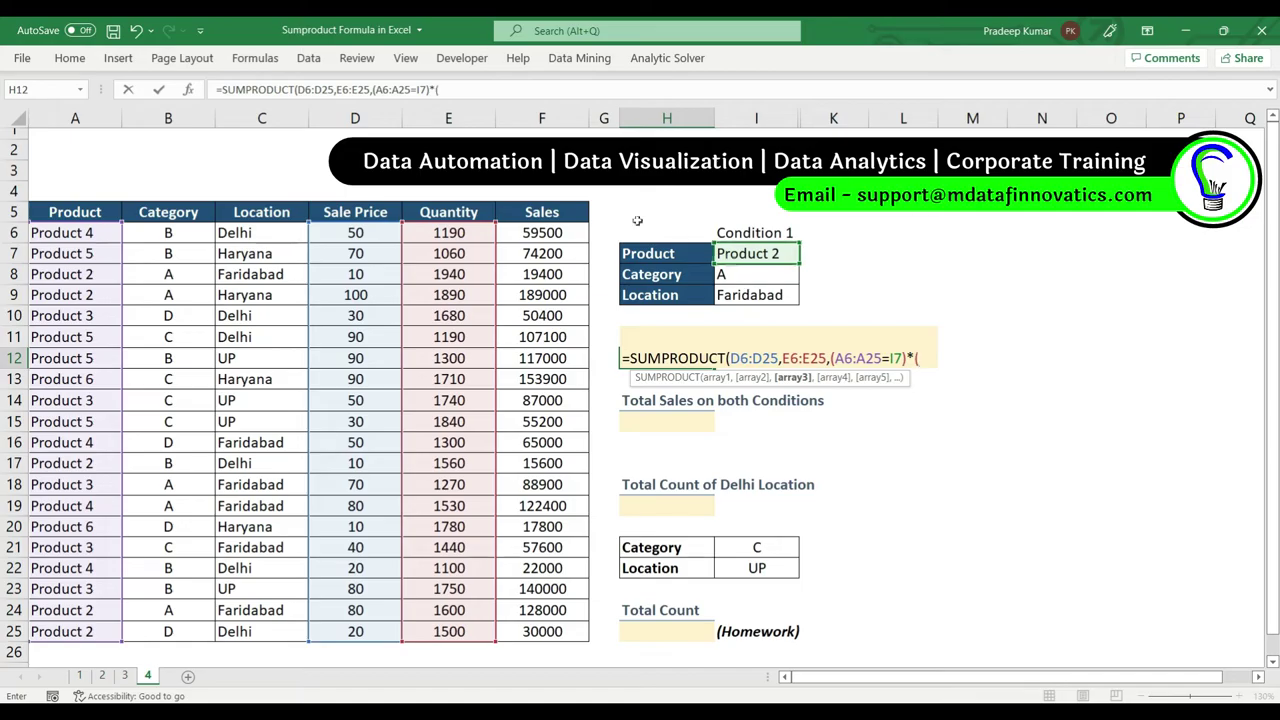
{"action": "left_click_drag", "start_coordinate": [168, 233], "coordinate": [188, 633]}
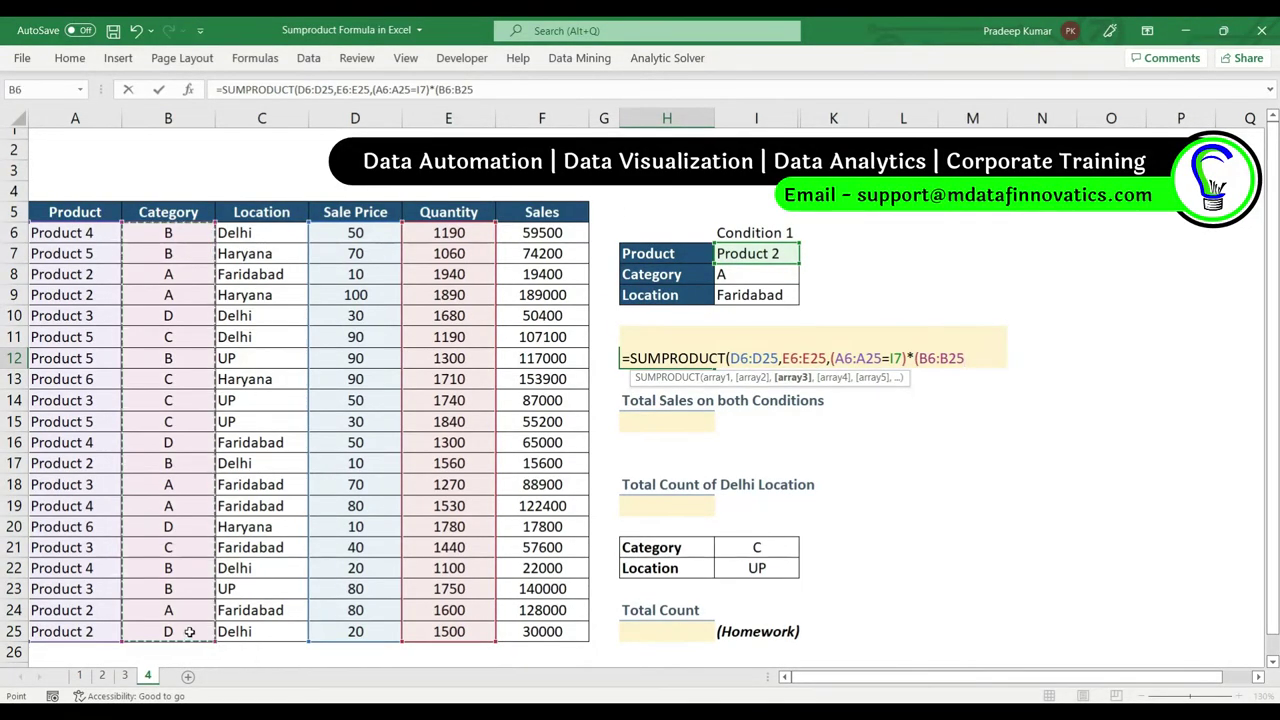
{"action": "type", "text": "="}
{"action": "left_click", "coordinate": [744, 273]}
{"action": "type", "text": ")"}
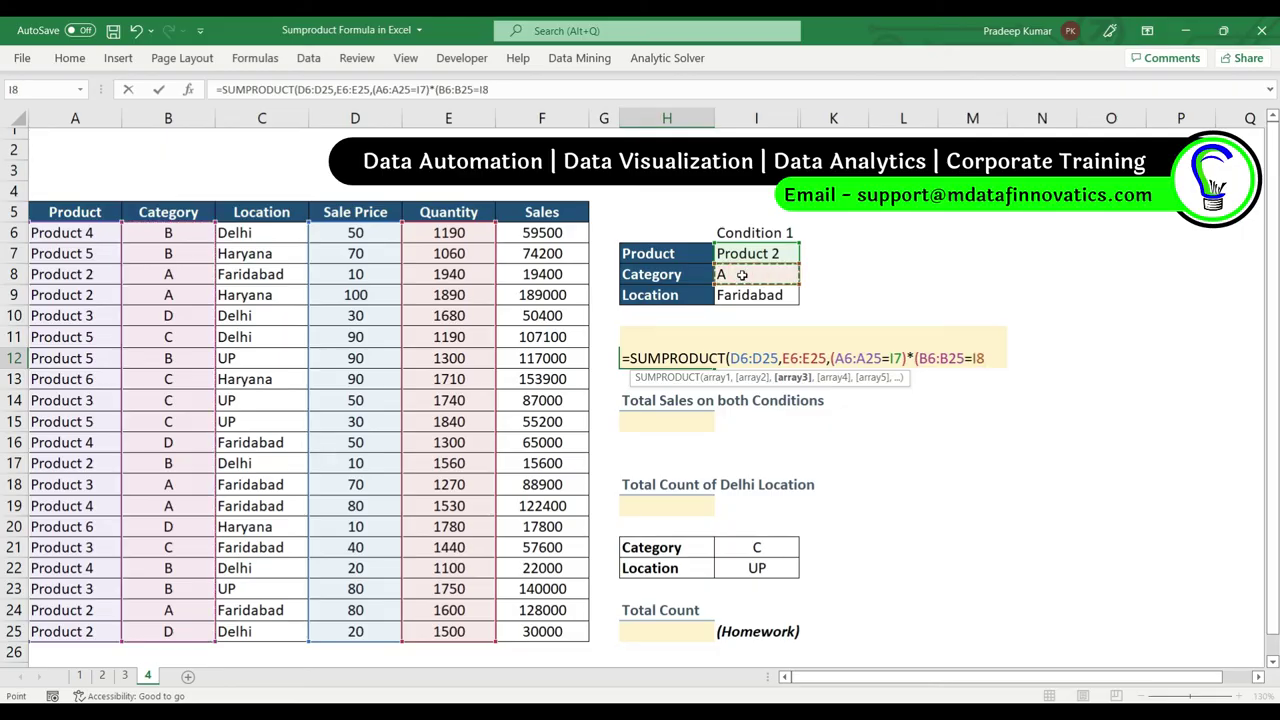
{"action": "type", "text": ")*"}
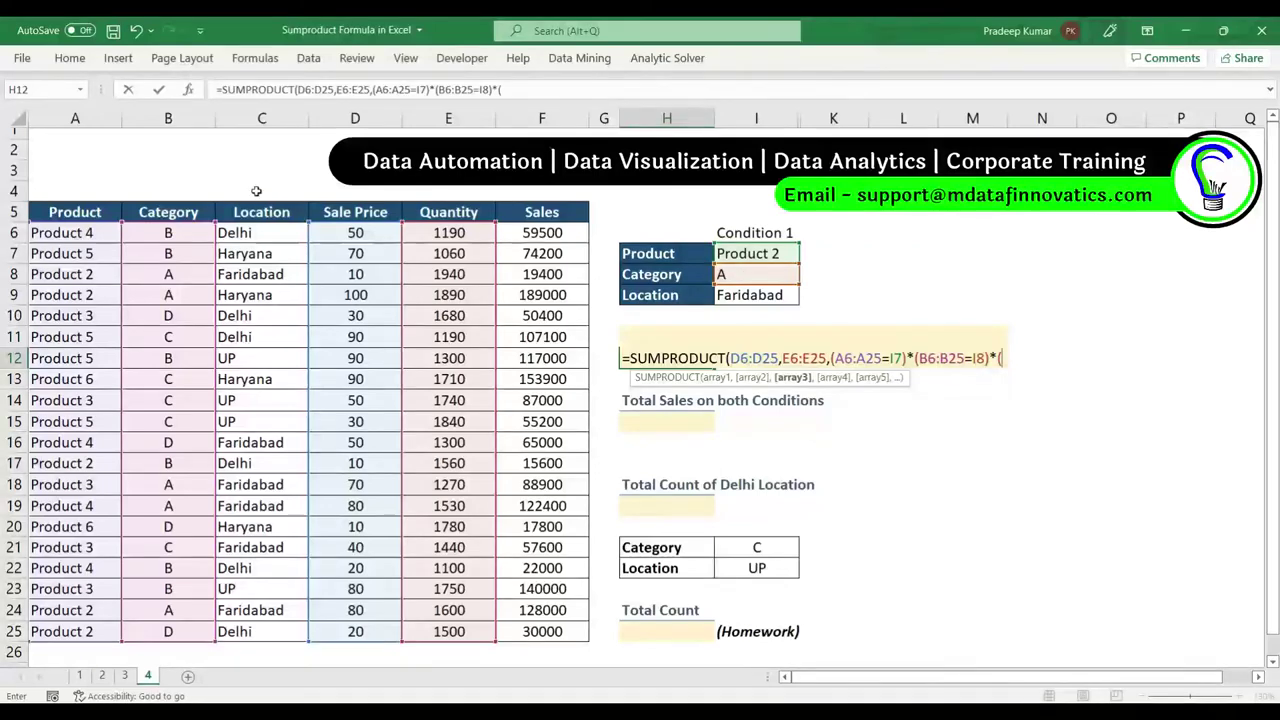
{"action": "type", "text": "("}
- Add C6:C25=I9 (Faridabad), close the parentheses and commit H12, returning 147400
{"action": "left_click", "coordinate": [248, 232]}
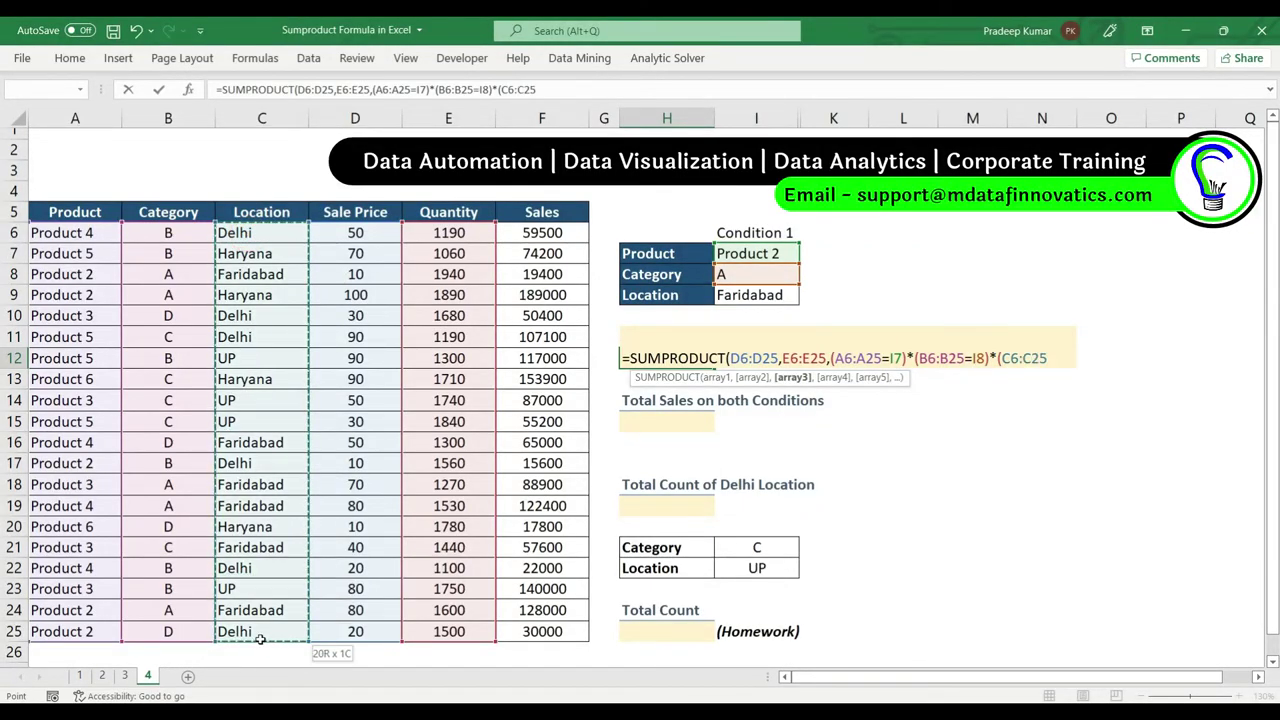
{"action": "left_click_drag", "start_coordinate": [251, 413], "coordinate": [255, 635]}
{"action": "type", "text": "="}
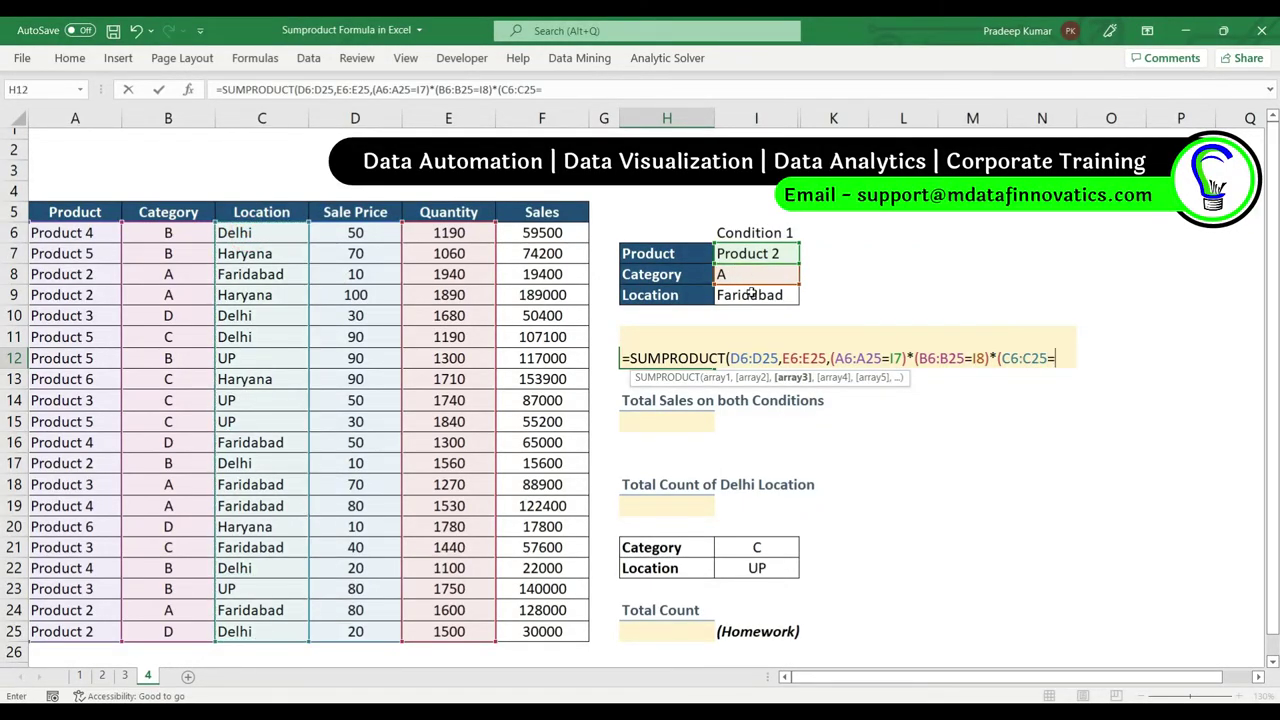
{"action": "left_click", "coordinate": [751, 294]}
{"action": "type", "text": ")"}
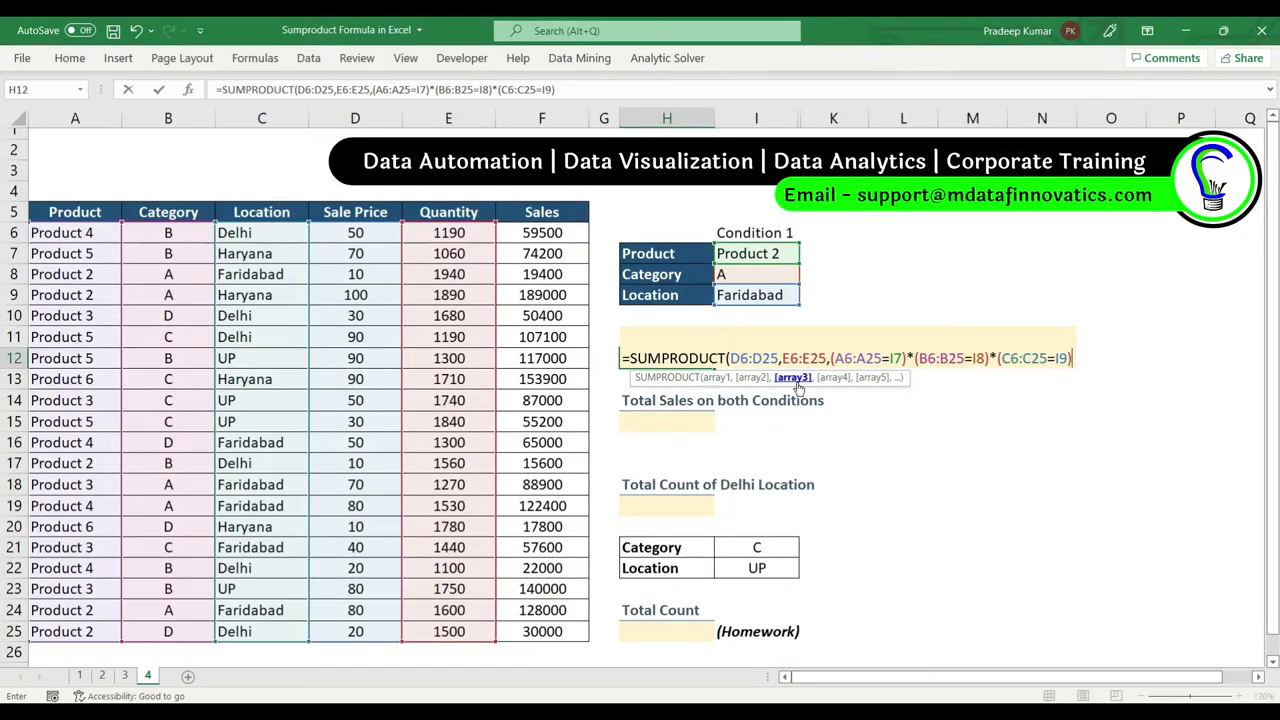
{"action": "left_click", "coordinate": [832, 358]}
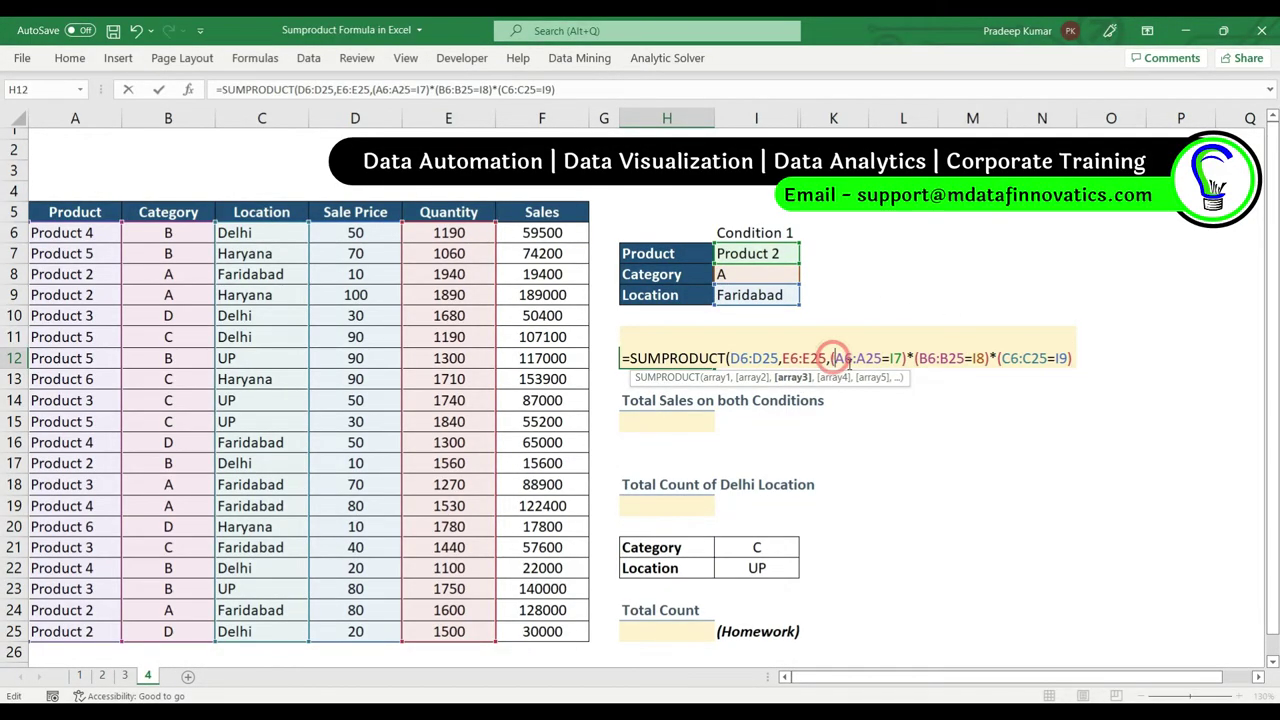
{"action": "type", "text": "("}
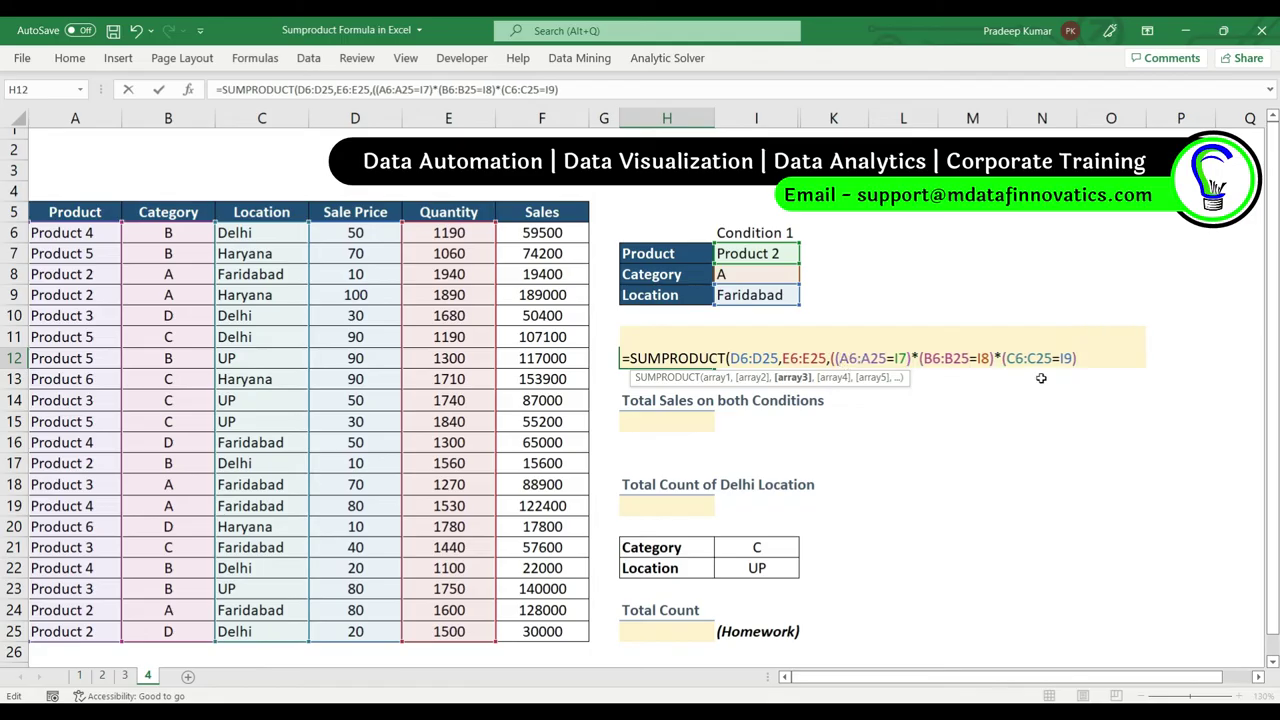
{"action": "type", "text": ")"}
{"action": "type", "text": ")"}
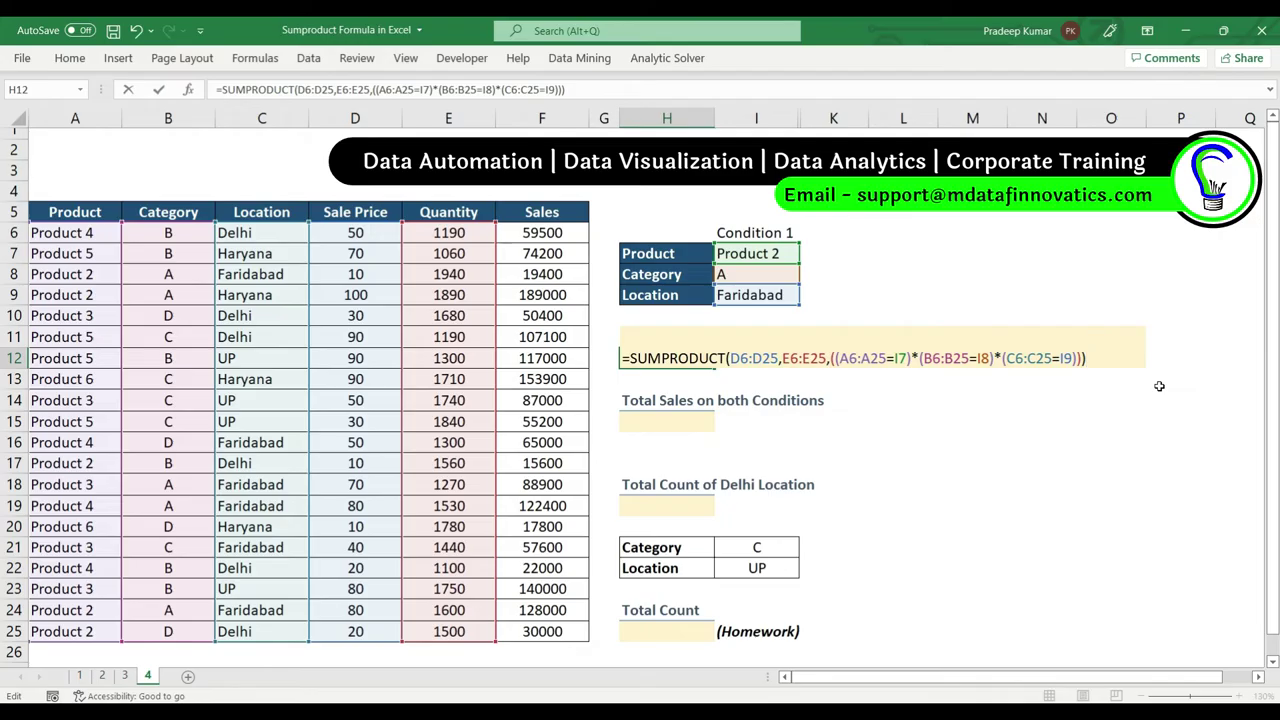
{"action": "key", "text": "Return"}
{"action": "key", "text": "Up"}
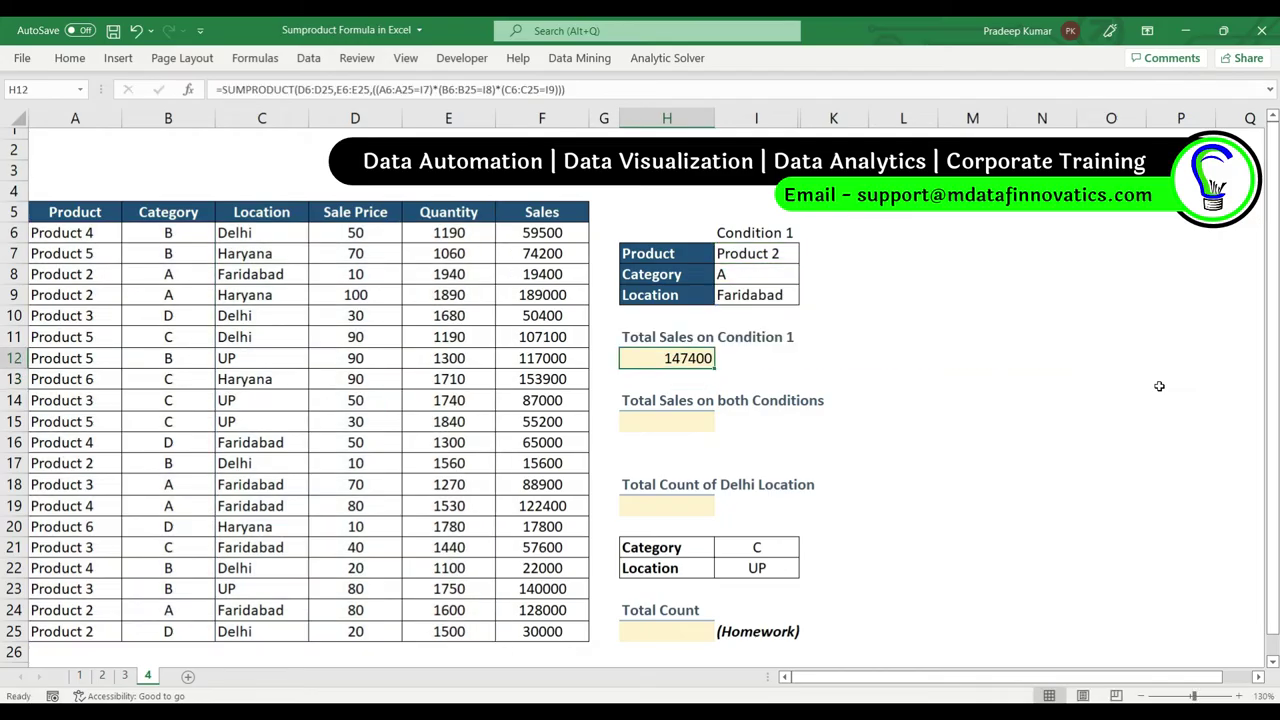
{"action": "left_click_drag", "start_coordinate": [782, 229], "coordinate": [769, 300]}
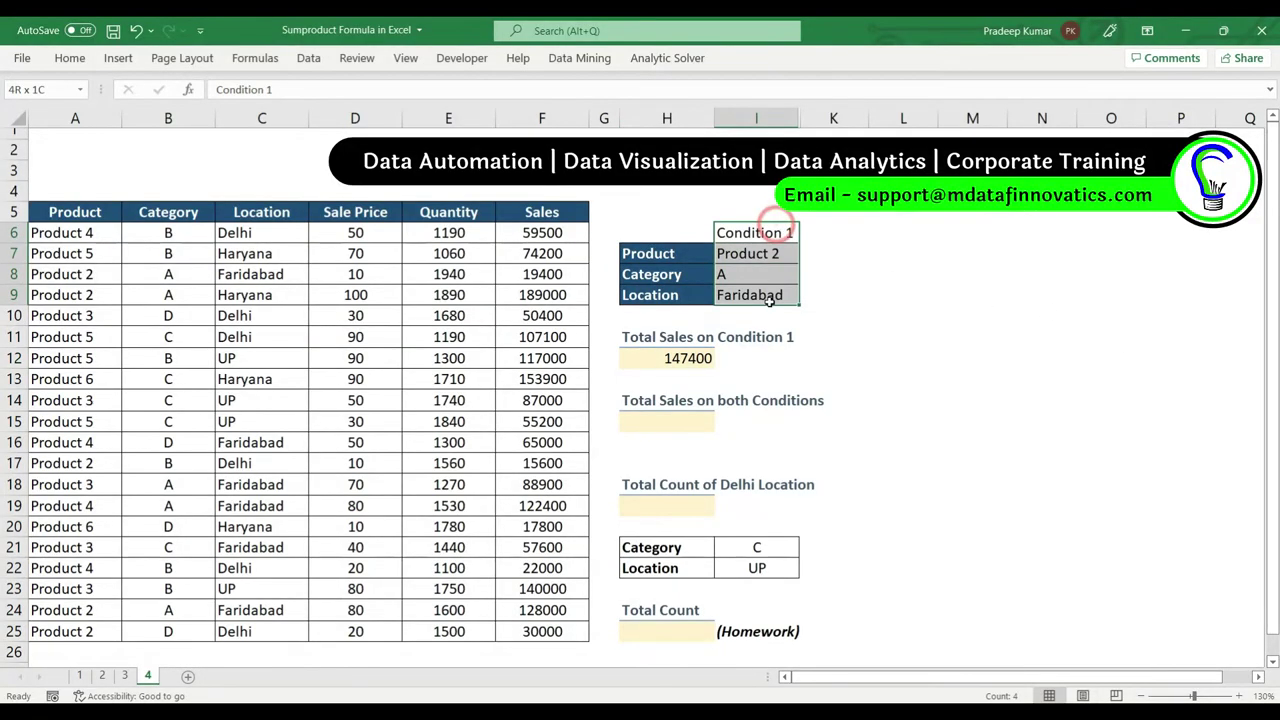
- Unhide column J to show Condition 2 criteria Product 4, B, Delhi beside Condition 1
{"action": "left_click", "coordinate": [757, 232]}
{"action": "left_click", "coordinate": [778, 120]}
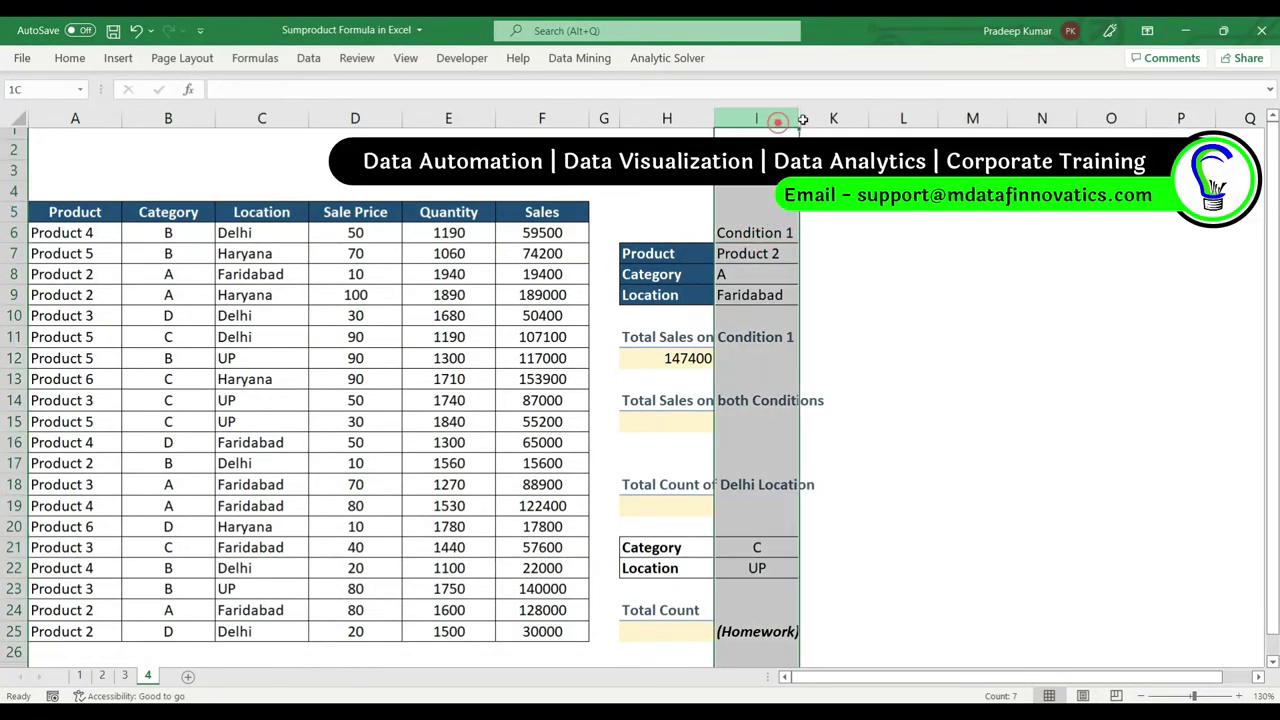
{"action": "left_click_drag", "start_coordinate": [802, 119], "coordinate": [833, 120]}
{"action": "right_click", "coordinate": [830, 122]}
{"action": "left_click", "coordinate": [879, 408]}
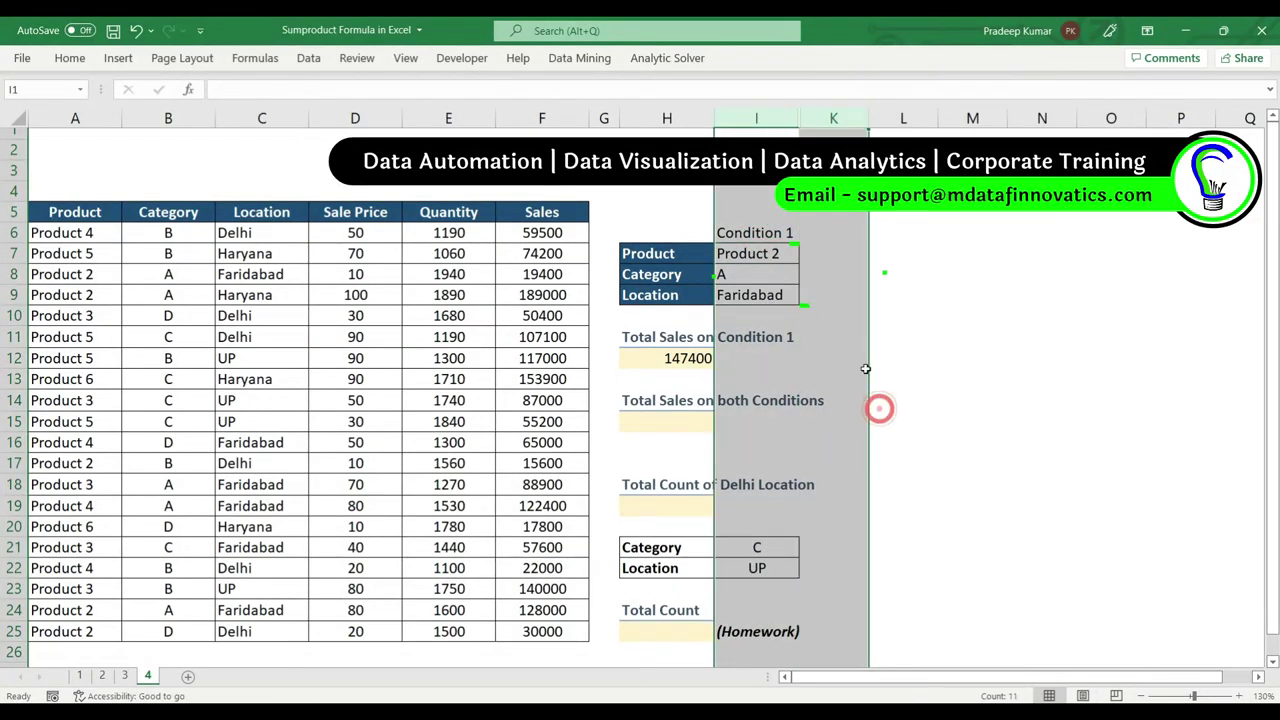
{"action": "left_click", "coordinate": [757, 232]}
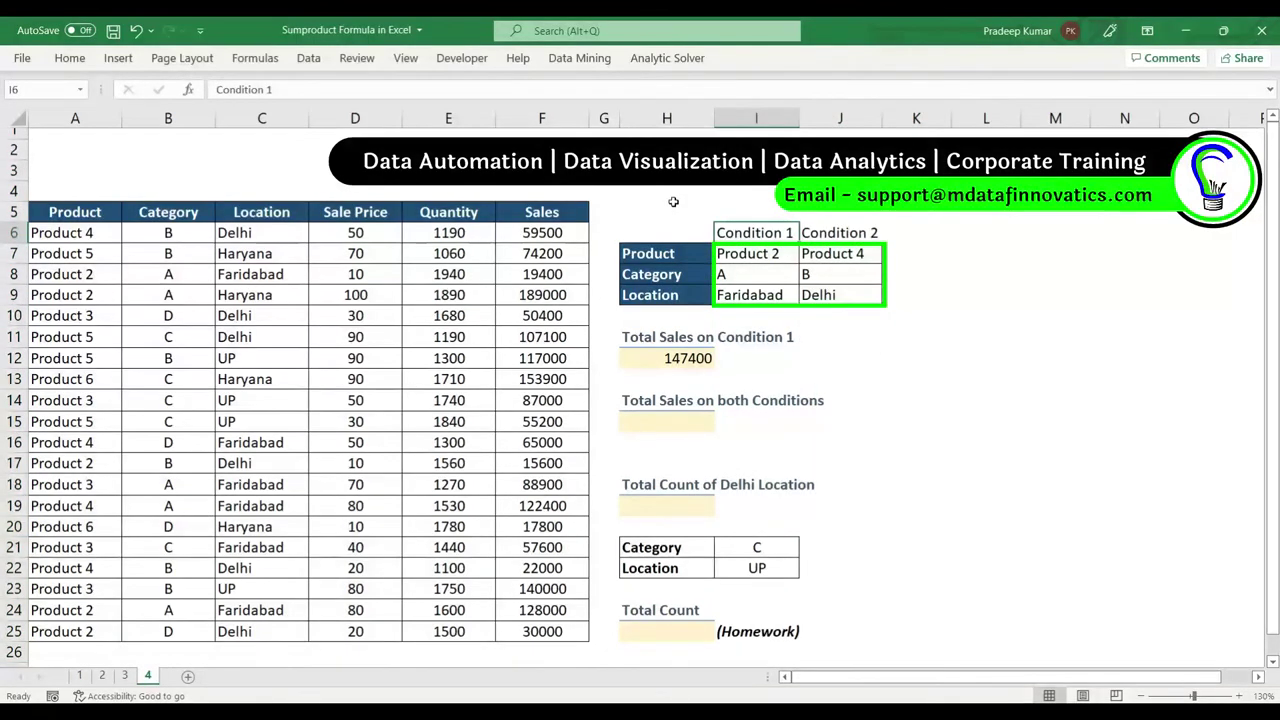
{"action": "left_click_drag", "start_coordinate": [750, 254], "coordinate": [773, 290]}
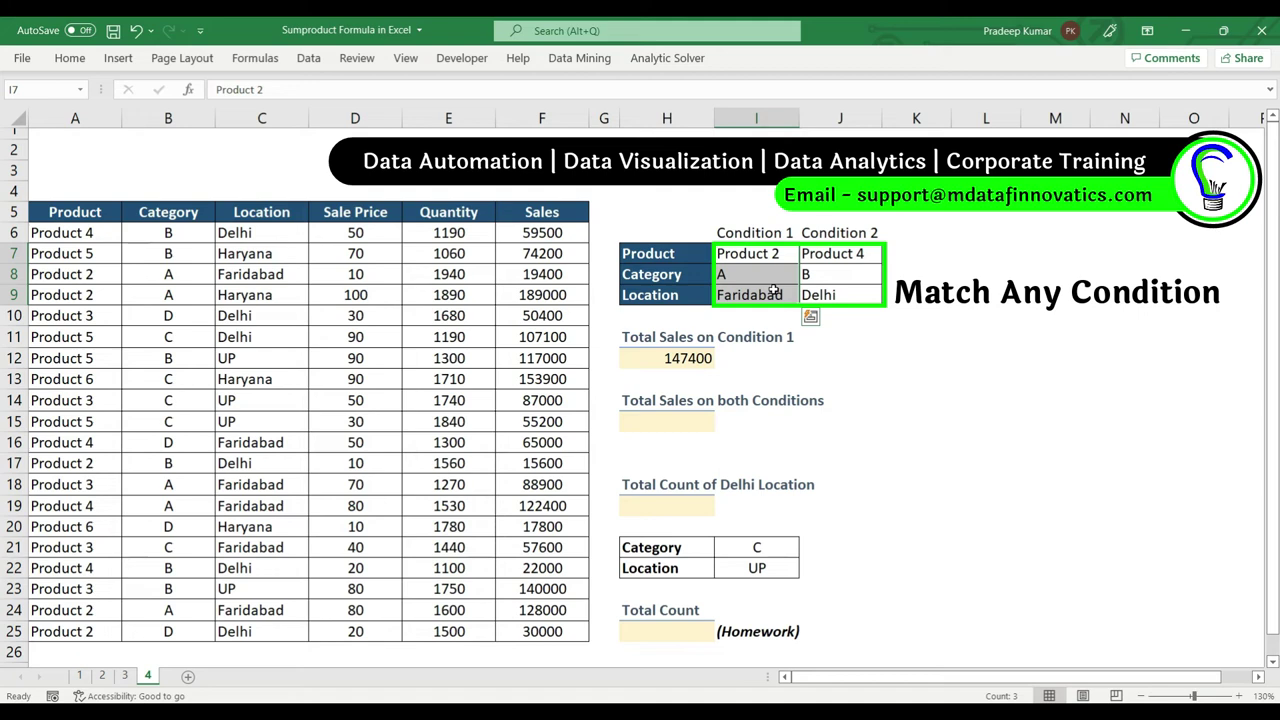
{"action": "left_click_drag", "start_coordinate": [832, 254], "coordinate": [836, 291]}
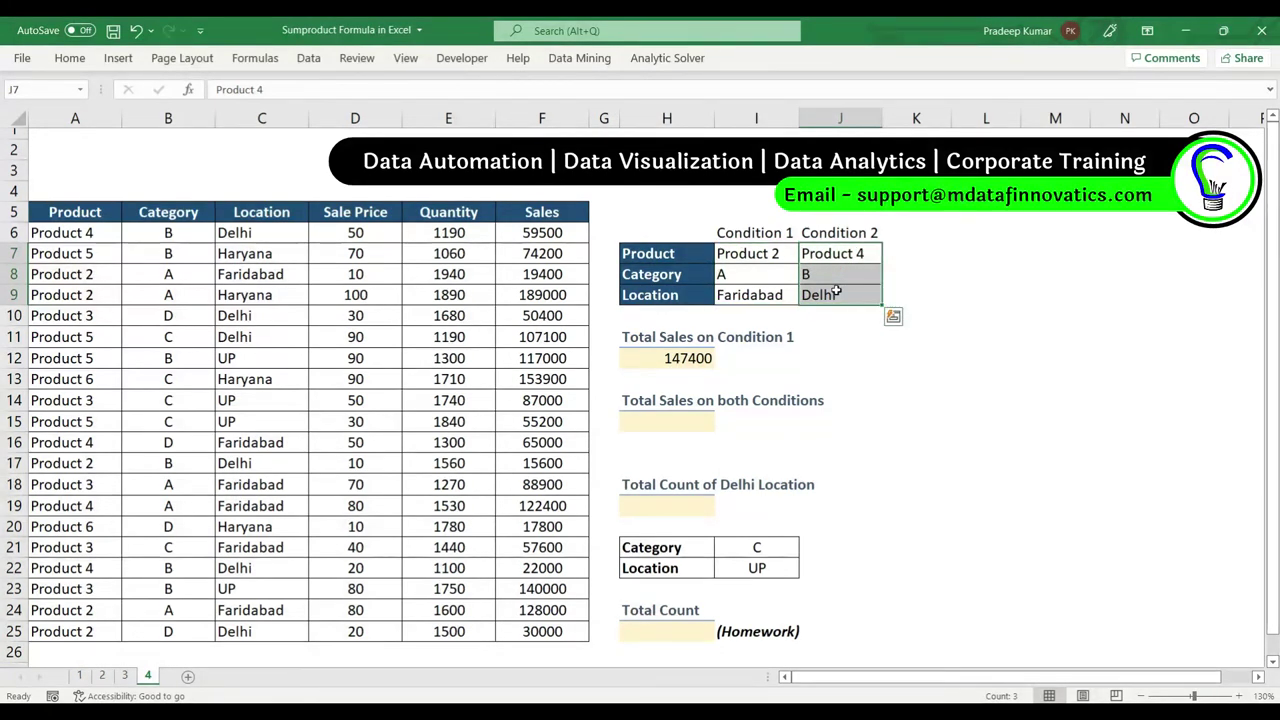
{"action": "left_click", "coordinate": [770, 235]}
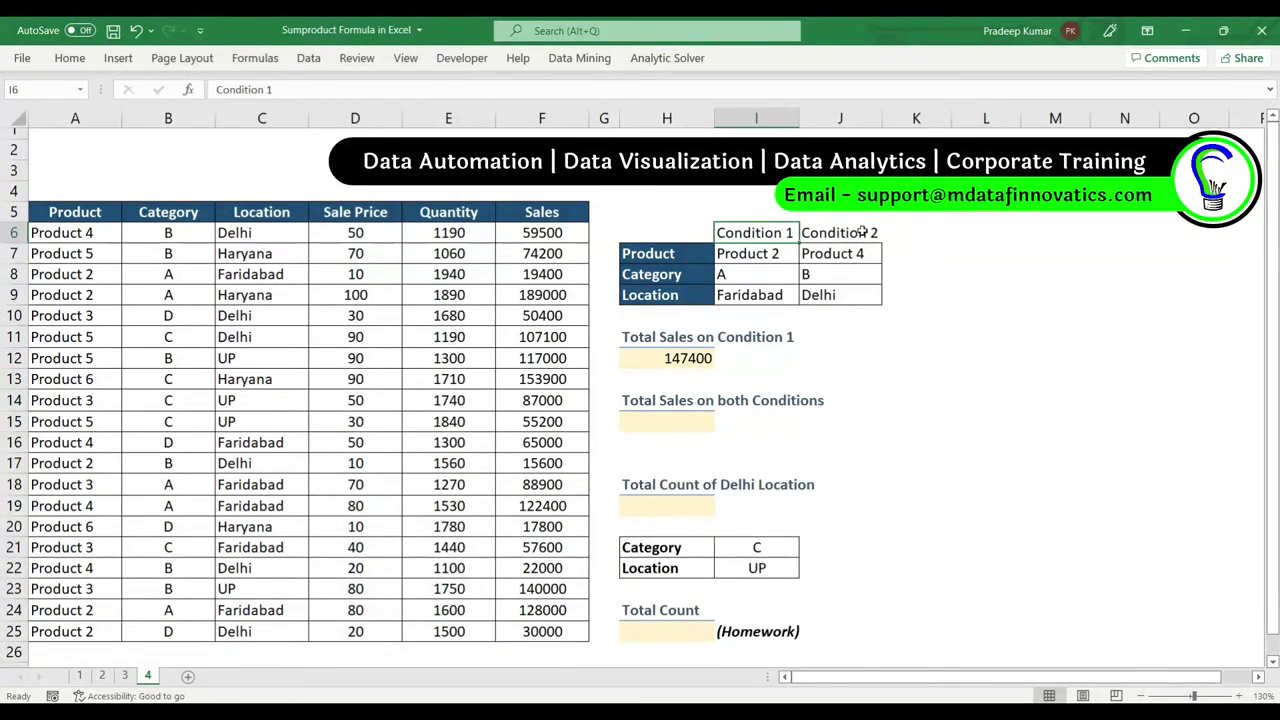
- Extend H12's formula with a second condition set, starting with Product column A6:A25 equal to Product 4
{"action": "double_click", "coordinate": [703, 356]}
{"action": "key", "text": "Left"}
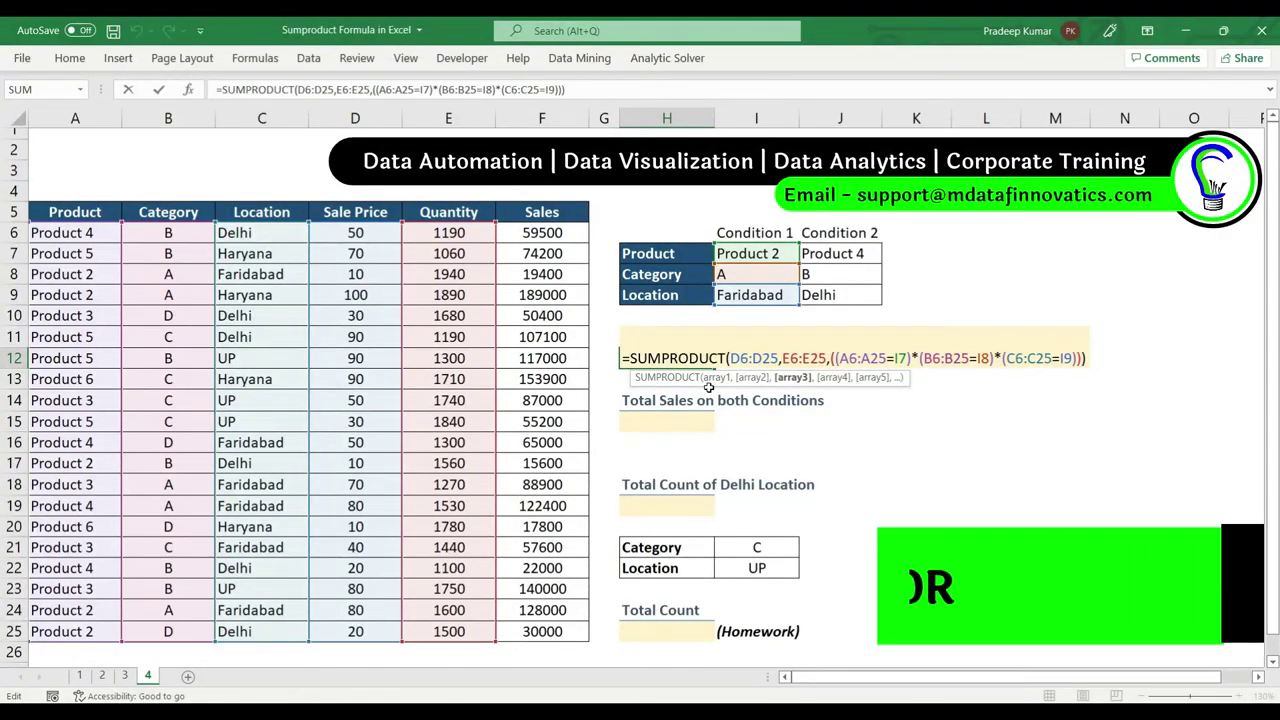
{"action": "type", "text": "+"}
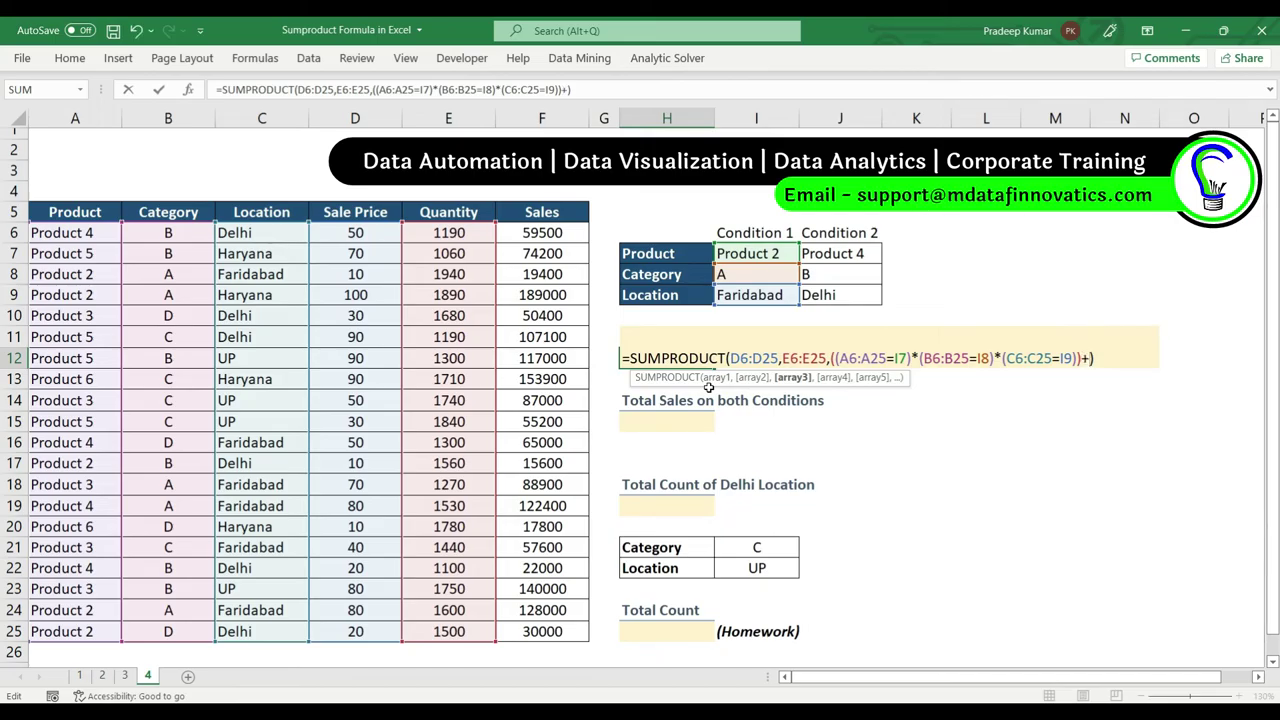
{"action": "type", "text": "(("}
{"action": "left_click_drag", "start_coordinate": [68, 233], "coordinate": [75, 632]}
{"action": "type", "text": "="}
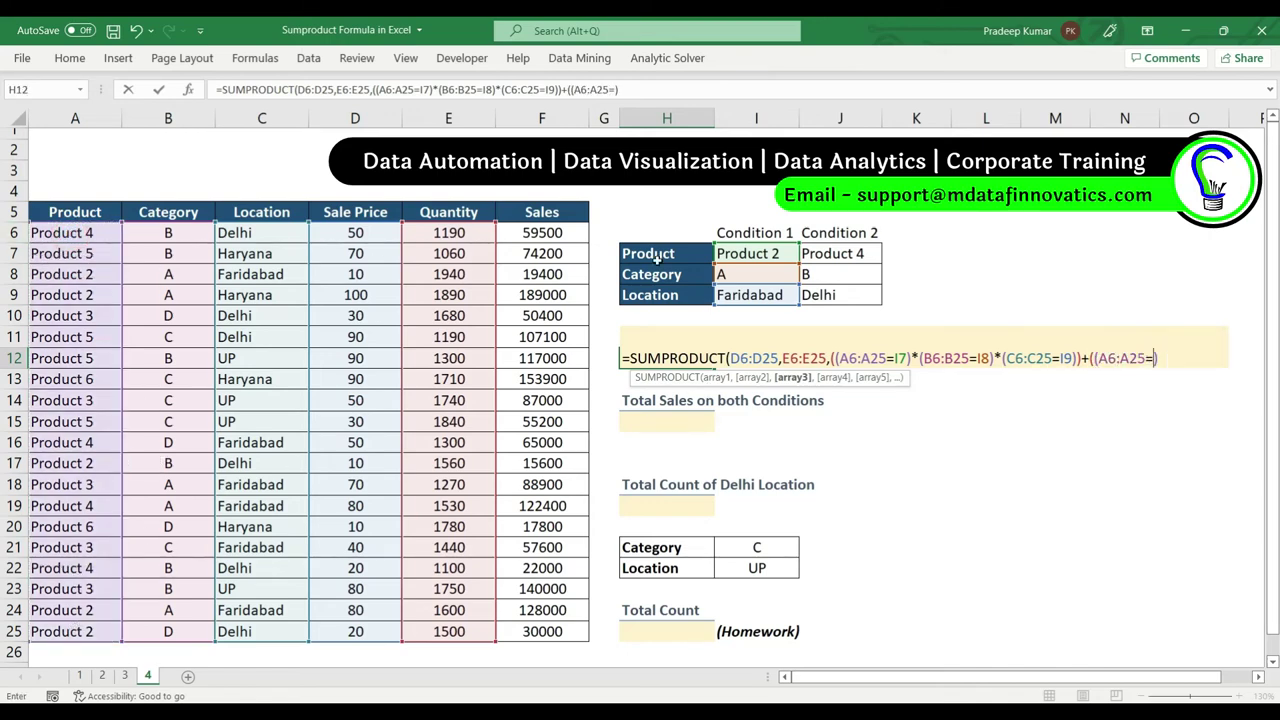
{"action": "left_click", "coordinate": [832, 250]}
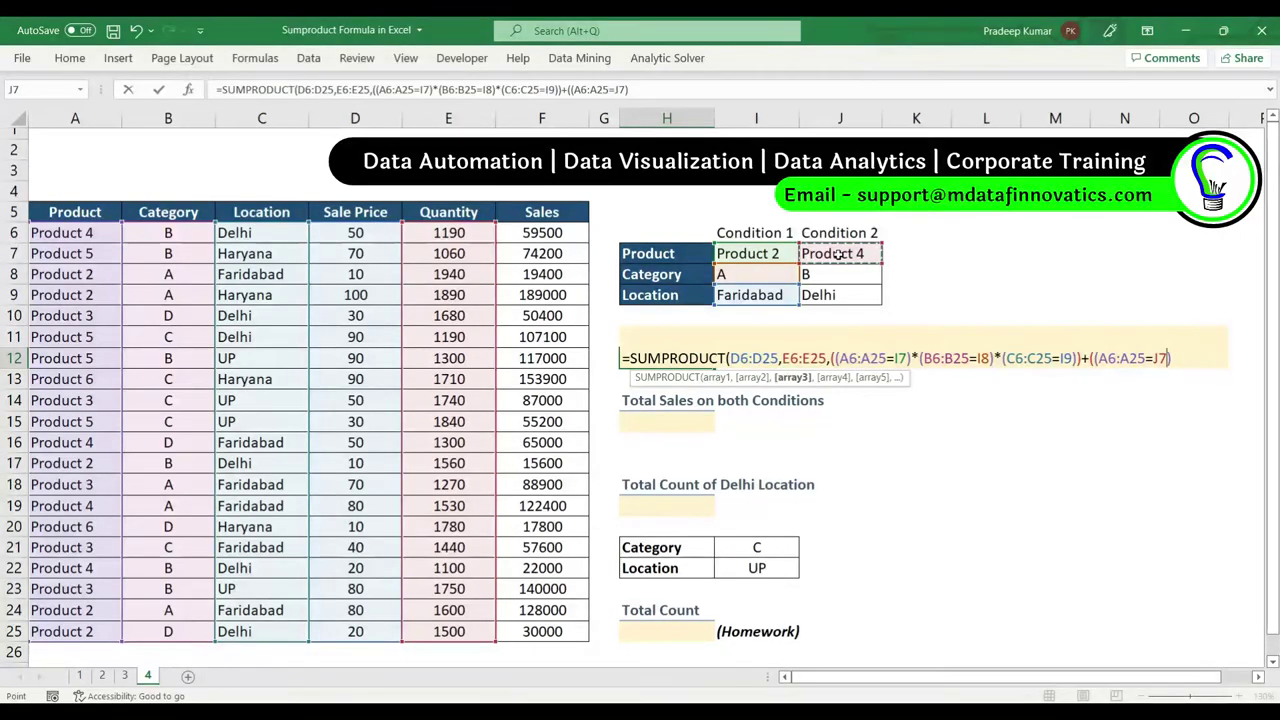
{"action": "type", "text": "*)"}
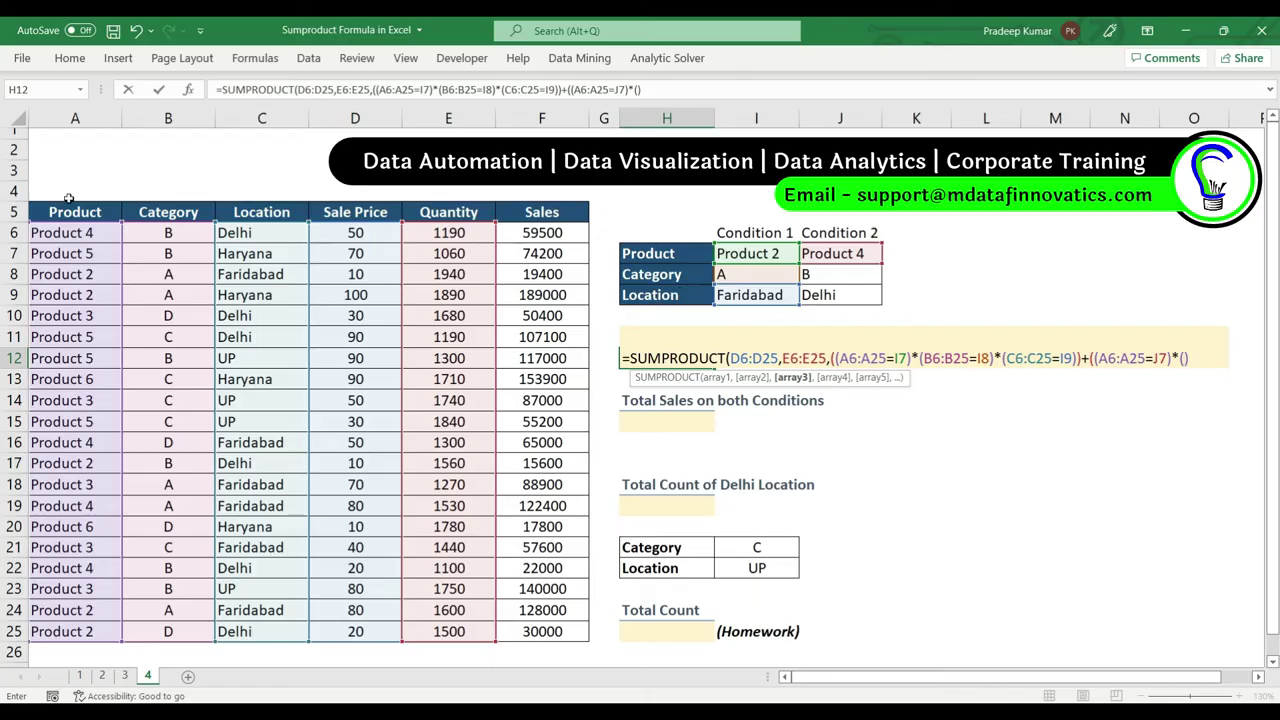
- Add Category = B and Location = Delhi conditions, balance parentheses after E6:E25, so H12 shows 228900
{"action": "left_click_drag", "start_coordinate": [170, 233], "coordinate": [180, 637]}
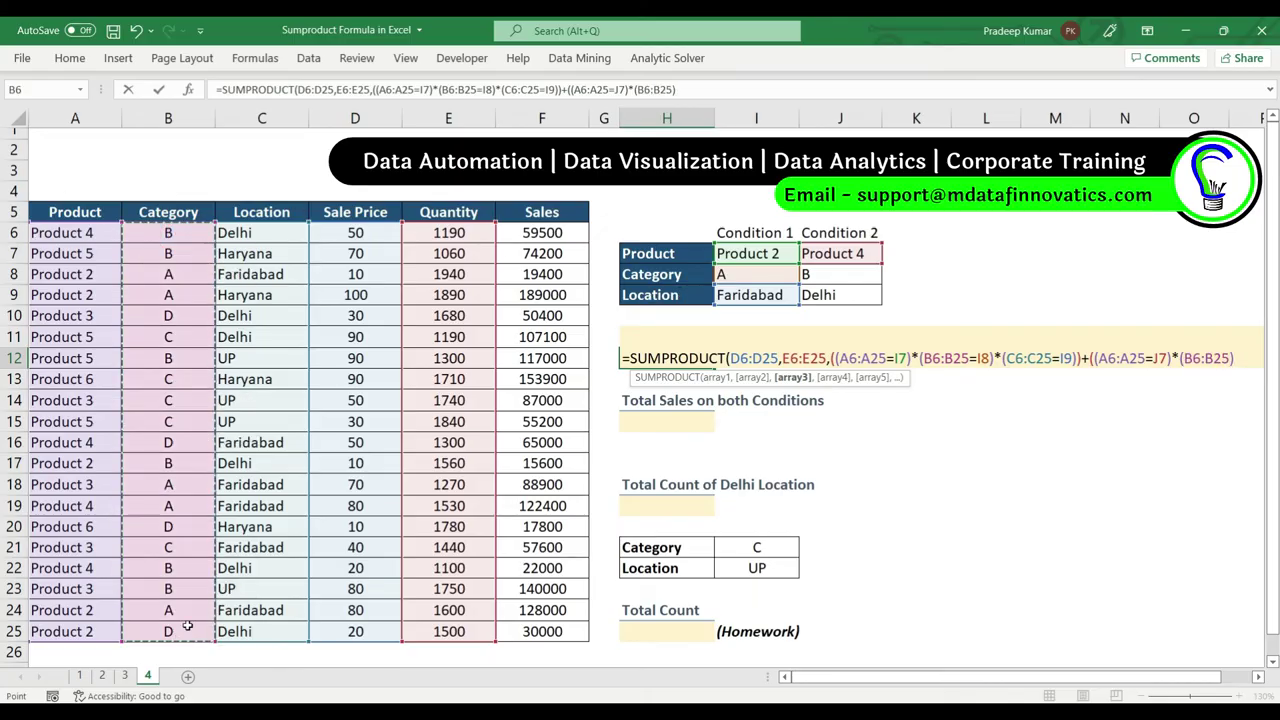
{"action": "type", "text": "="}
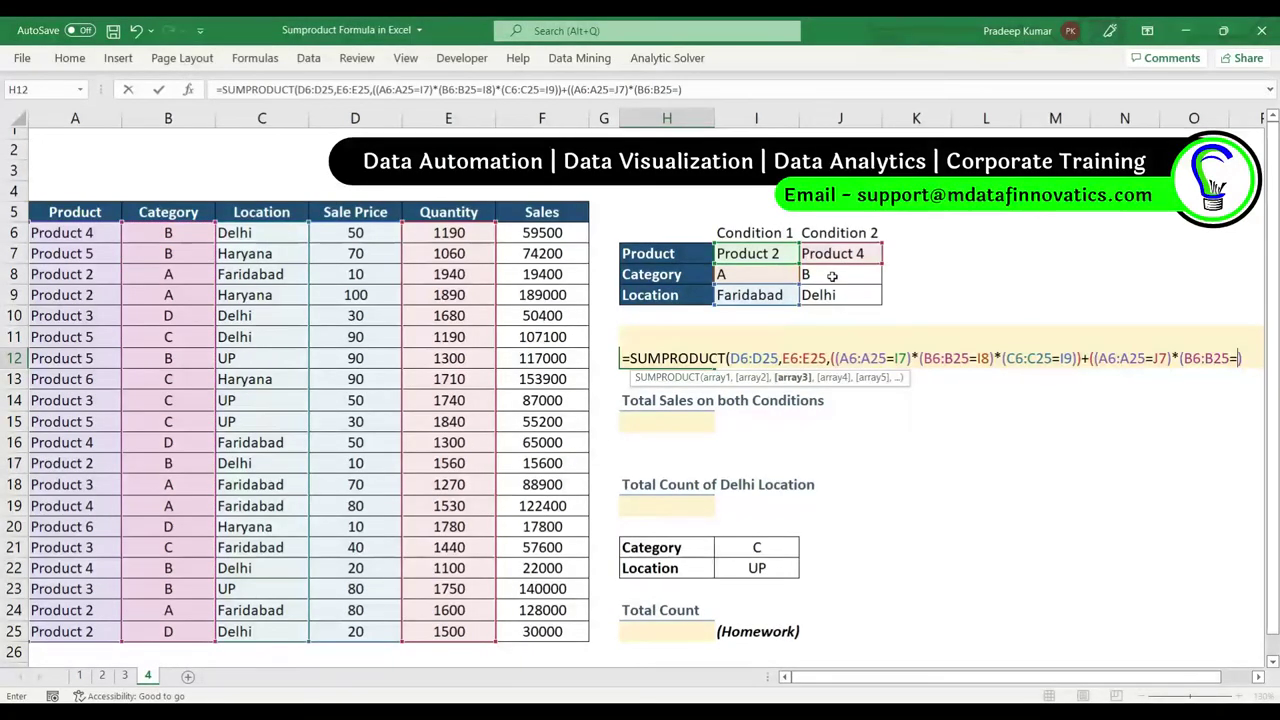
{"action": "left_click", "coordinate": [832, 277]}
{"action": "type", "text": ")"}
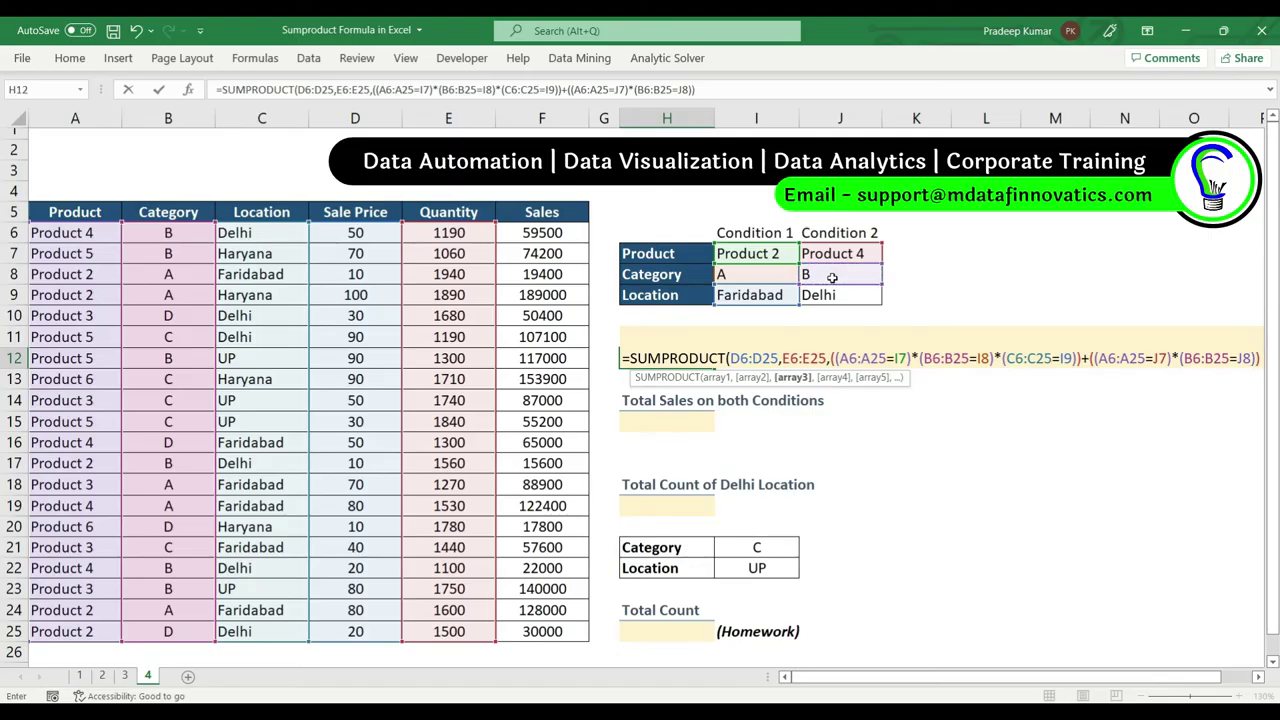
{"action": "type", "text": "*("}
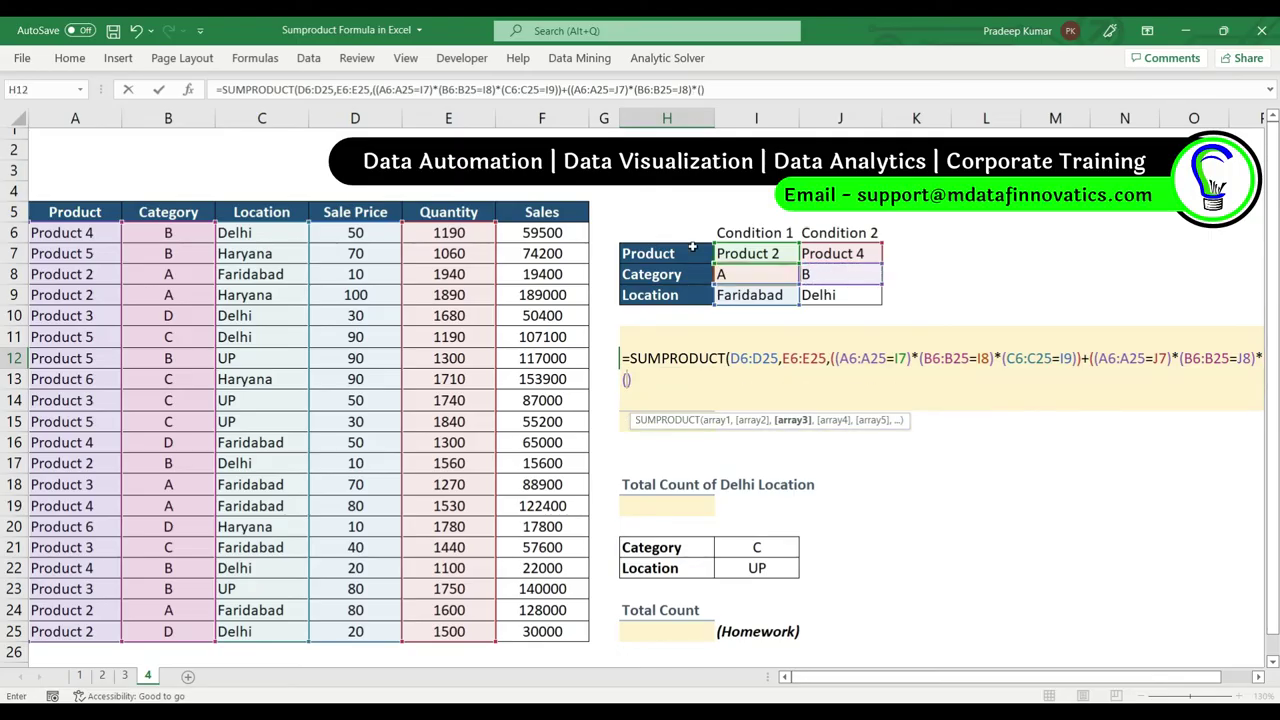
{"action": "left_click_drag", "start_coordinate": [279, 233], "coordinate": [272, 627]}
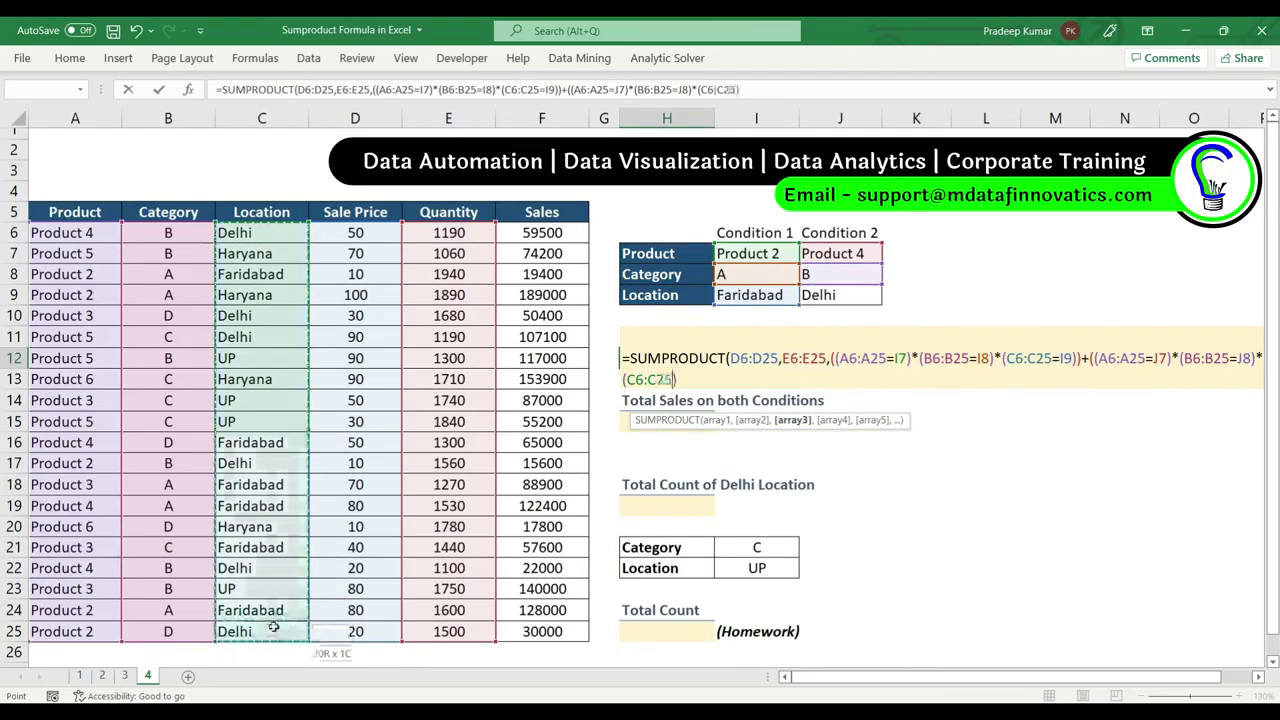
{"action": "type", "text": "="}
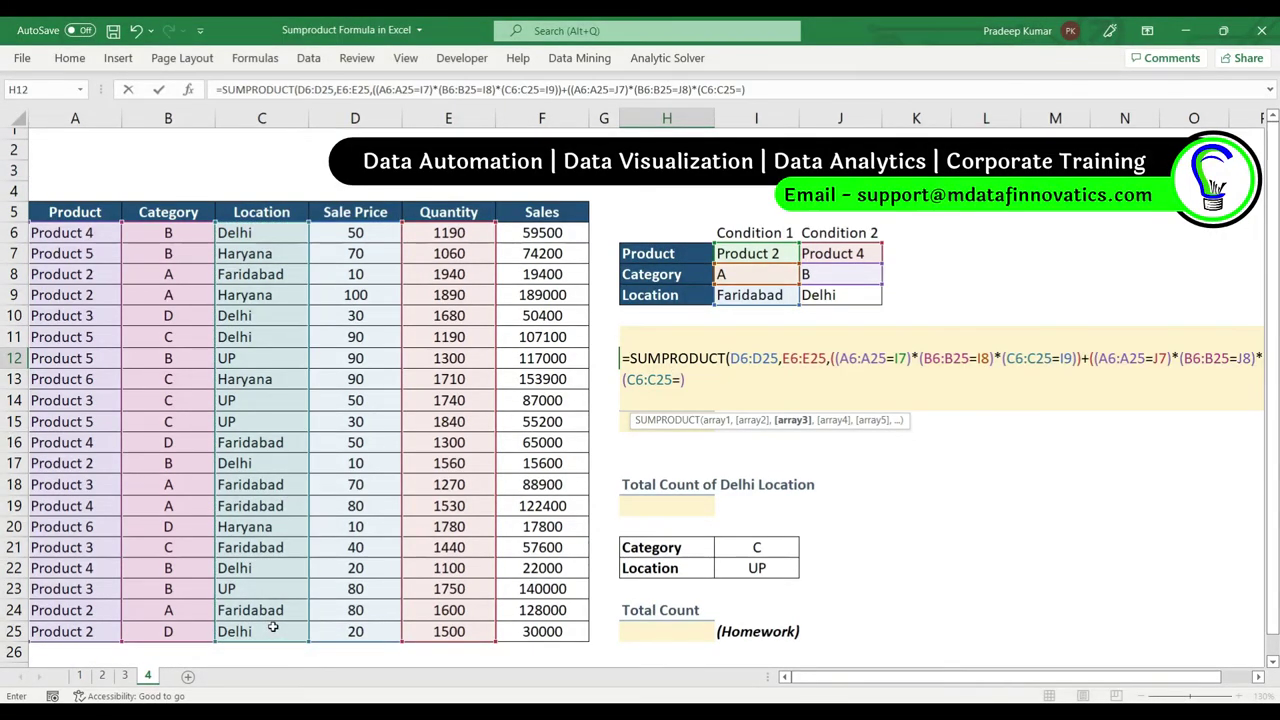
{"action": "left_click", "coordinate": [850, 294]}
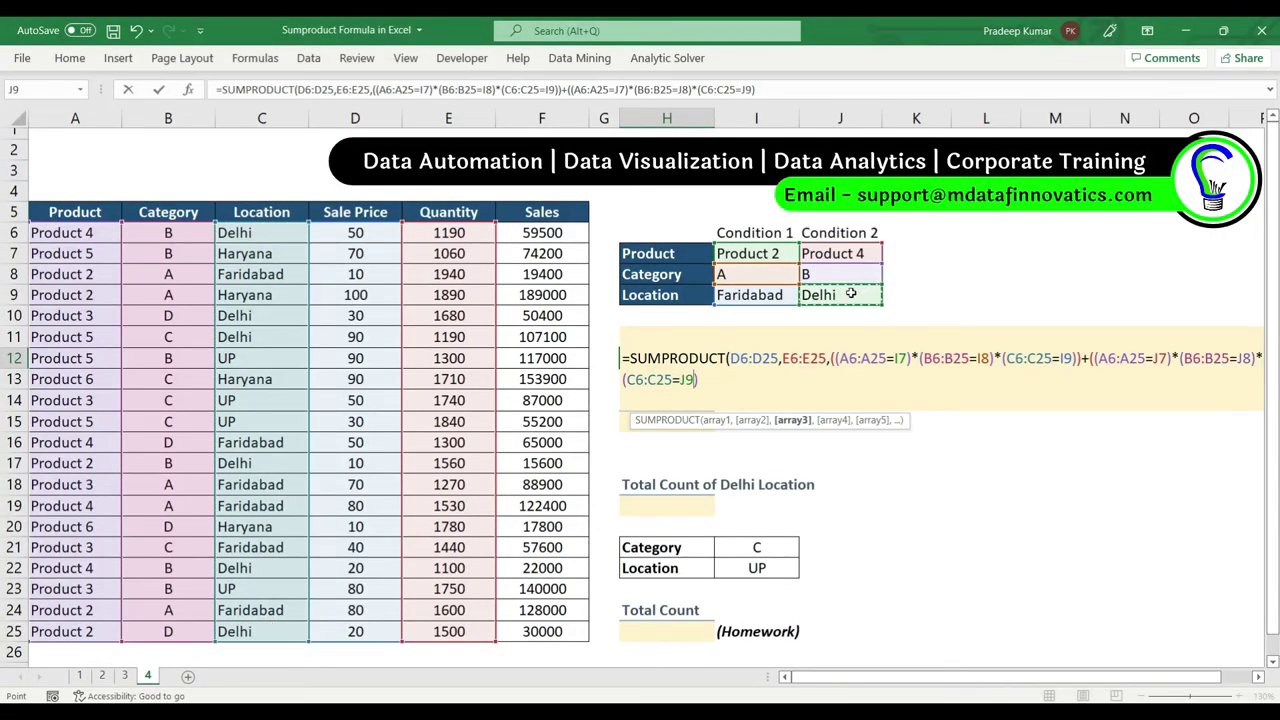
{"action": "type", "text": ")"}
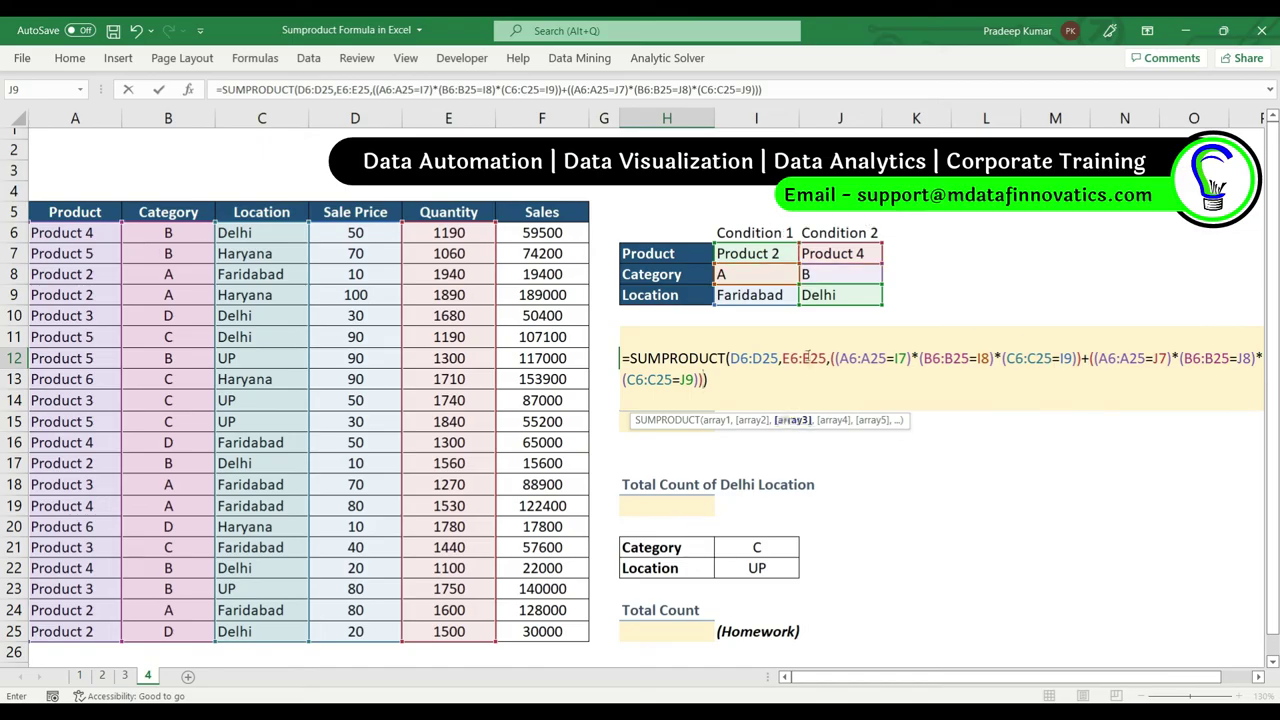
{"action": "left_click", "coordinate": [832, 358]}
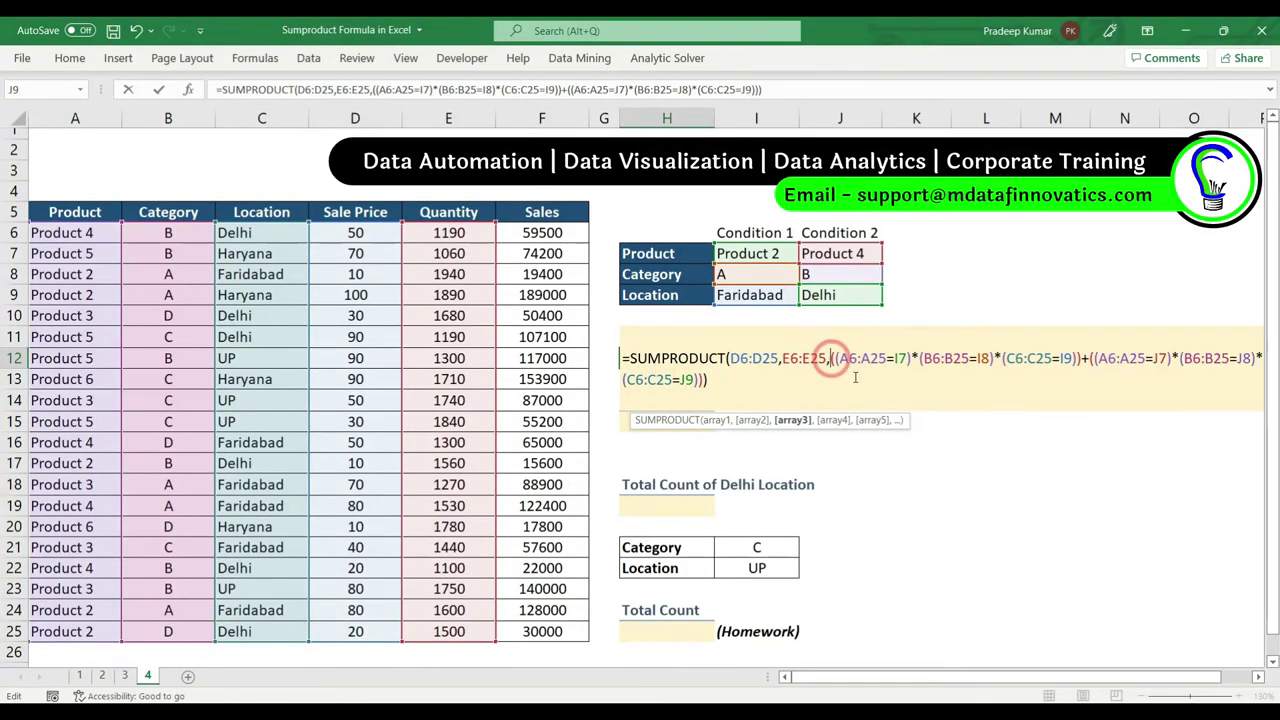
{"action": "type", "text": "("}
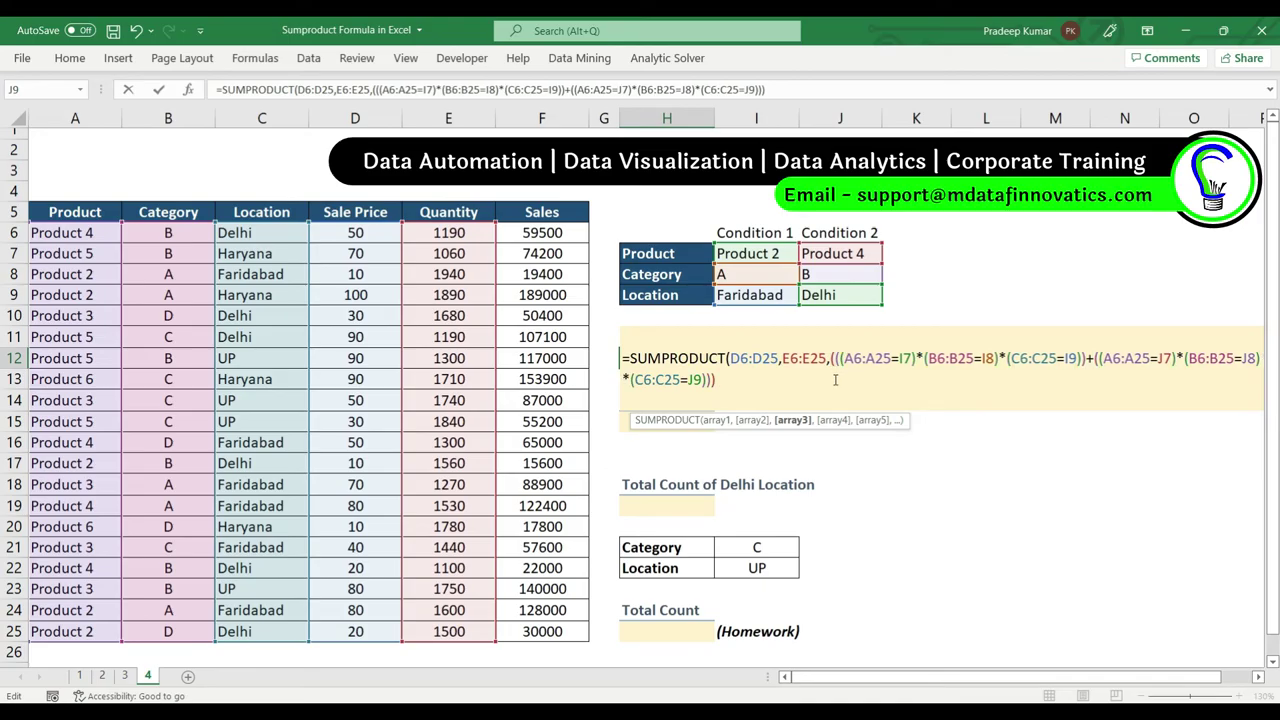
{"action": "type", "text": ")"}
{"action": "key", "text": "Return"}
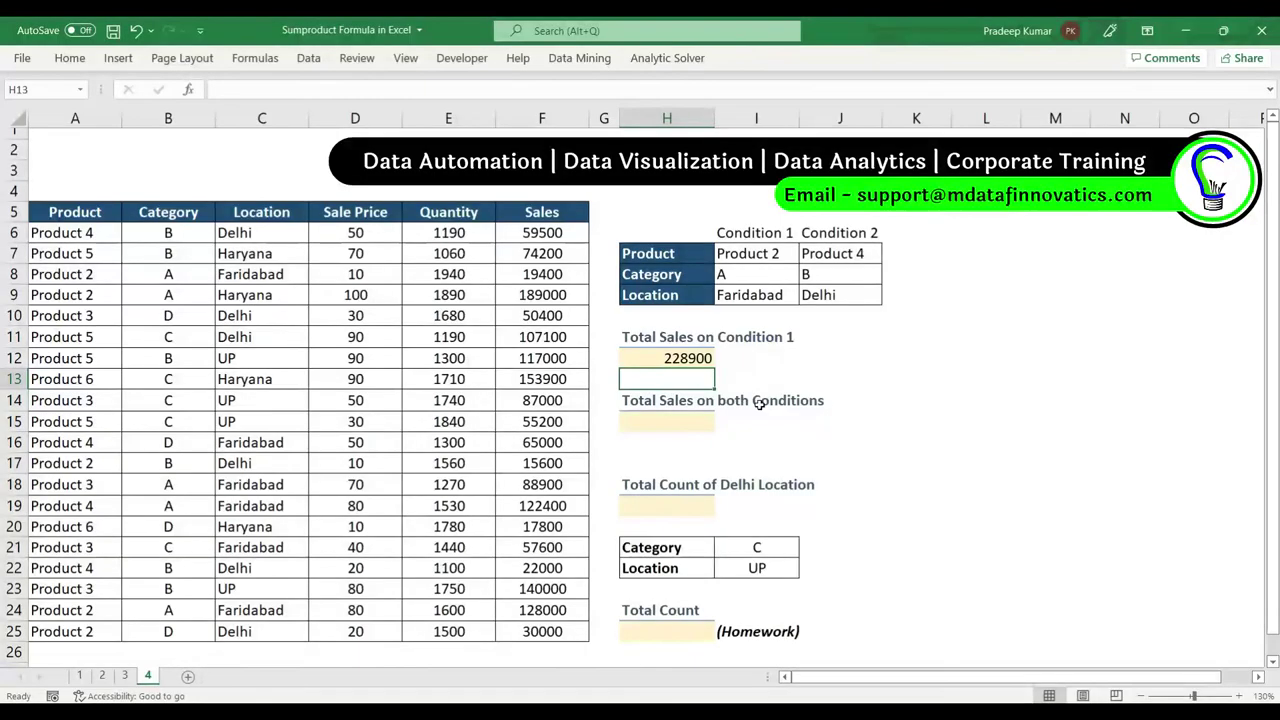
{"action": "key", "text": "Up"}
{"action": "key", "text": "F2"}
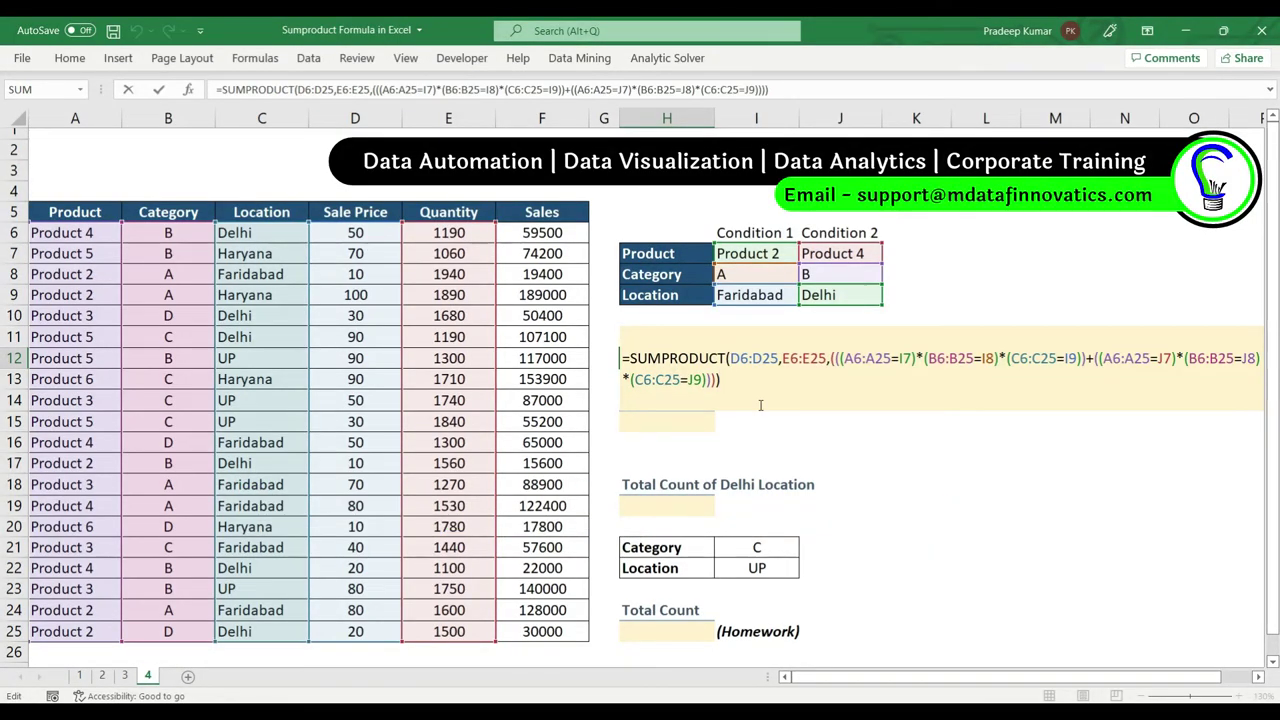
{"action": "key", "text": "Escape"}
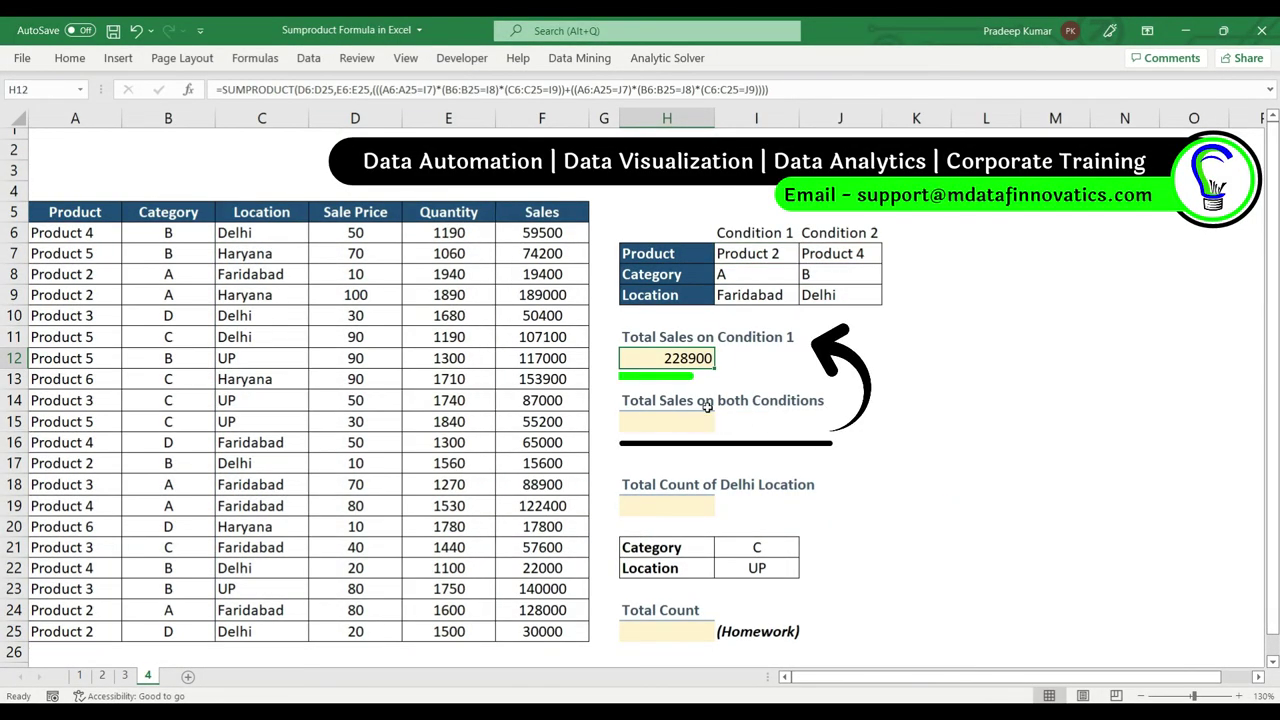
{"action": "left_click", "coordinate": [690, 423]}
{"action": "left_click", "coordinate": [678, 360]}
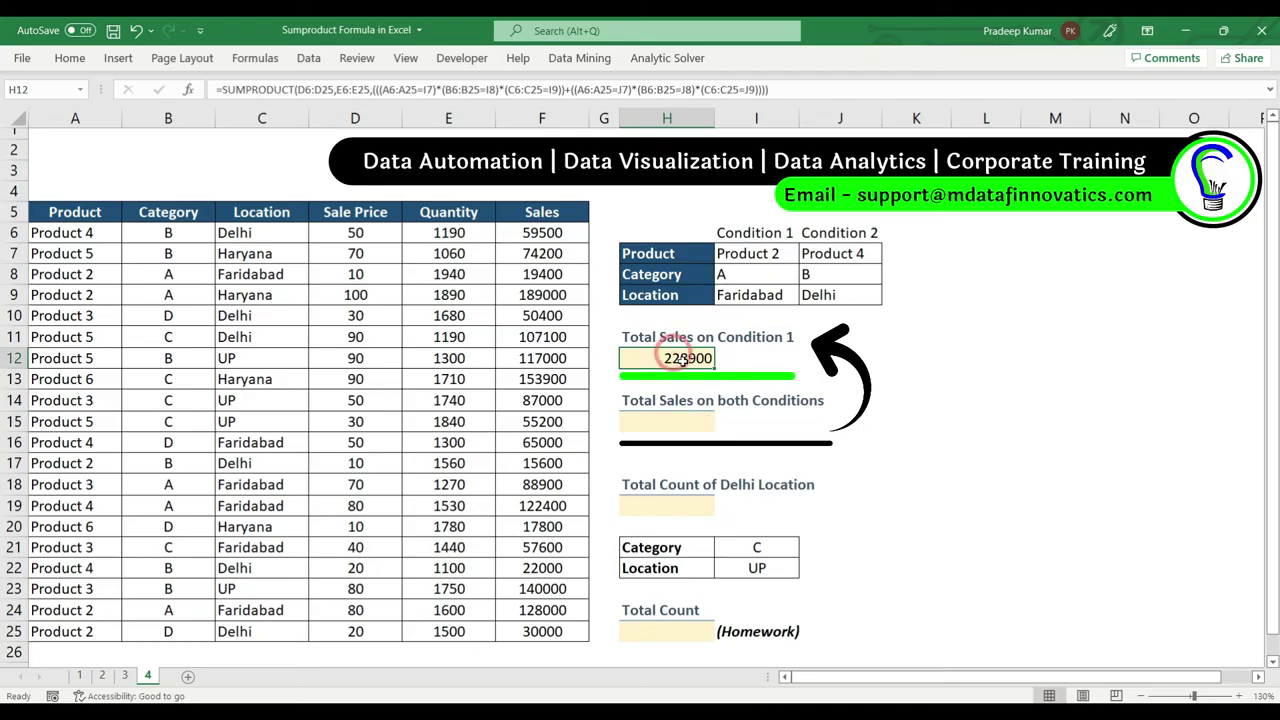
{"action": "double_click", "coordinate": [681, 360]}
{"action": "key", "text": "Escape"}
{"action": "left_click", "coordinate": [680, 503]}
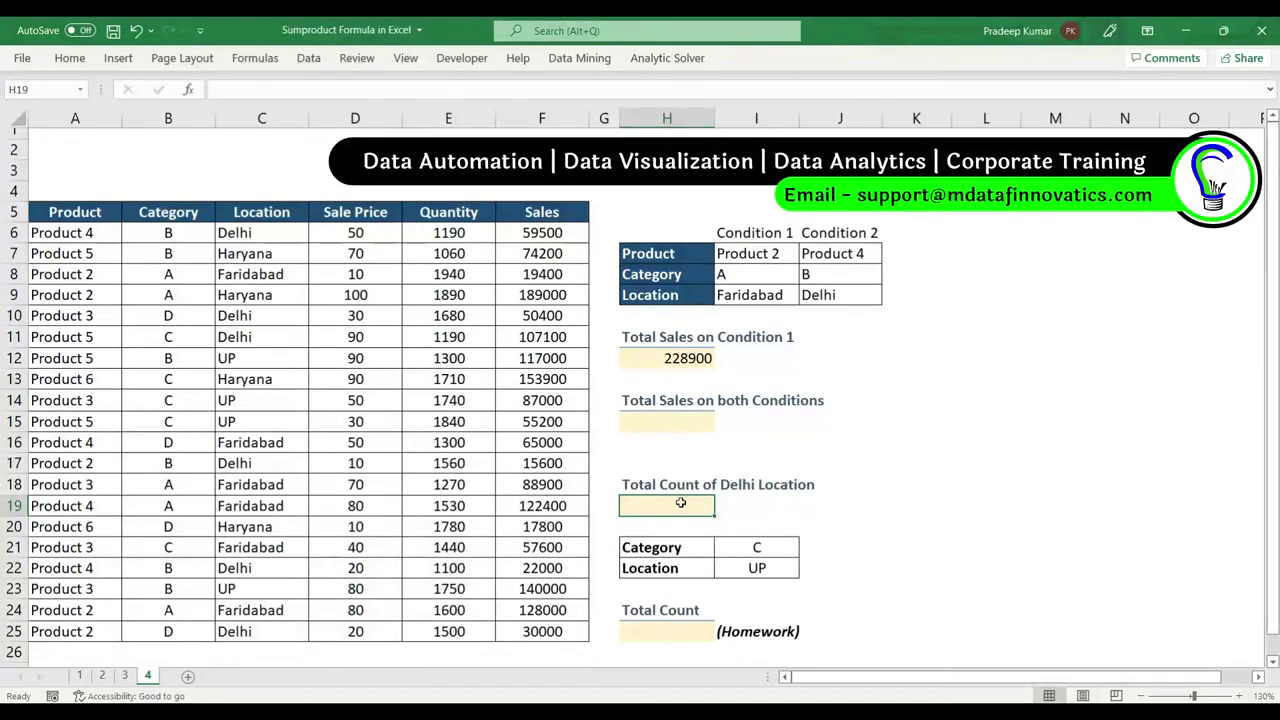
- Enter a SUMPRODUCT formula in H19 comparing C6:C25 to "Delhi"
{"action": "type", "text": "=s"}
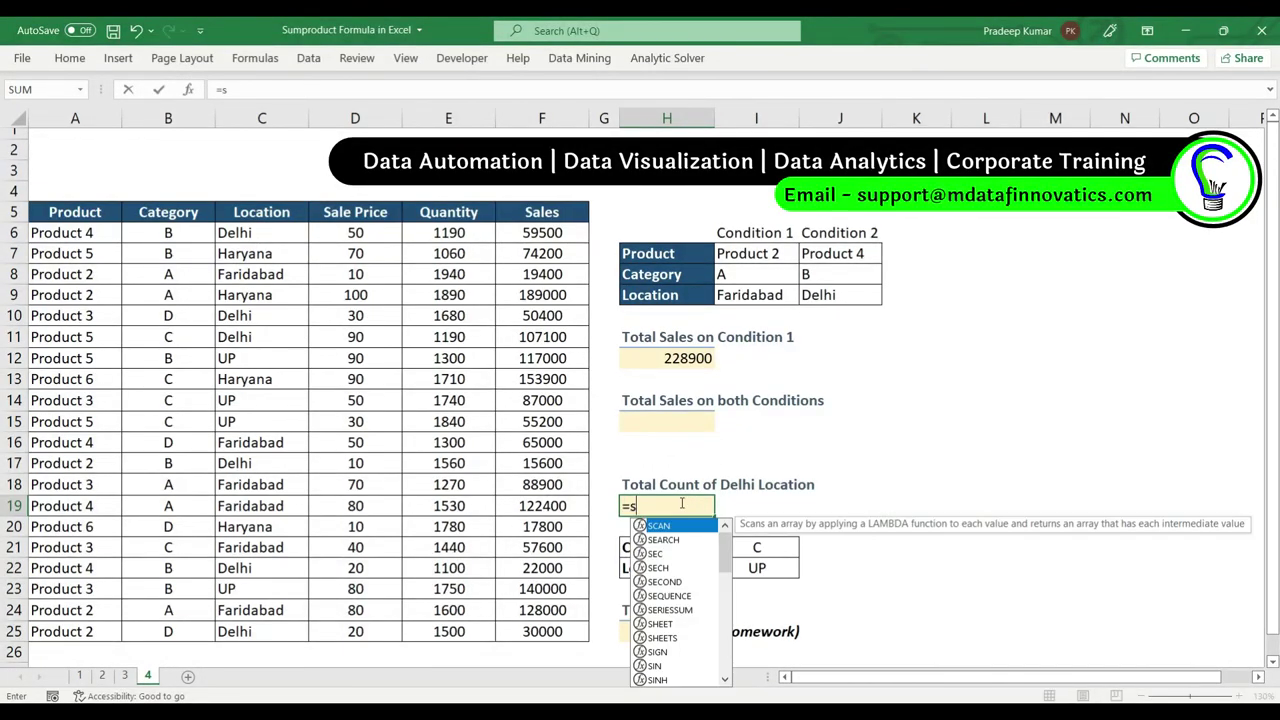
{"action": "type", "text": "umpro"}
{"action": "key", "text": "Tab"}
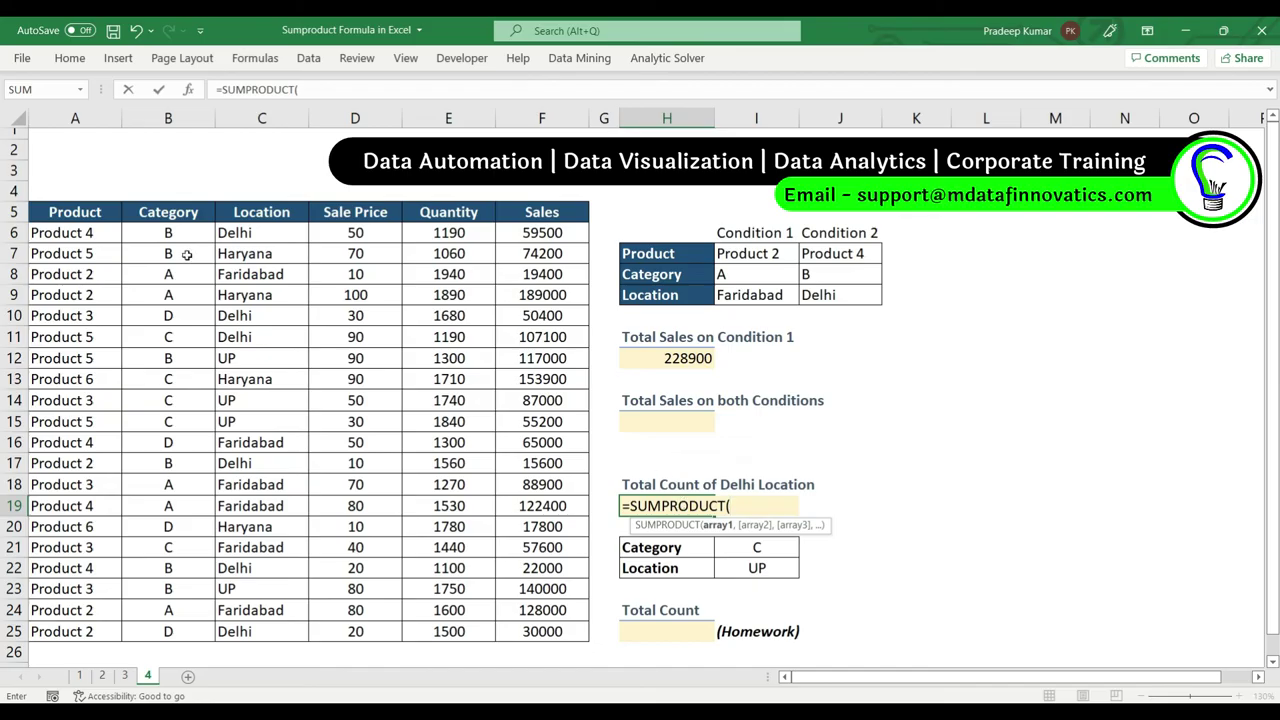
{"action": "left_click_drag", "start_coordinate": [253, 237], "coordinate": [256, 631]}
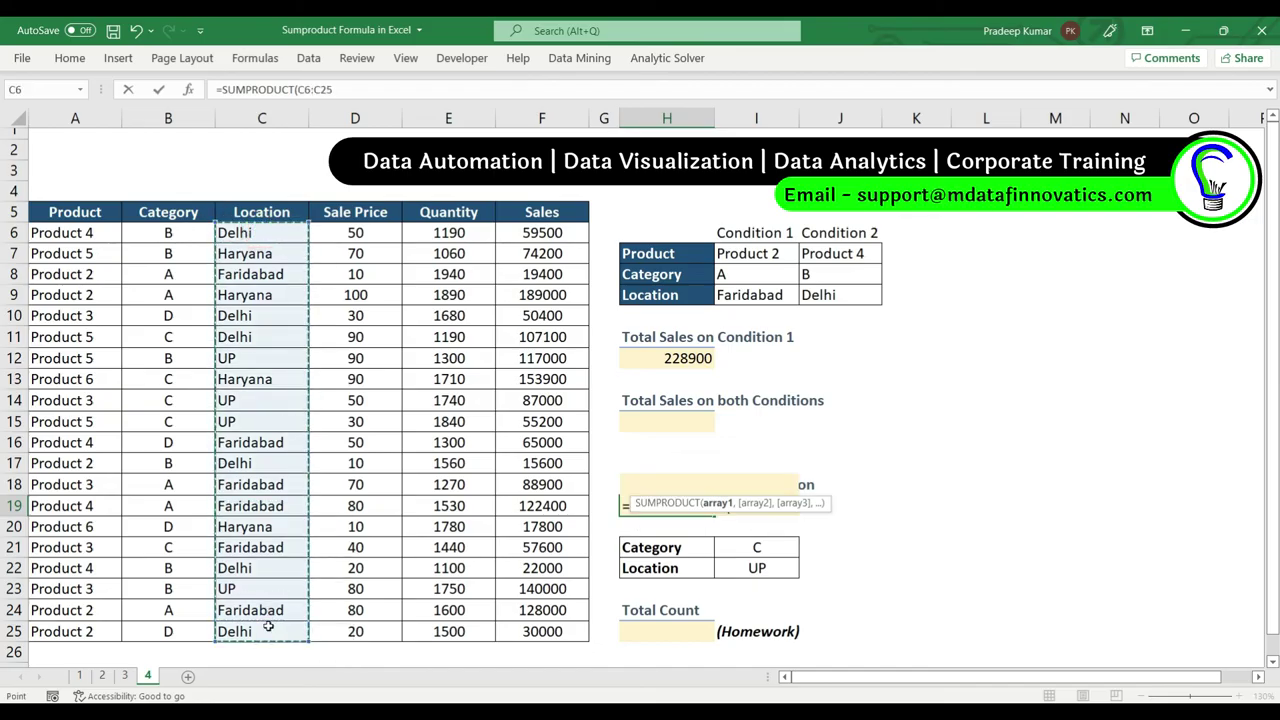
{"action": "type", "text": "=\"Del"}
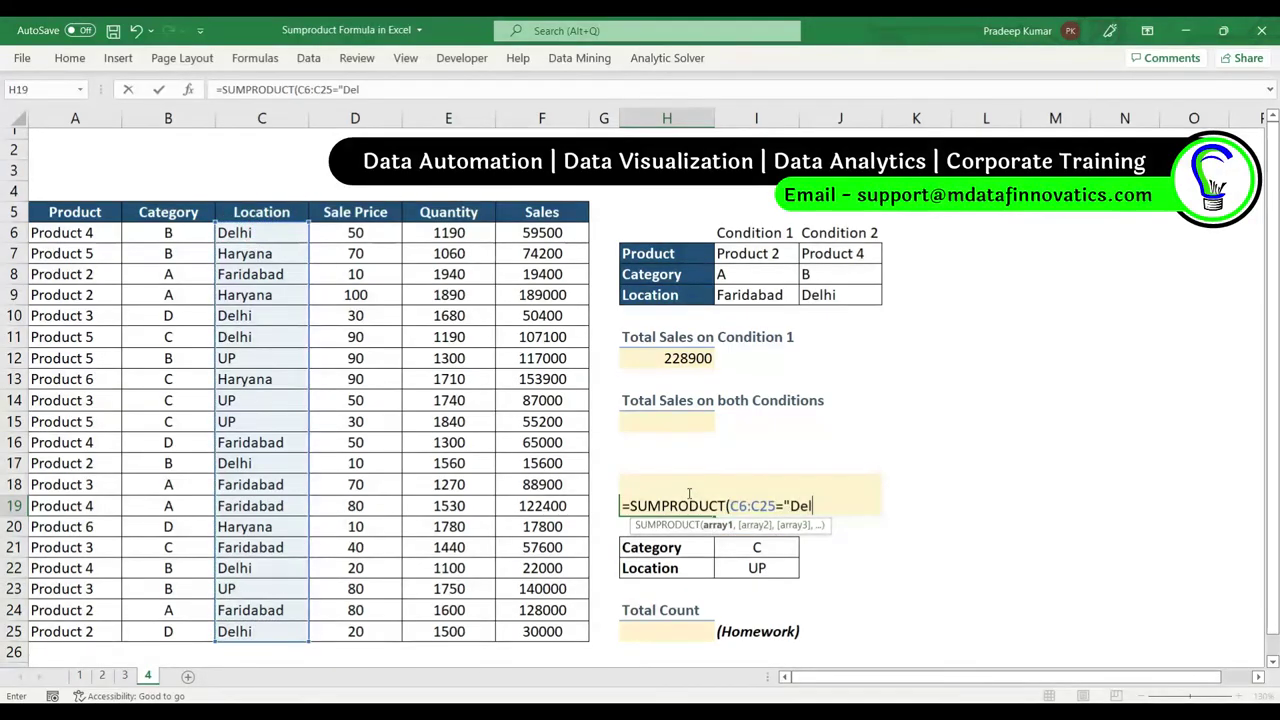
{"action": "type", "text": "hi\")"}
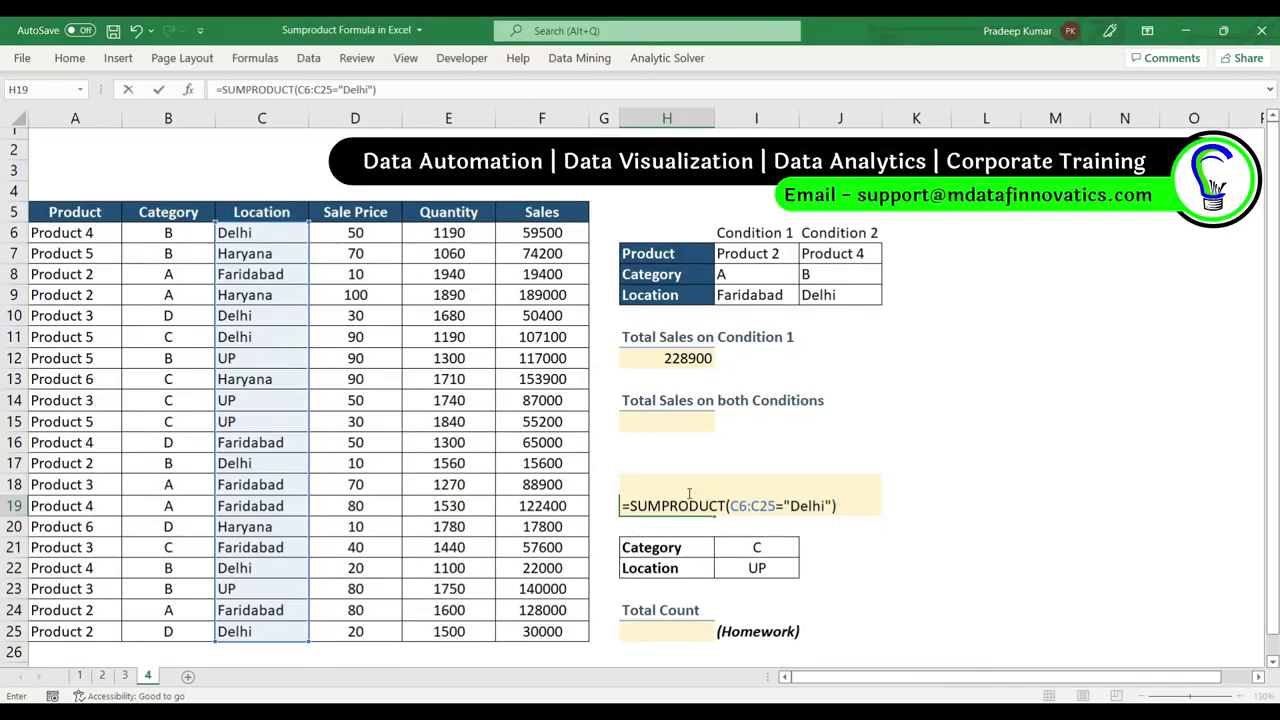
{"action": "key", "text": "Return"}
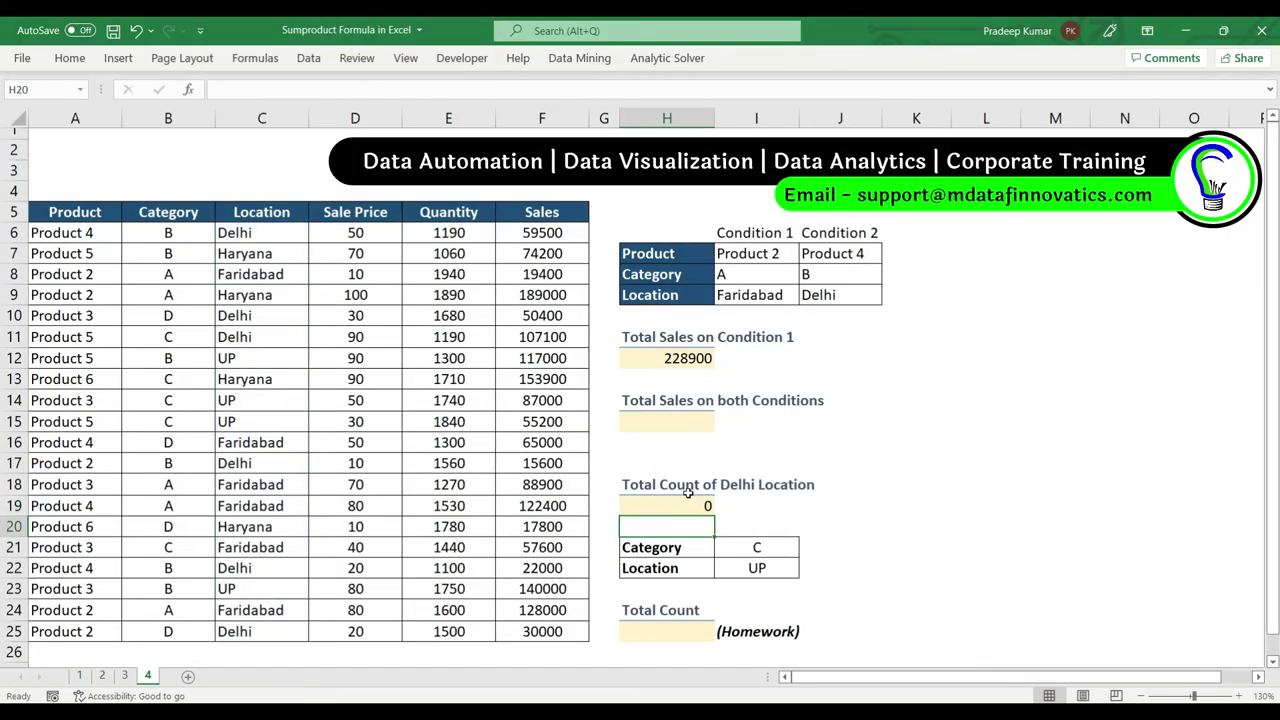
- Correct H19 to =SUMPRODUCT(--(C6:C25="Delhi")) so it returns 6
{"action": "key", "text": "Up"}
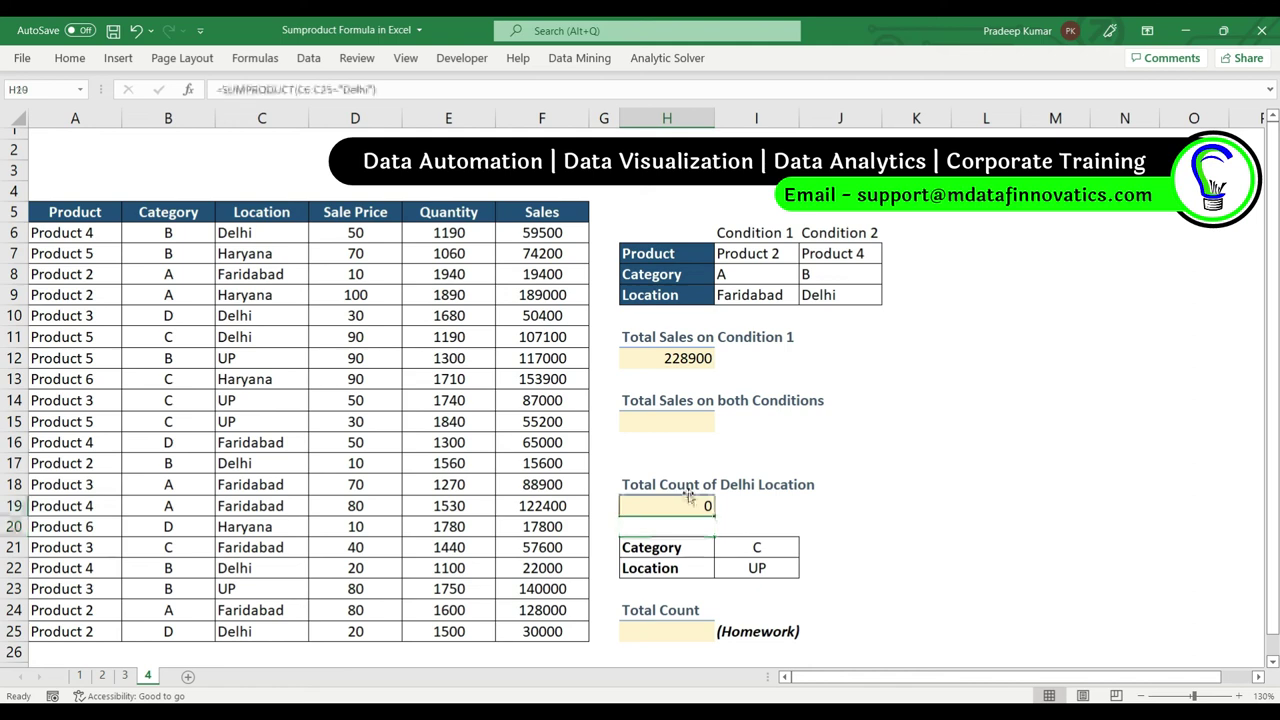
{"action": "key", "text": "F2"}
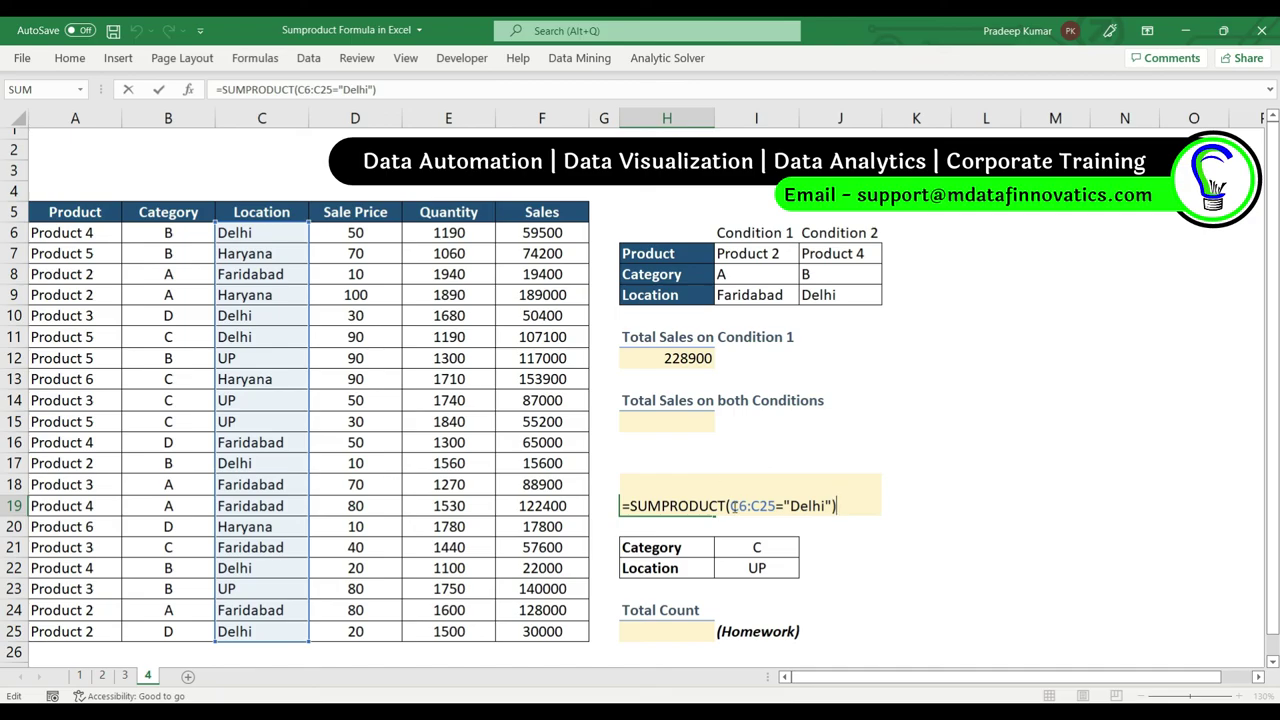
{"action": "type", "text": "("}
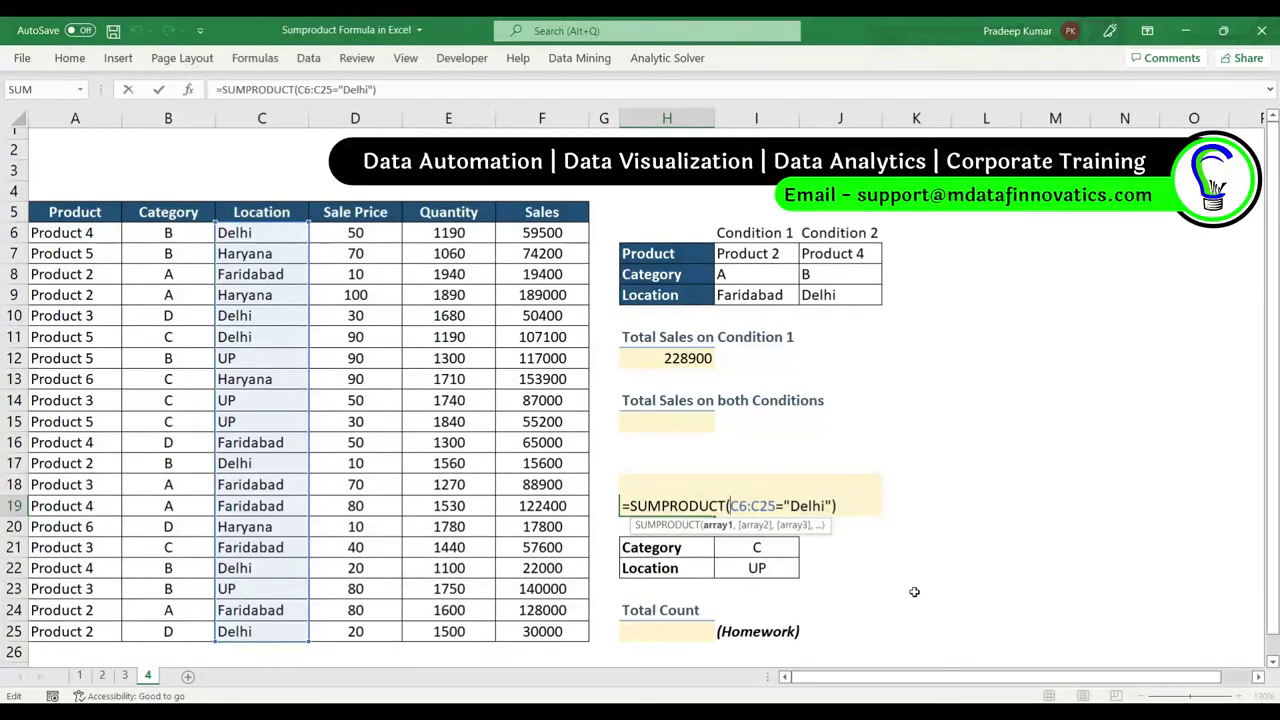
{"action": "left_click", "coordinate": [839, 505]}
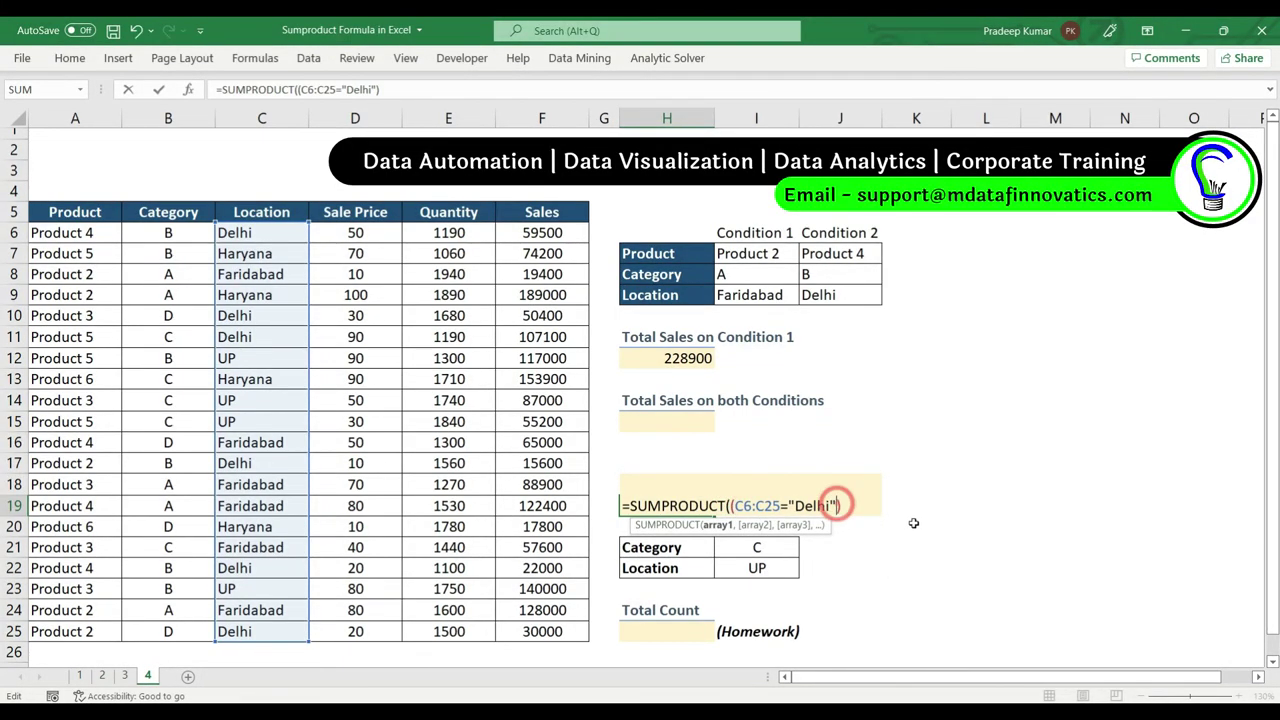
{"action": "type", "text": ")"}
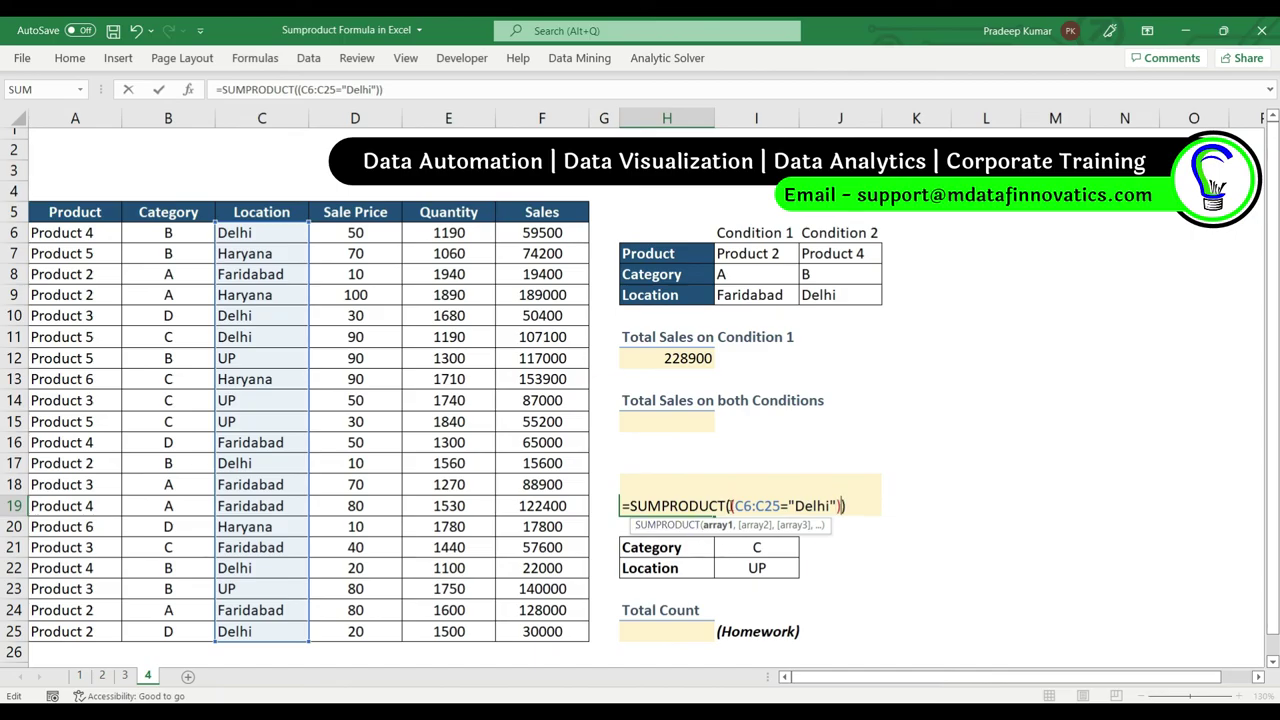
{"action": "type", "text": "--"}
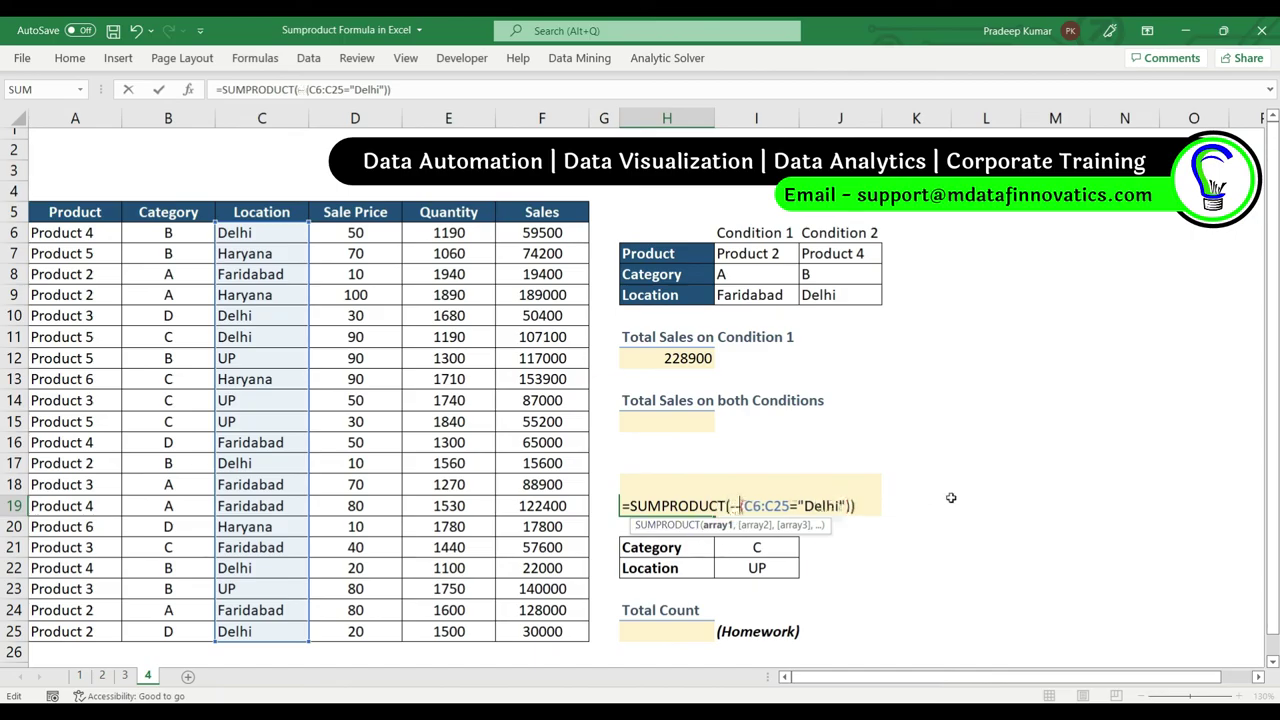
{"action": "key", "text": "End"}
{"action": "key", "text": "Return"}
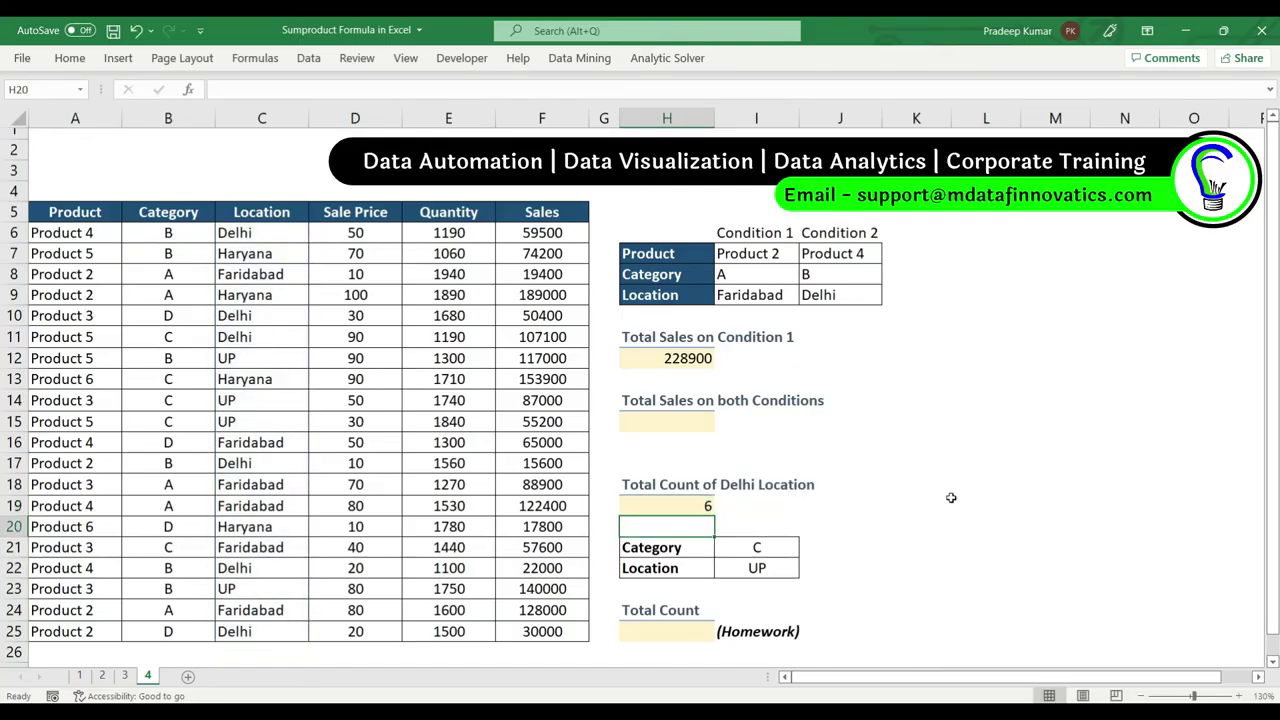
{"action": "key", "text": "Up"}
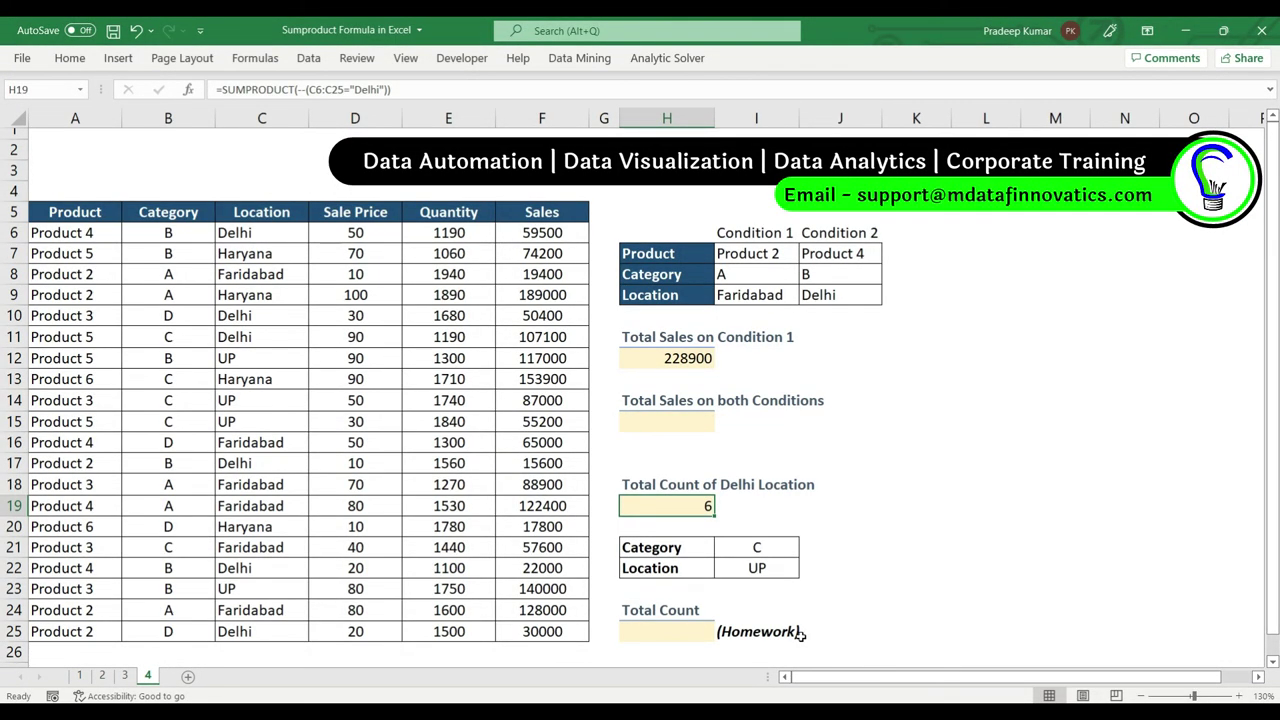
{"action": "left_click", "coordinate": [670, 632]}
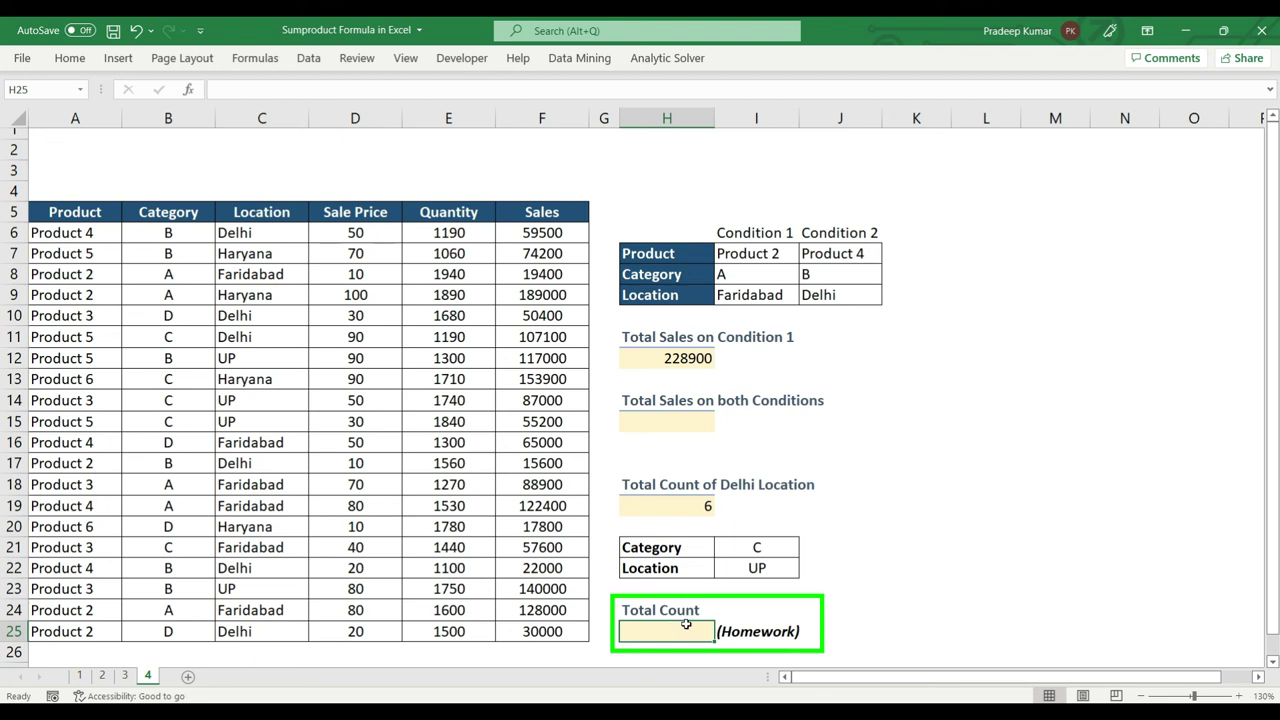
{"action": "left_click_drag", "start_coordinate": [697, 548], "coordinate": [764, 565]}
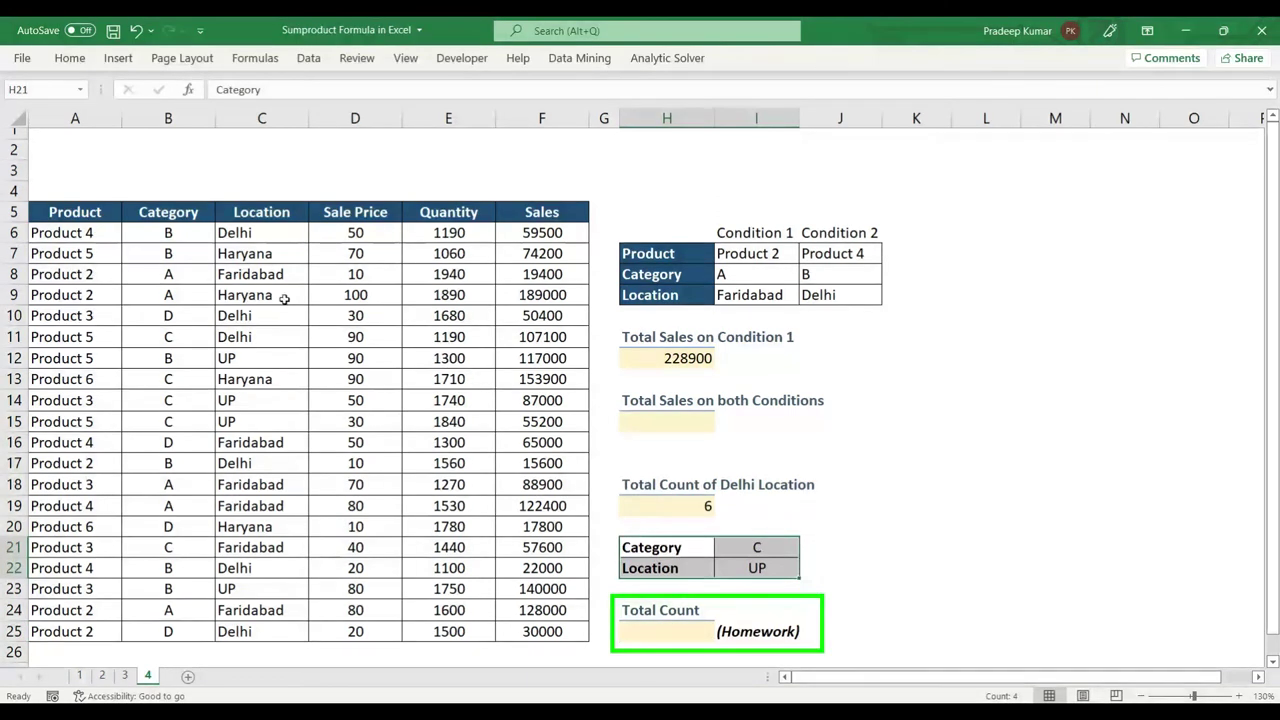
{"action": "mouse_move", "coordinate": [170, 214]}
{"action": "left_mouse_down"}
{"action": "mouse_move", "coordinate": [185, 437]}
{"action": "mouse_move", "coordinate": [168, 628]}
{"action": "left_mouse_up"}
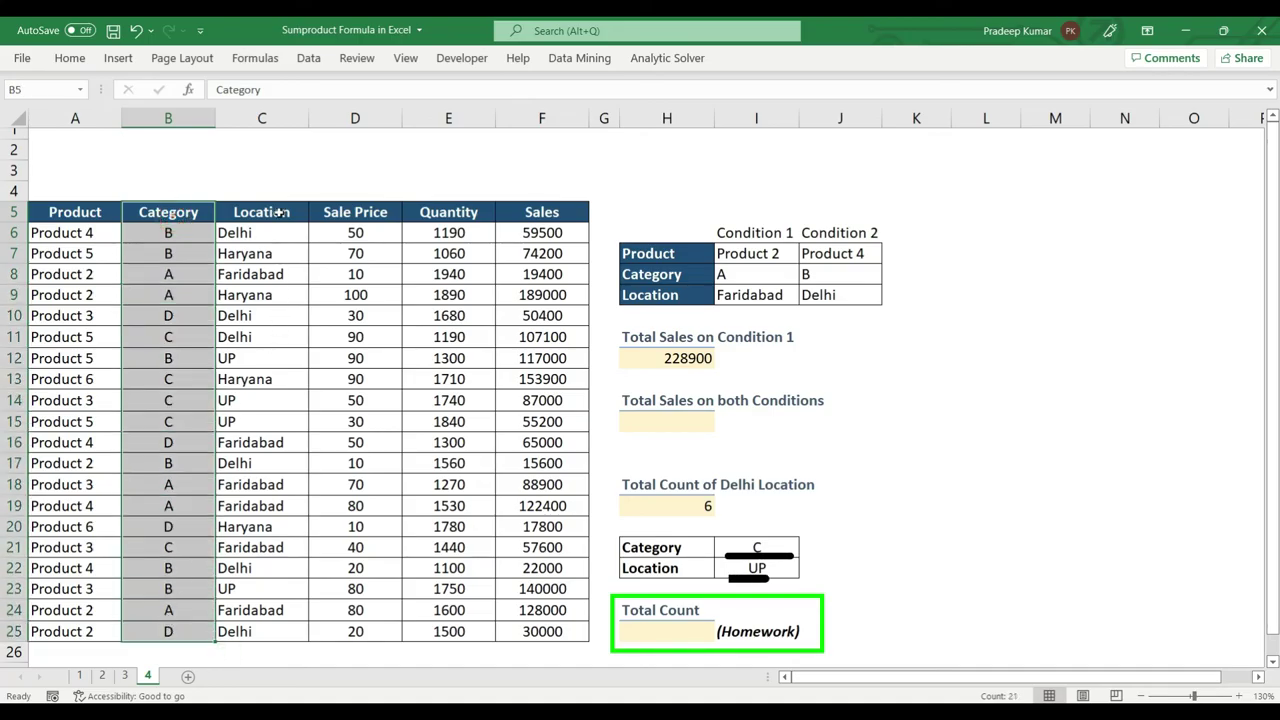
{"action": "left_click_drag", "start_coordinate": [277, 212], "coordinate": [273, 631]}
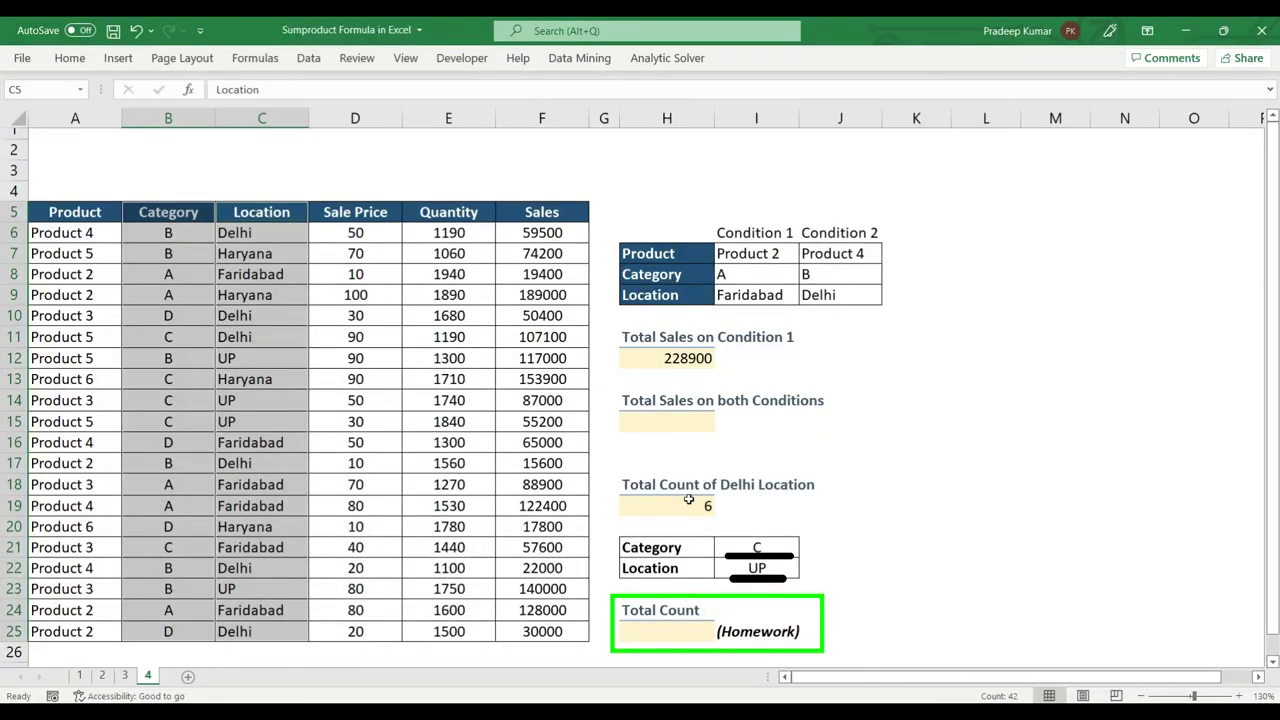
{"action": "double_click", "coordinate": [689, 499]}
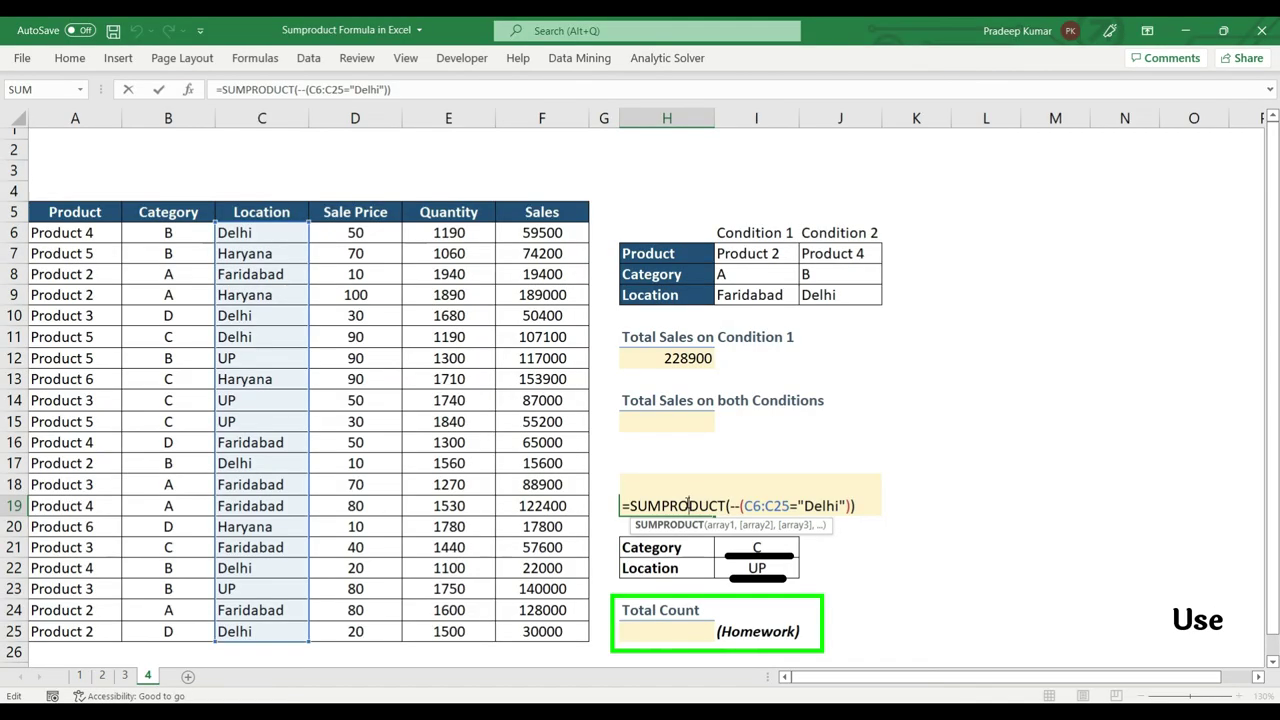
{"action": "key", "text": "Return"}
{"action": "left_click", "coordinate": [660, 627]}
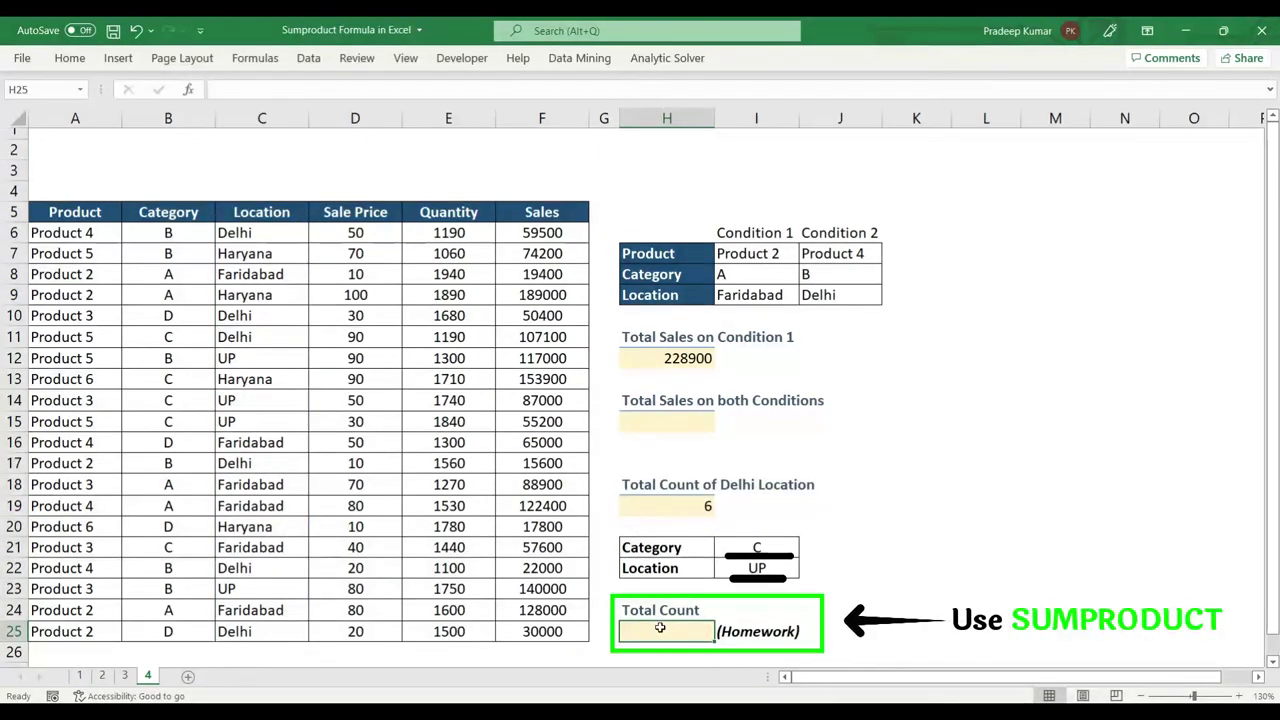